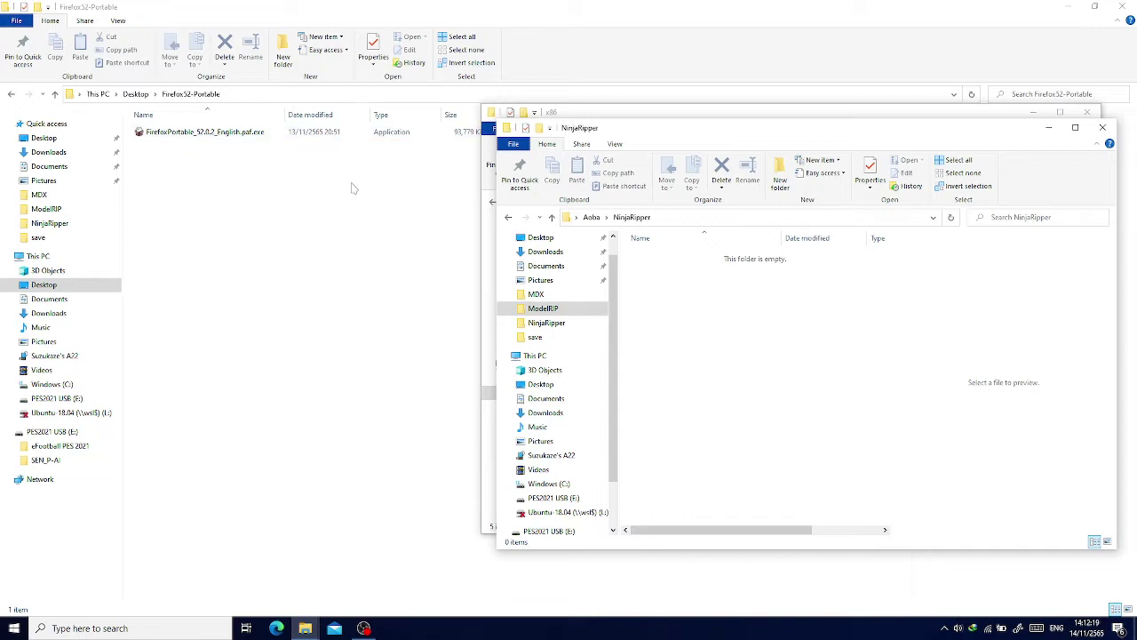
# Run the FirefoxPortable_52.0.2_English.paf.exe installer through Next and Install.
pyautogui.doubleClick(239, 133)
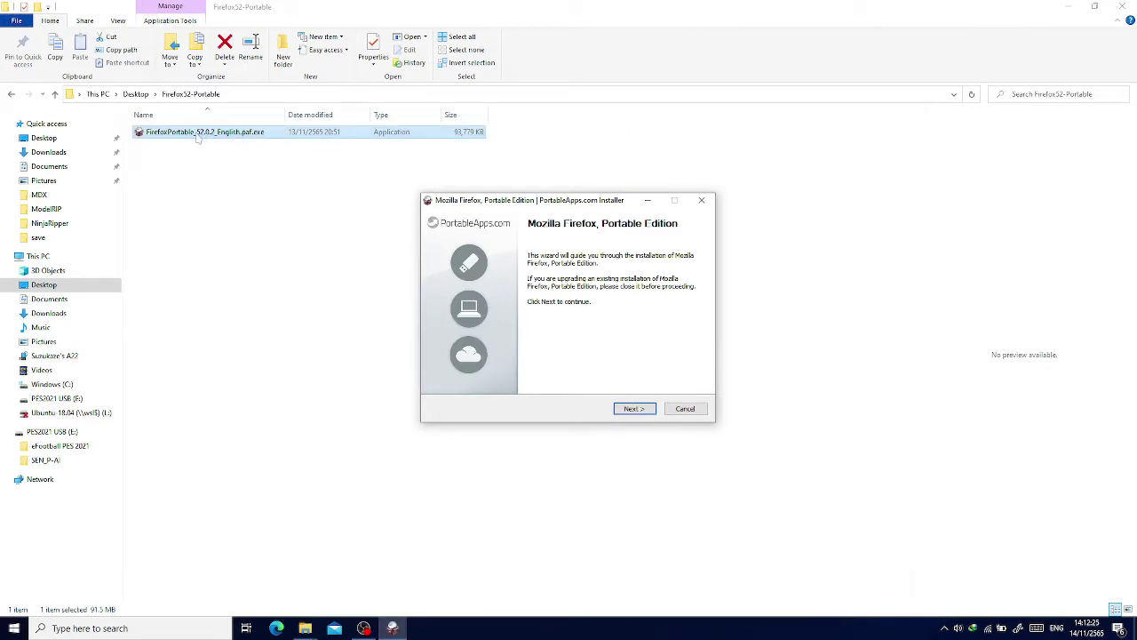
pyautogui.click(632, 408)
pyautogui.click(633, 409)
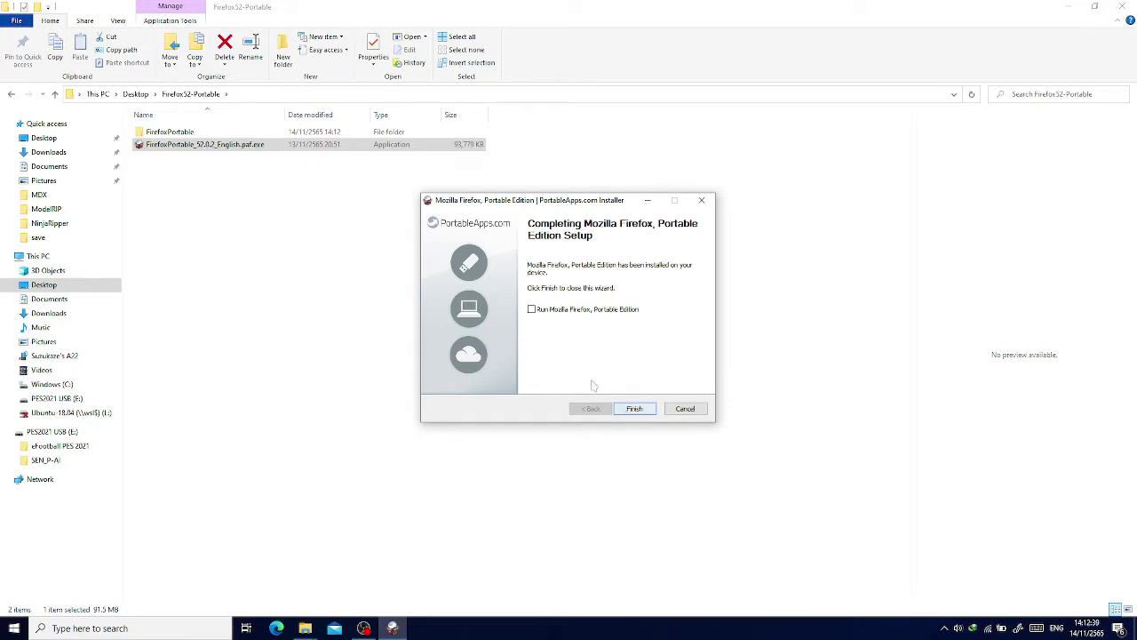
# Finish the Firefox installer and launch NinjaRipper.exe from the 1.6.4 x86 folder.
pyautogui.click(634, 408)
pyautogui.hotkey('alt', 'Tab')
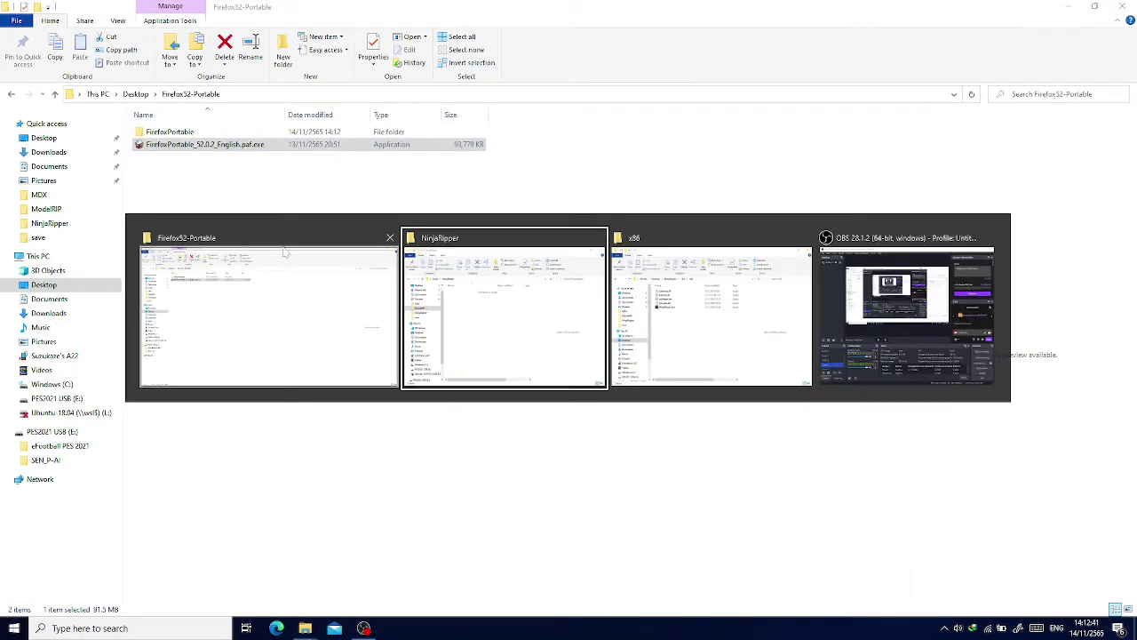
pyautogui.press('Tab')
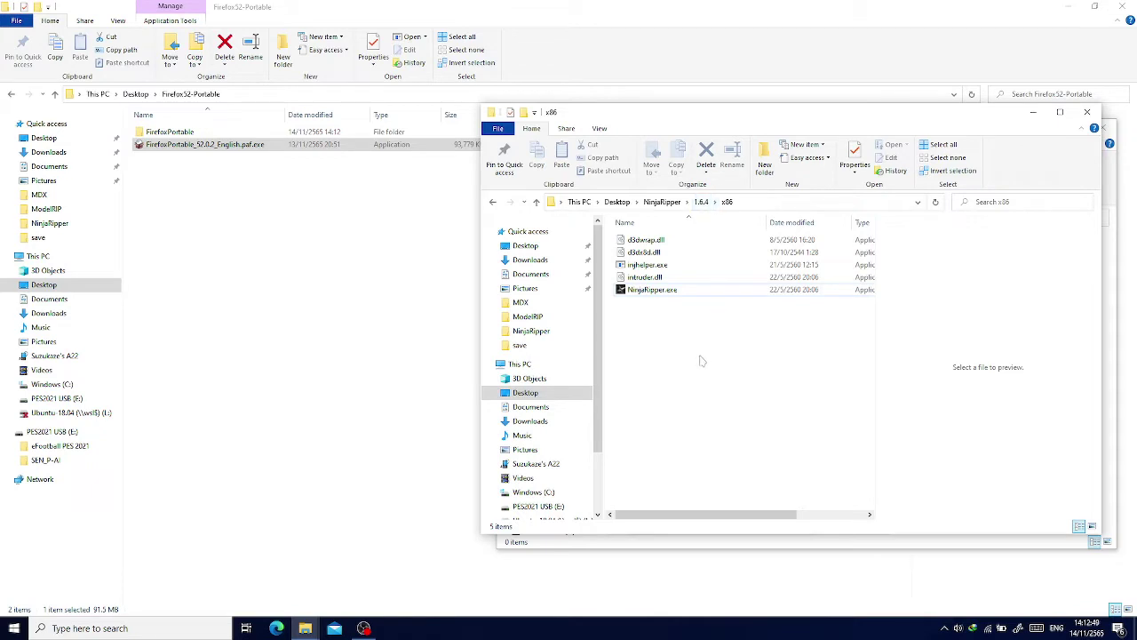
pyautogui.click(701, 203)
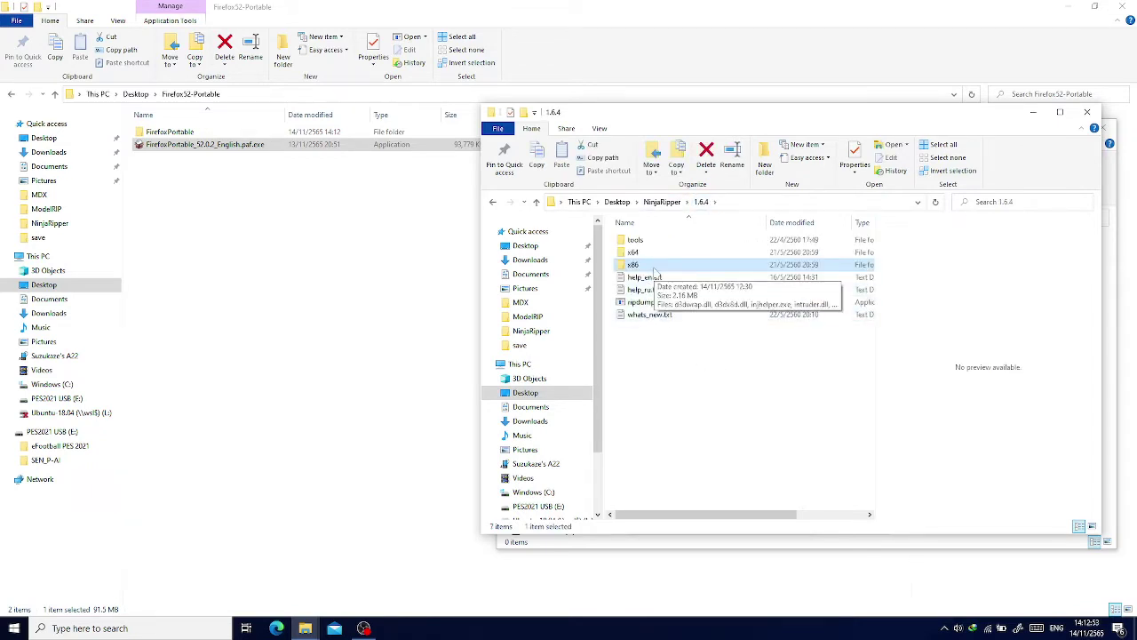
pyautogui.doubleClick(654, 266)
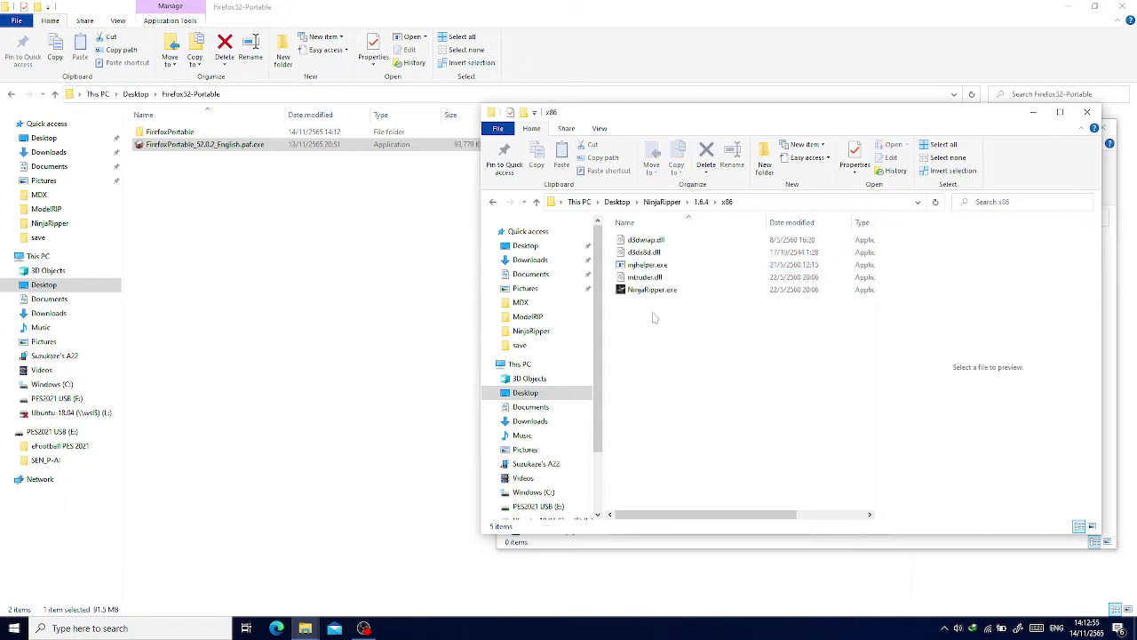
pyautogui.doubleClick(657, 292)
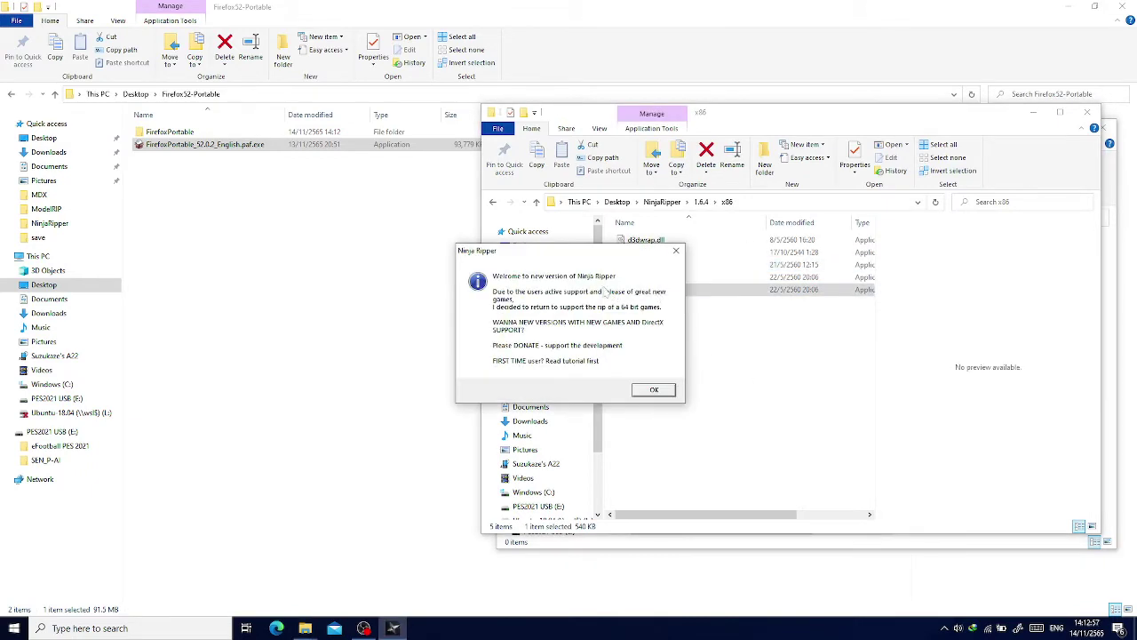
# Set FirefoxPortable.exe as Ninja Ripper's target executable.
pyautogui.click(654, 391)
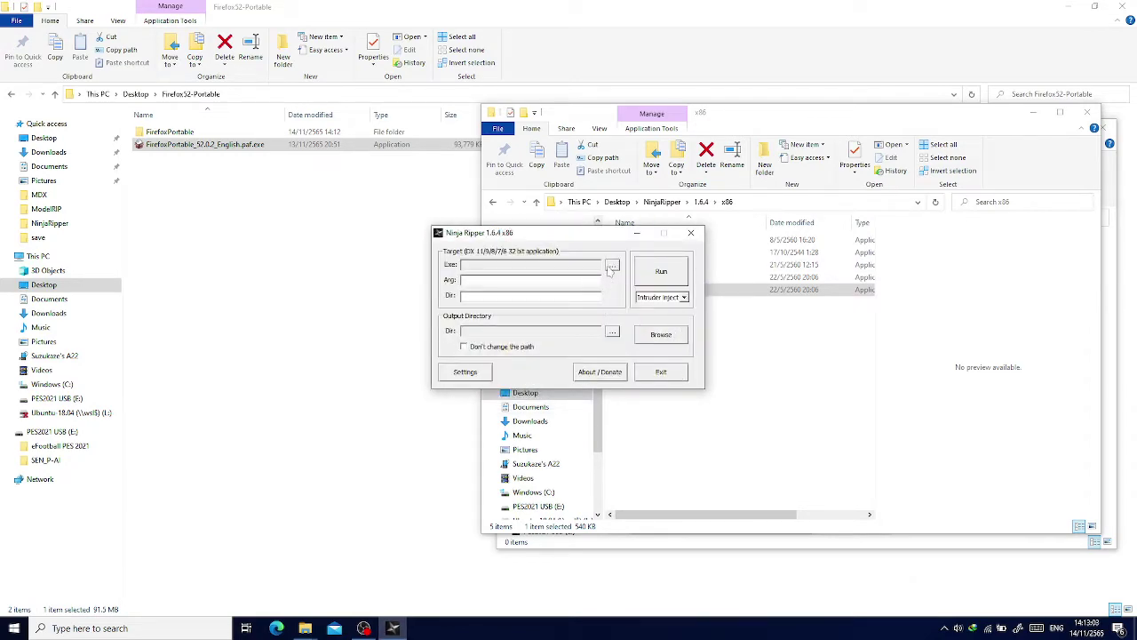
pyautogui.click(612, 267)
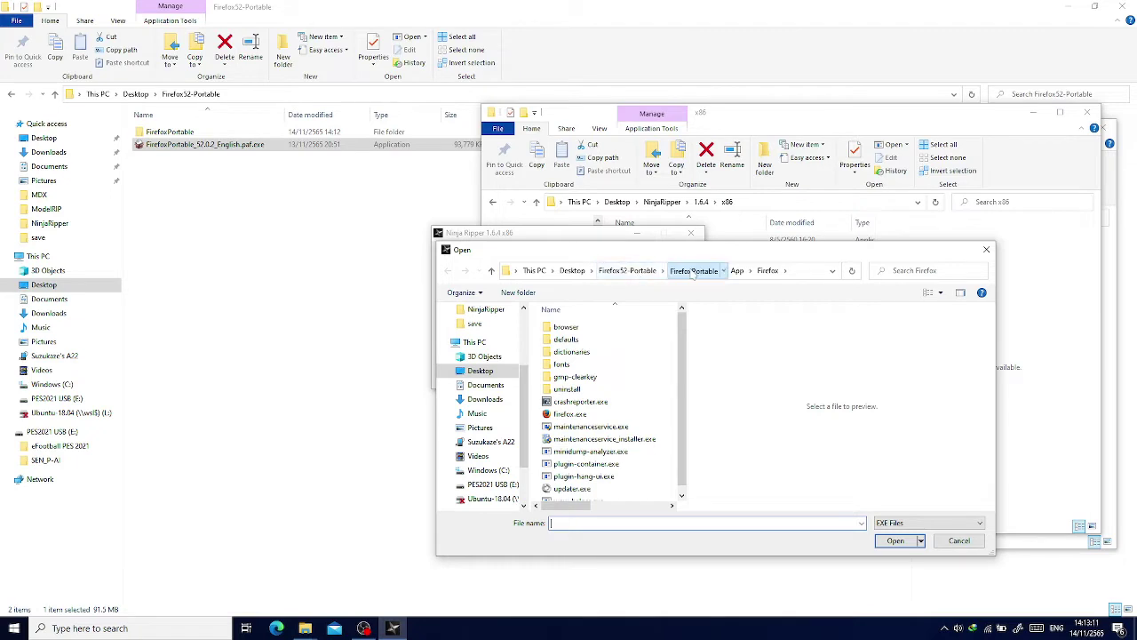
pyautogui.click(693, 270)
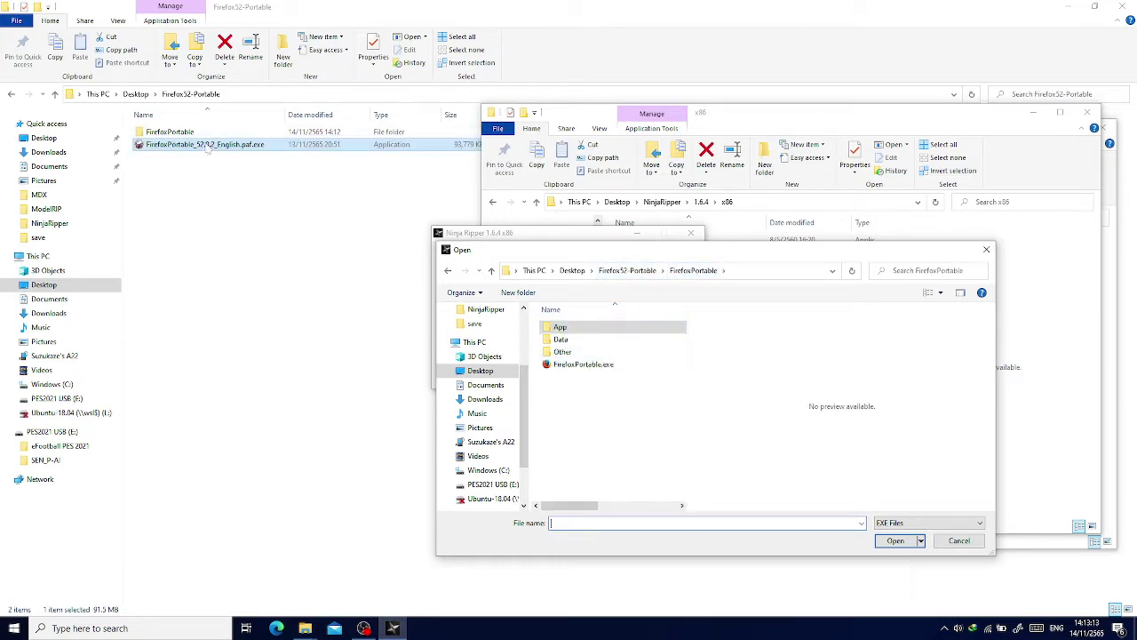
pyautogui.doubleClick(583, 365)
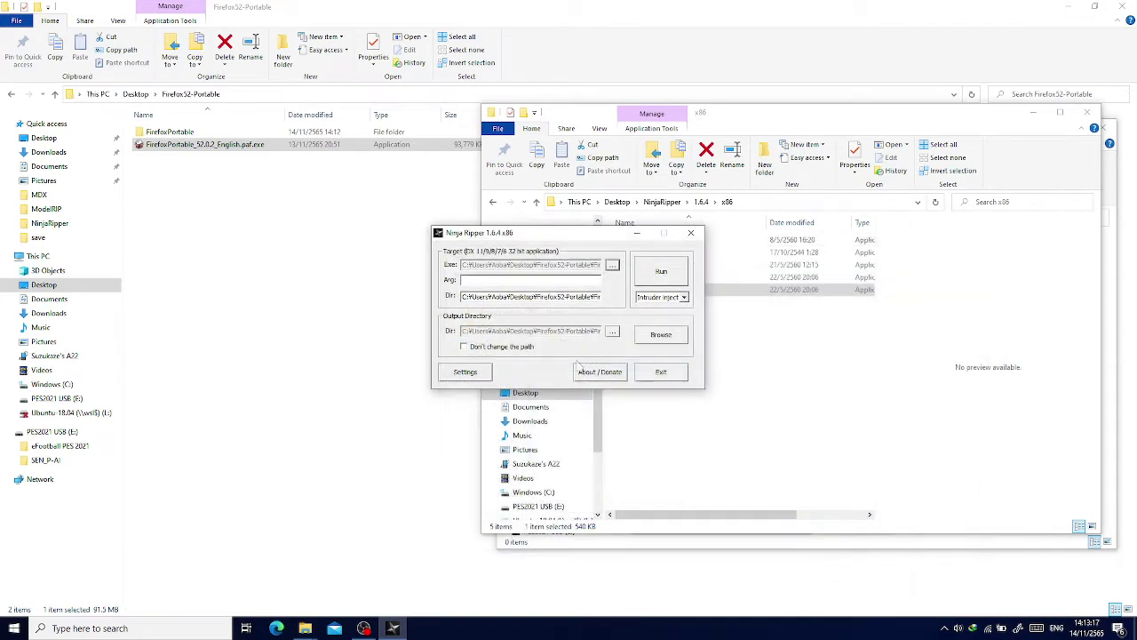
# Keep Intruder inject as the injection mode and set the forced rip key to F4.
pyautogui.click(661, 299)
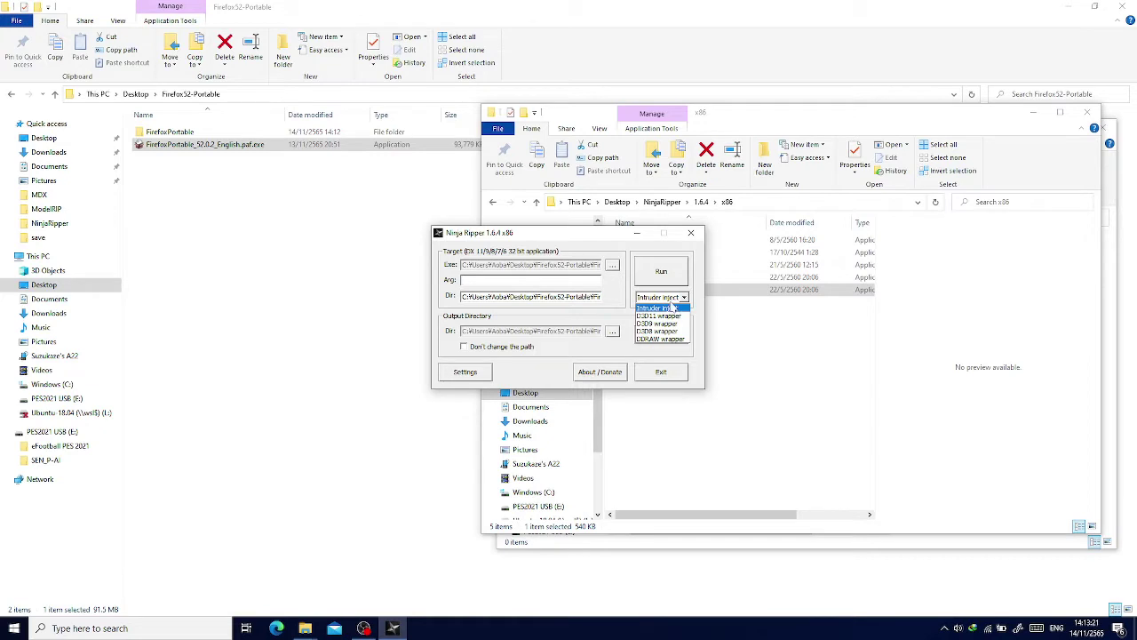
pyautogui.click(666, 306)
pyautogui.click(476, 371)
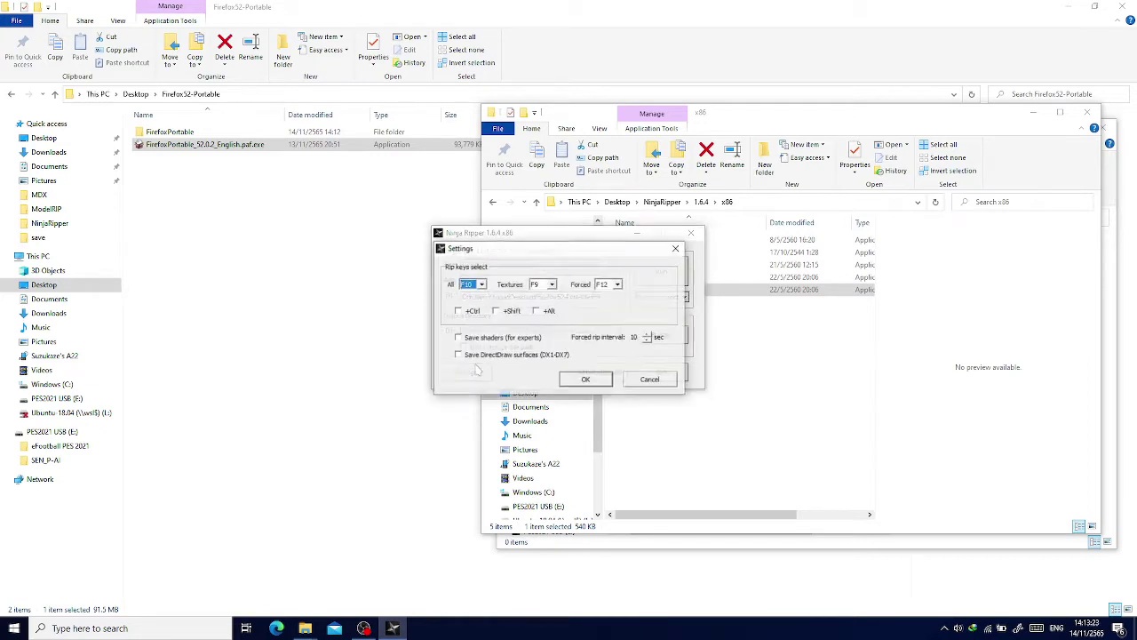
pyautogui.click(615, 284)
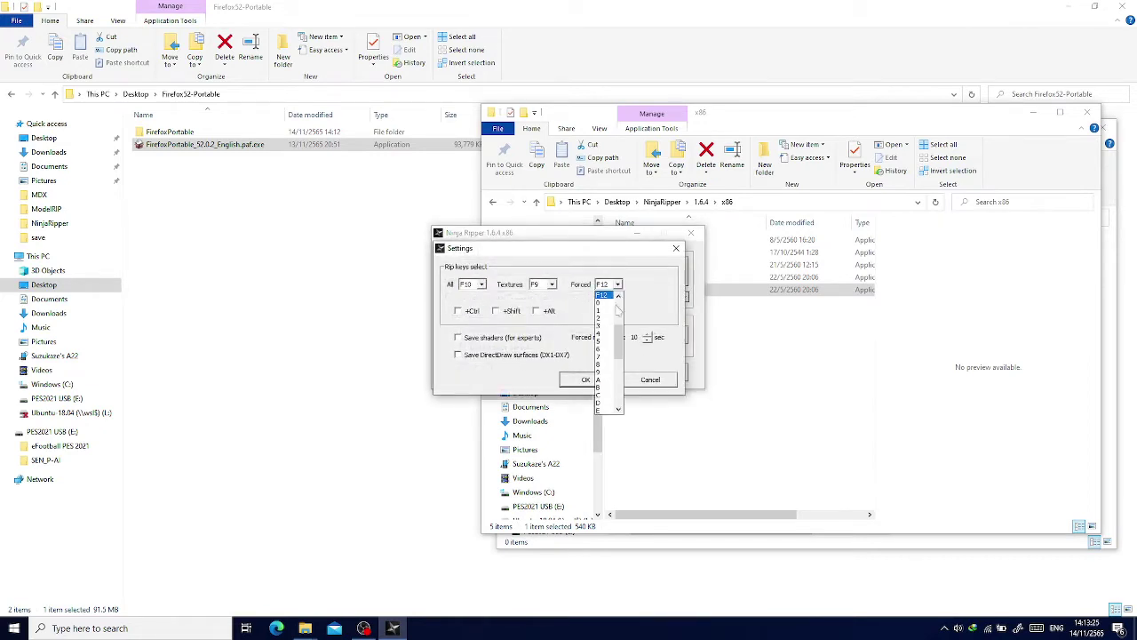
pyautogui.click(610, 318)
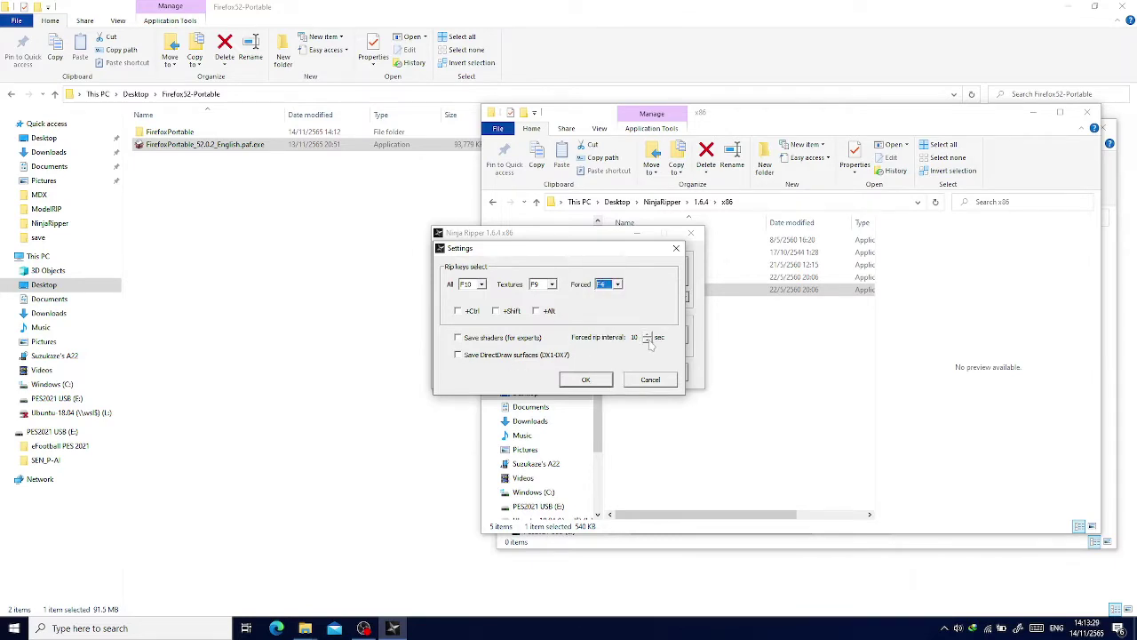
pyautogui.click(604, 383)
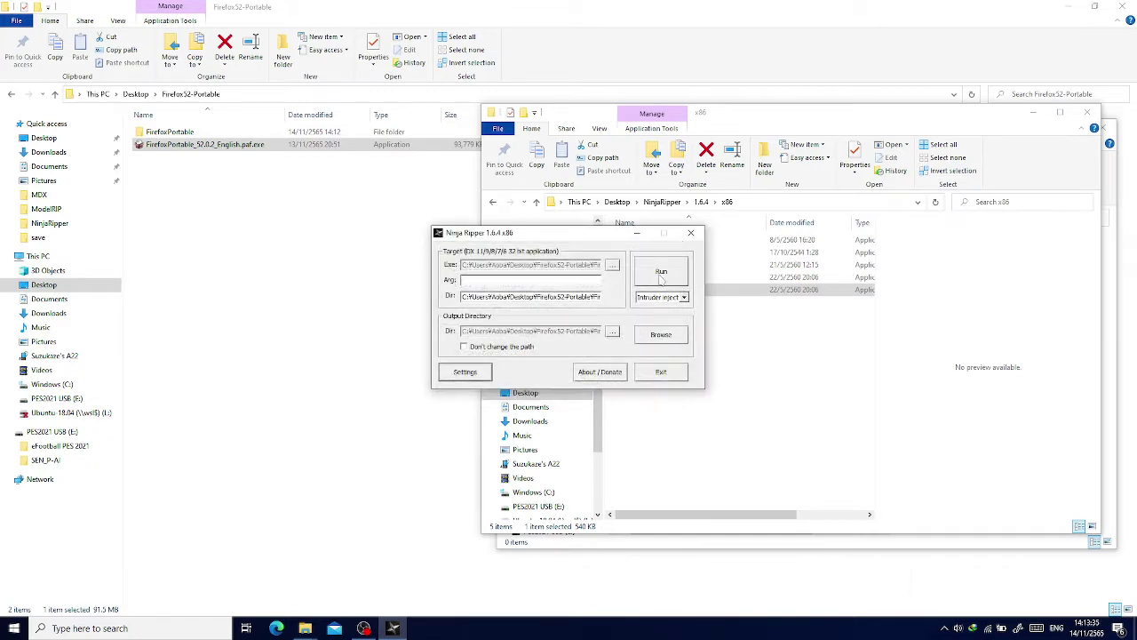
# Launch Firefox via Run and set its Options to not remember logins and never check updates.
pyautogui.click(662, 275)
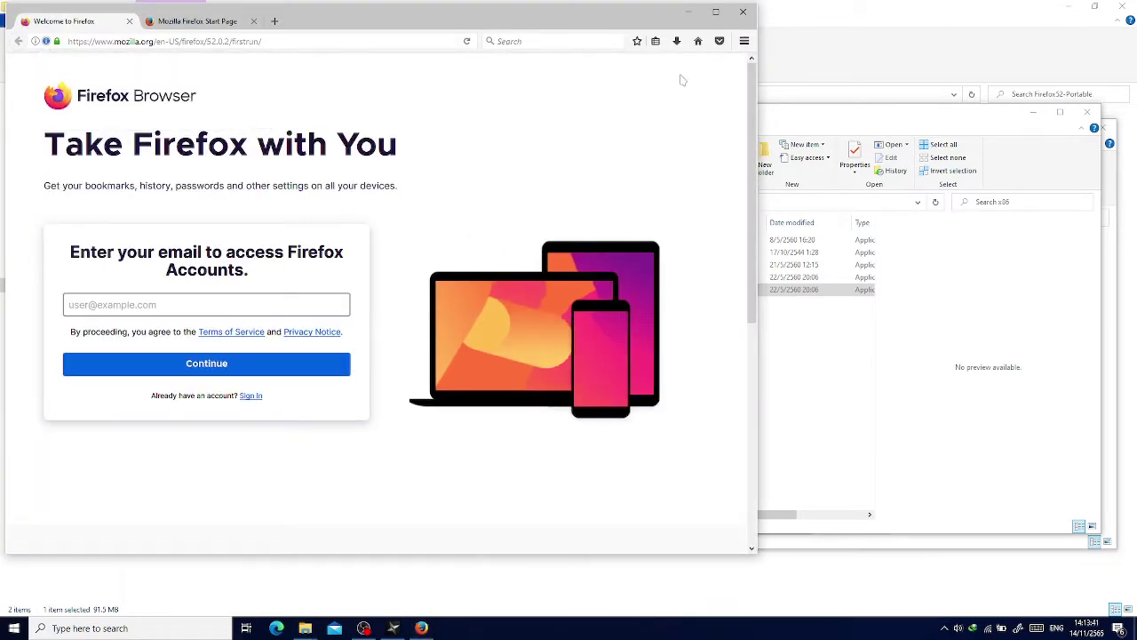
pyautogui.click(744, 40)
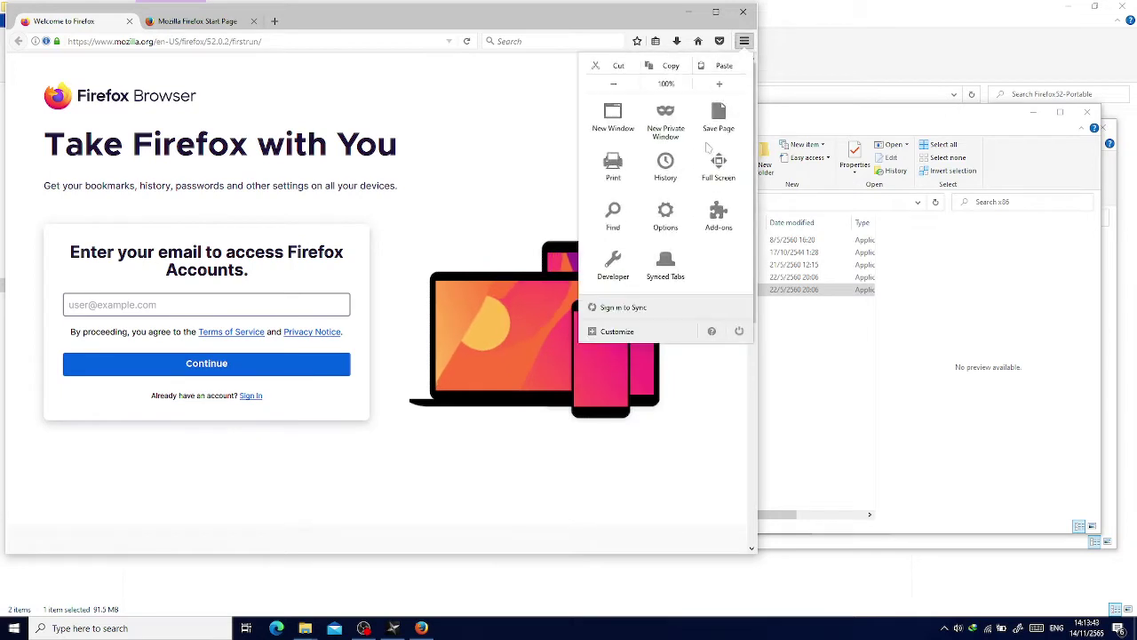
pyautogui.click(666, 215)
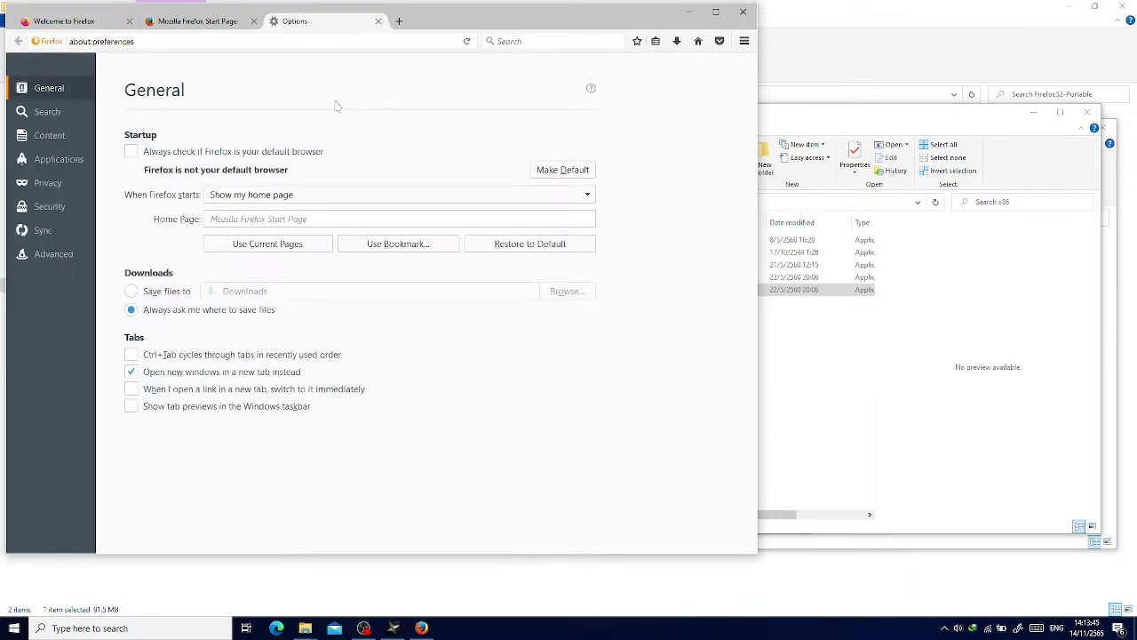
pyautogui.click(67, 201)
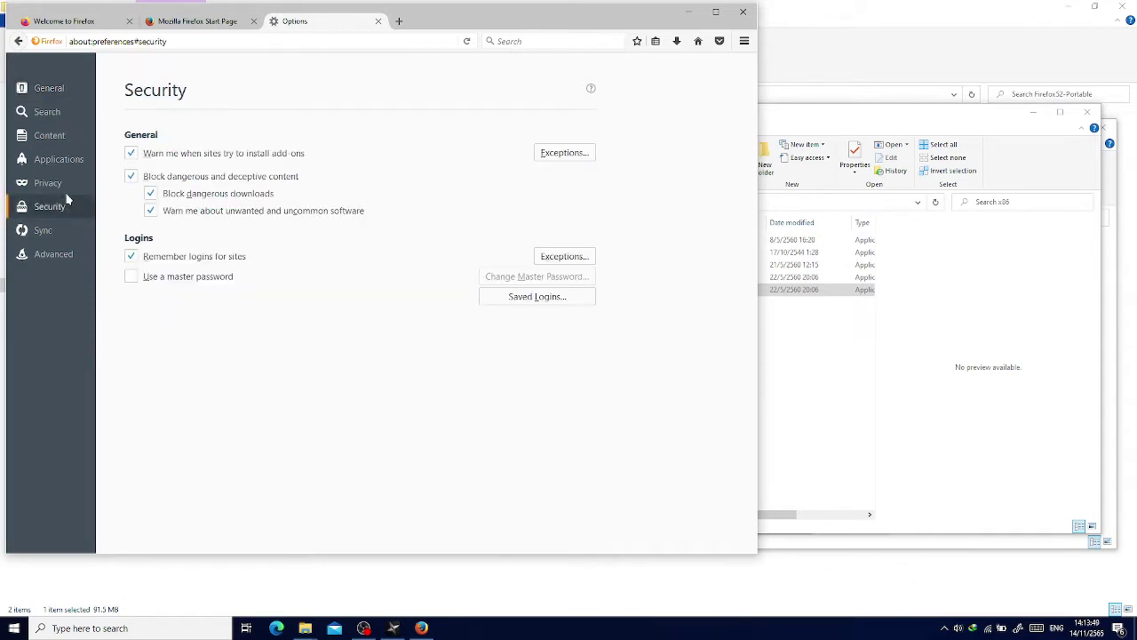
pyautogui.click(132, 256)
pyautogui.click(54, 258)
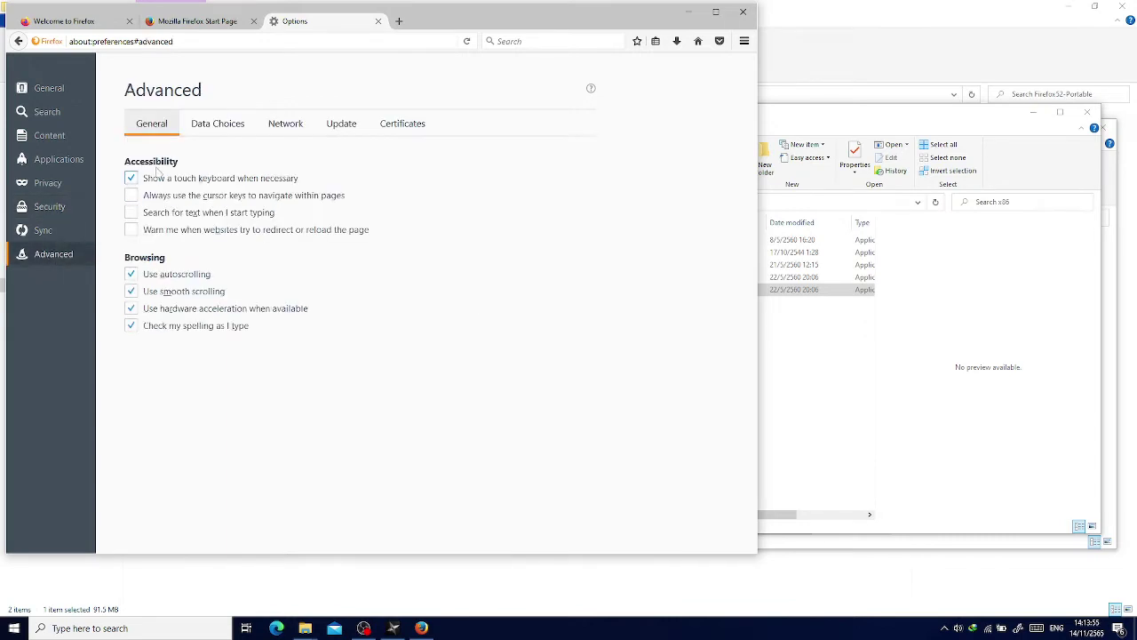
pyautogui.click(342, 125)
pyautogui.click(205, 213)
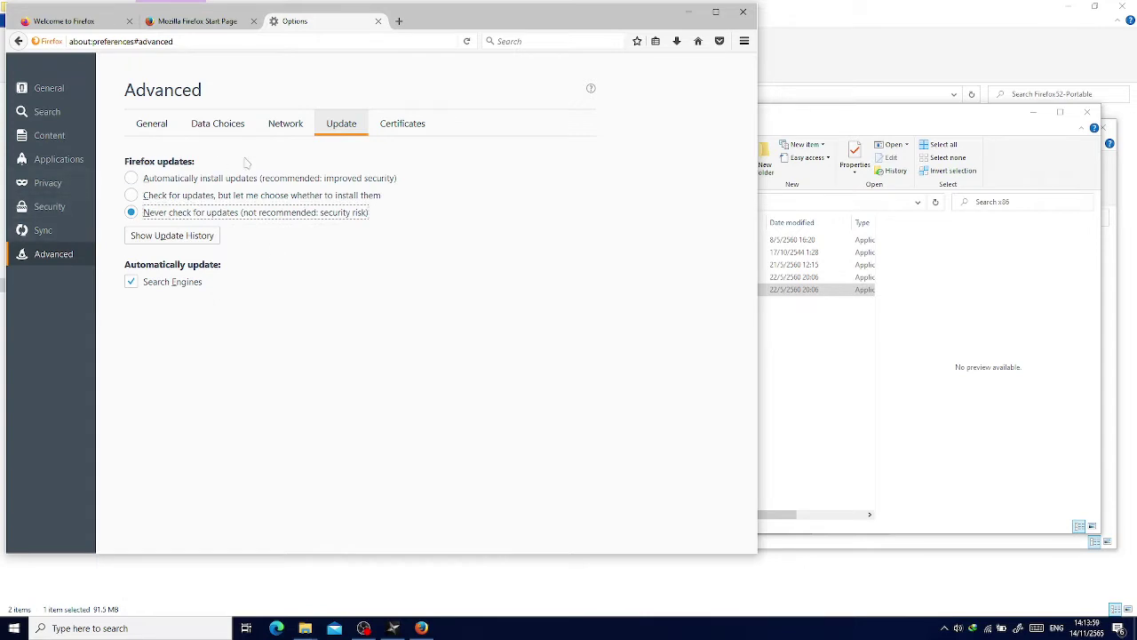
# Review the remaining preference panes, then close Firefox with its three tabs.
pyautogui.click(80, 184)
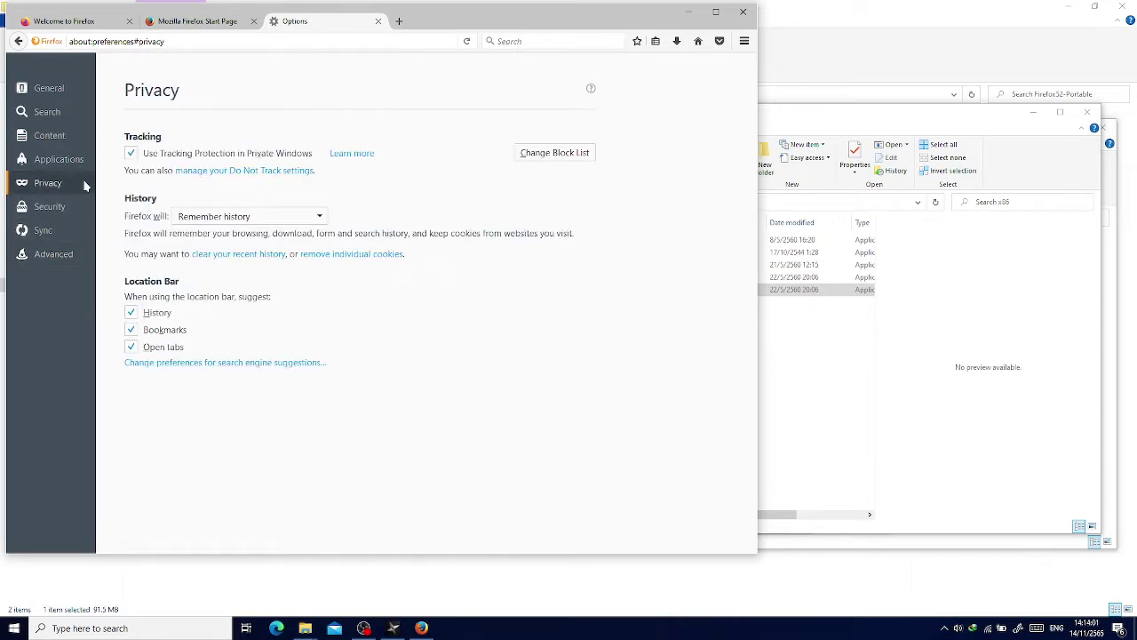
pyautogui.click(73, 153)
pyautogui.click(76, 135)
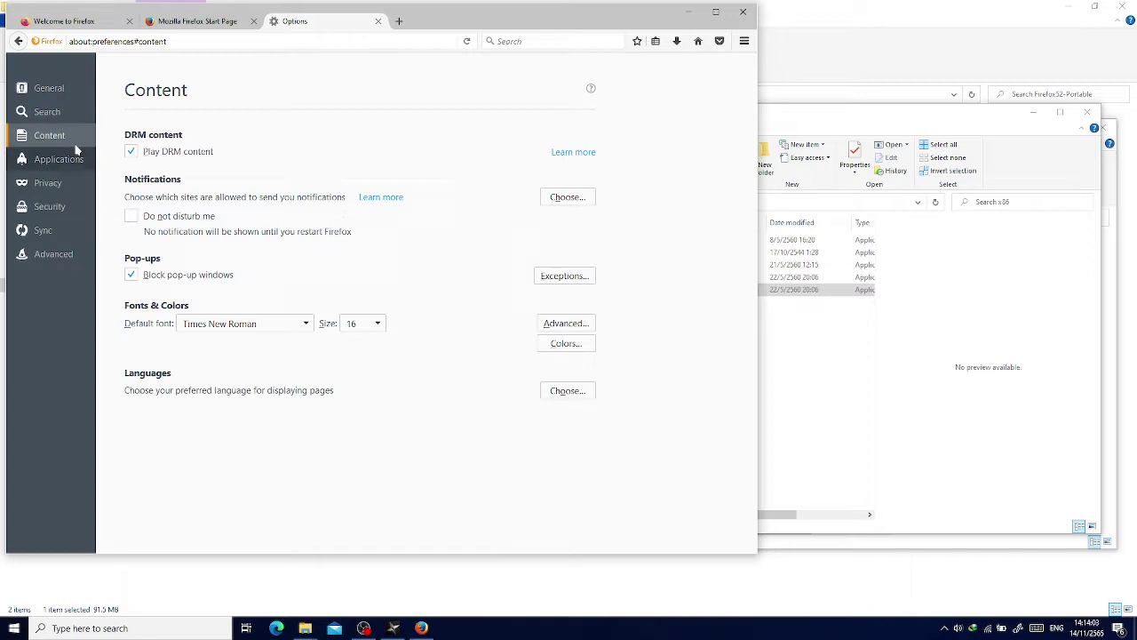
pyautogui.click(71, 114)
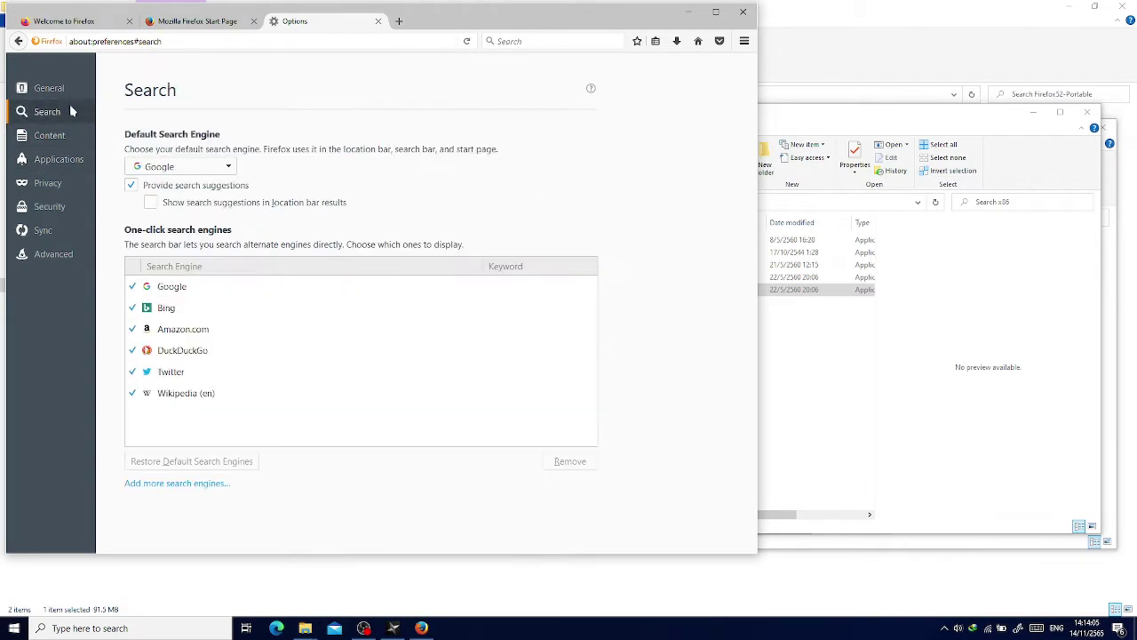
pyautogui.click(70, 93)
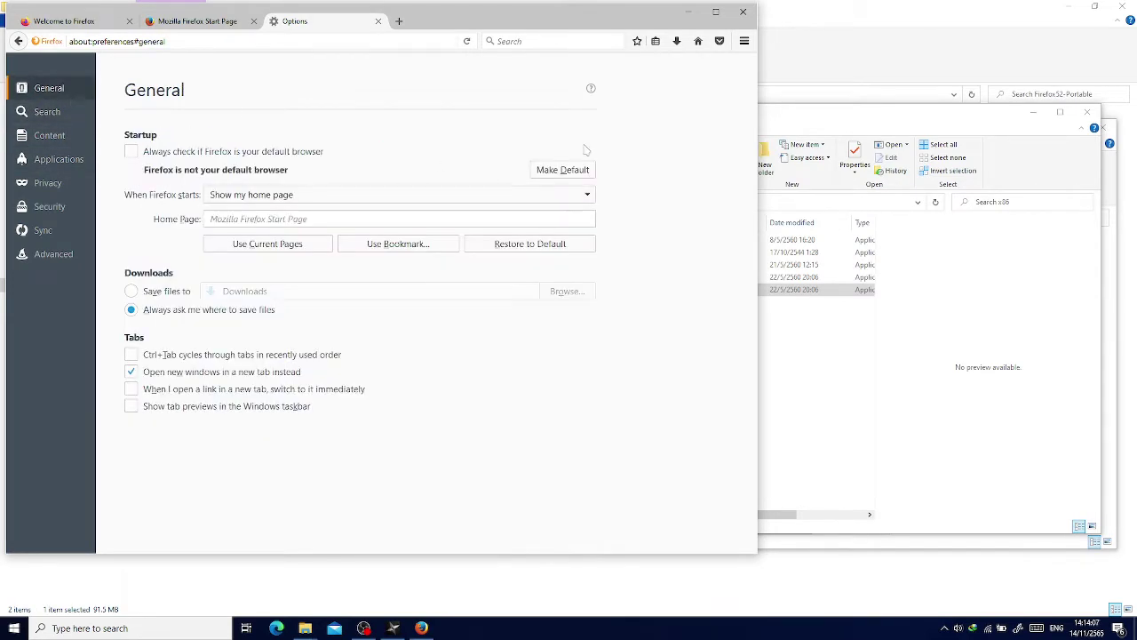
pyautogui.click(747, 14)
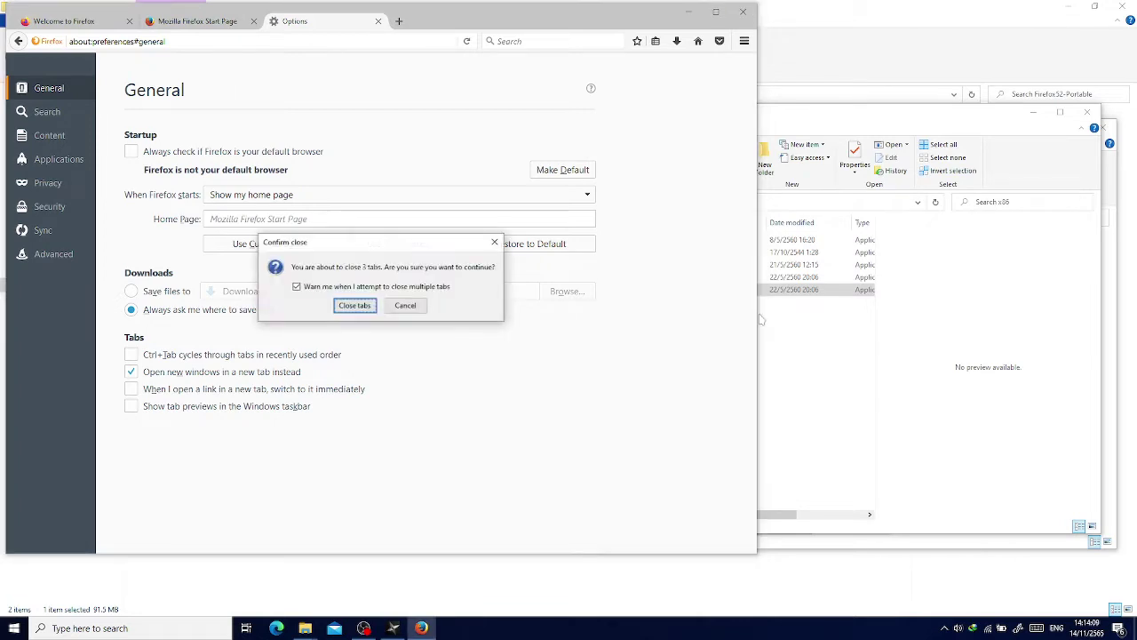
pyautogui.click(354, 305)
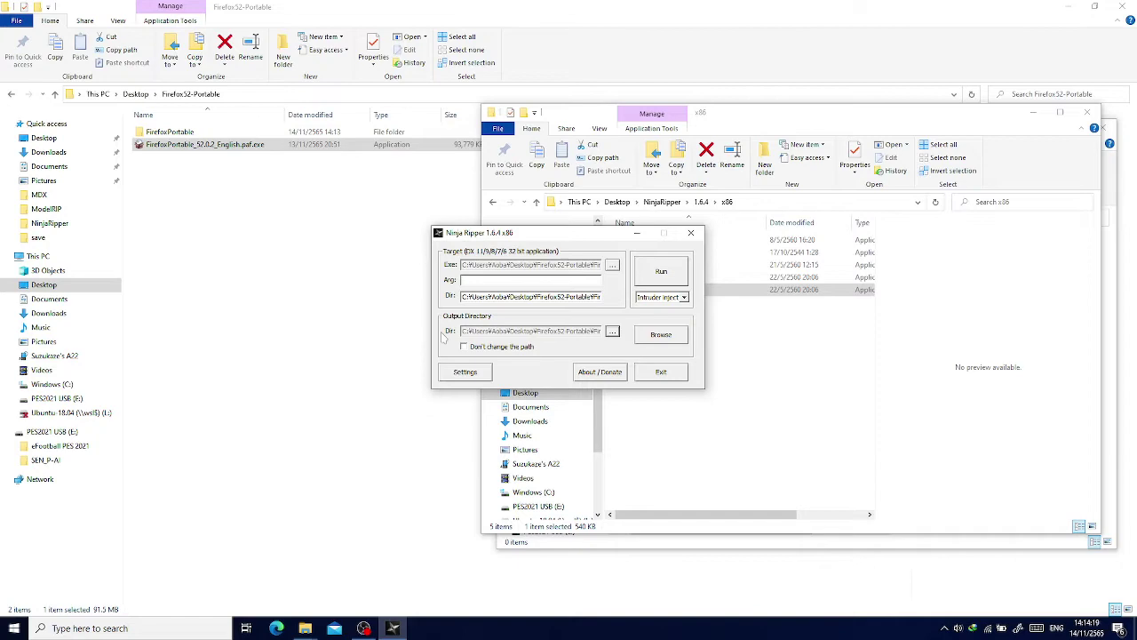
# Open FirefoxPortable.exe.log.txt from the _NinjaRipper FirefoxPortable capture folder in Notepad.
pyautogui.click(662, 334)
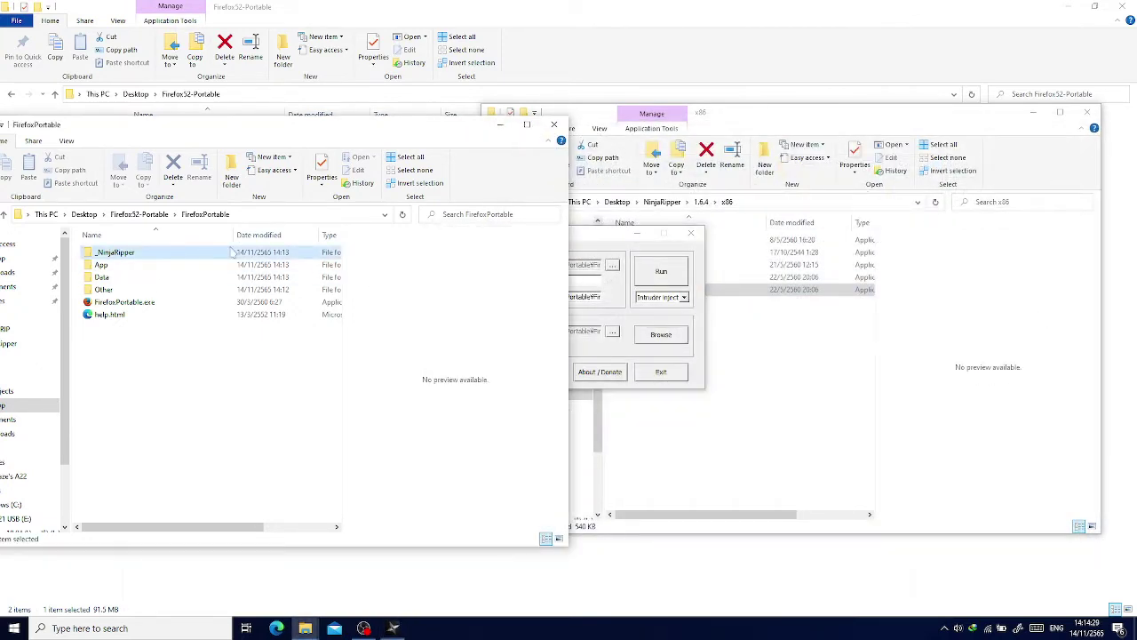
pyautogui.doubleClick(231, 252)
pyautogui.moveTo(289, 124); pyautogui.dragTo(556, 64)
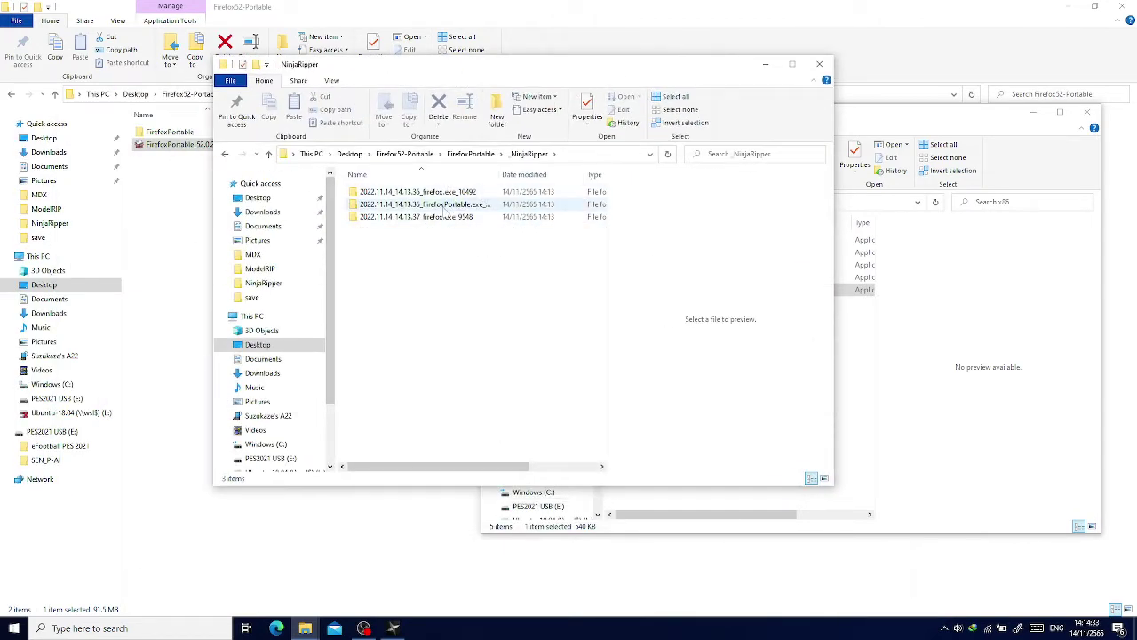
pyautogui.click(444, 206)
pyautogui.doubleClick(443, 205)
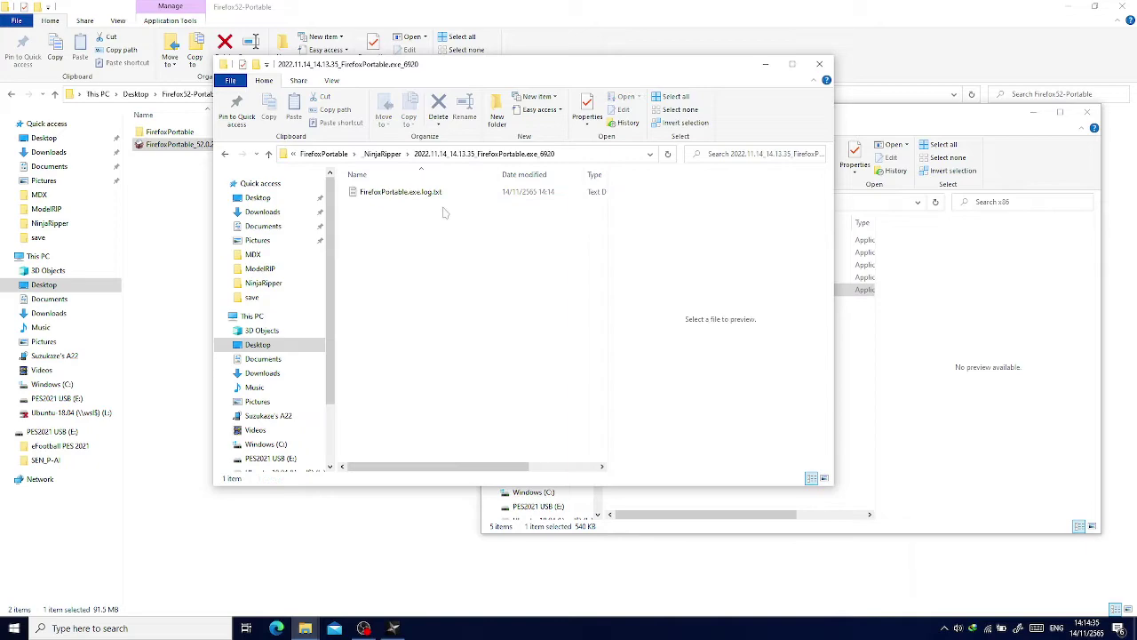
pyautogui.doubleClick(402, 192)
pyautogui.scroll(-2, 632, 322)
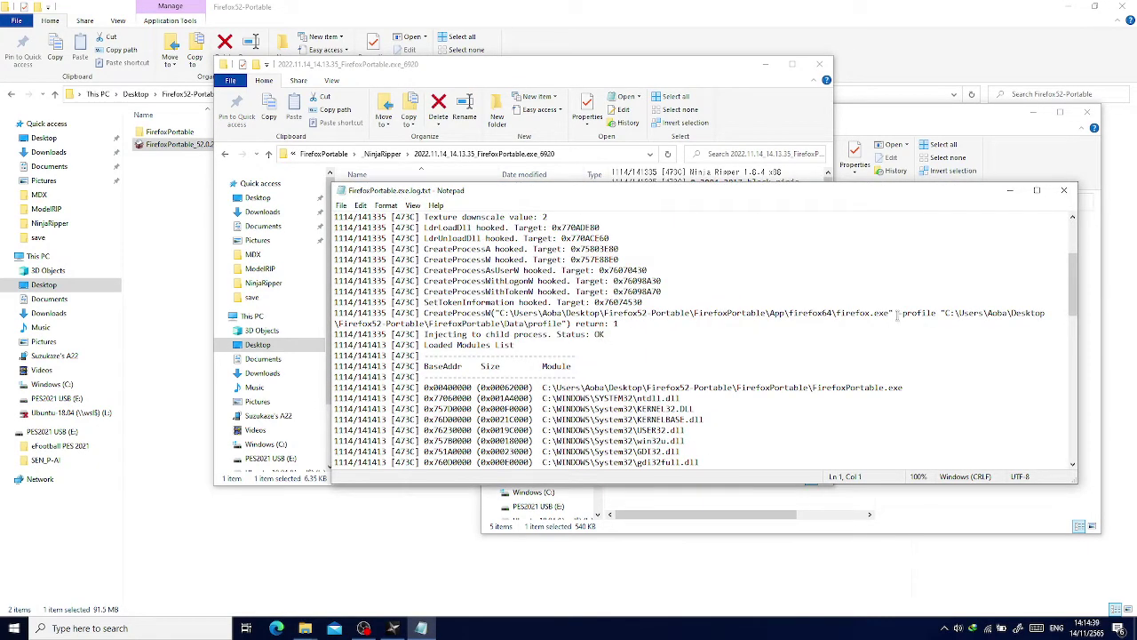
# Copy the -profile "...\Data\profile" argument from the log's CreateProcessW line.
pyautogui.moveTo(897, 312); pyautogui.dragTo(569, 323)
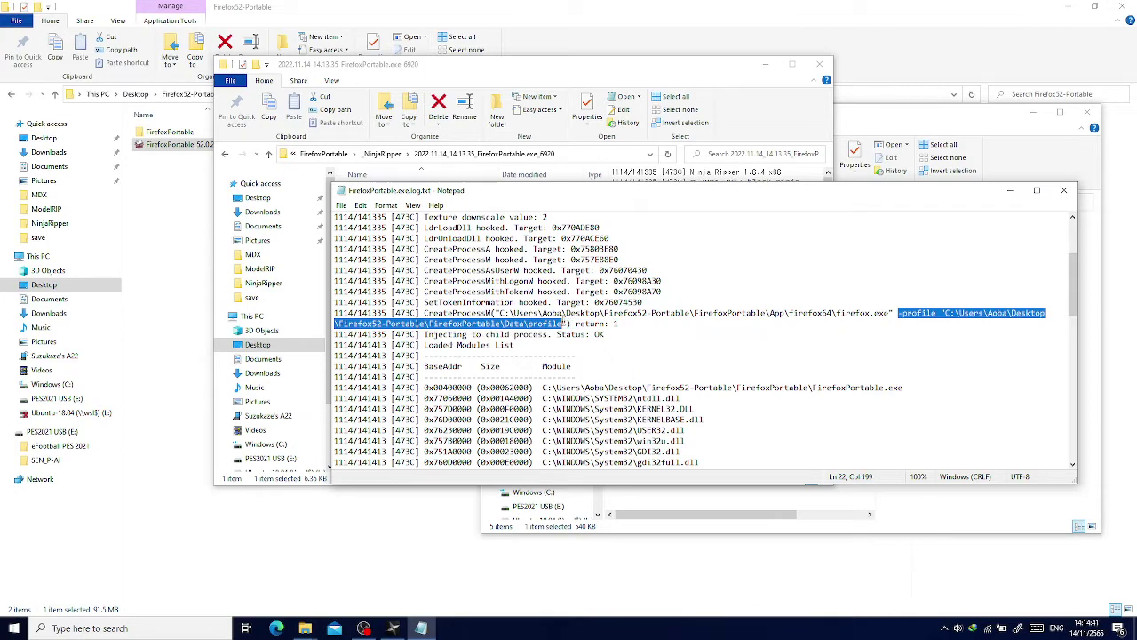
pyautogui.rightClick(552, 322)
pyautogui.click(578, 355)
pyautogui.click(694, 315)
# Inspect the App\firefox64 path, then set the log aside and bring Ninja Ripper forward.
pyautogui.moveTo(501, 313); pyautogui.dragTo(832, 318)
pyautogui.click(756, 317)
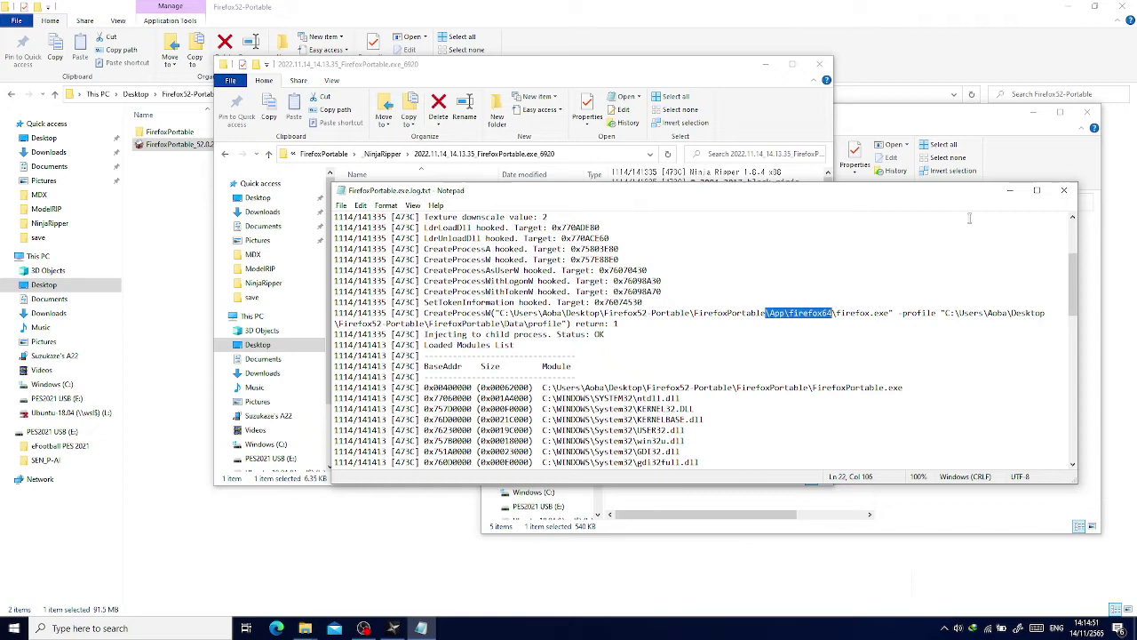
pyautogui.click(1011, 190)
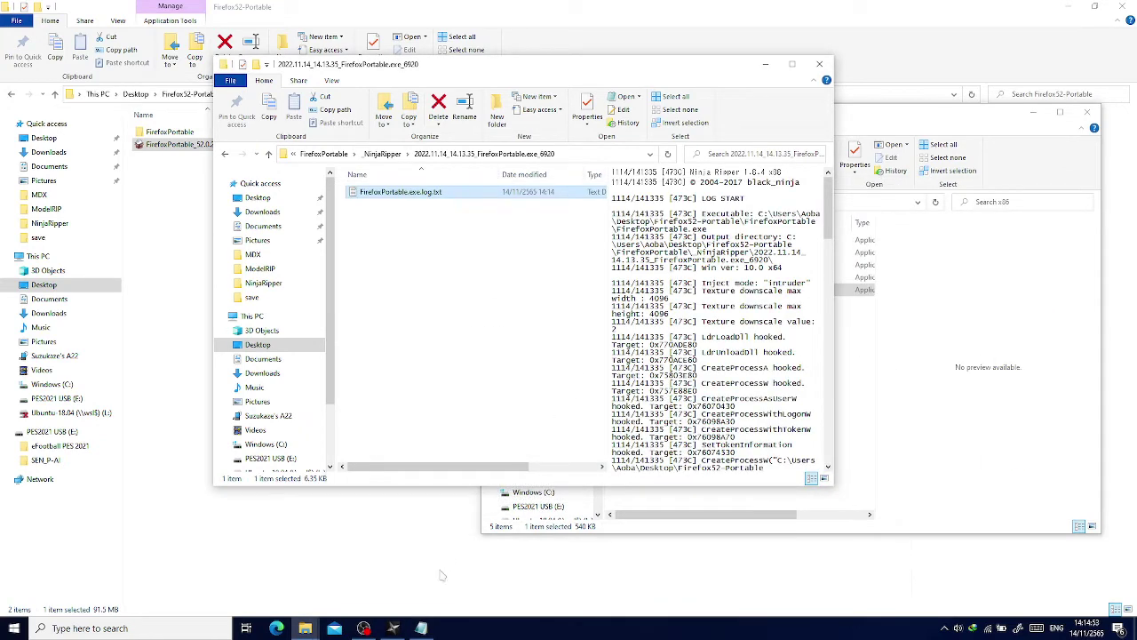
pyautogui.click(393, 628)
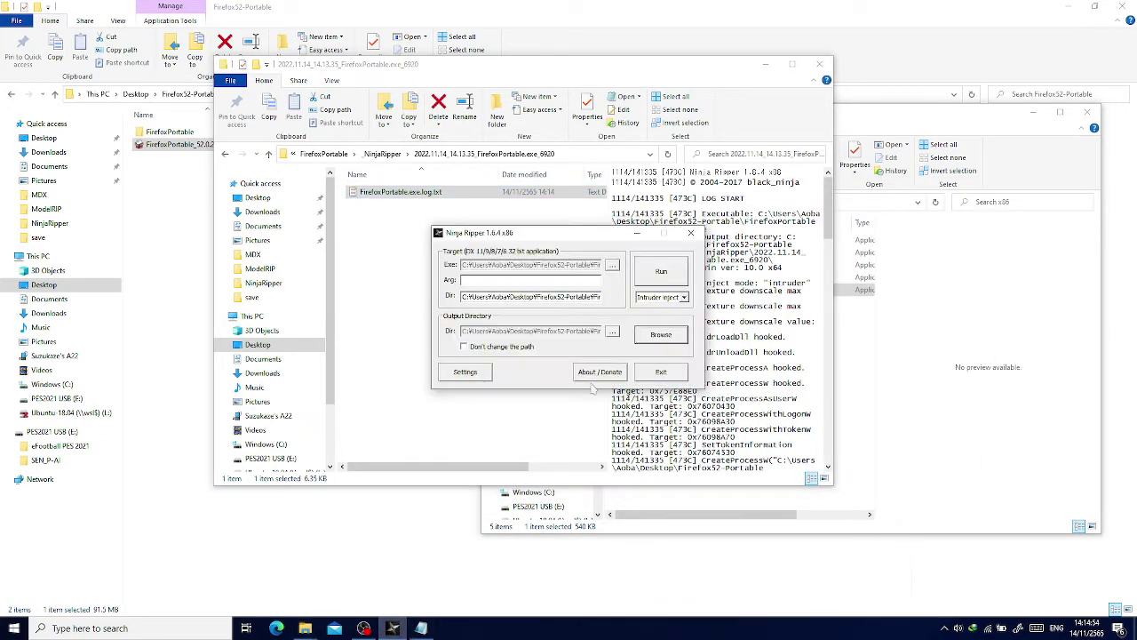
# Set App\Firefox\firefox.exe as Ninja Ripper's target executable.
pyautogui.click(612, 266)
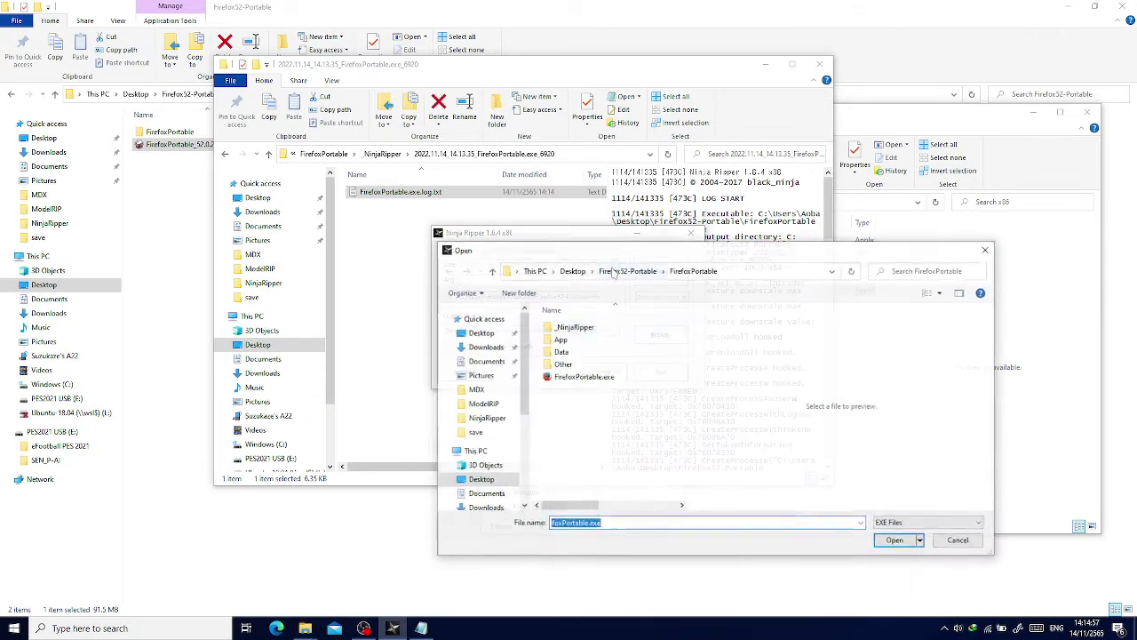
pyautogui.doubleClick(608, 338)
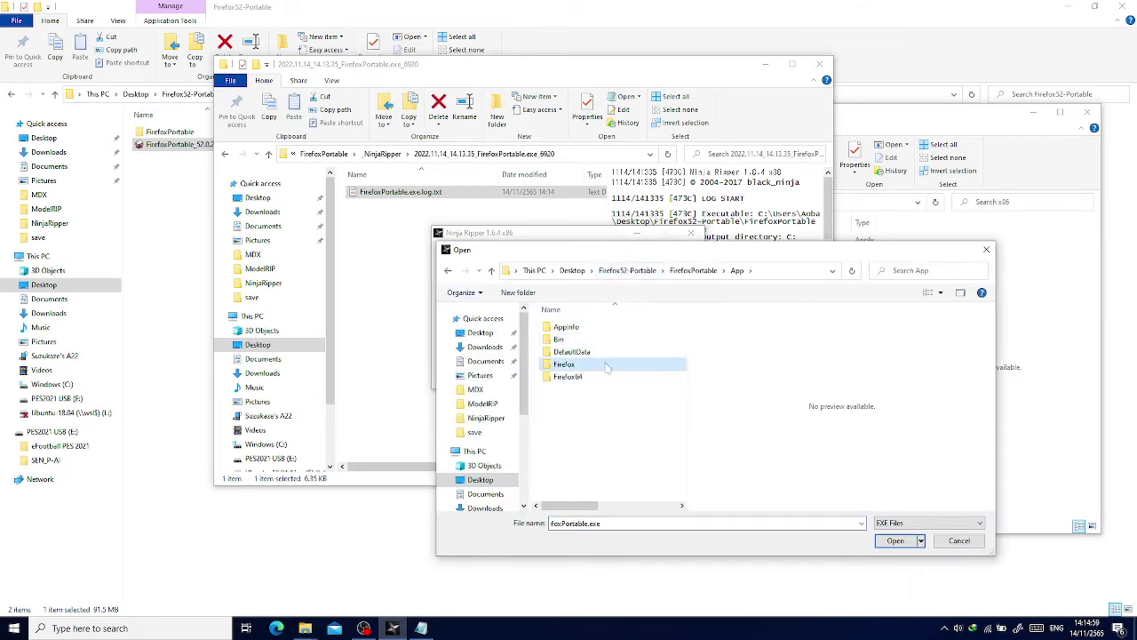
pyautogui.doubleClick(602, 363)
pyautogui.doubleClick(570, 414)
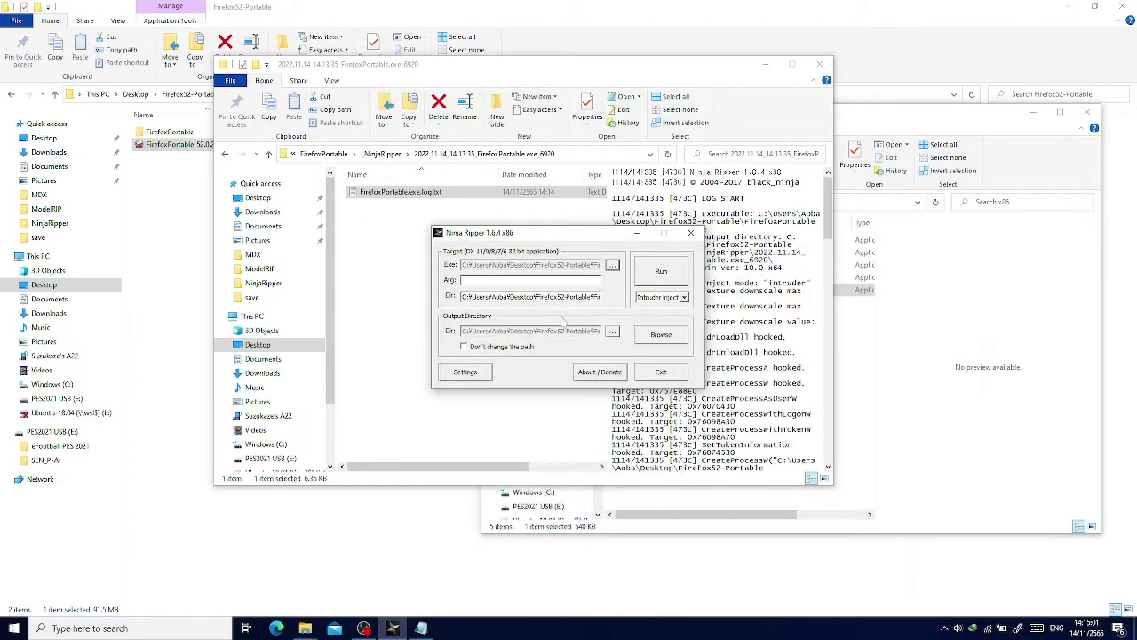
# Paste the copied -profile path into the Arg field.
pyautogui.rightClick(544, 282)
pyautogui.click(569, 334)
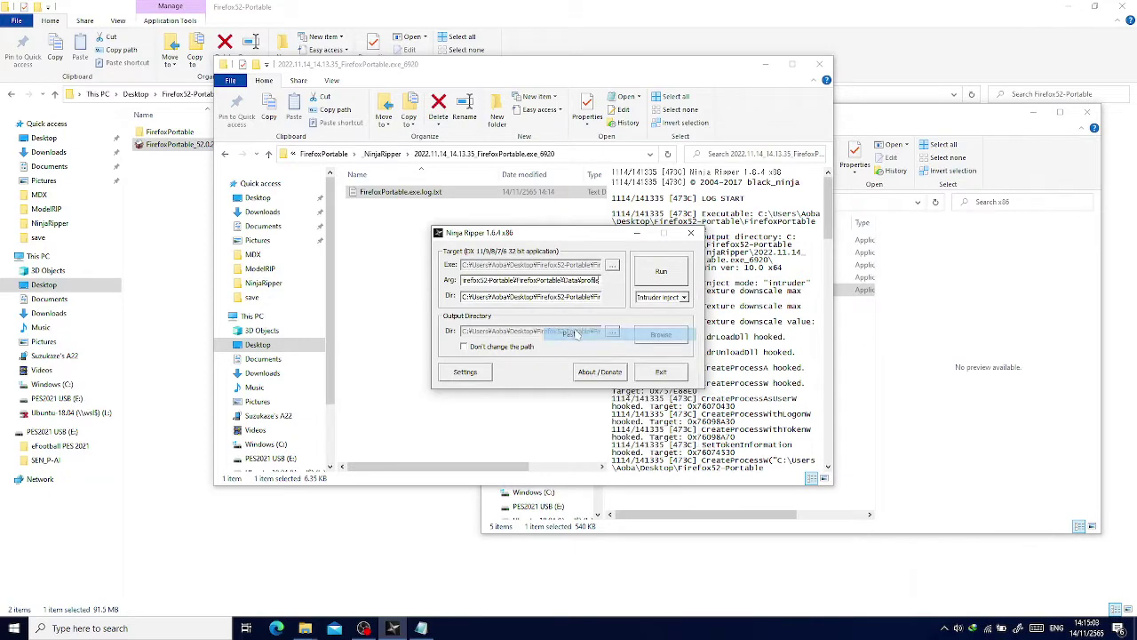
pyautogui.moveTo(601, 286); pyautogui.dragTo(510, 287)
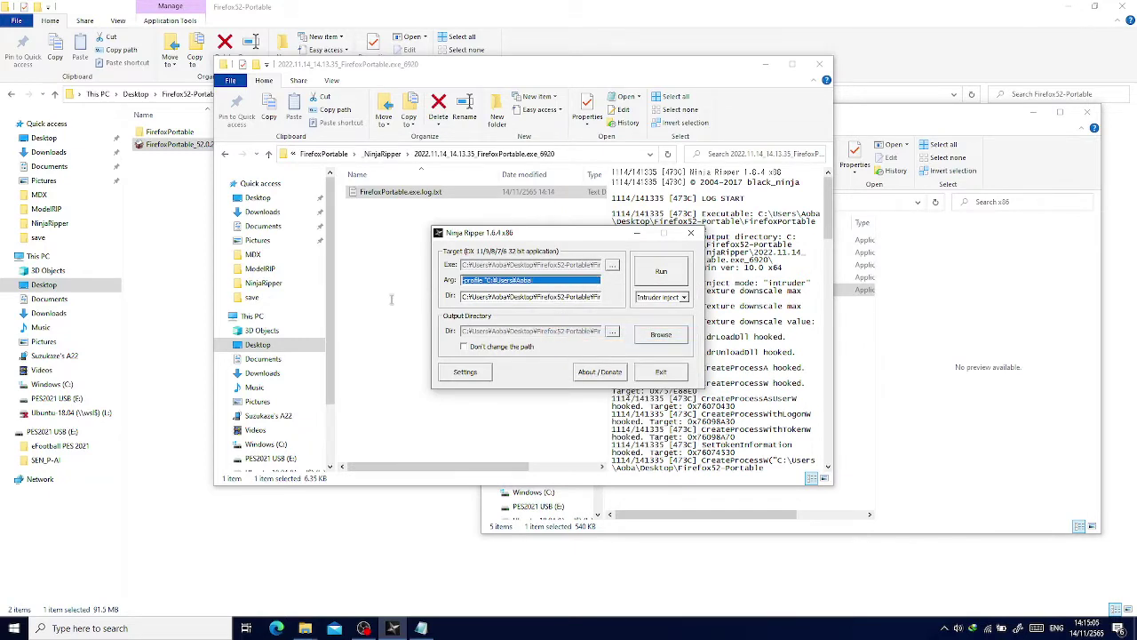
pyautogui.click(510, 288)
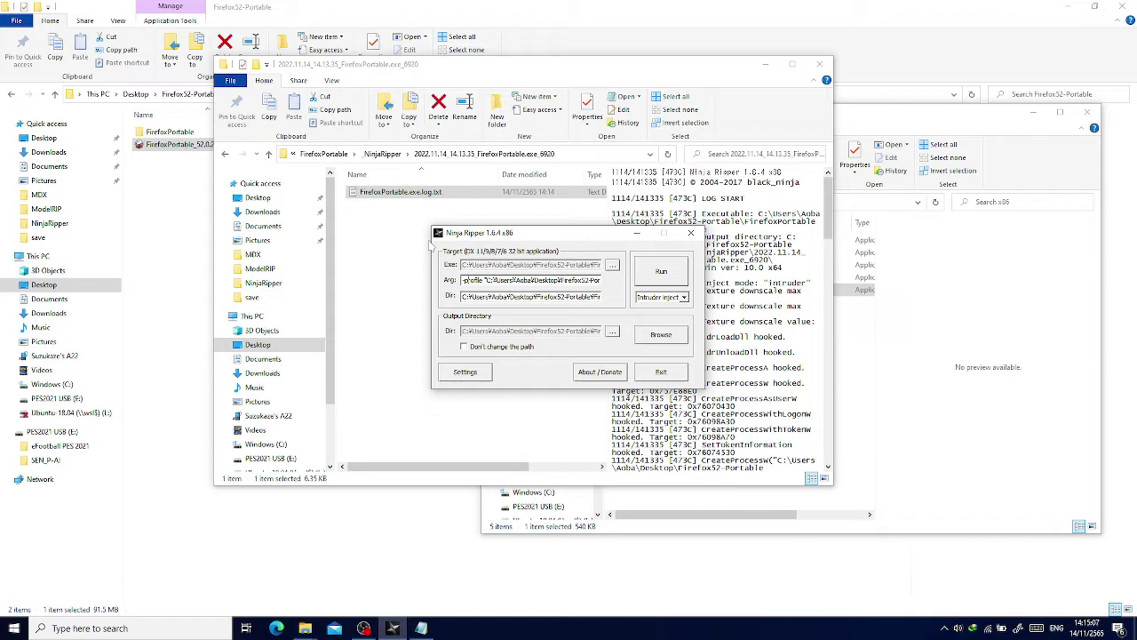
pyautogui.click(430, 212)
# Delete all three old capture folders in _NinjaRipper, closing the Notepad log that locked one.
pyautogui.click(384, 155)
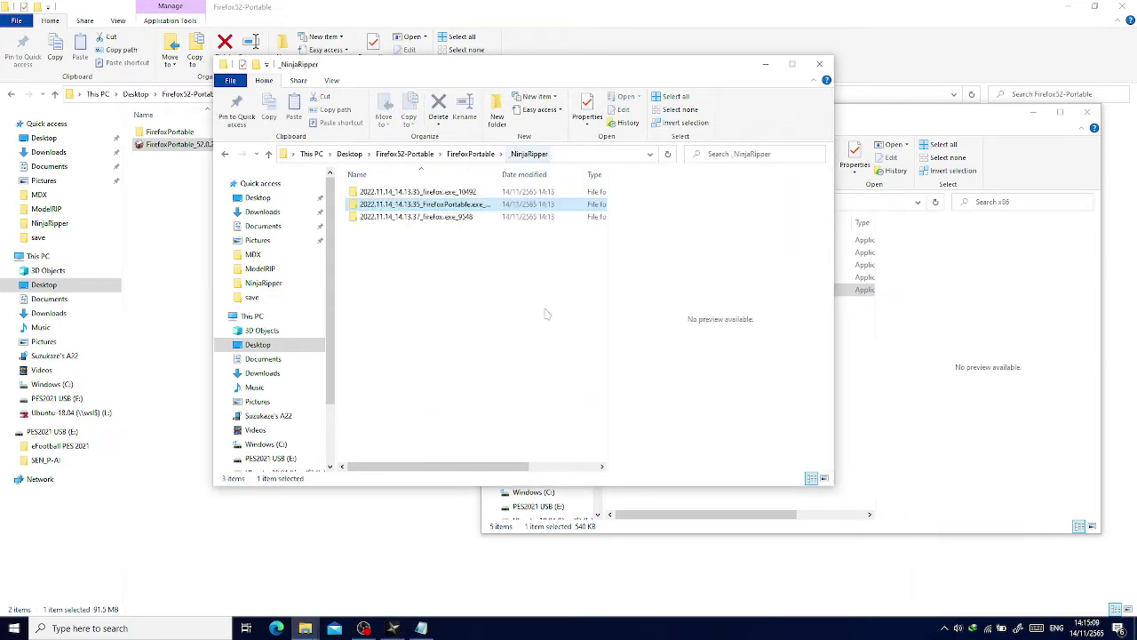
pyautogui.moveTo(516, 349); pyautogui.dragTo(478, 182)
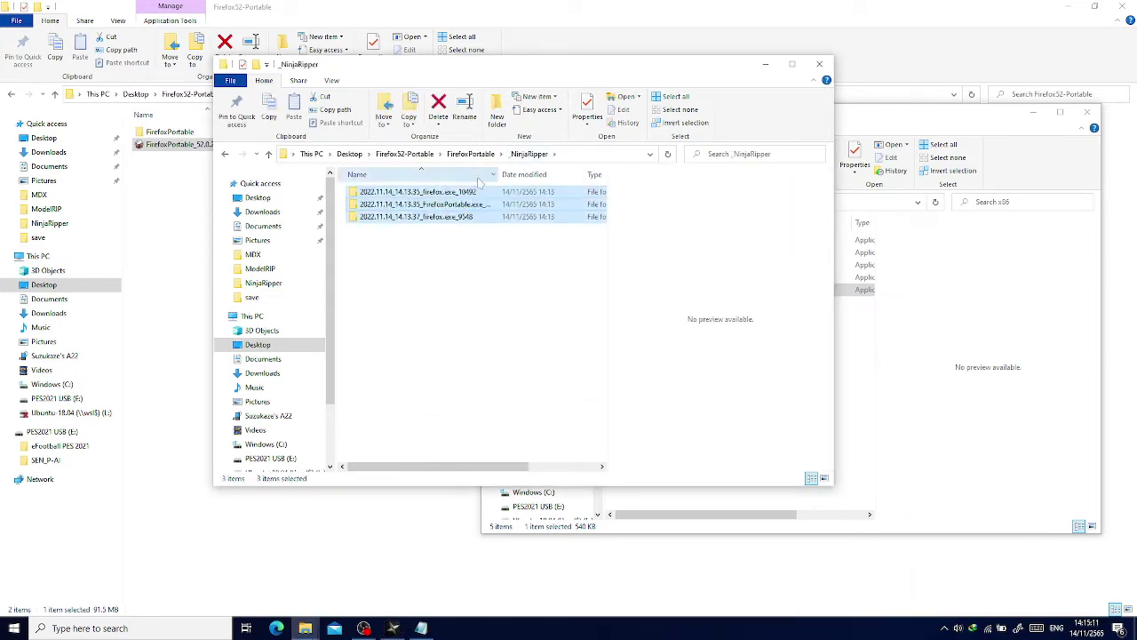
pyautogui.hotkey('shift', 'Delete')
pyautogui.press('Return')
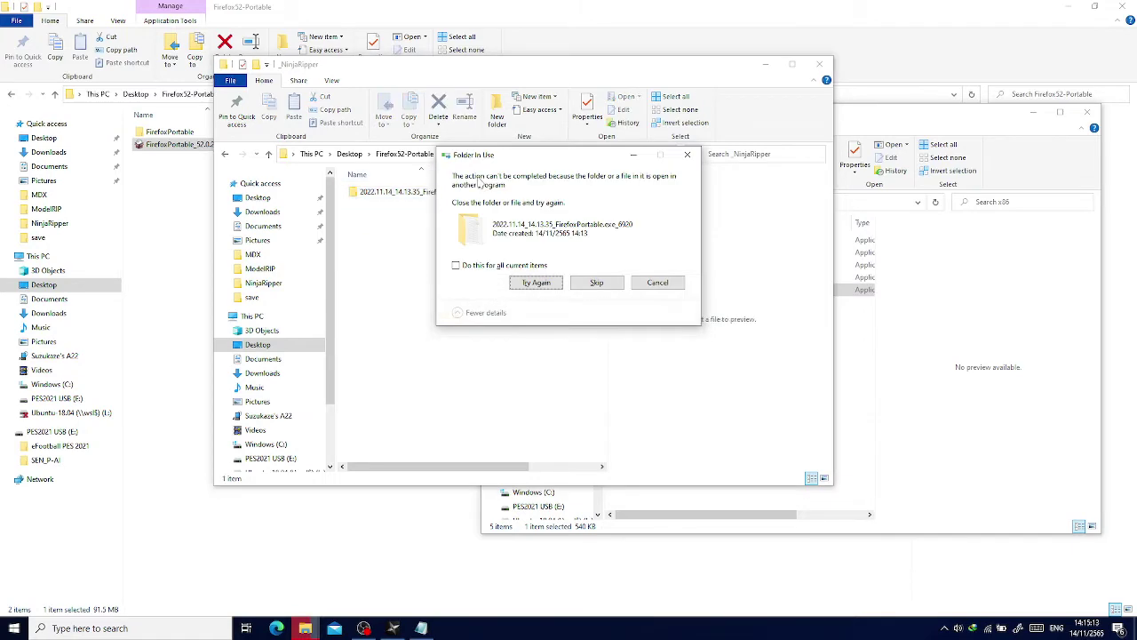
pyautogui.hotkey('alt', 'Tab')
pyautogui.hotkey('alt', 'Tab')
pyautogui.hotkey('alt', 'Tab')
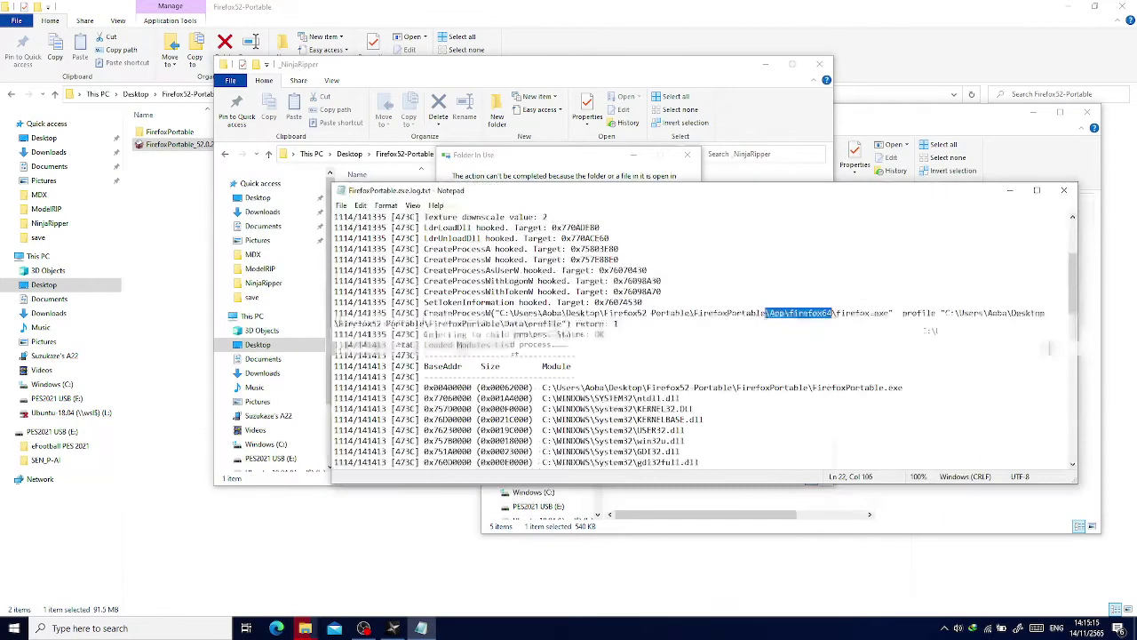
pyautogui.hotkey('alt', 'F4')
pyautogui.press('Return')
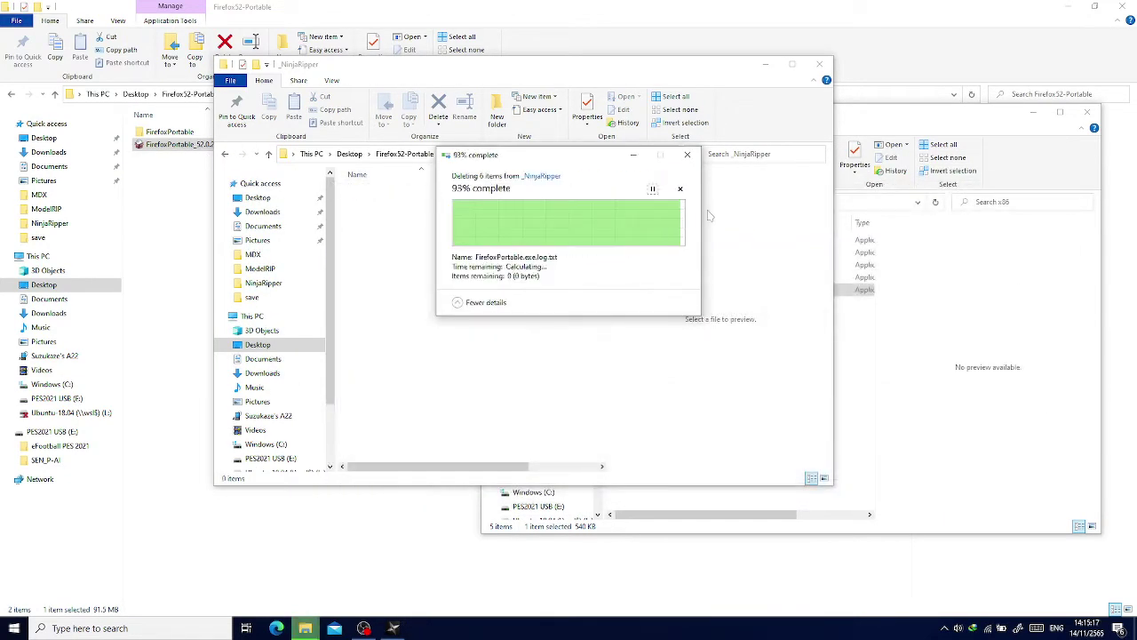
pyautogui.hotkey('alt', 'Tab')
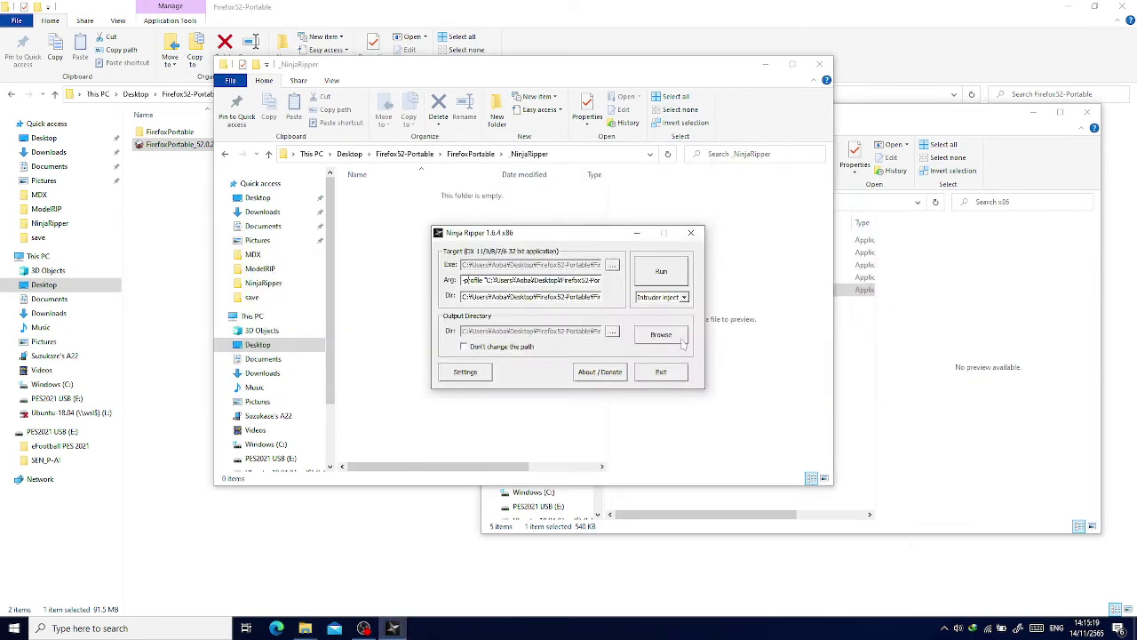
# Launch Firefox through Ninja Ripper and open 3d.nicovideo.jp/works/td30826.
pyautogui.click(663, 276)
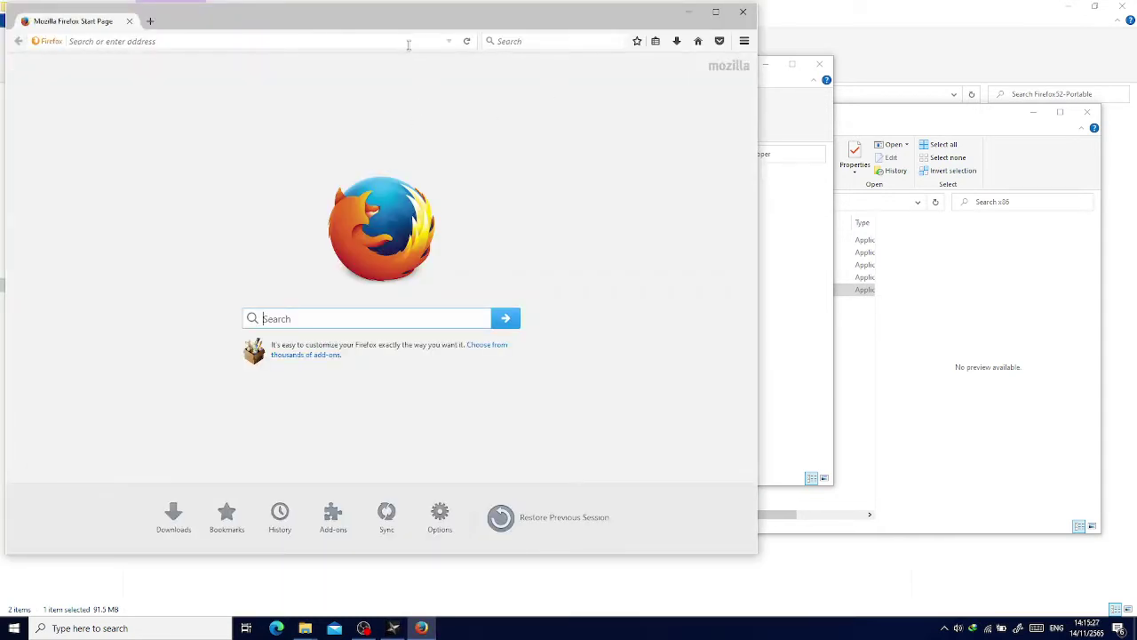
pyautogui.click(416, 42)
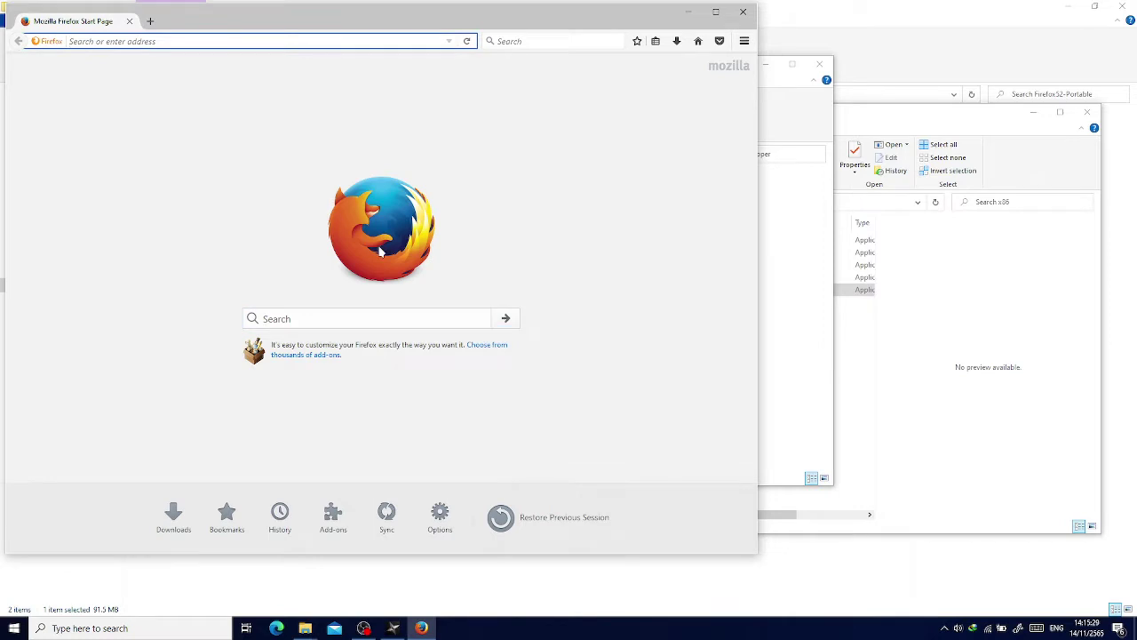
pyautogui.press('super+v')
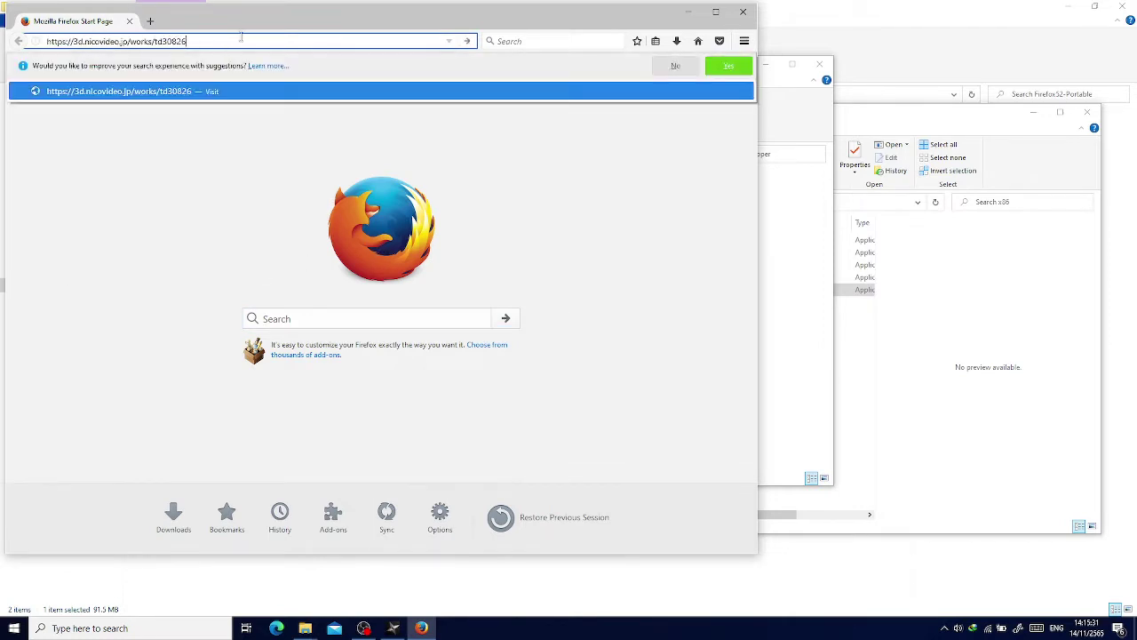
pyautogui.press('Return')
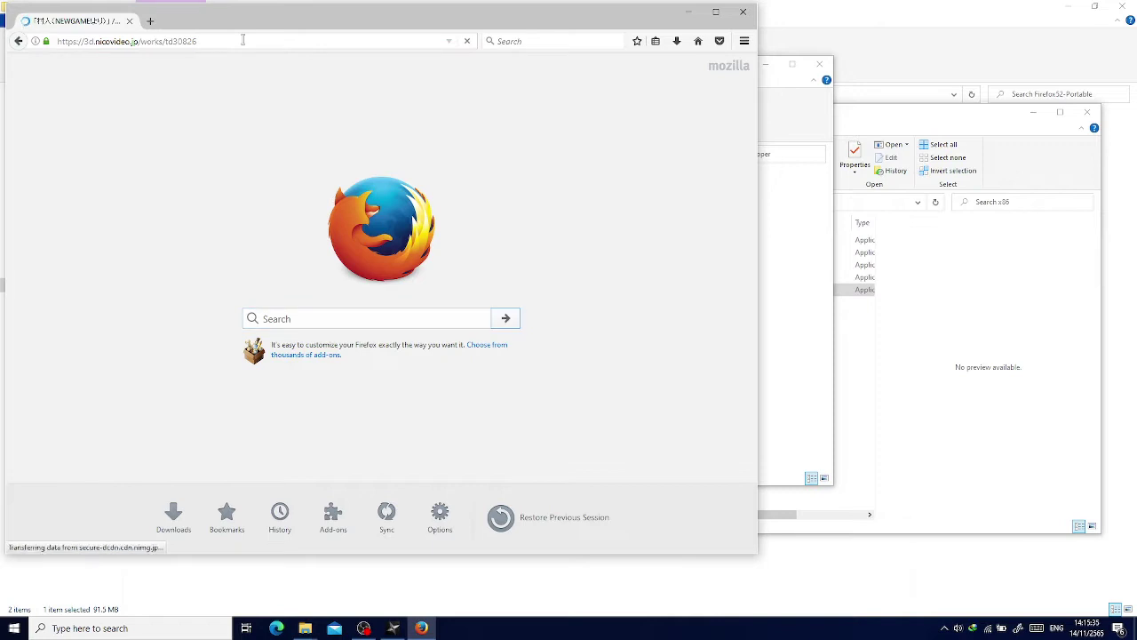
# Look over the 村人（NEWGAME!より） model page and go to its ログイン画面 login page.
pyautogui.scroll(-3, 307, 240)
pyautogui.scroll(3, 417, 195)
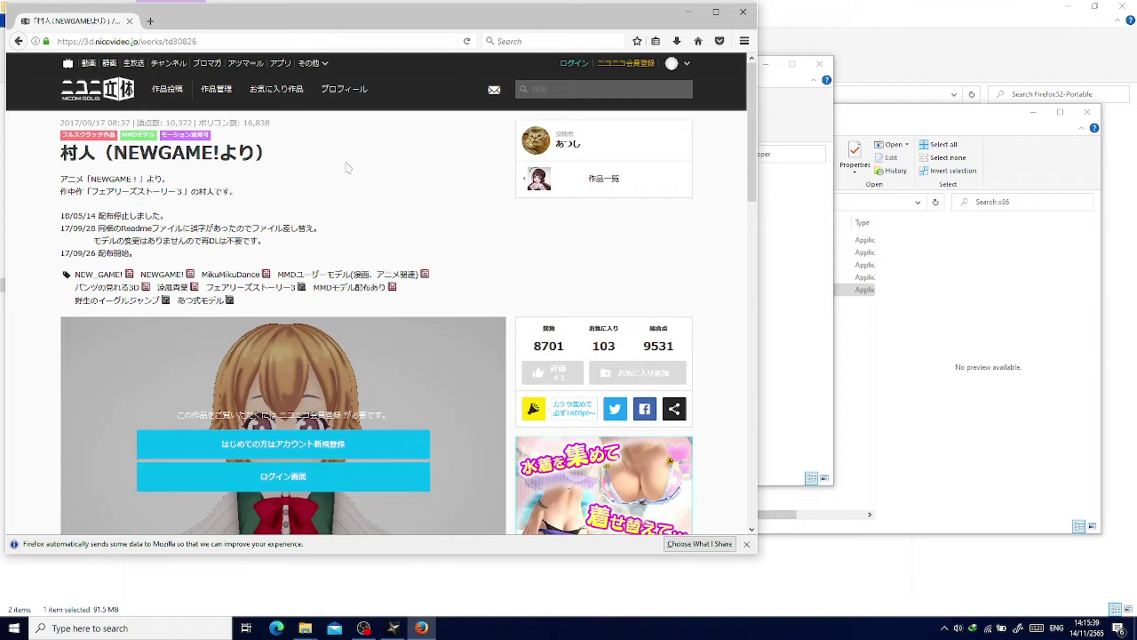
pyautogui.scroll(-3, 373, 209)
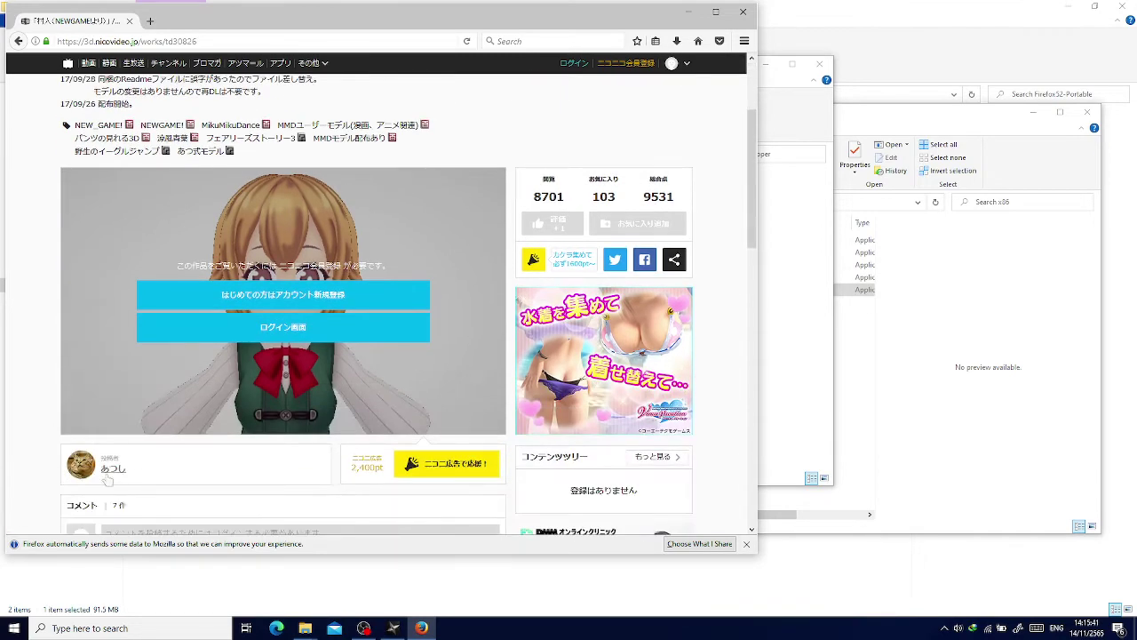
pyautogui.scroll(3, 356, 151)
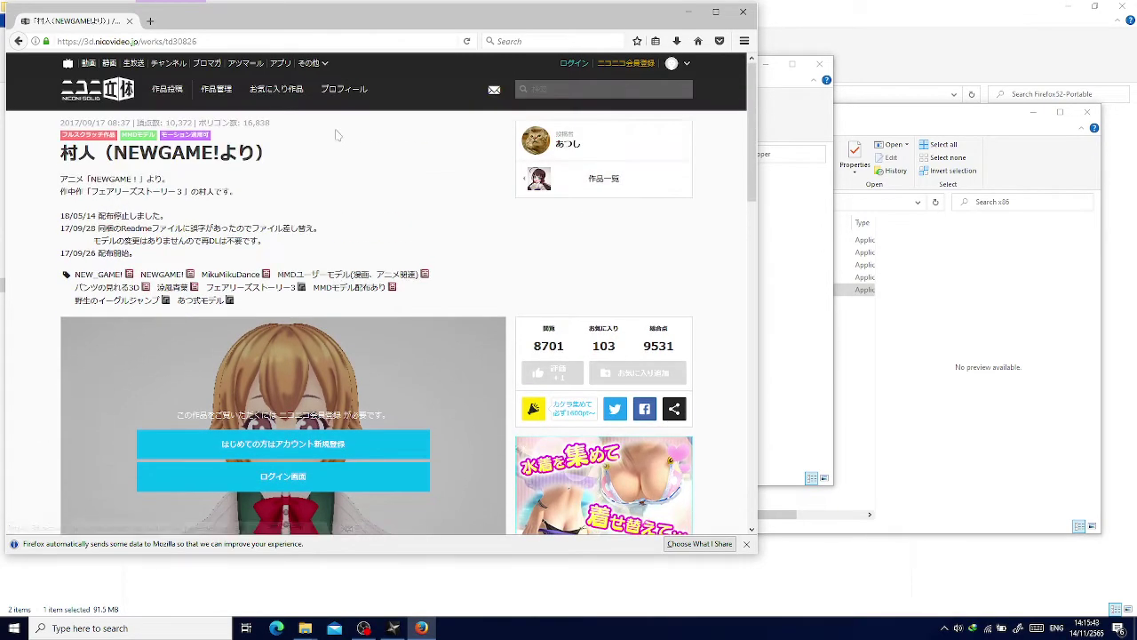
pyautogui.scroll(-6, 454, 205)
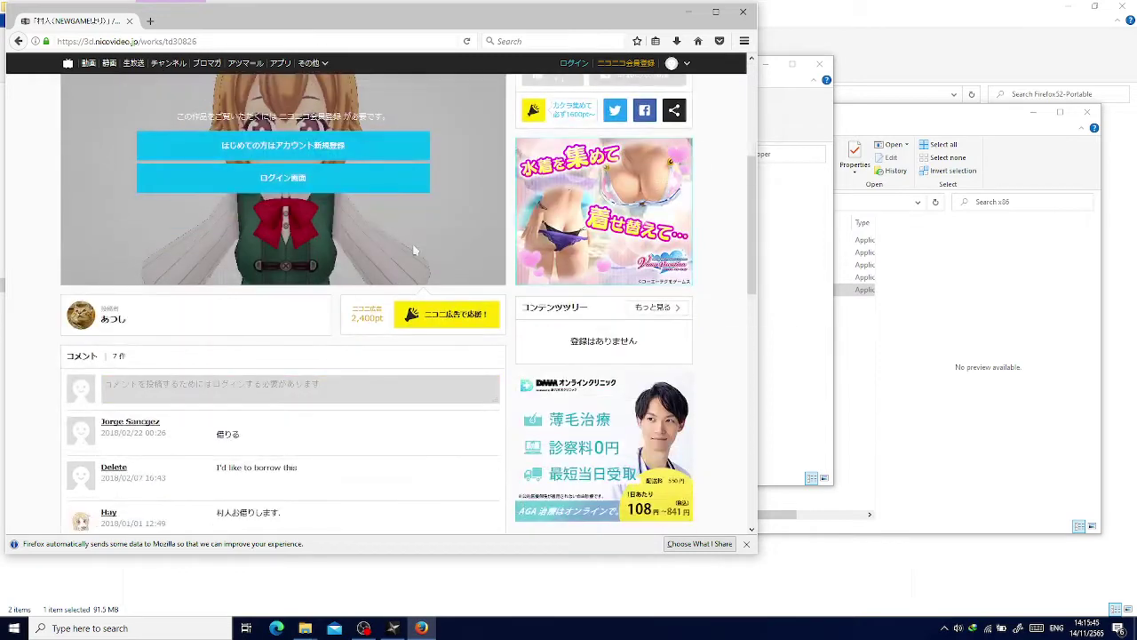
pyautogui.scroll(2, 364, 252)
pyautogui.scroll(4, 364, 251)
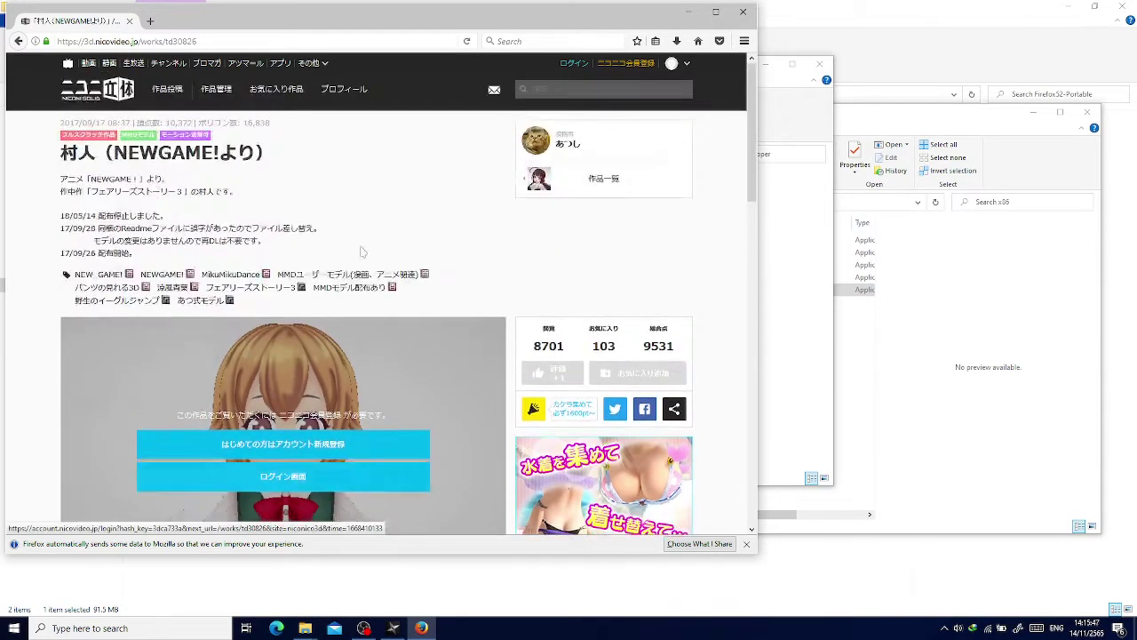
pyautogui.scroll(-6, 305, 191)
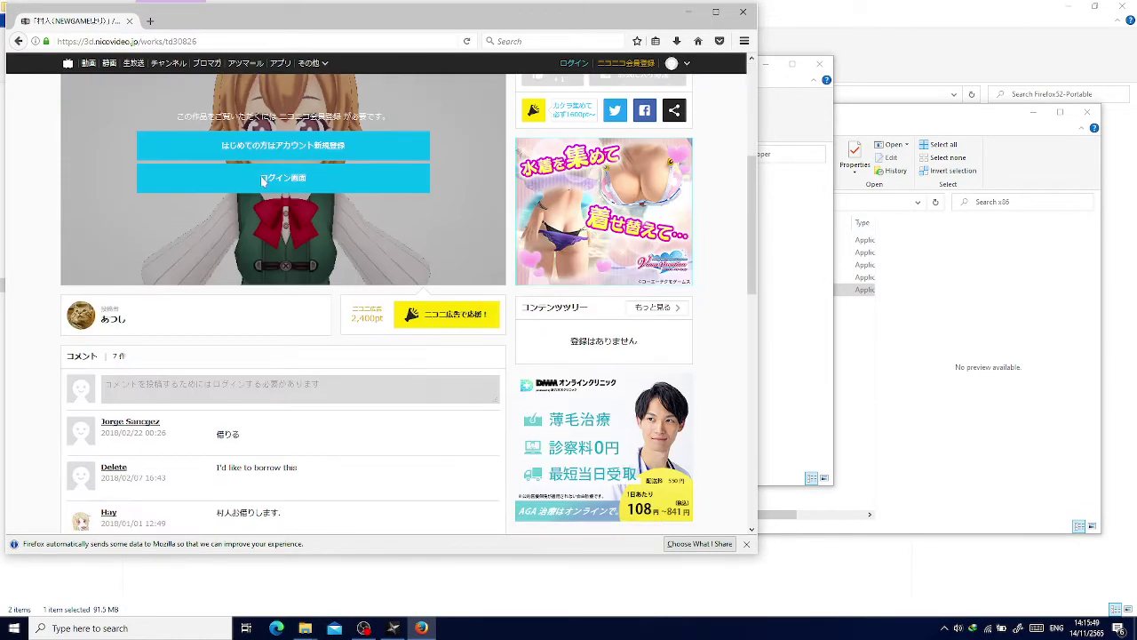
pyautogui.scroll(6, 363, 187)
pyautogui.scroll(-4, 361, 183)
pyautogui.scroll(2, 361, 180)
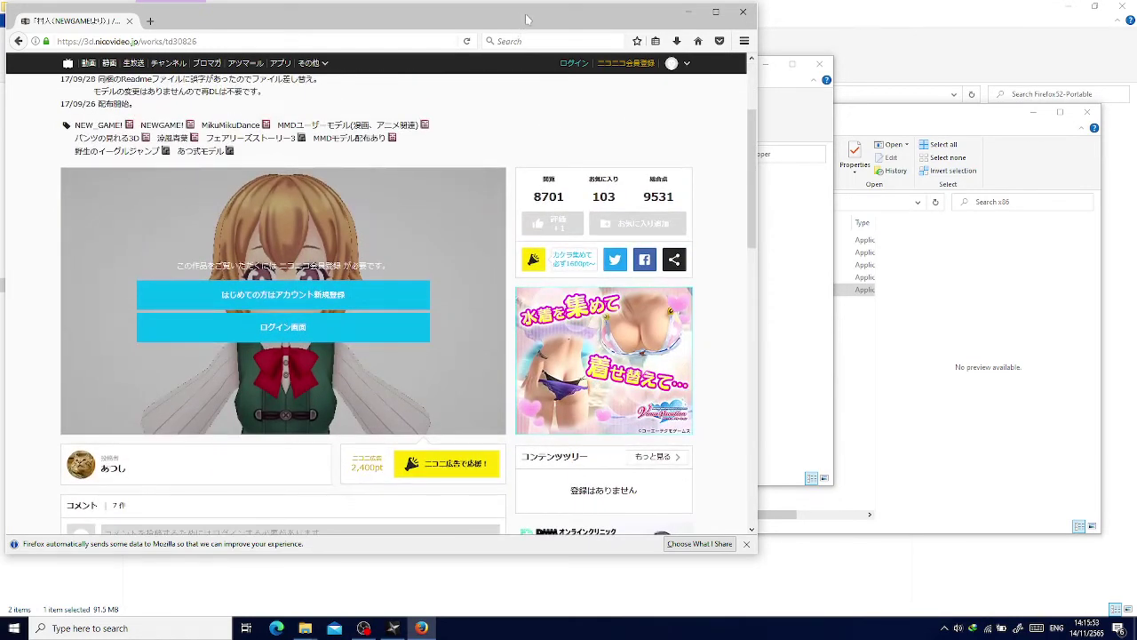
pyautogui.moveTo(525, 13); pyautogui.dragTo(636, 39)
pyautogui.click(447, 351)
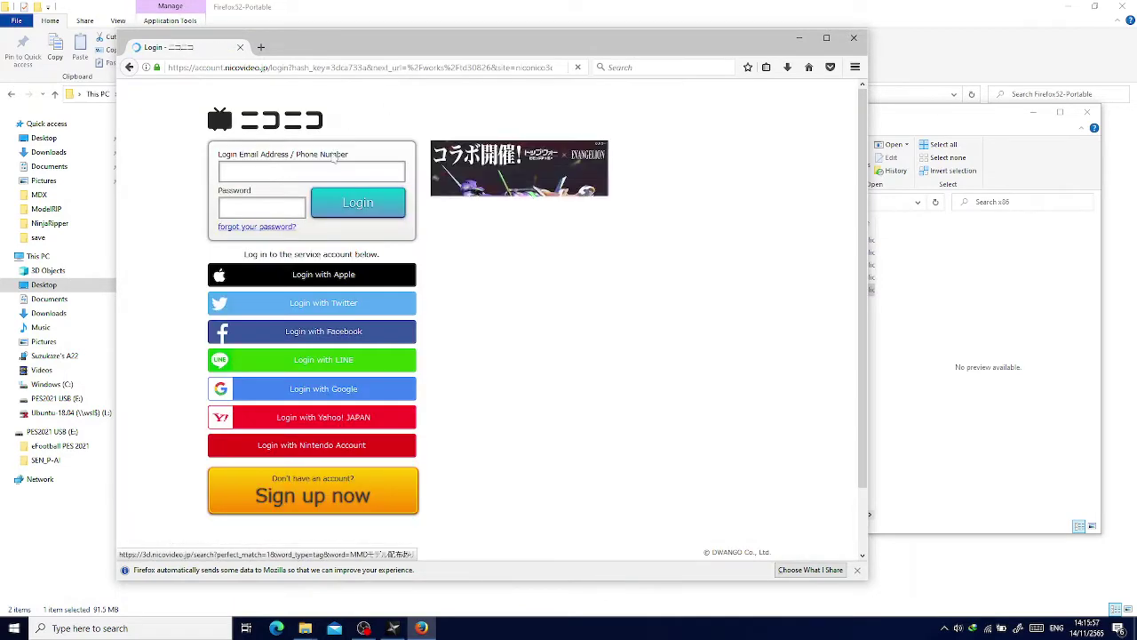
# Log in with a Twitter account and start the 3D player for the 村人 model.
pyautogui.moveTo(478, 36); pyautogui.dragTo(421, 615)
pyautogui.click(271, 500)
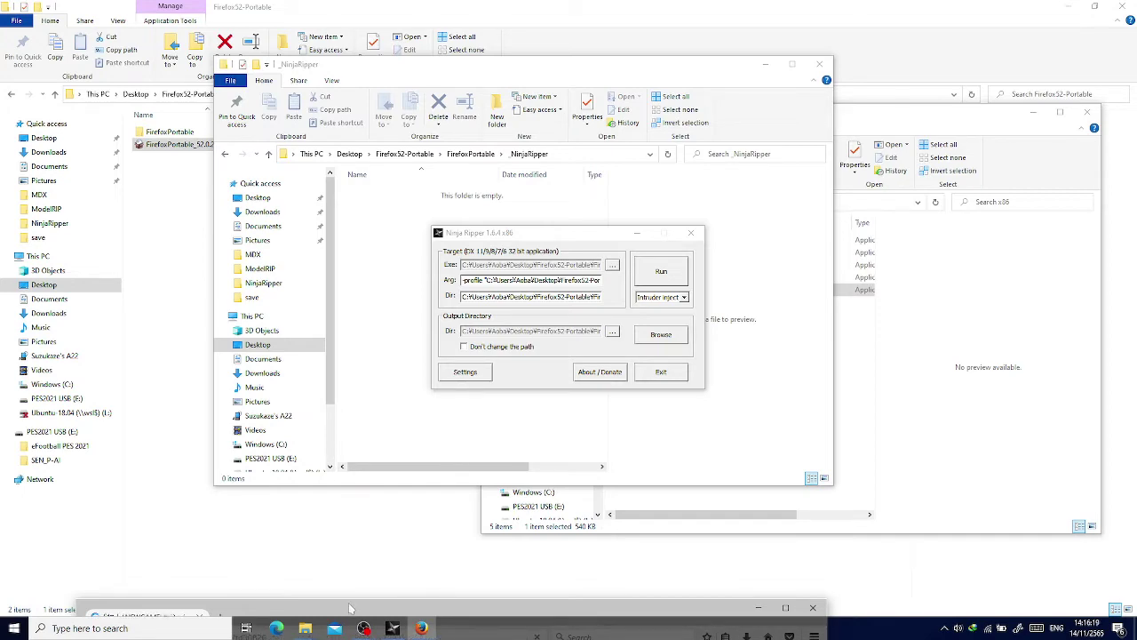
pyautogui.moveTo(351, 608); pyautogui.dragTo(401, 42)
pyautogui.scroll(-3, 417, 305)
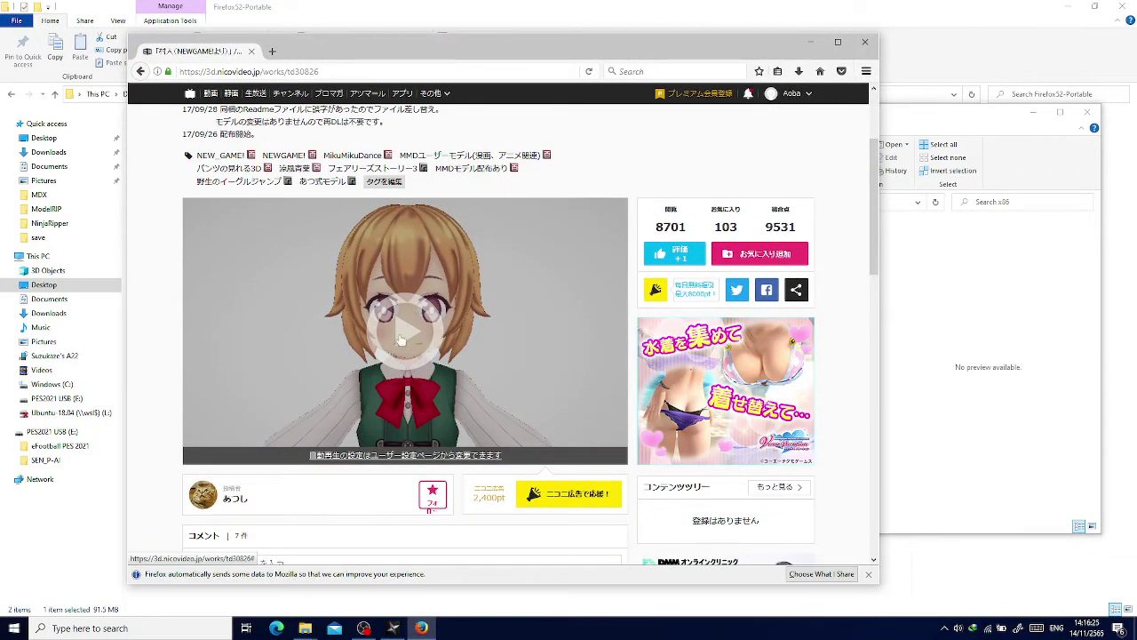
pyautogui.click(400, 339)
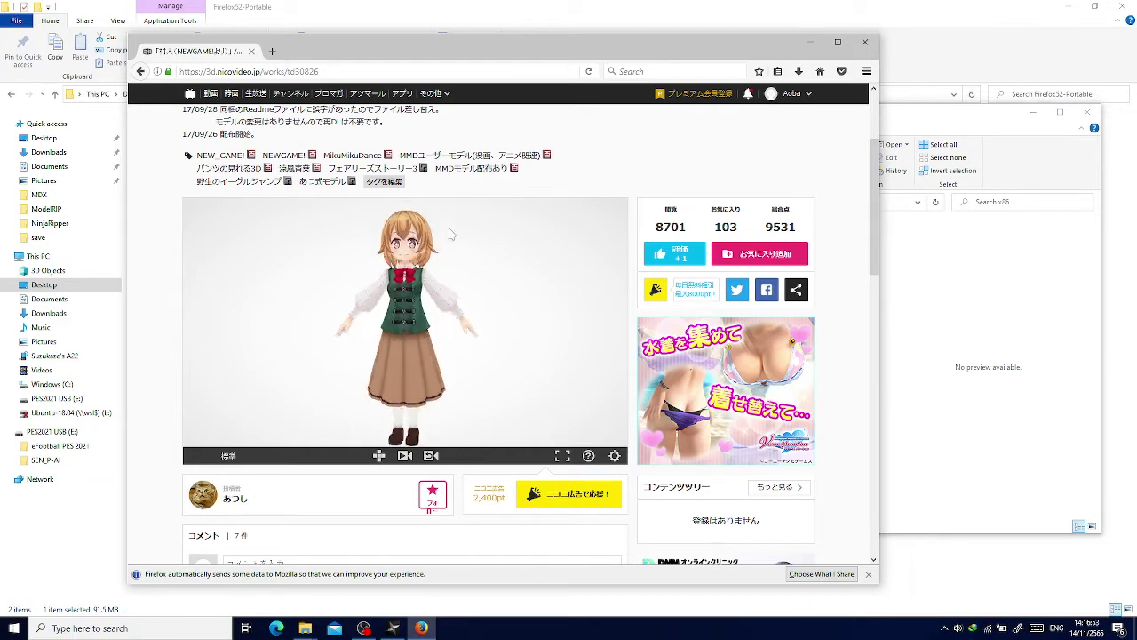
# Bring the Ninja Ripper and Firefox52-Portable folder windows forward and go up to FirefoxPortable.
pyautogui.click(888, 300)
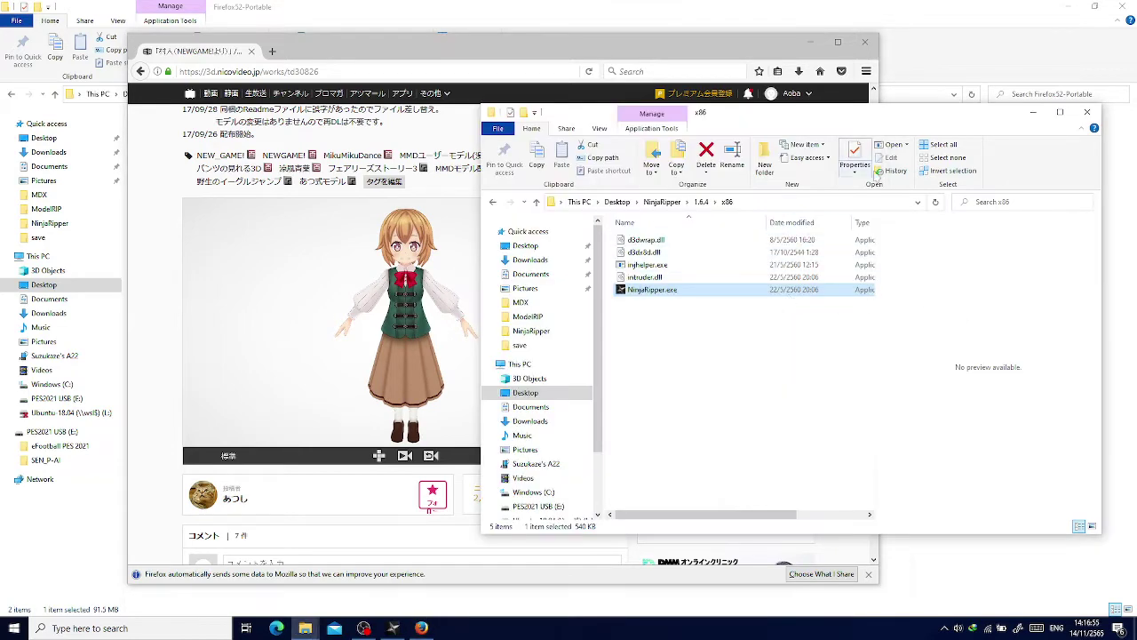
pyautogui.click(852, 6)
pyautogui.hotkey('alt', 'Tab')
pyautogui.hotkey('alt', 'Tab')
pyautogui.hotkey('alt', 'Tab')
pyautogui.hotkey('alt', 'Tab')
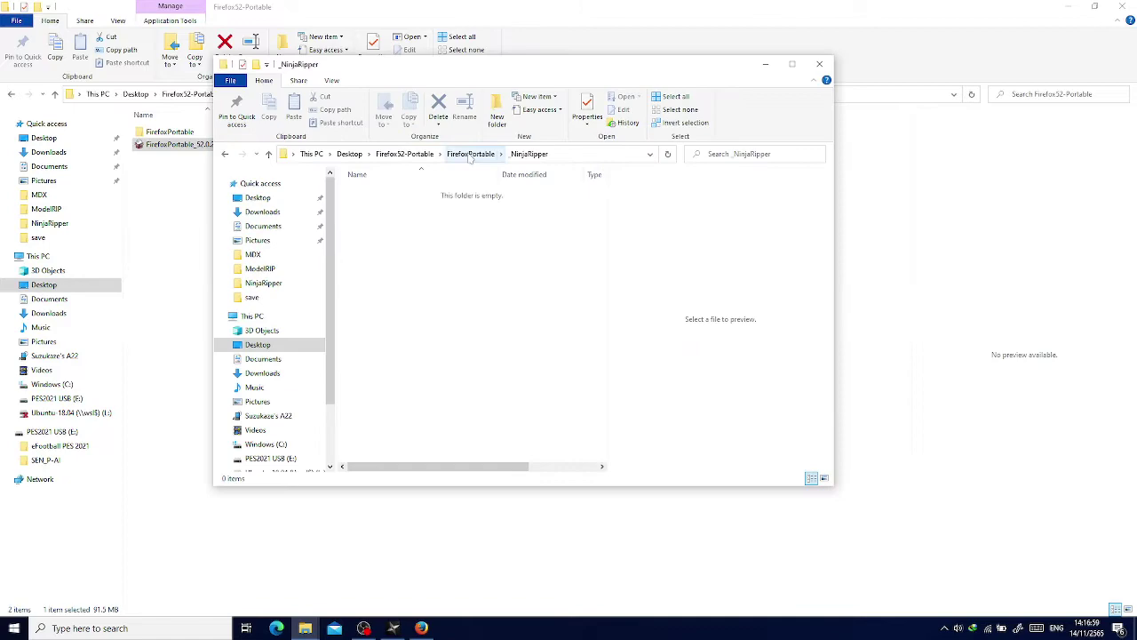
pyautogui.click(471, 154)
pyautogui.hotkey('alt', 'Tab')
pyautogui.hotkey('alt', 'Tab')
pyautogui.hotkey('alt', 'Tab')
pyautogui.hotkey('alt', 'Tab')
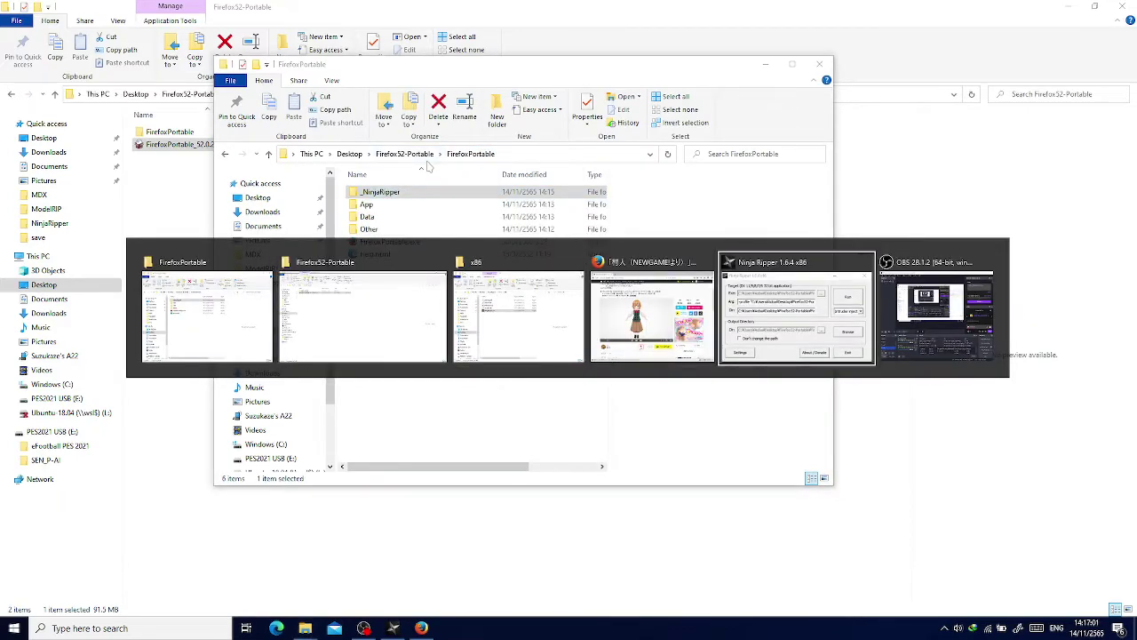
pyautogui.hotkey('alt', 'Tab')
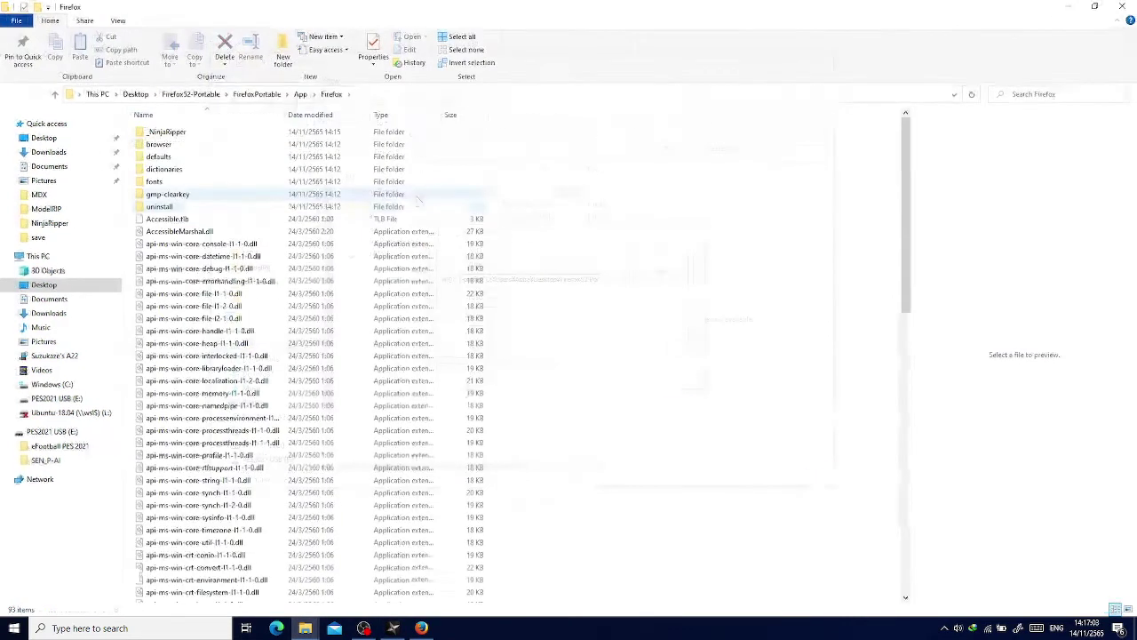
pyautogui.scroll(-4, 335, 197)
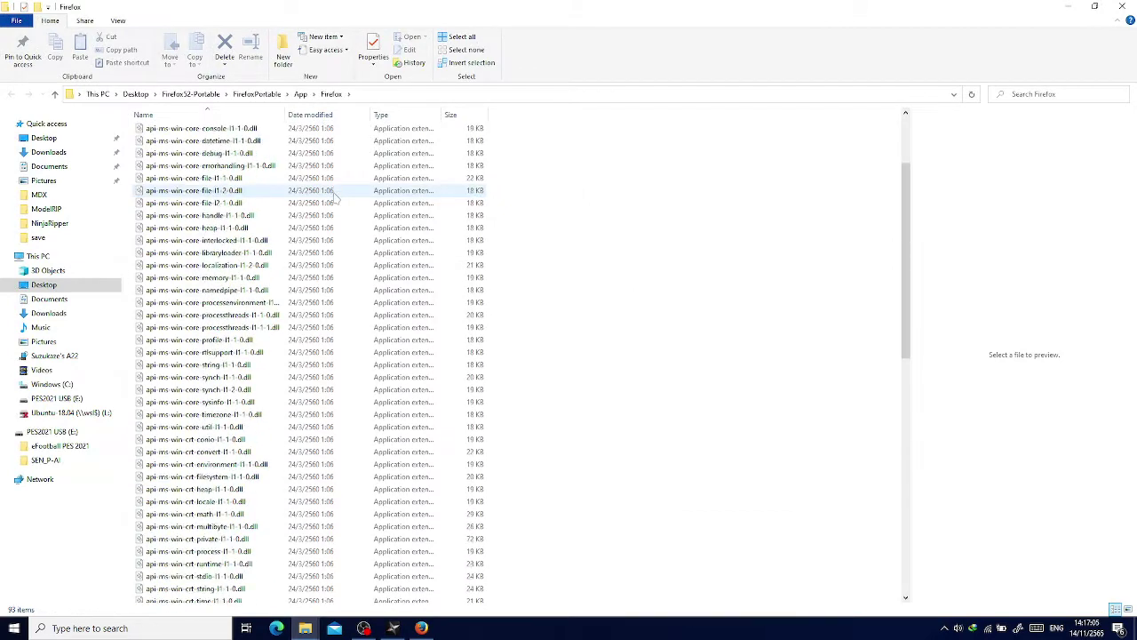
pyautogui.scroll(4, 271, 144)
# Open _NinjaRipper and its firefox.exe_22464 capture subfolder, then move the Firefox window aside.
pyautogui.doubleClick(271, 133)
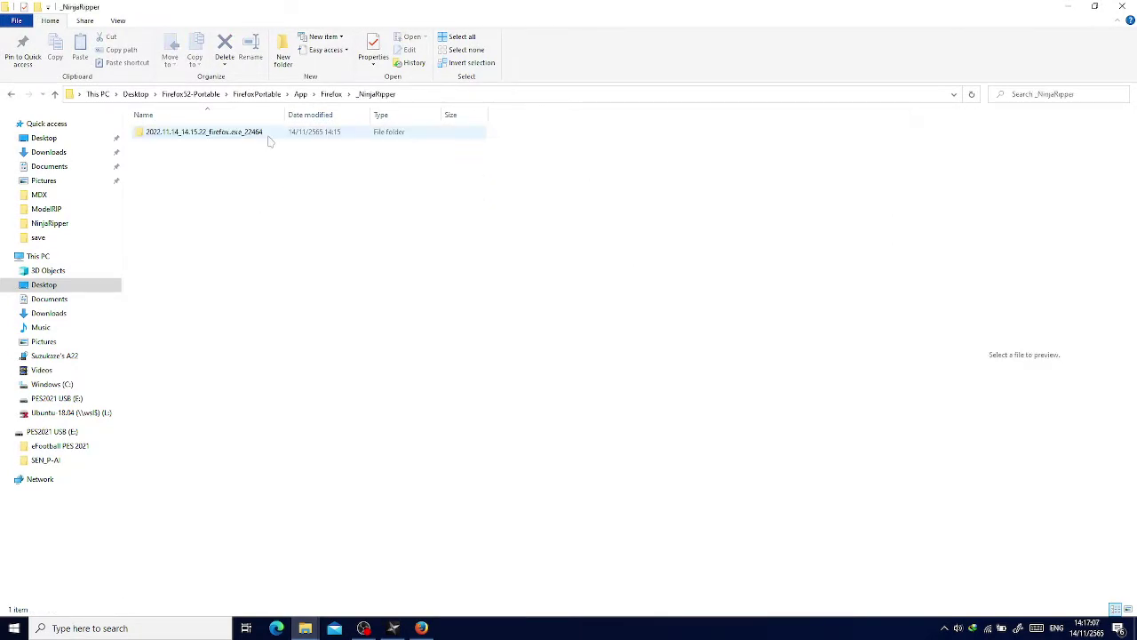
pyautogui.doubleClick(271, 133)
pyautogui.click(270, 138)
pyautogui.moveTo(343, 201); pyautogui.dragTo(460, 287)
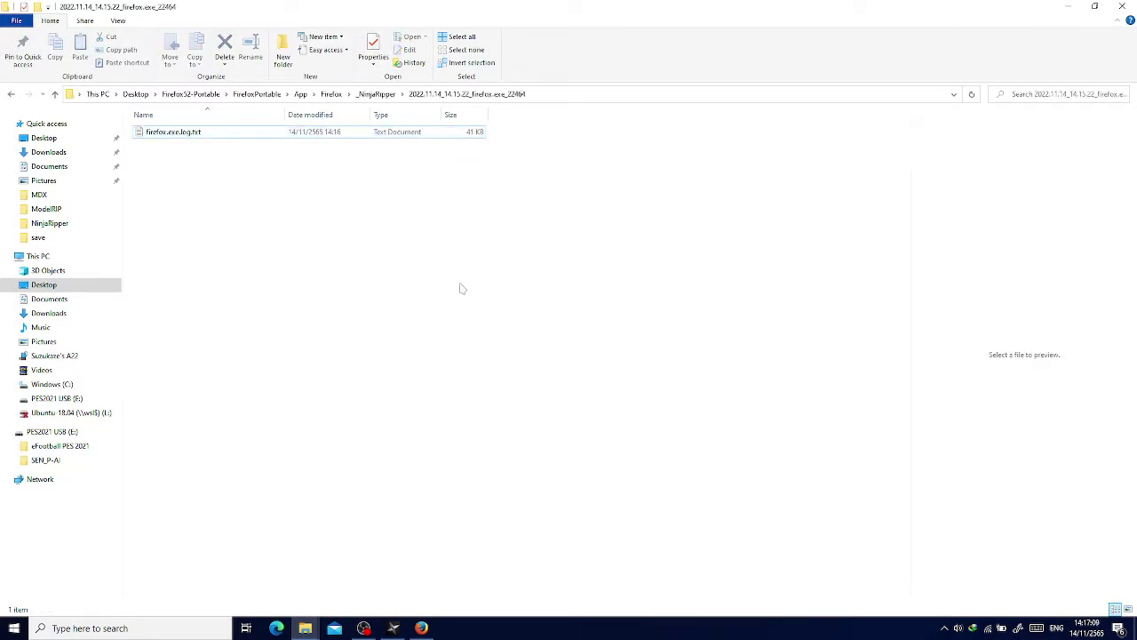
pyautogui.hotkey('alt', 'Tab')
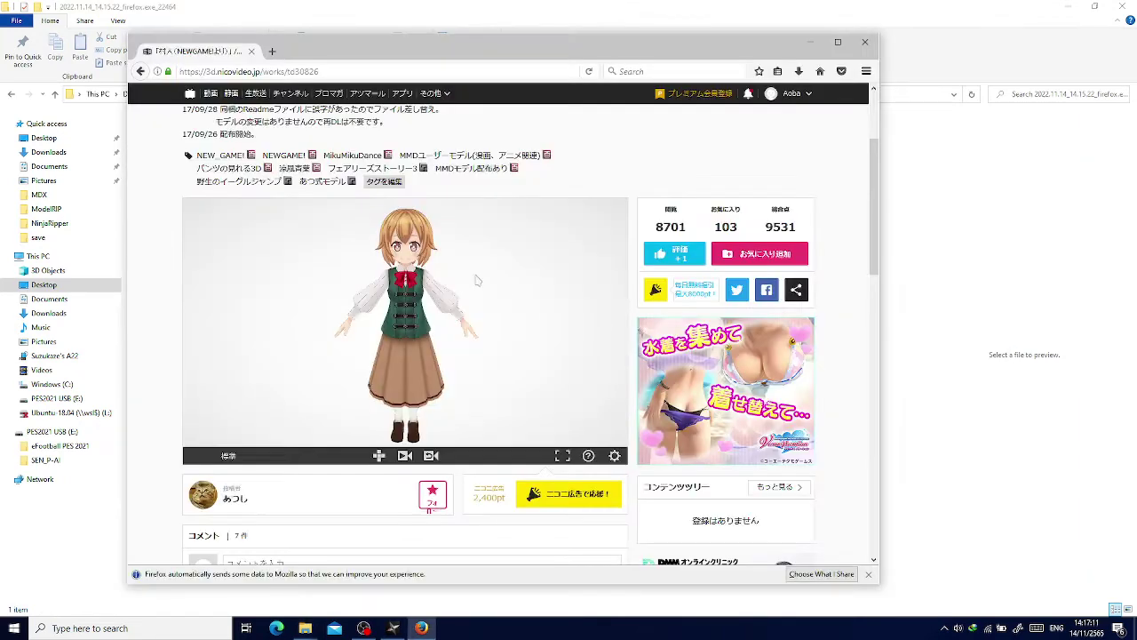
pyautogui.moveTo(391, 42); pyautogui.dragTo(533, 73)
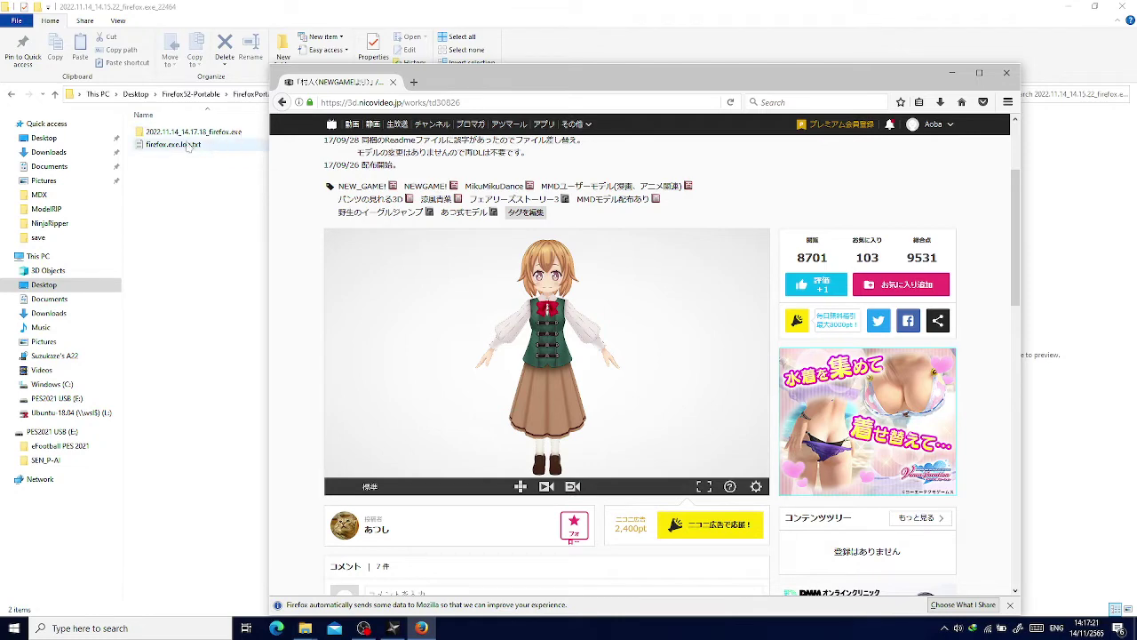
# Open the 2022.11.14_14.17.18_firefox.exe rip folder and scroll through its file list.
pyautogui.click(188, 132)
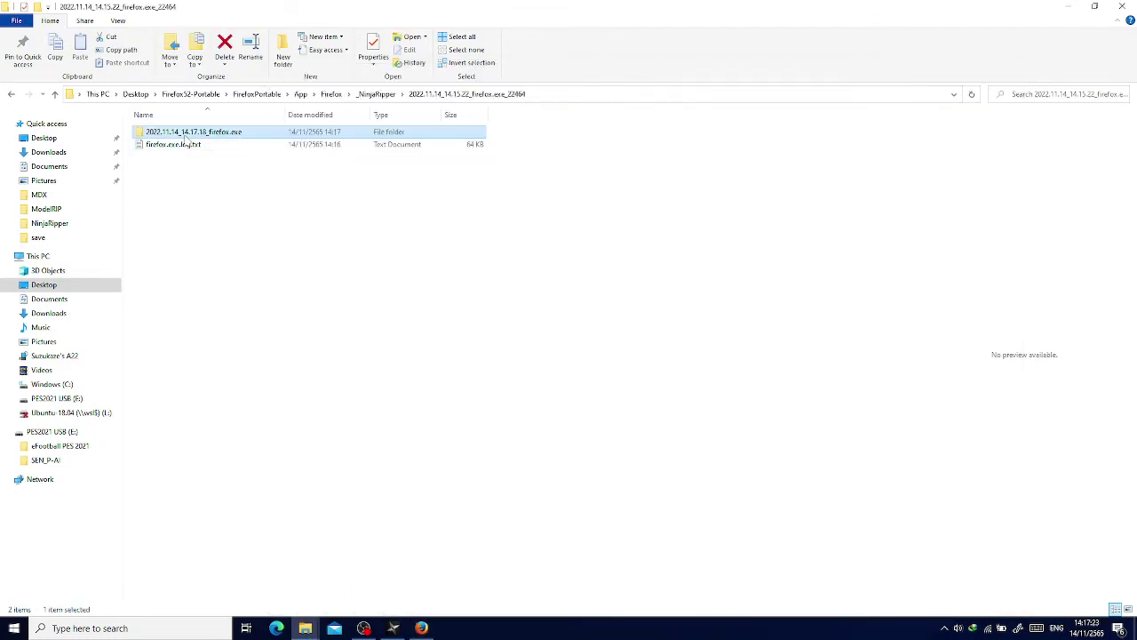
pyautogui.doubleClick(188, 133)
pyautogui.scroll(5, 538, 158)
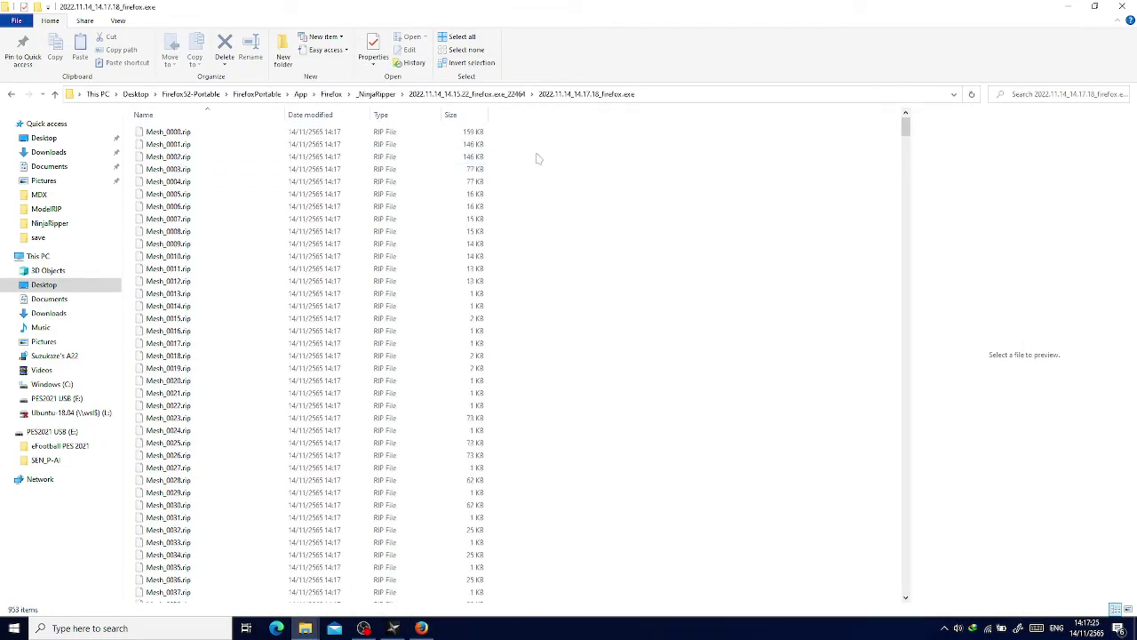
pyautogui.scroll(-5, 538, 158)
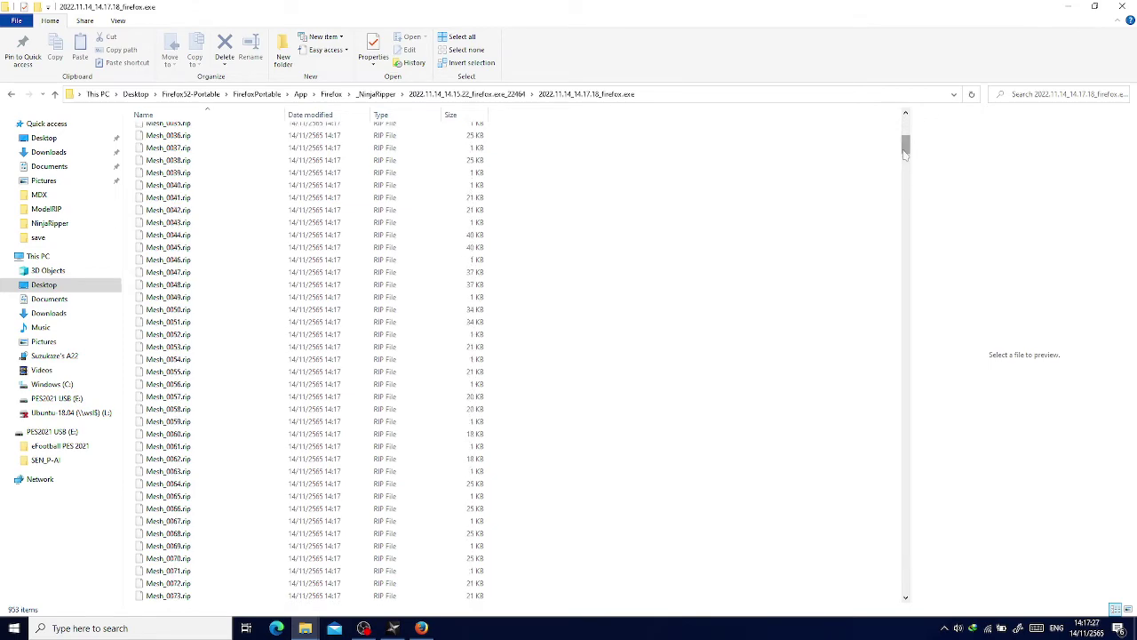
pyautogui.moveTo(905, 160); pyautogui.dragTo(947, 595)
# Preview Tex_0003_3, Tex_0015_3 and Tex_0072_0, then open Tex_0121_3.dds in paint.net.
pyautogui.click(447, 297)
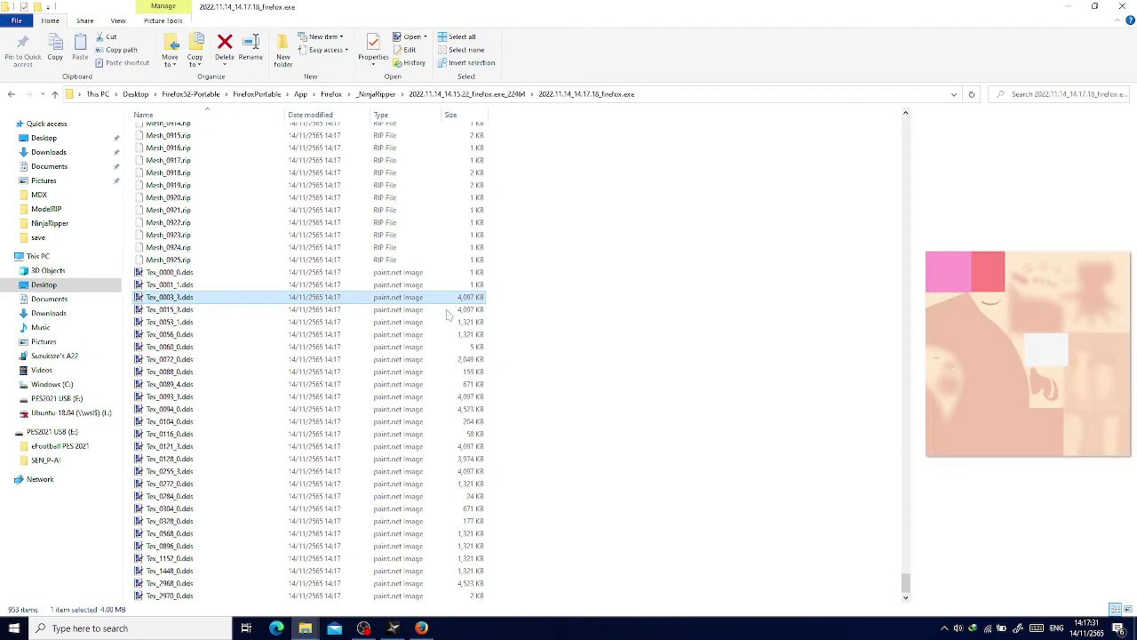
pyautogui.click(449, 311)
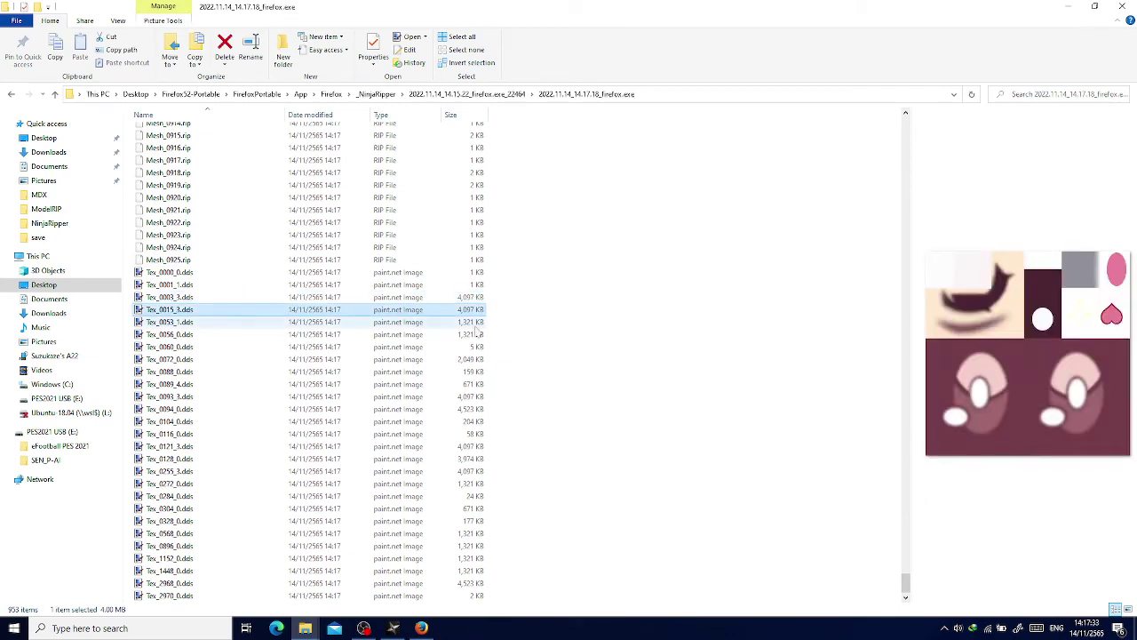
pyautogui.click(478, 360)
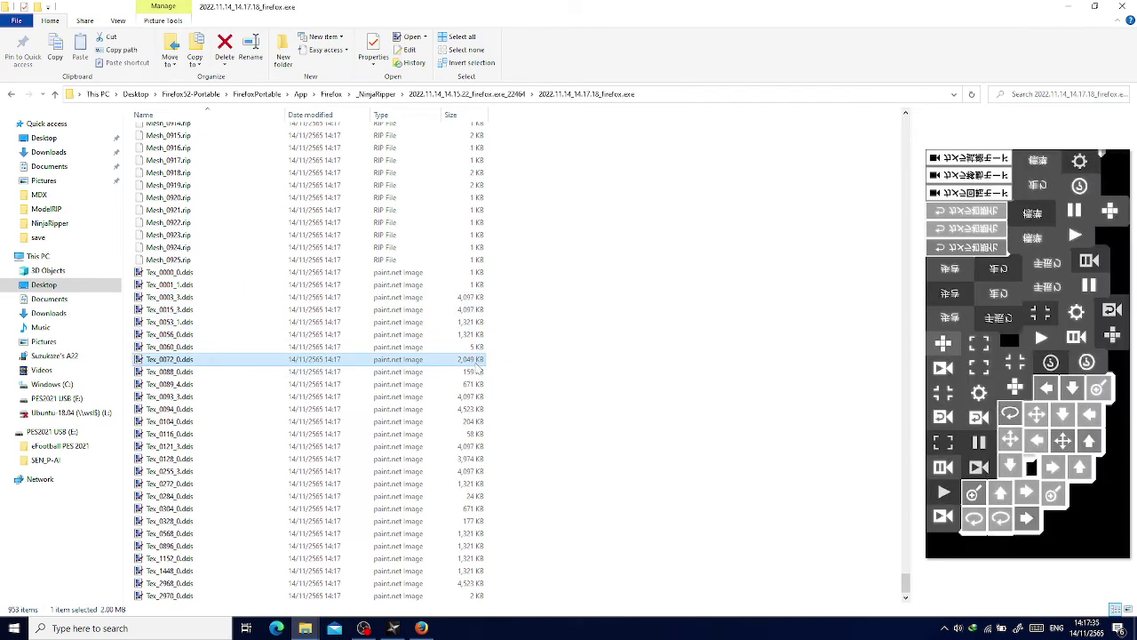
pyautogui.press('Down')
pyautogui.press('Down')
pyautogui.press('Down')
pyautogui.press('Down')
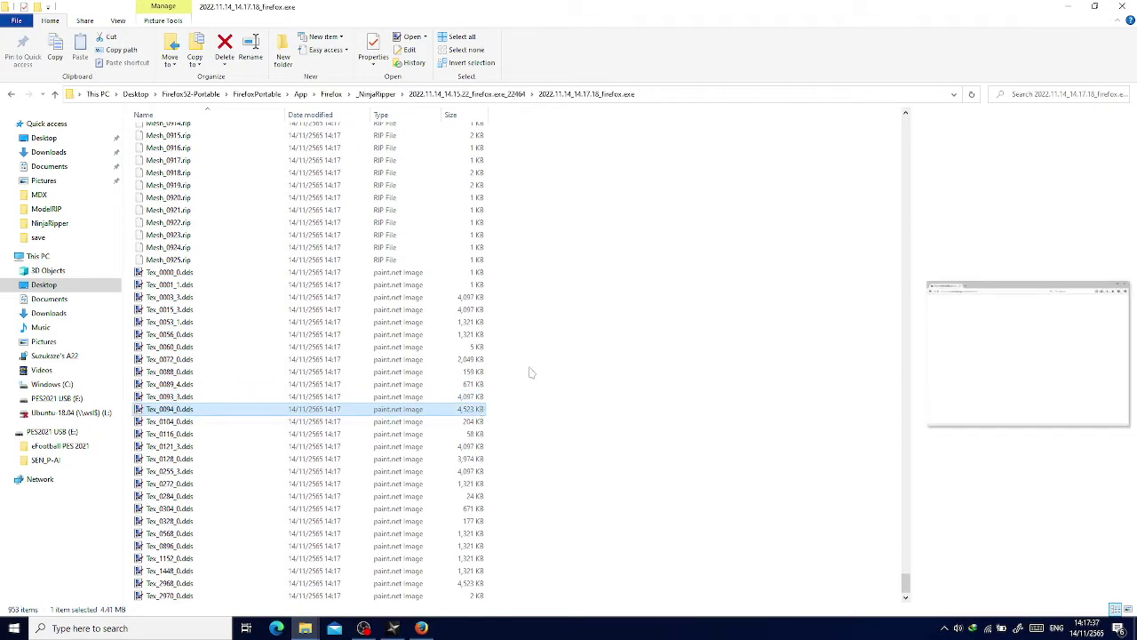
pyautogui.click(478, 450)
pyautogui.press('Return')
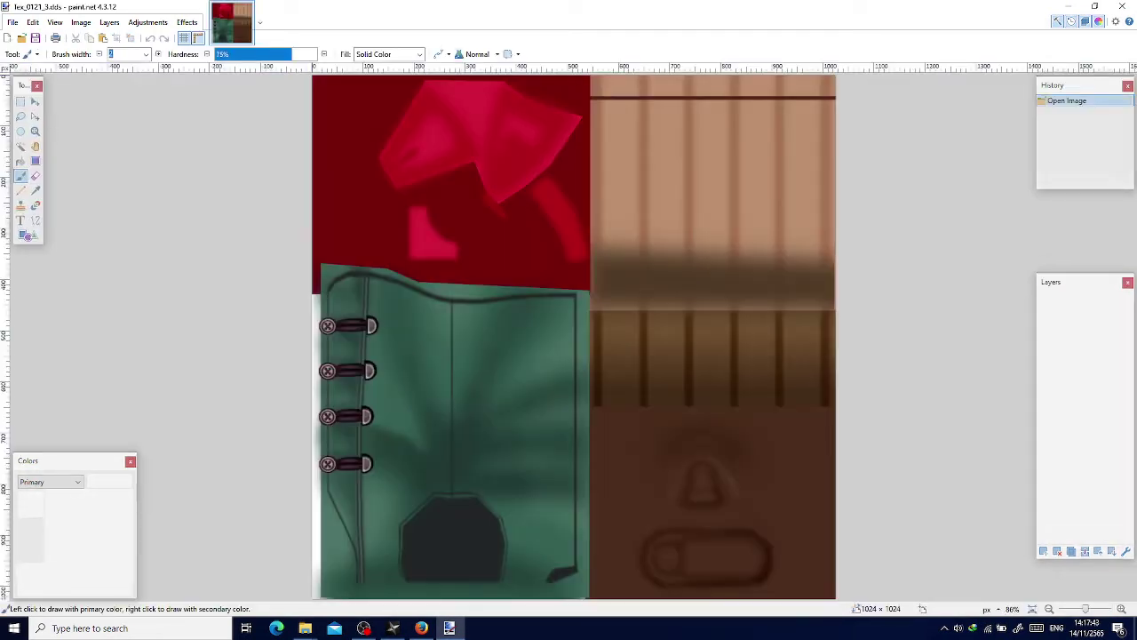
# Close Tex_0121_3.dds in paint.net with Don't Save, discarding the brush mark, and return to Firefox.
pyautogui.click(485, 240)
pyautogui.keyDown('ctrl'); pyautogui.scroll(1, 459, 243); pyautogui.keyUp('ctrl')
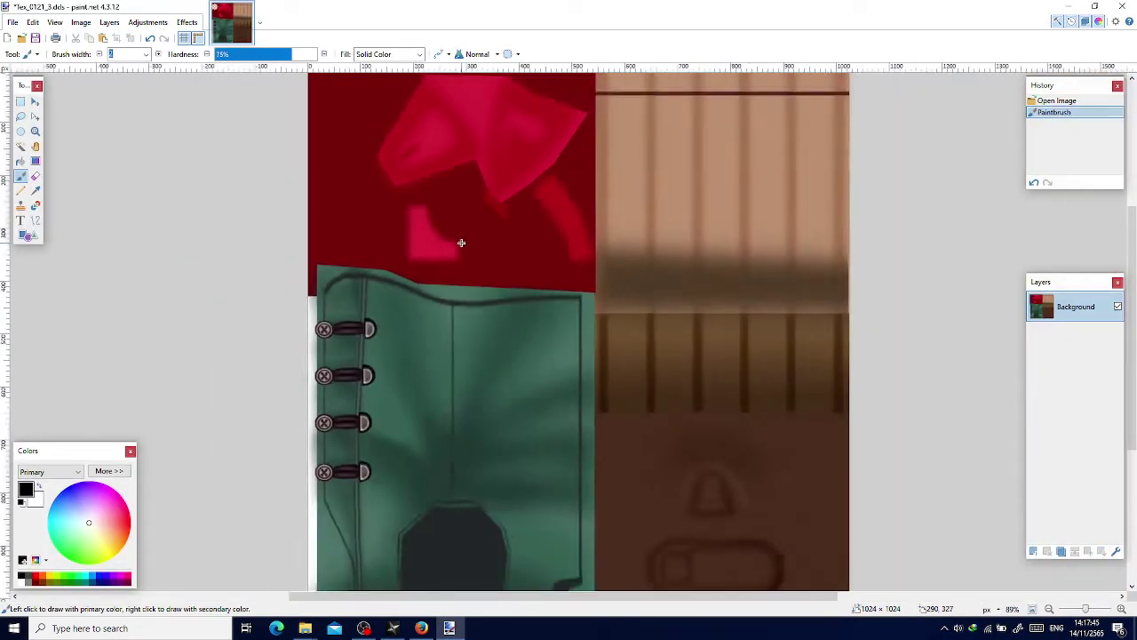
pyautogui.keyDown('ctrl'); pyautogui.scroll(-4, 592, 254); pyautogui.keyUp('ctrl')
pyautogui.keyDown('ctrl'); pyautogui.scroll(3, 439, 229); pyautogui.keyUp('ctrl')
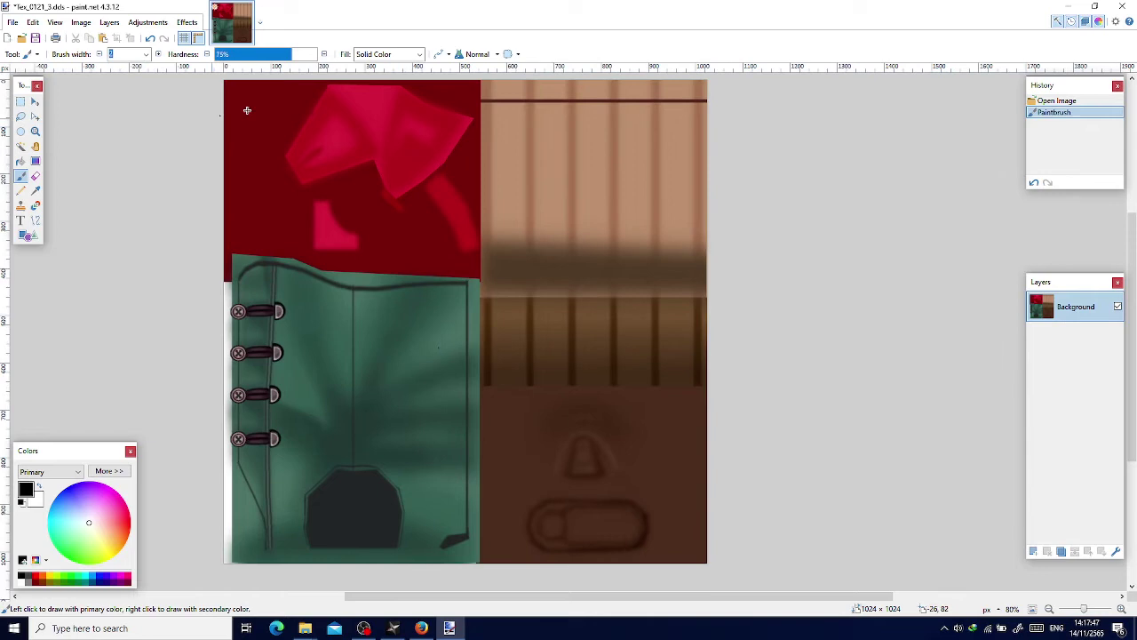
pyautogui.click(1122, 6)
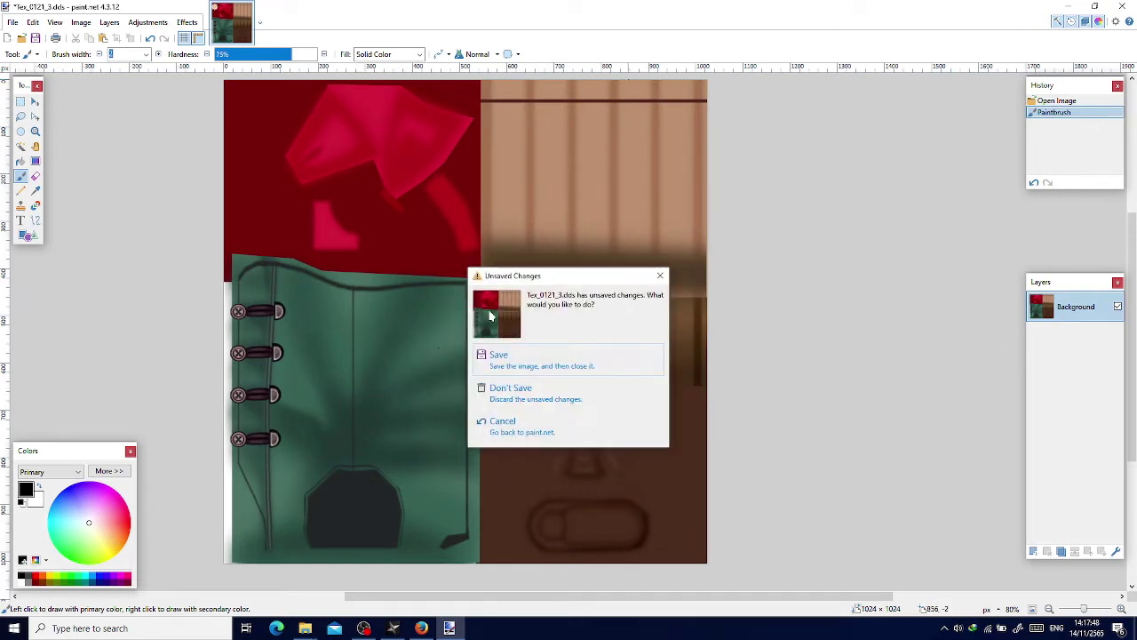
pyautogui.click(520, 388)
pyautogui.hotkey('alt', 'Tab')
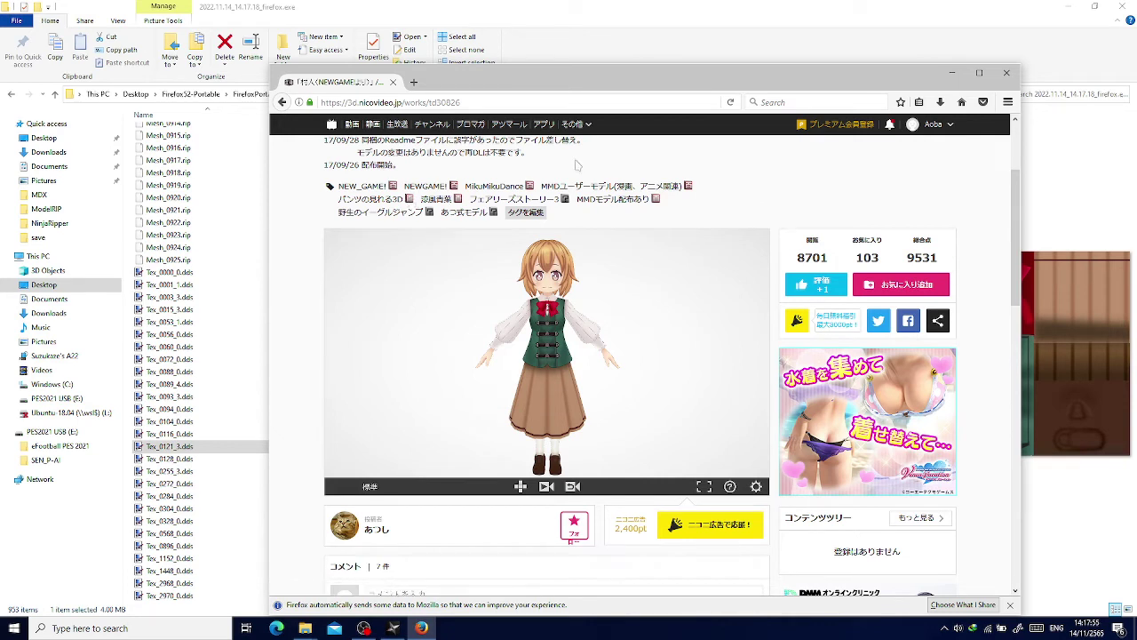
# Open Firefox developer tools on the Niconico 3D page at the Network tab.
pyautogui.rightClick(576, 164)
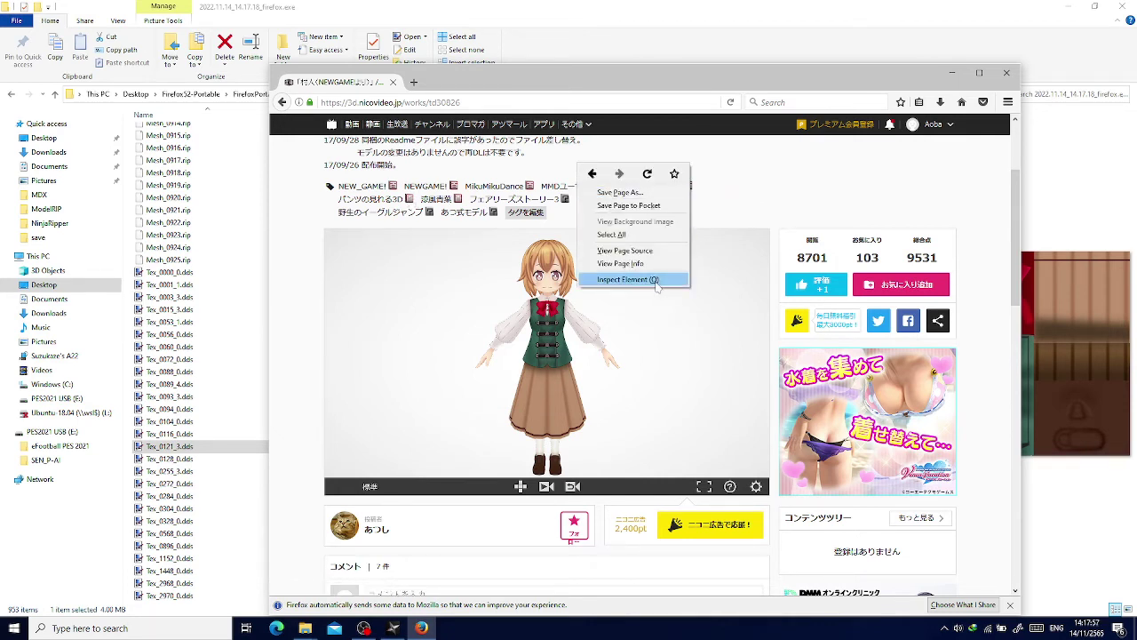
pyautogui.click(655, 281)
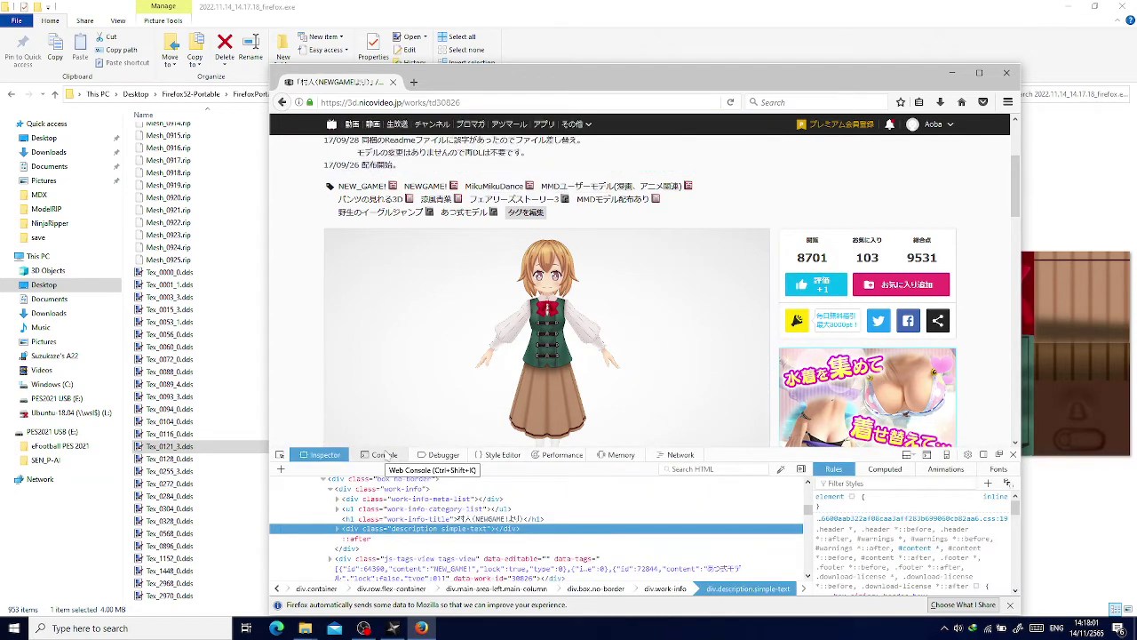
pyautogui.click(385, 455)
pyautogui.click(442, 455)
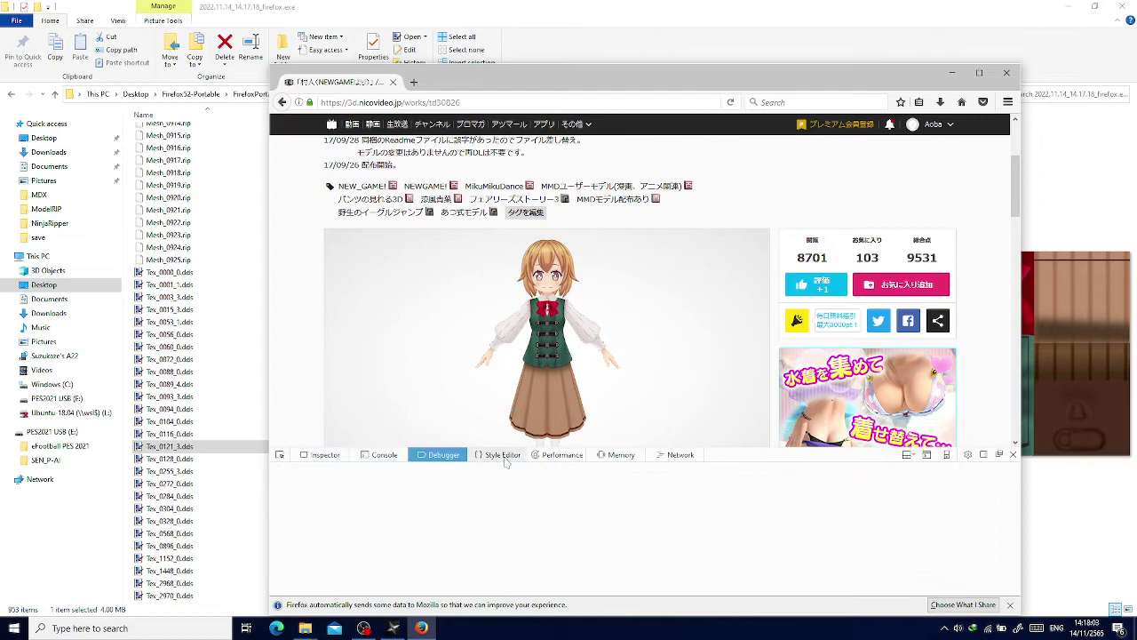
pyautogui.click(680, 454)
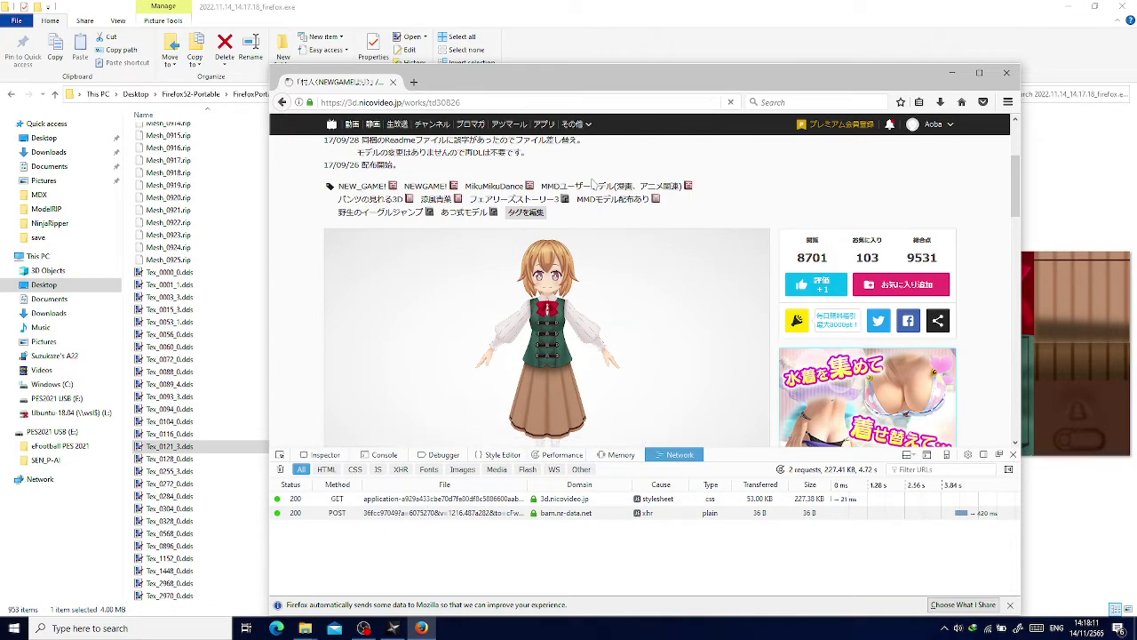
# Reload the page, filter to Images, restart the player and view the dt.adsafeprotected.com request headers.
pyautogui.press('F5')
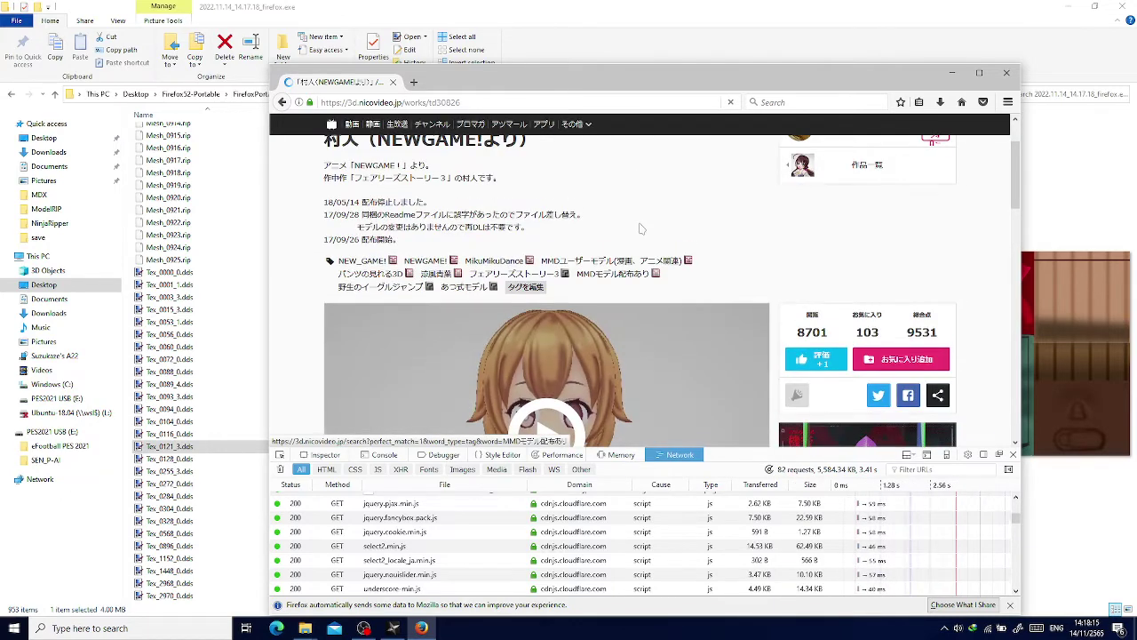
pyautogui.scroll(-3, 639, 223)
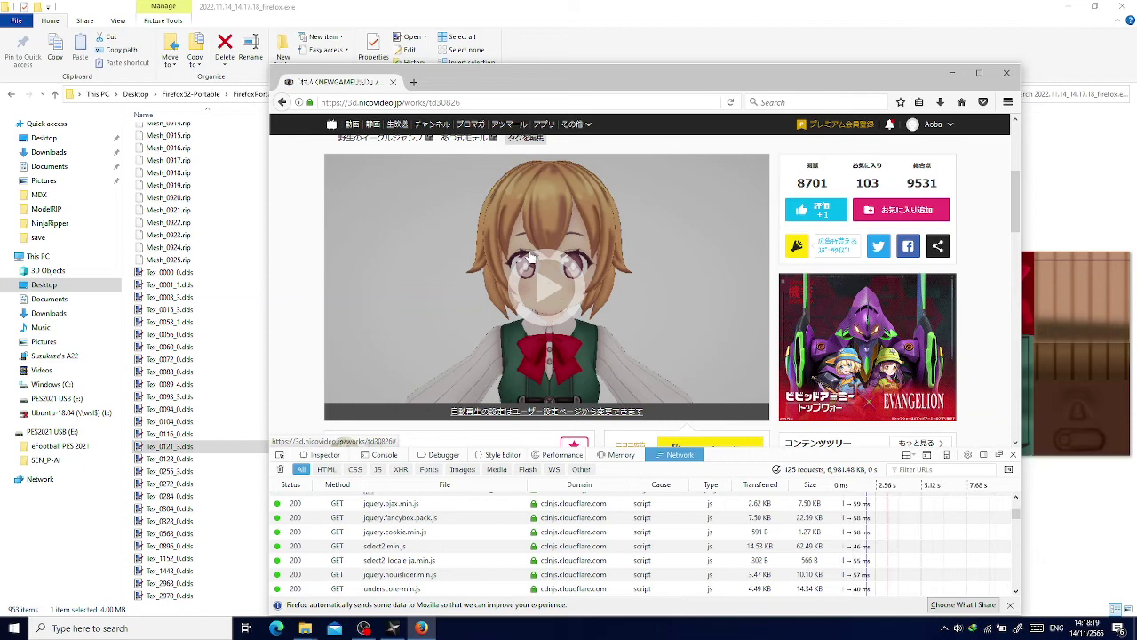
pyautogui.click(463, 477)
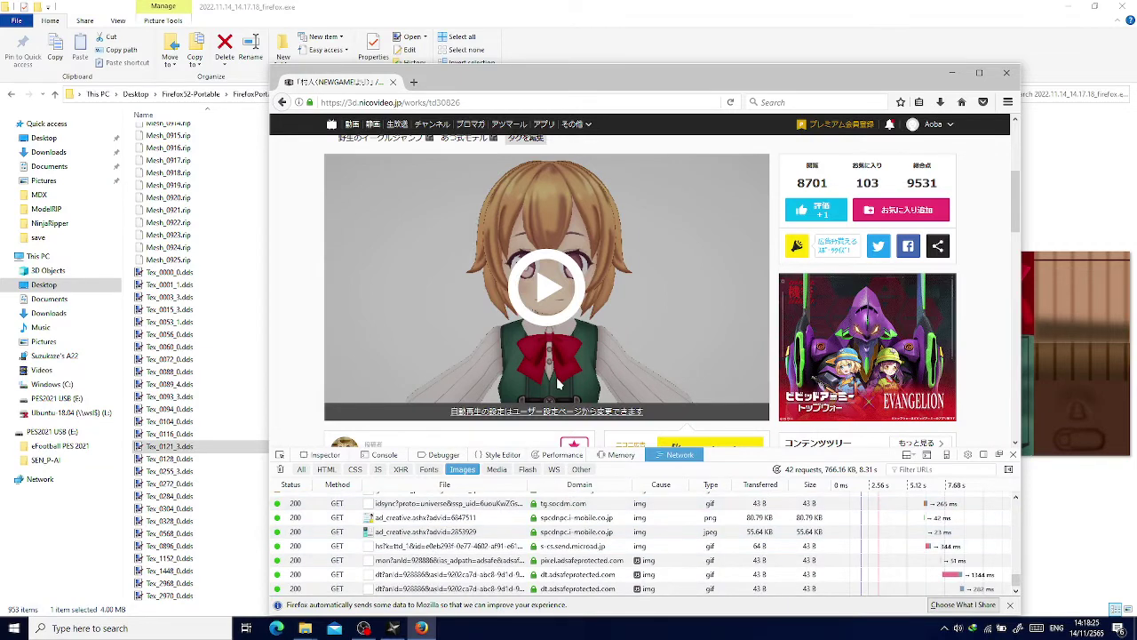
pyautogui.click(546, 286)
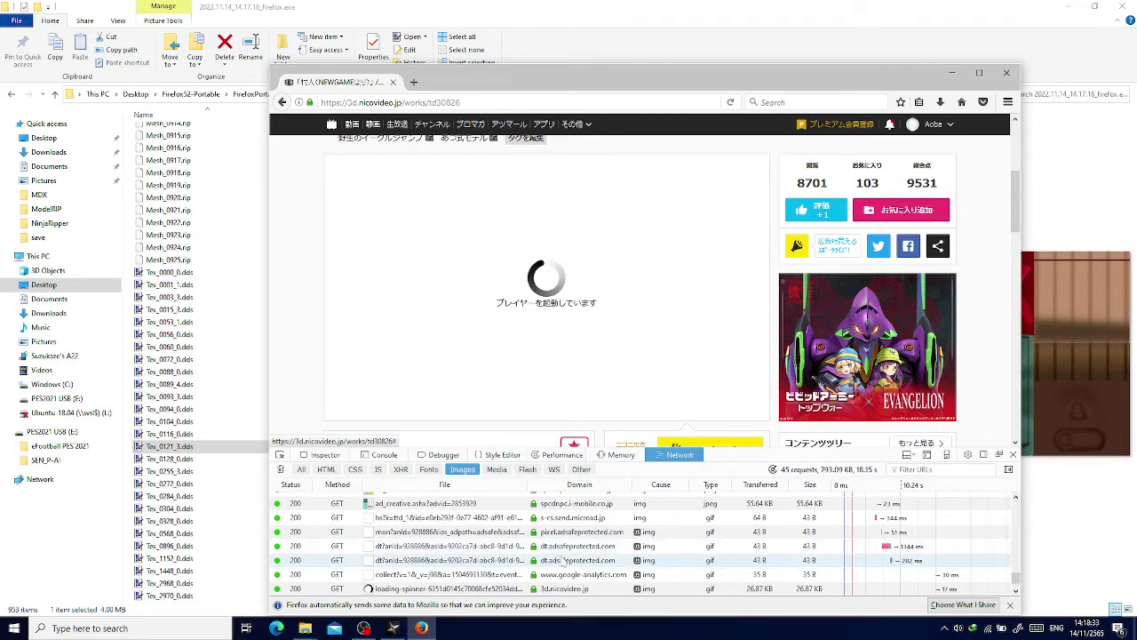
pyautogui.scroll(-1, 562, 561)
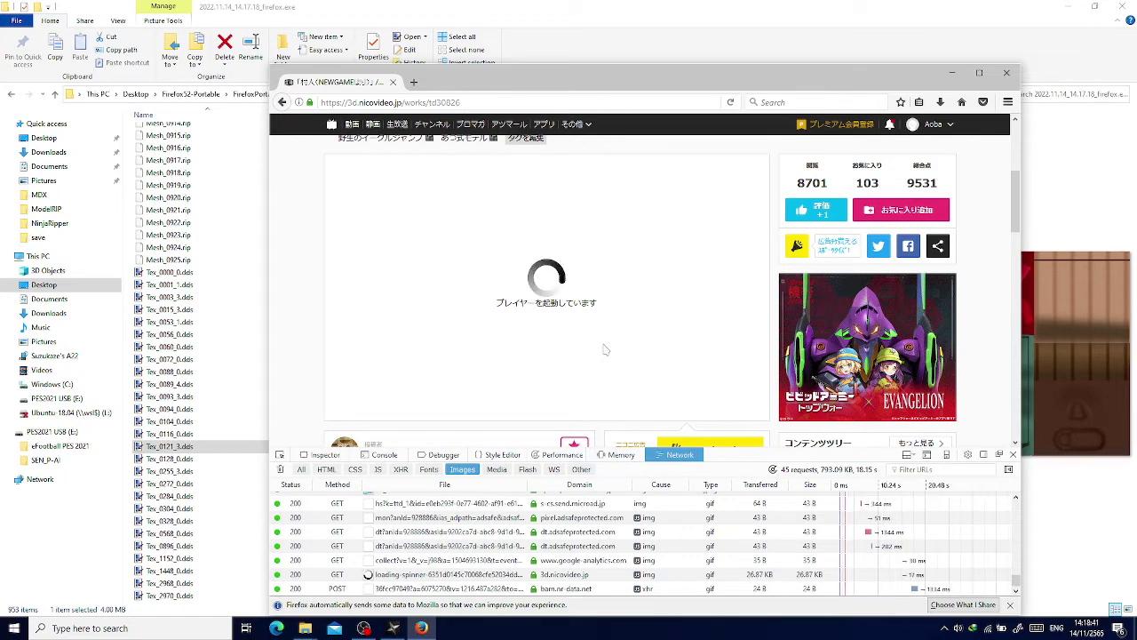
pyautogui.click(572, 547)
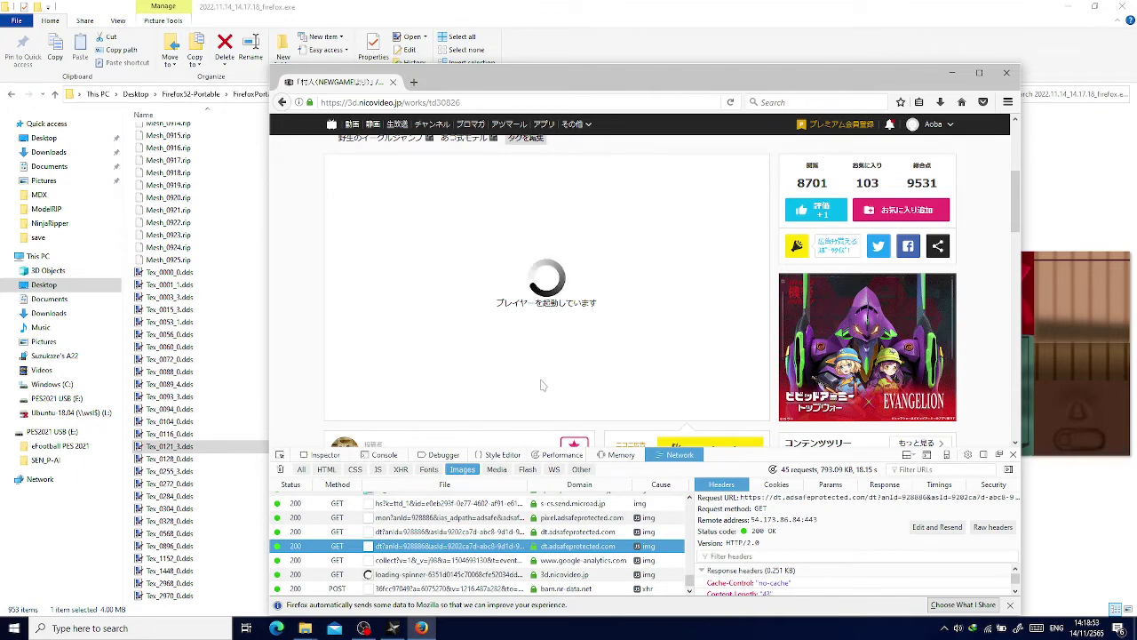
# Search 'noesis' in Start and open the Noesis file location.
pyautogui.press('super')
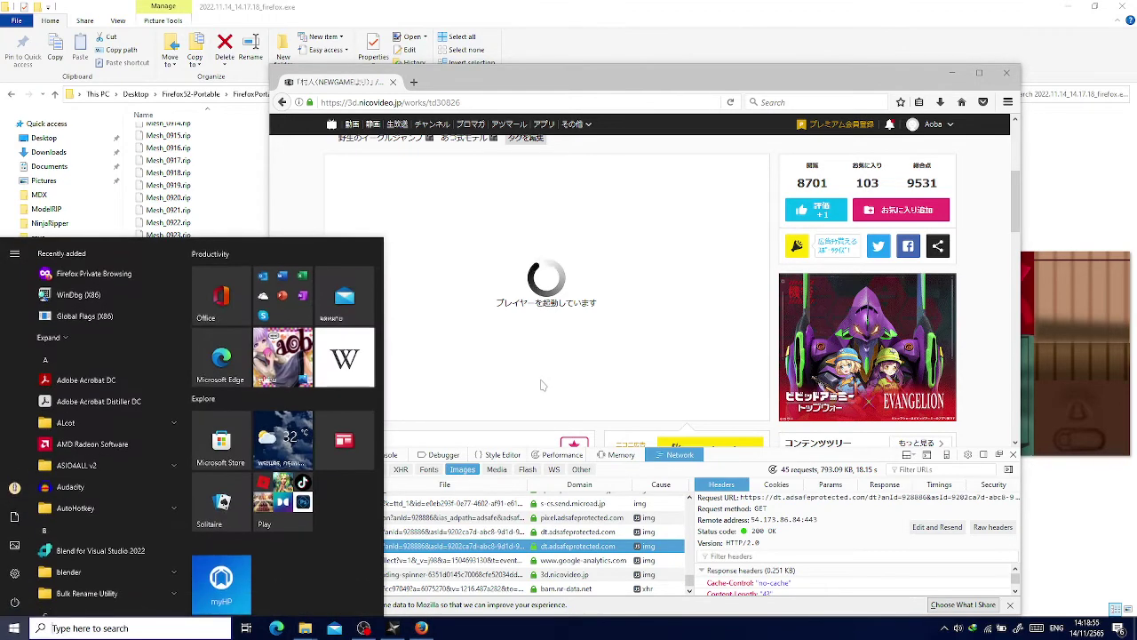
pyautogui.write('noesis')
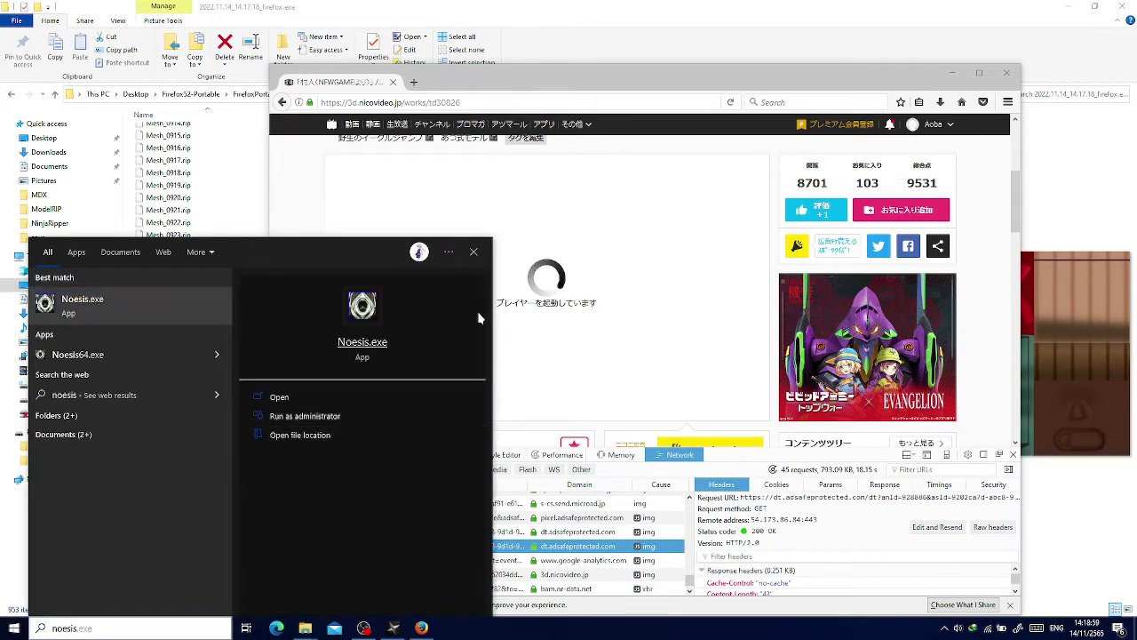
pyautogui.click(376, 439)
pyautogui.click(551, 395)
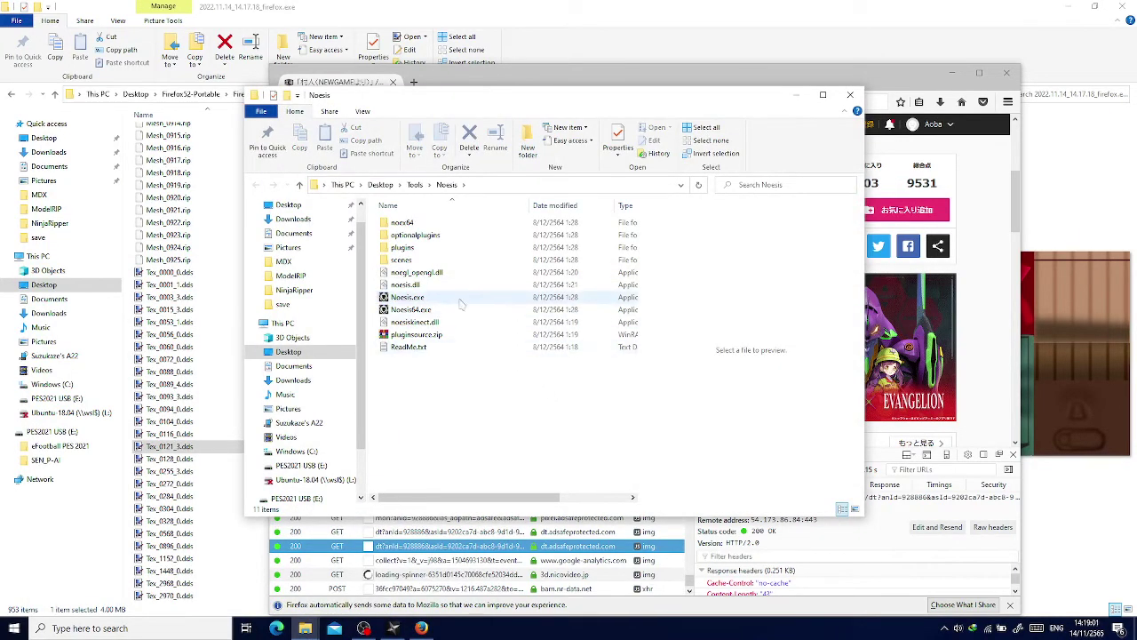
# Delete the old fmt_ninjaripper_rip.py from plugins\python and return to the Noesis folder.
pyautogui.doubleClick(462, 247)
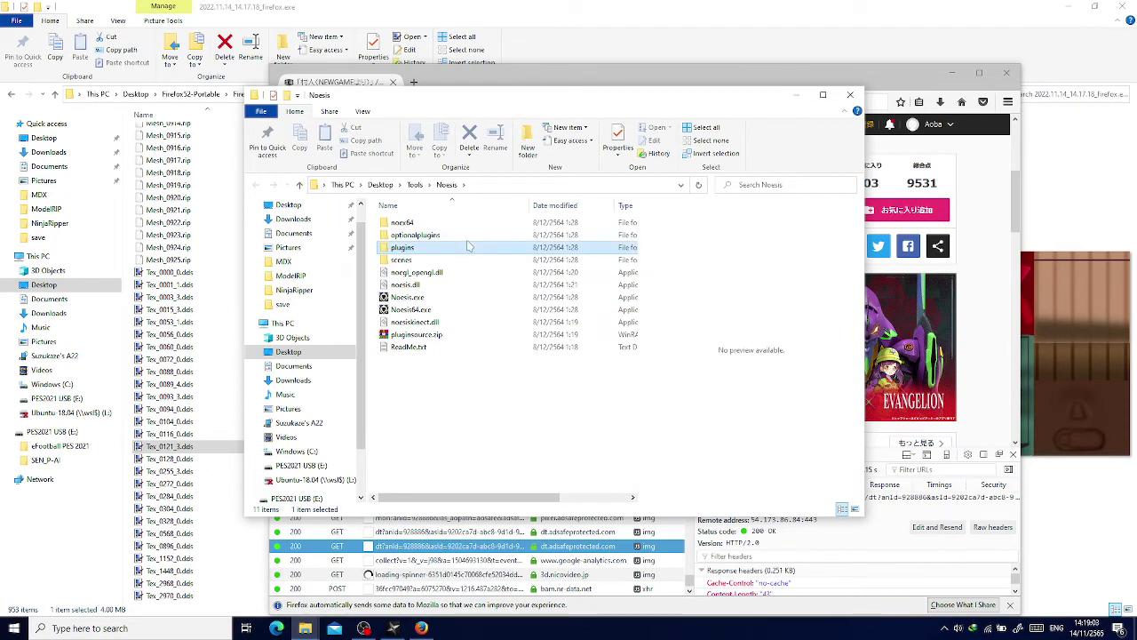
pyautogui.doubleClick(458, 227)
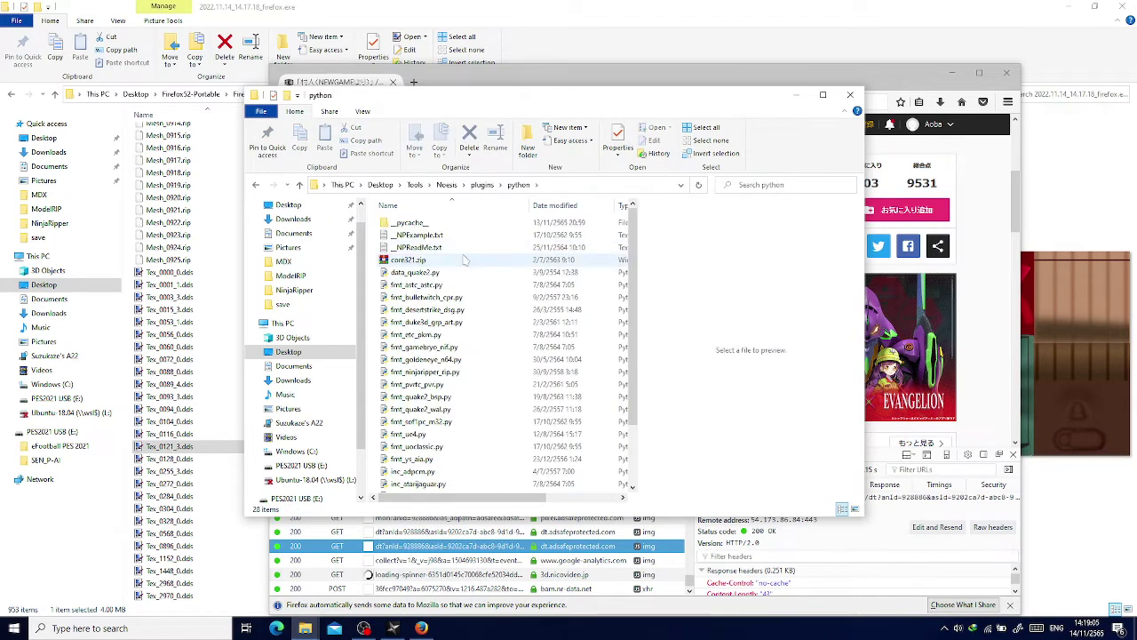
pyautogui.scroll(-2, 475, 302)
pyautogui.click(478, 300)
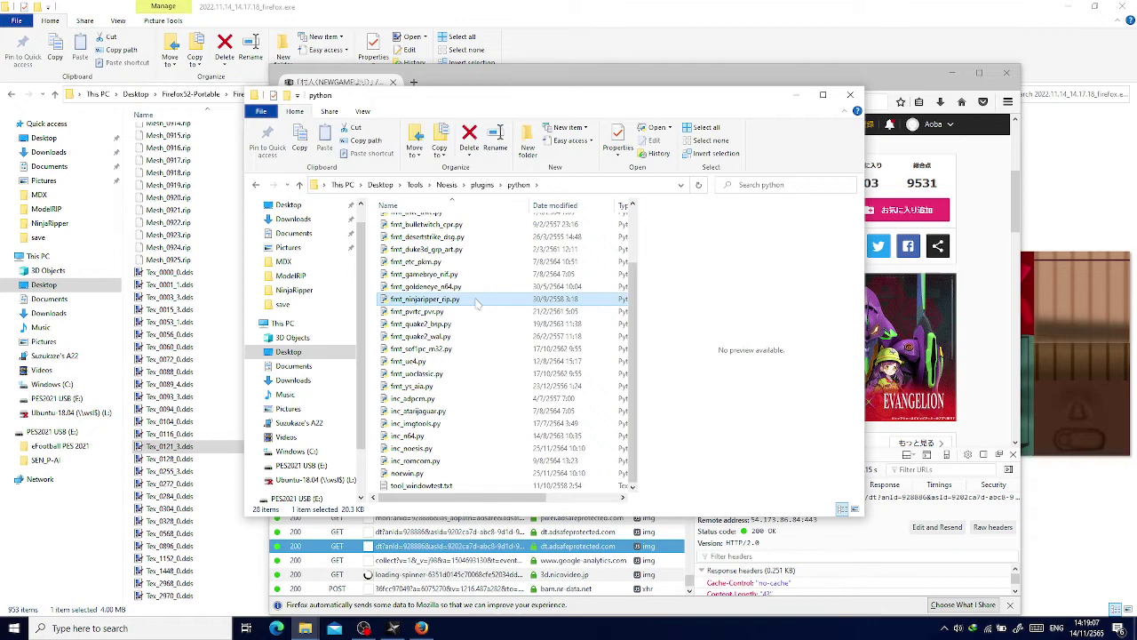
pyautogui.press('Delete')
pyautogui.click(447, 184)
pyautogui.moveTo(485, 421)
pyautogui.mouseDown()
pyautogui.moveTo(382, 214)
pyautogui.moveTo(493, 418)
pyautogui.mouseUp()
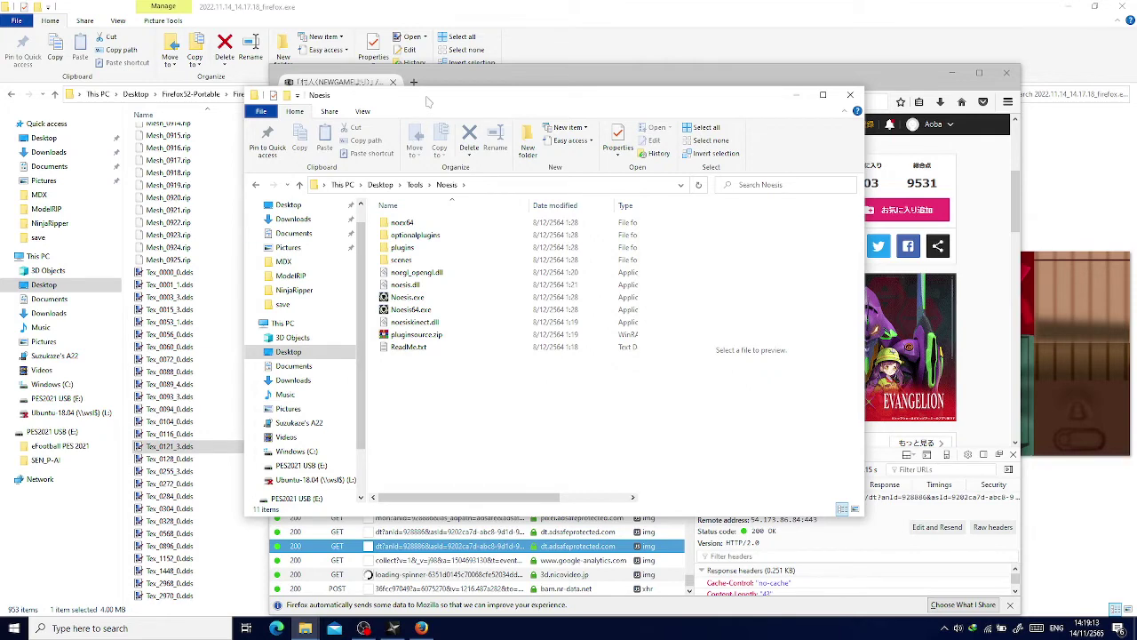
pyautogui.moveTo(427, 103); pyautogui.dragTo(297, 67)
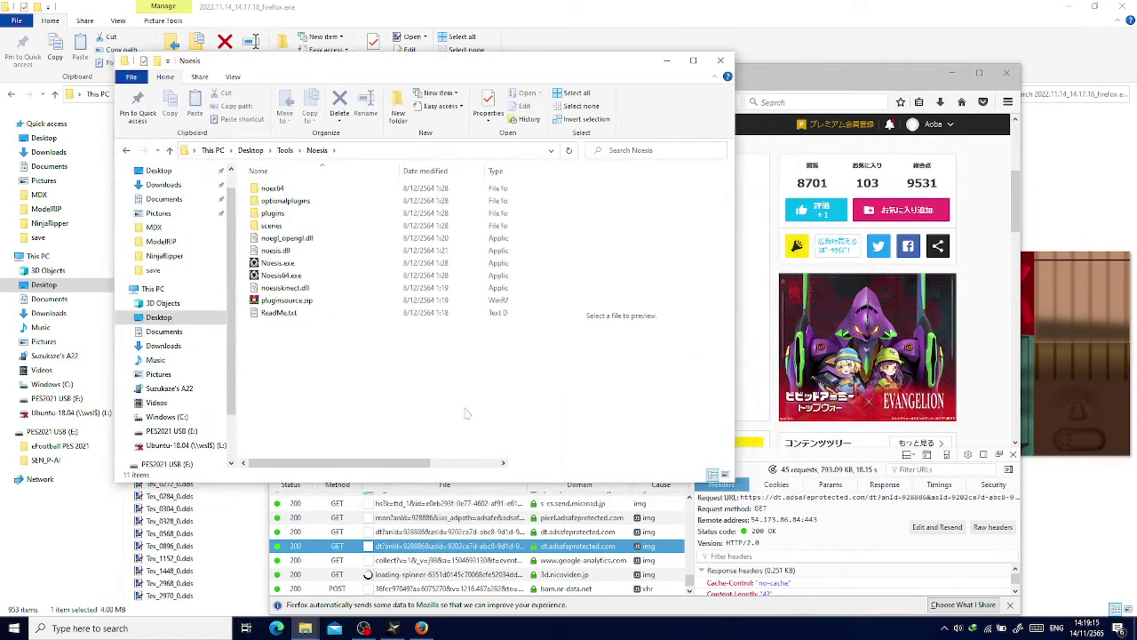
pyautogui.hotkey('alt', 'Tab')
pyautogui.hotkey('alt', 'Tab')
pyautogui.hotkey('alt', 'Tab')
pyautogui.hotkey('alt', 'Tab')
pyautogui.hotkey('alt', 'Tab')
pyautogui.hotkey('alt', 'Tab')
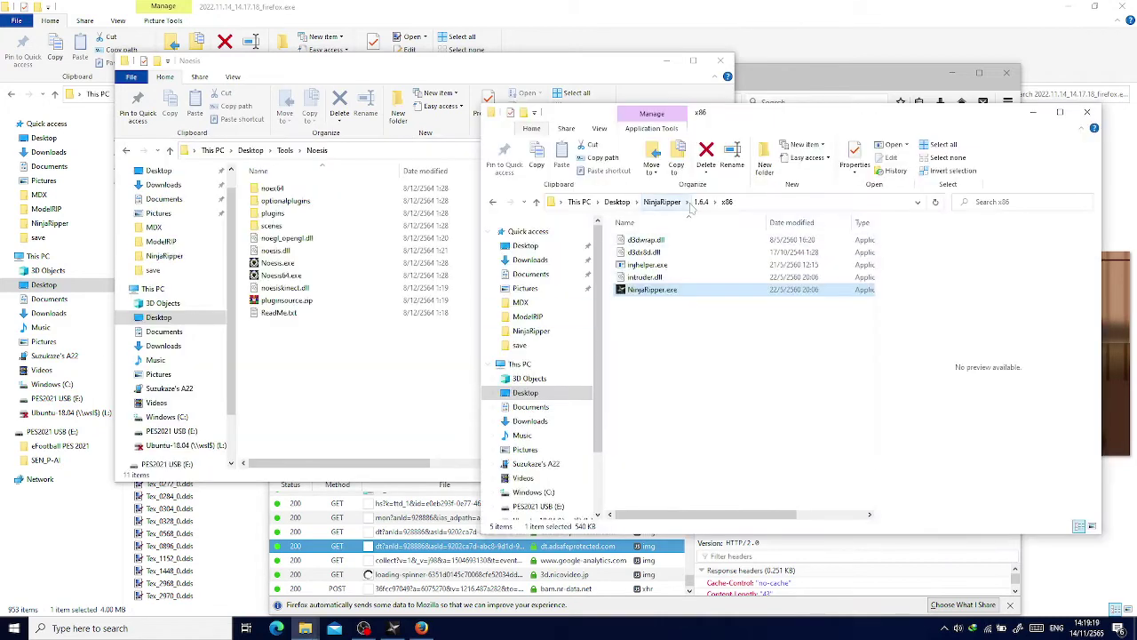
# Open NinjaRipper 1.7.1\tools\noesis_importer.
pyautogui.click(669, 202)
pyautogui.doubleClick(674, 252)
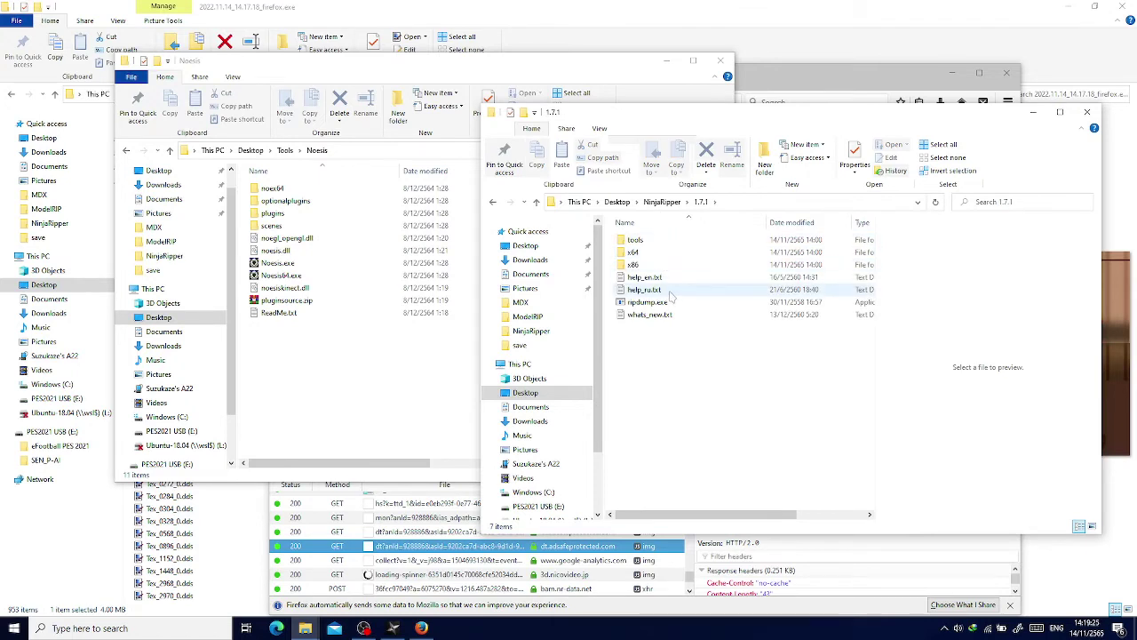
pyautogui.click(776, 207)
pyautogui.click(745, 298)
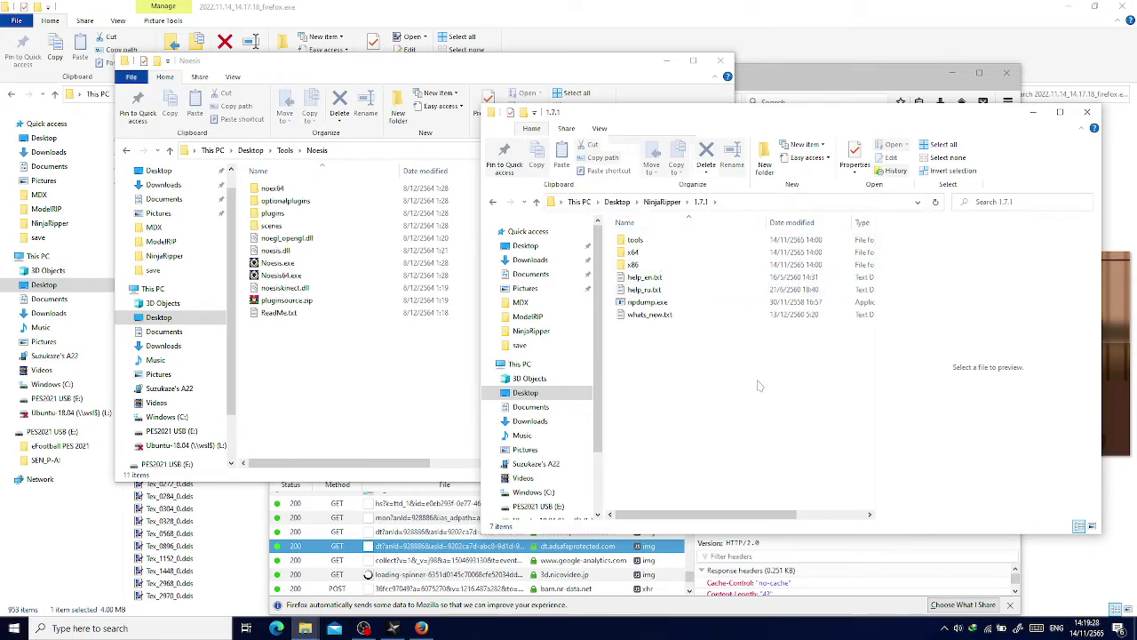
pyautogui.doubleClick(673, 243)
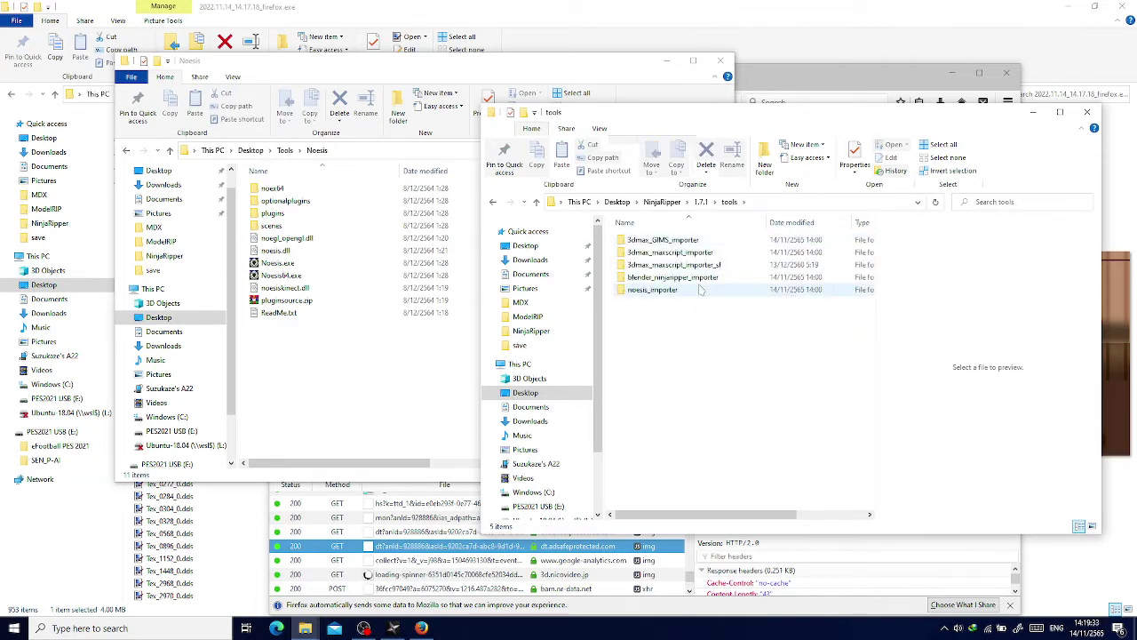
pyautogui.doubleClick(699, 290)
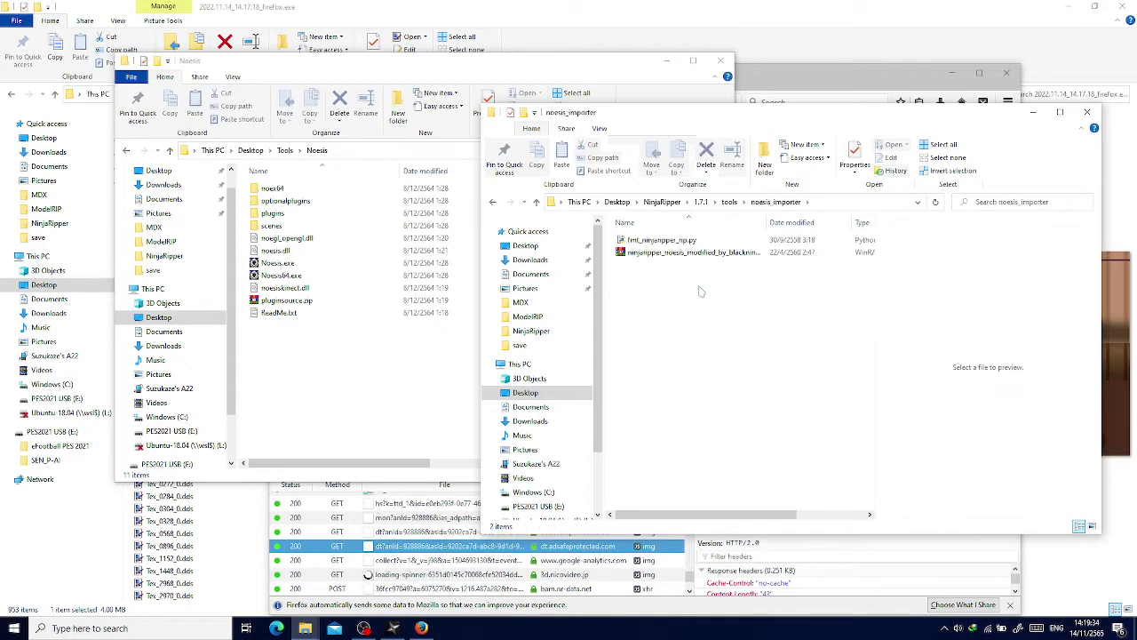
# Check blender_ninjaripper_importer, then copy fmt_ninjaripper_rip.py from noesis_importer.
pyautogui.click(729, 202)
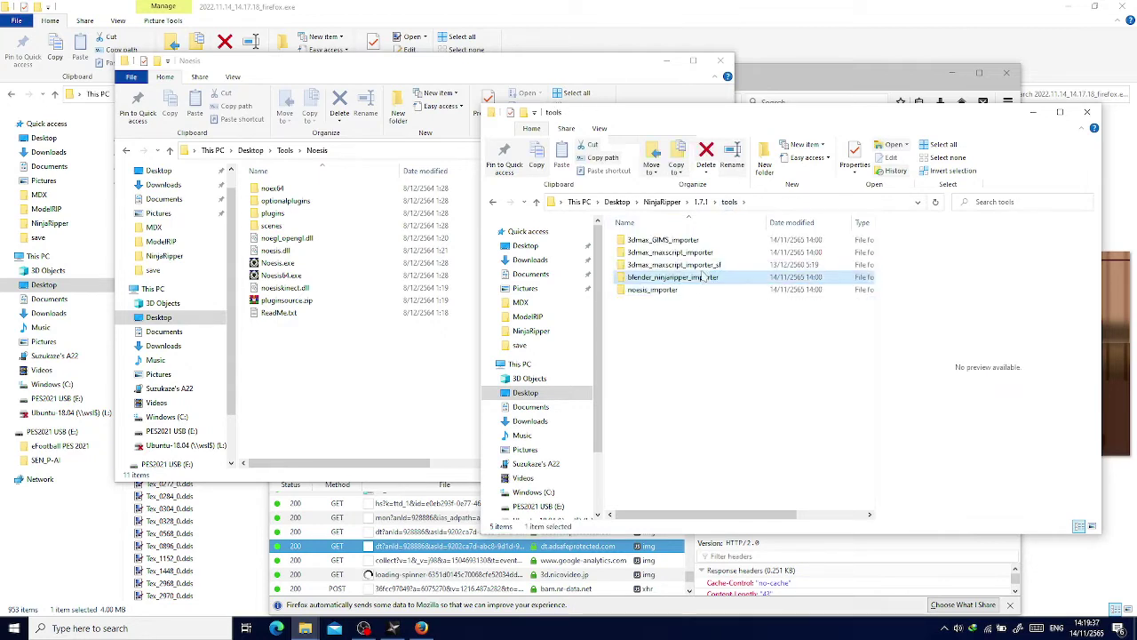
pyautogui.doubleClick(709, 287)
pyautogui.click(728, 202)
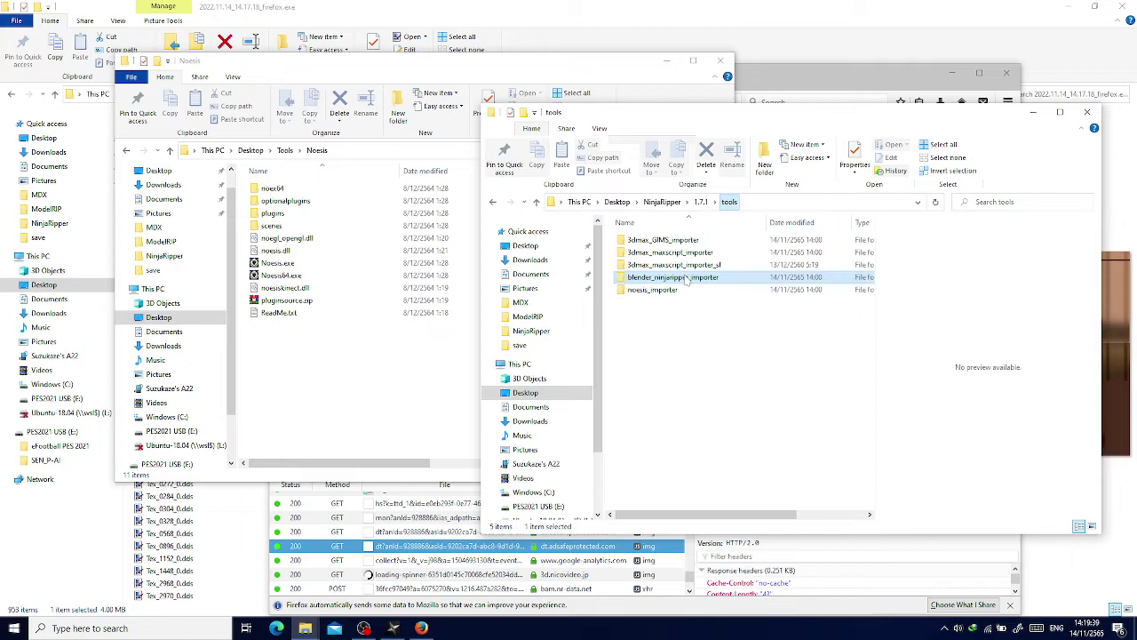
pyautogui.doubleClick(699, 290)
pyautogui.click(686, 245)
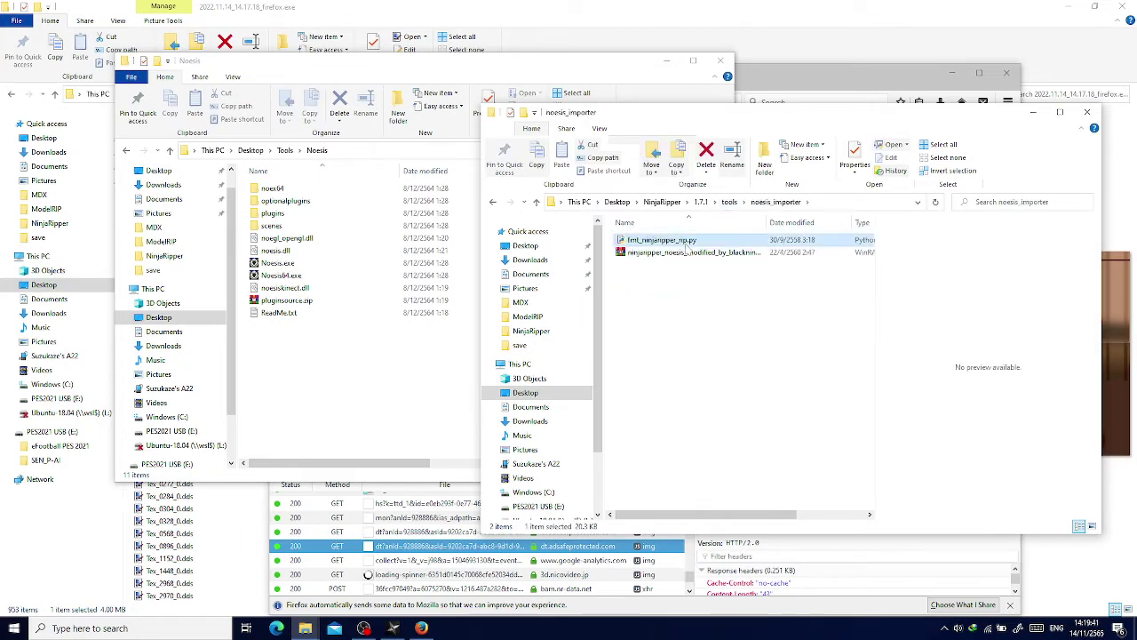
pyautogui.rightClick(673, 241)
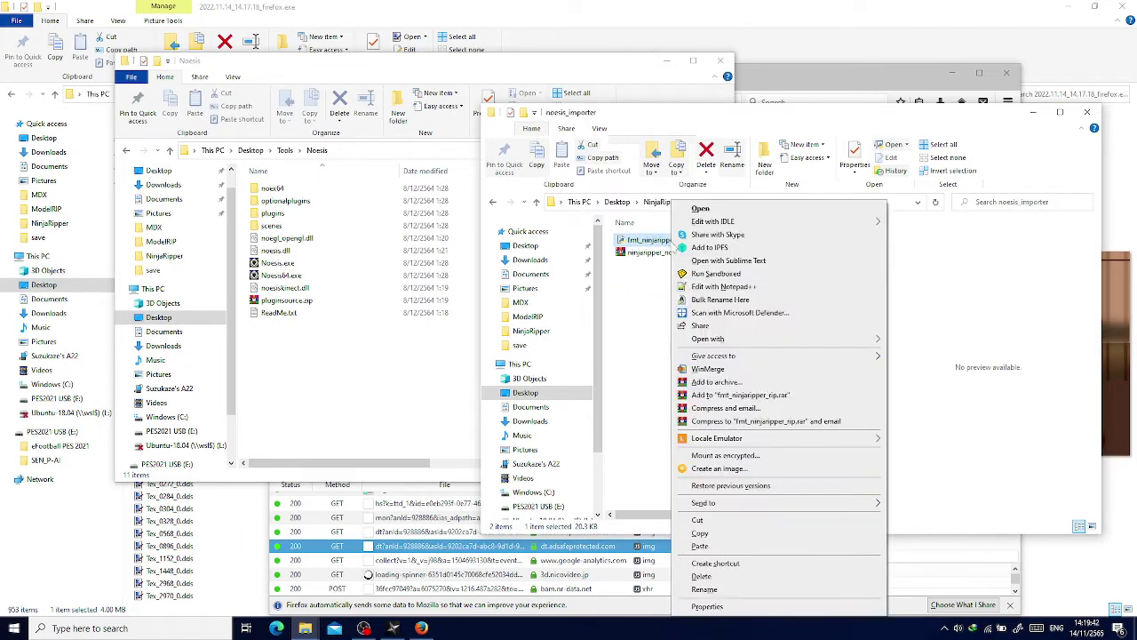
pyautogui.click(710, 533)
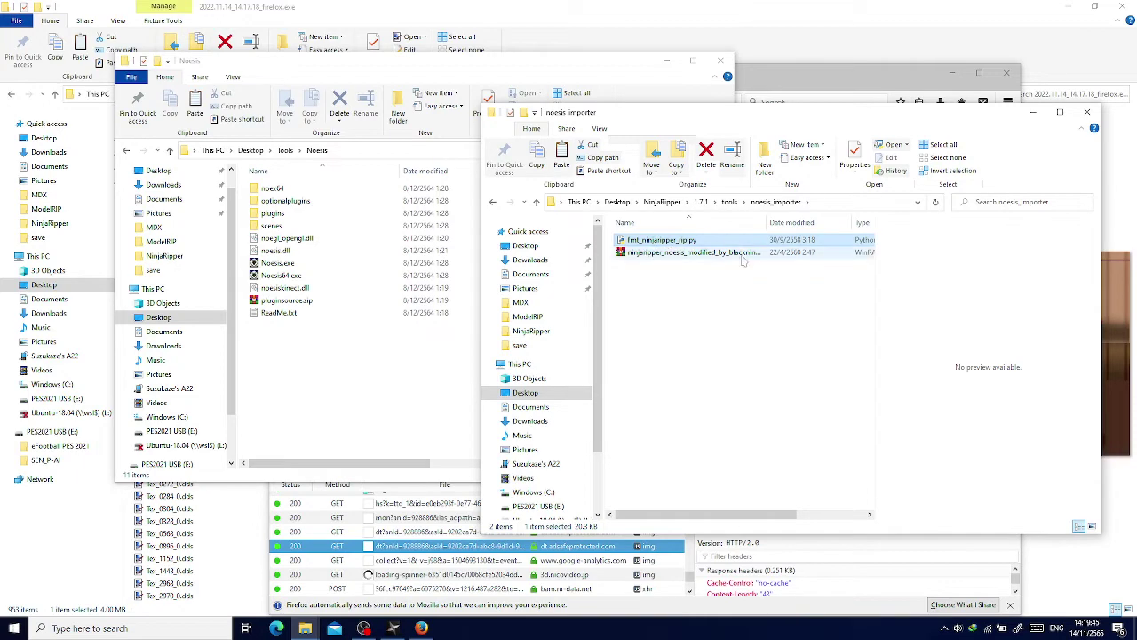
# Paste fmt_ninjaripper_rip.py into Noesis\plugins\python and select Noesis.exe.
pyautogui.click(402, 360)
pyautogui.doubleClick(275, 213)
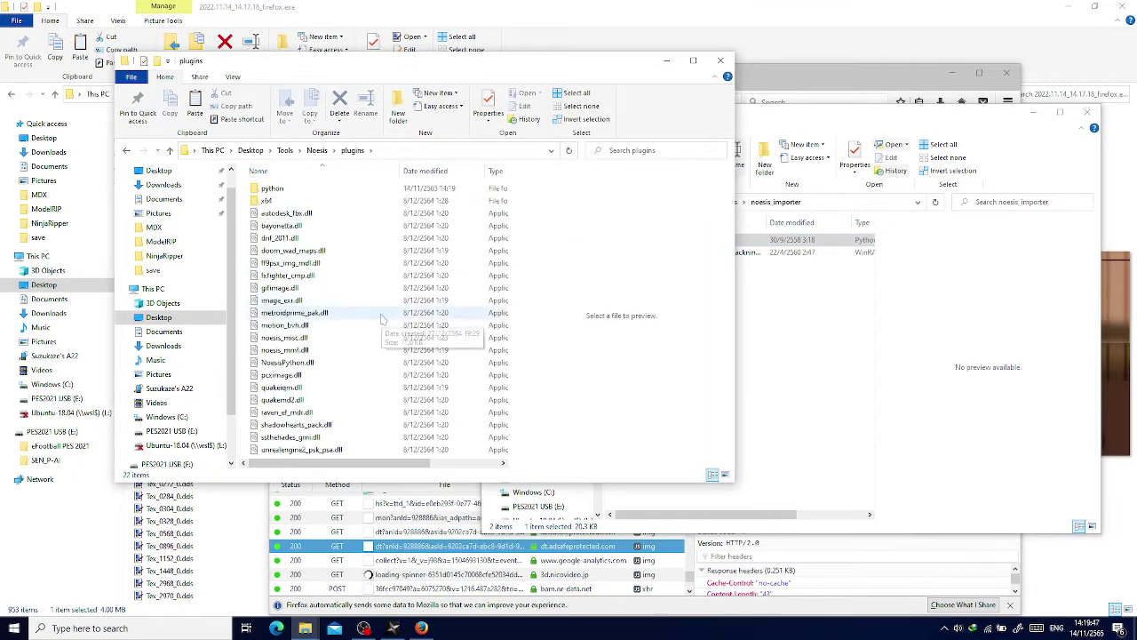
pyautogui.doubleClick(272, 188)
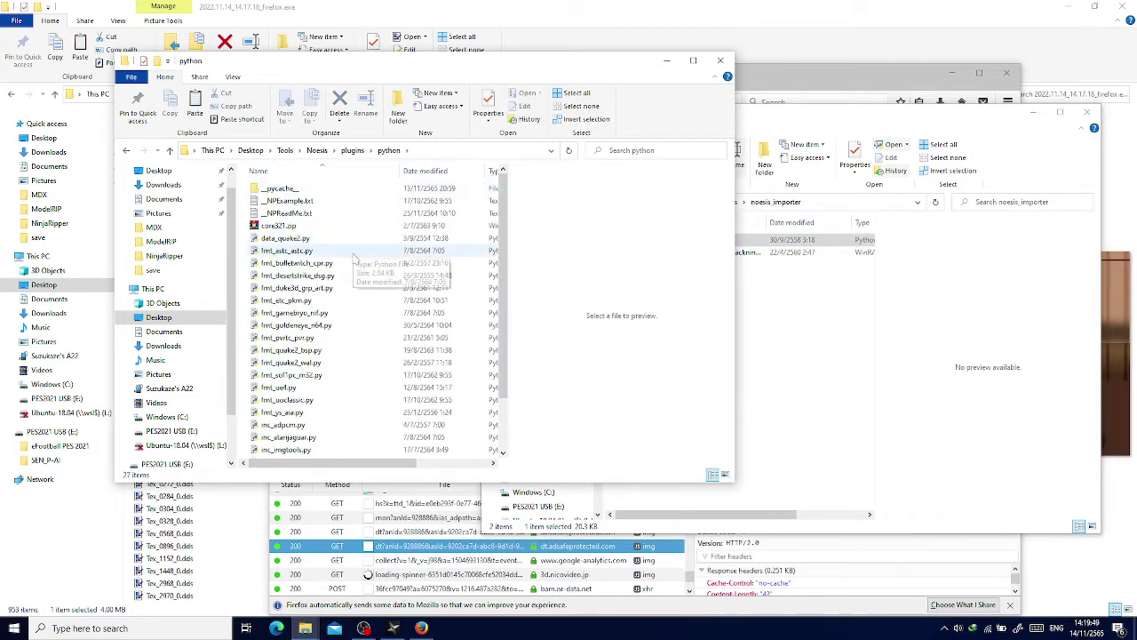
pyautogui.rightClick(247, 202)
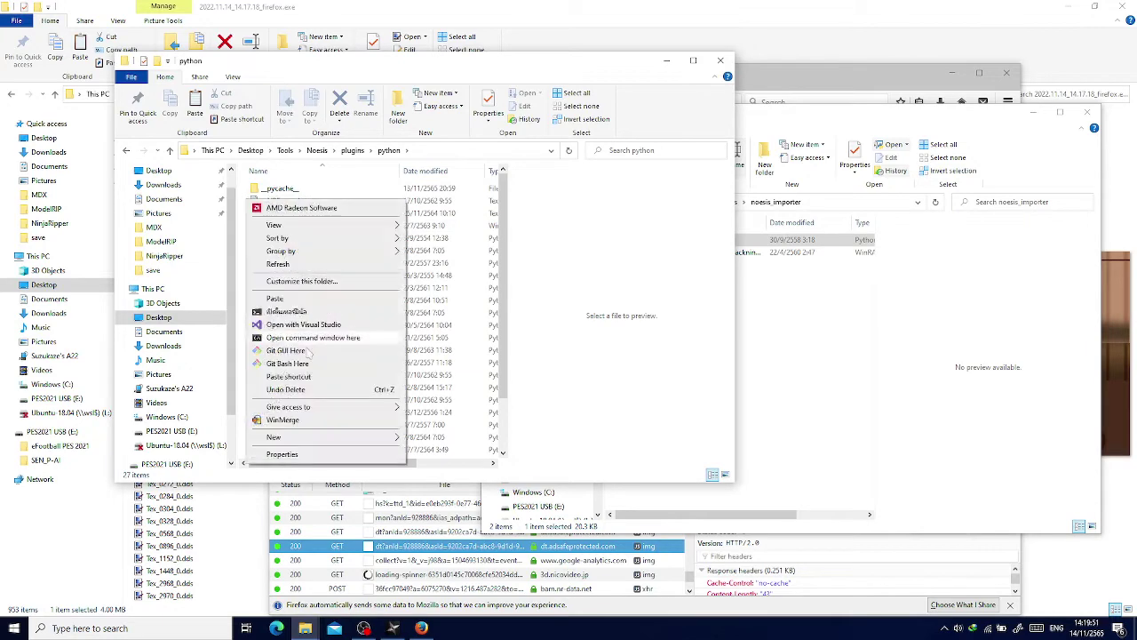
pyautogui.click(282, 303)
pyautogui.scroll(2, 448, 278)
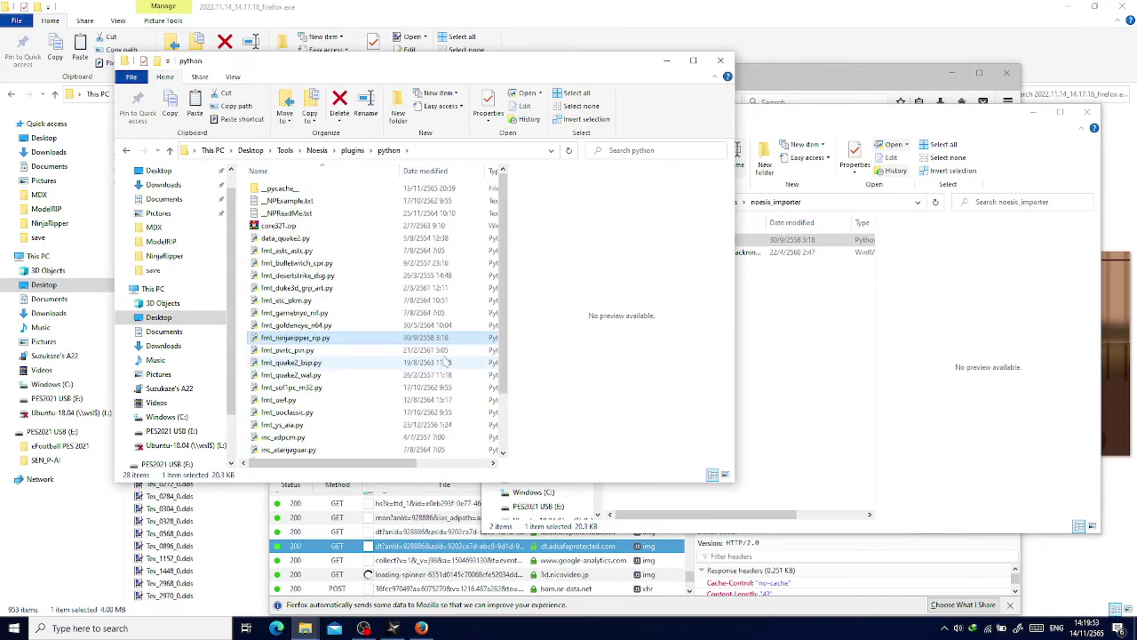
pyautogui.click(318, 150)
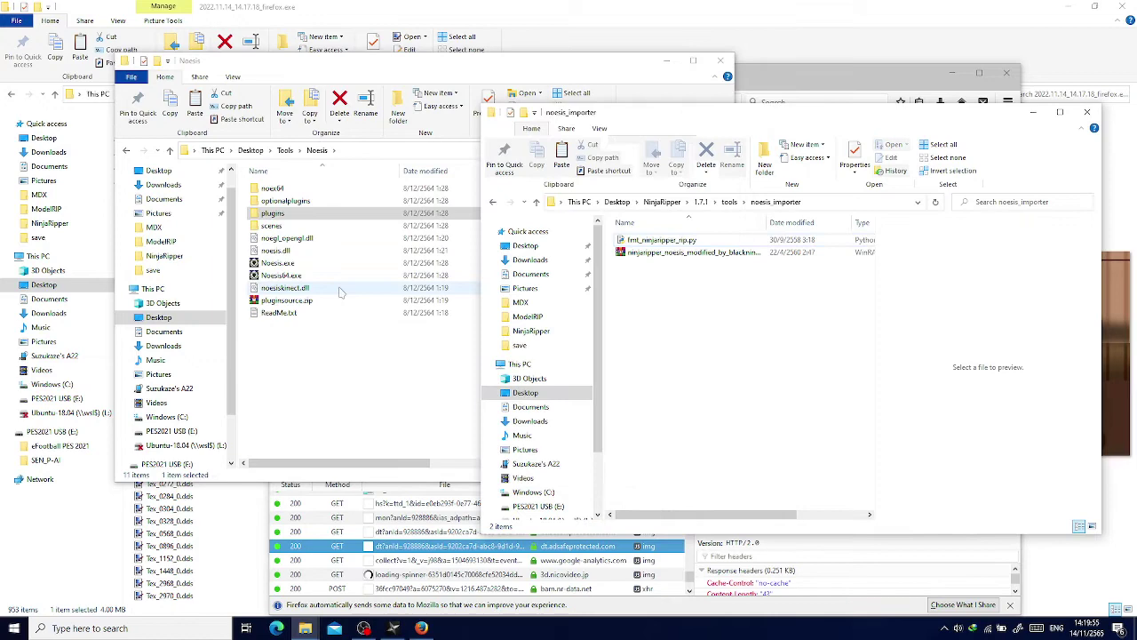
pyautogui.click(277, 263)
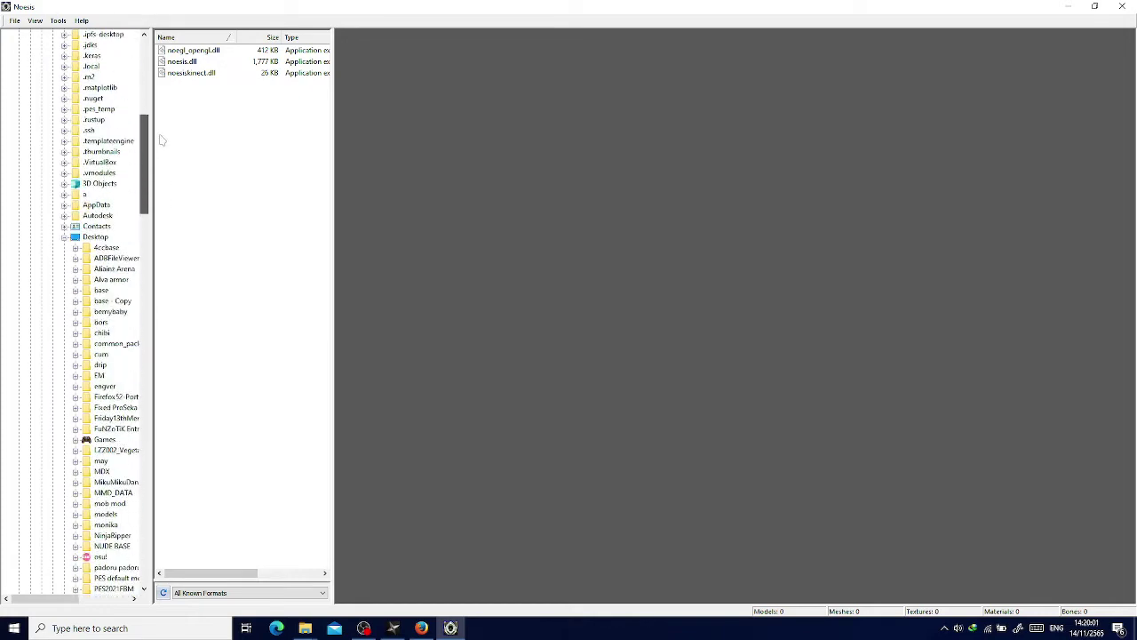
# Reload the Niconico 3D page, start the player, dismiss the WebGL memory error and close Firefox.
pyautogui.hotkey('alt', 'Tab')
pyautogui.hotkey('alt', 'Tab')
pyautogui.hotkey('alt', 'Tab')
pyautogui.scroll(-4, 565, 261)
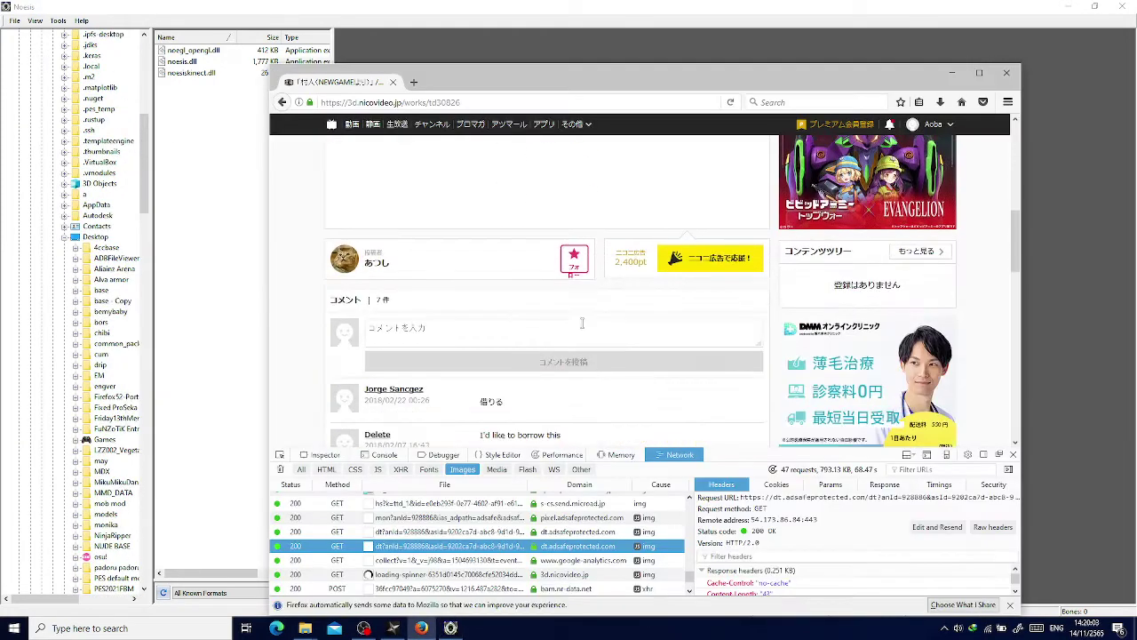
pyautogui.scroll(6, 503, 305)
pyautogui.press('F5')
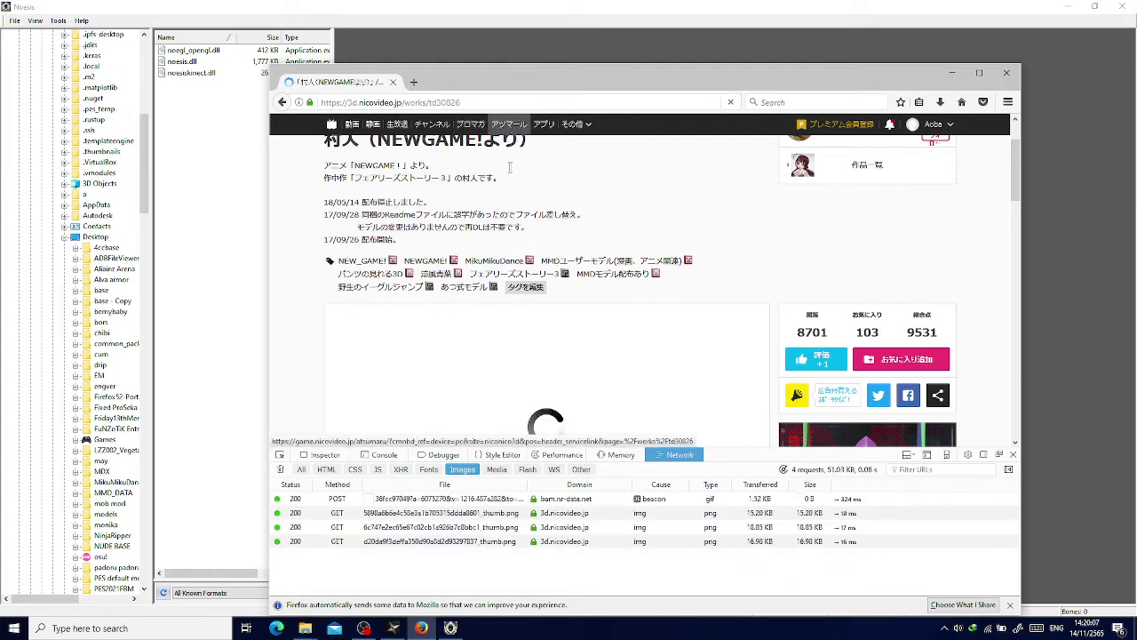
pyautogui.scroll(-2, 524, 204)
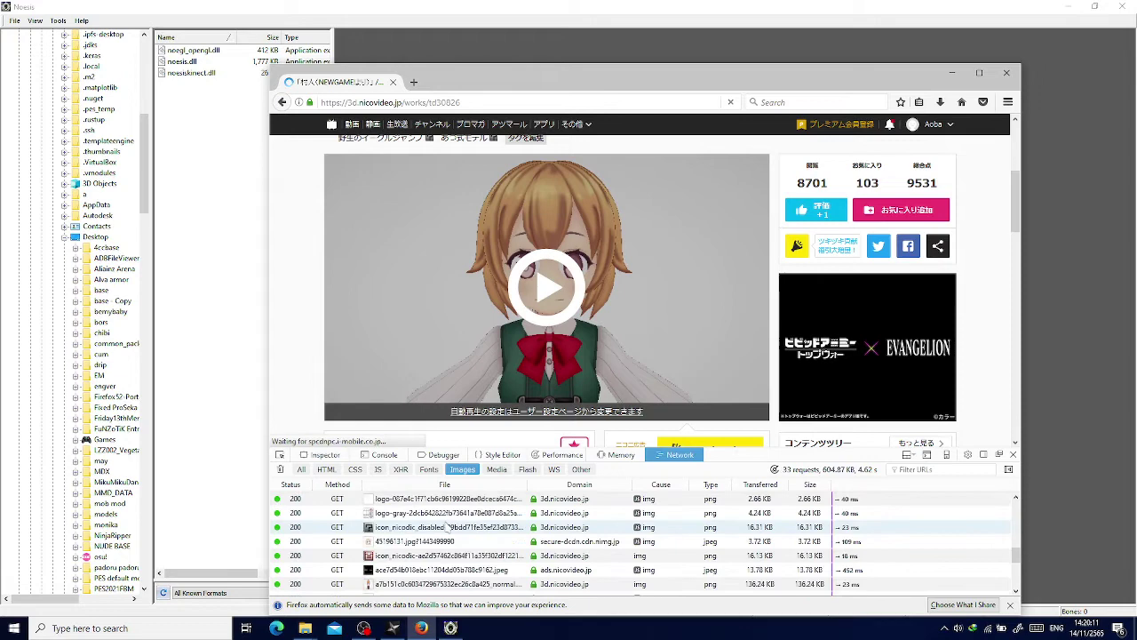
pyautogui.click(544, 291)
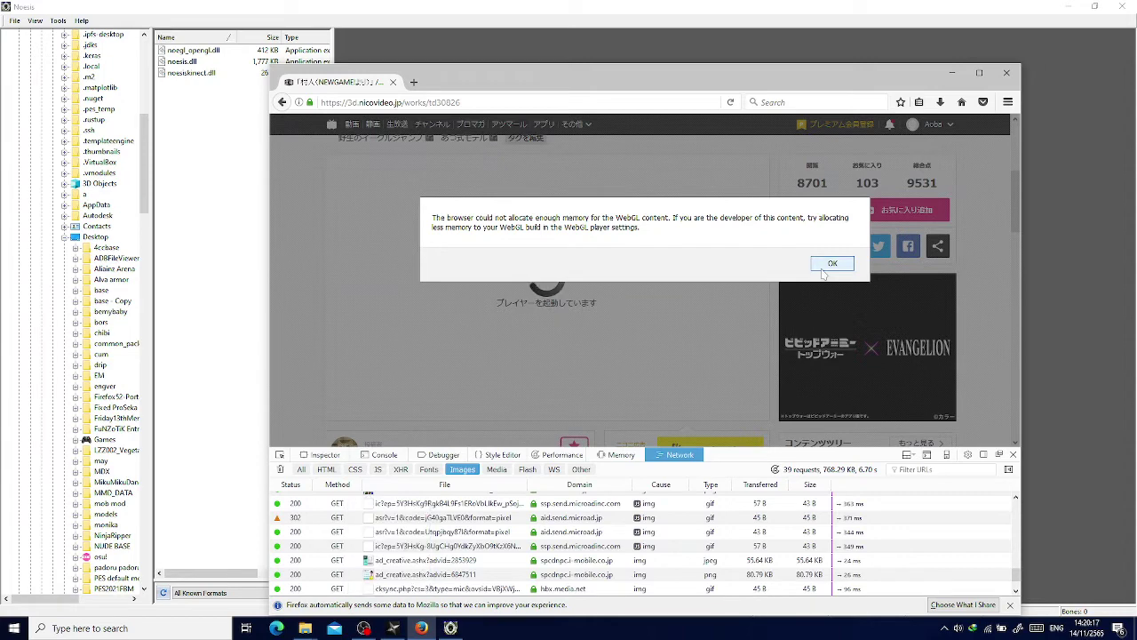
pyautogui.click(833, 264)
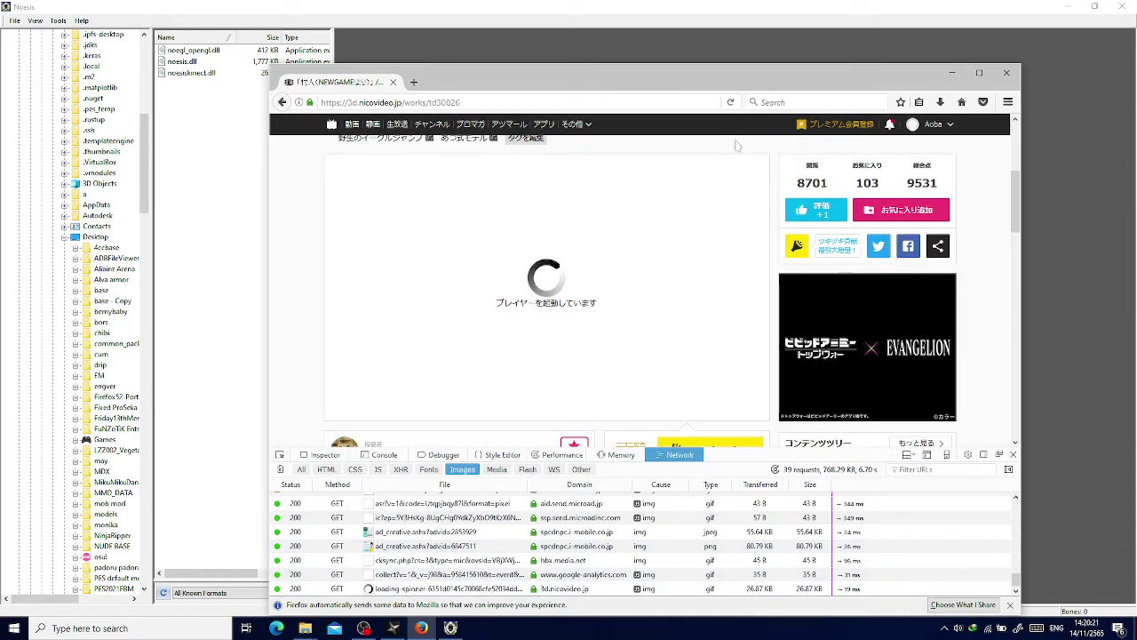
pyautogui.click(1007, 72)
# Close Ninja Ripper.
pyautogui.hotkey('alt', 'Tab')
pyautogui.hotkey('alt', 'Tab')
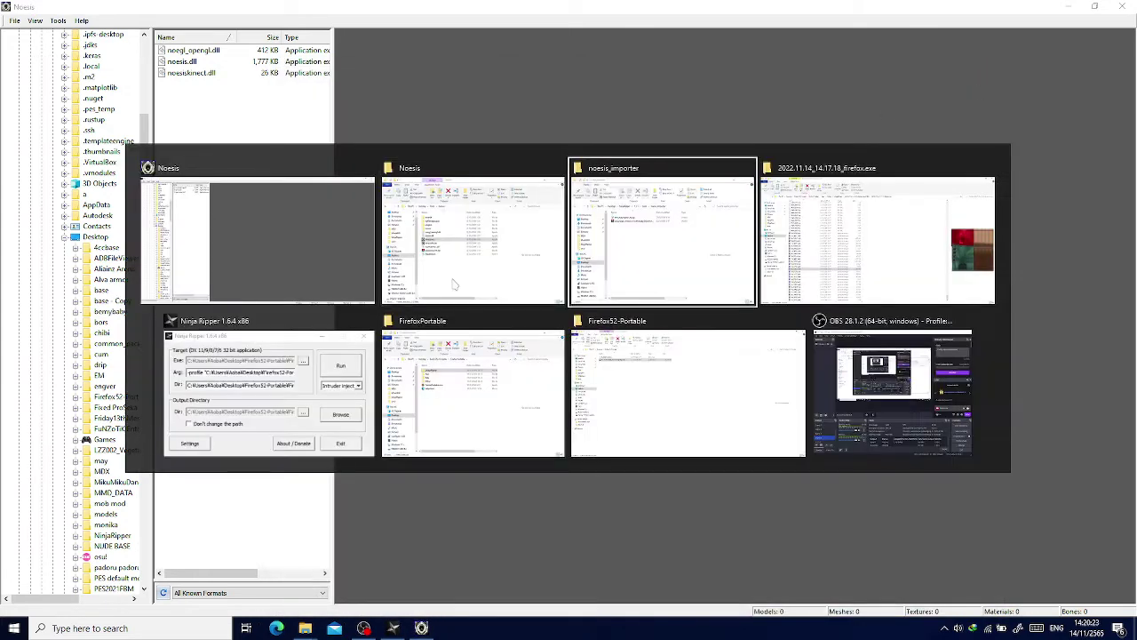
pyautogui.click(331, 368)
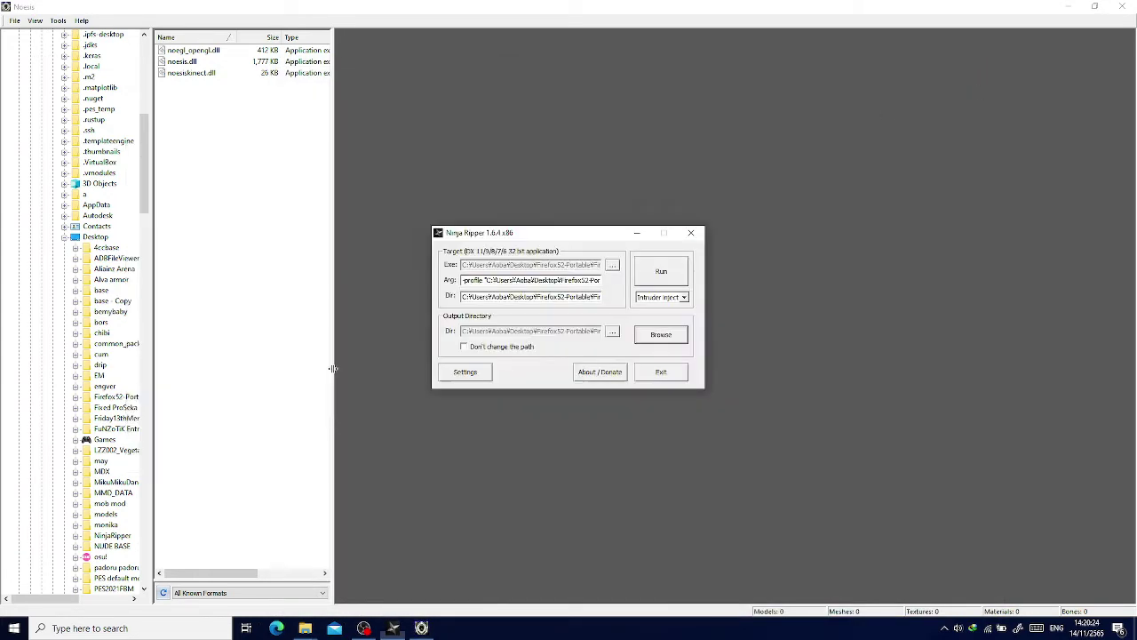
pyautogui.click(698, 234)
# Launch FirefoxPortable.exe and reopen the Niconico 3D model page from today's history.
pyautogui.hotkey('alt', 'Tab')
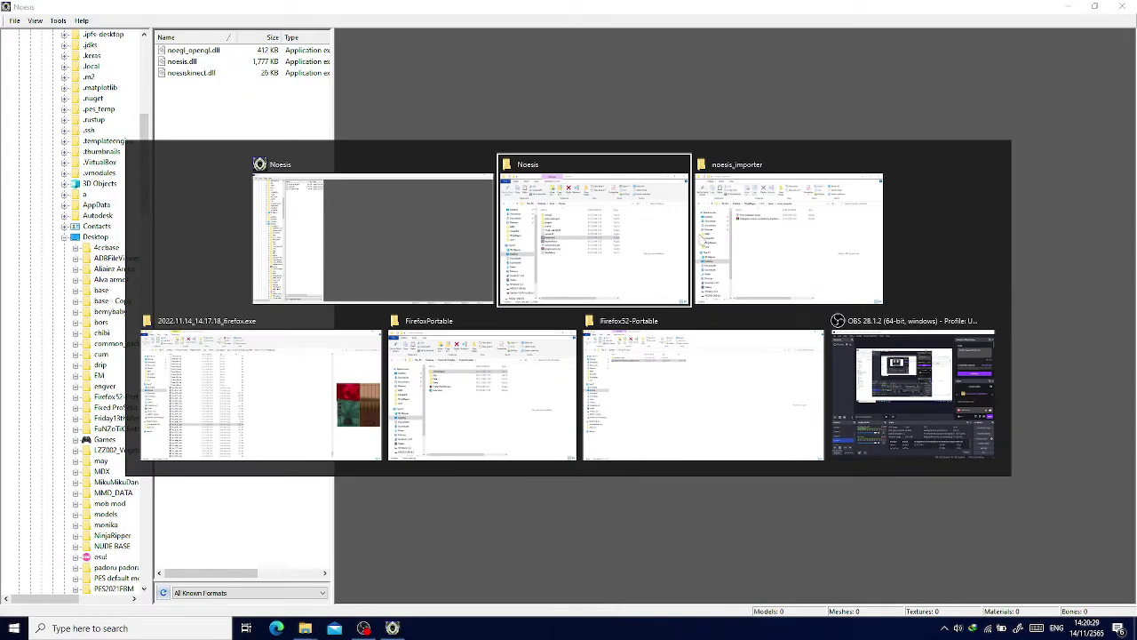
pyautogui.click(462, 382)
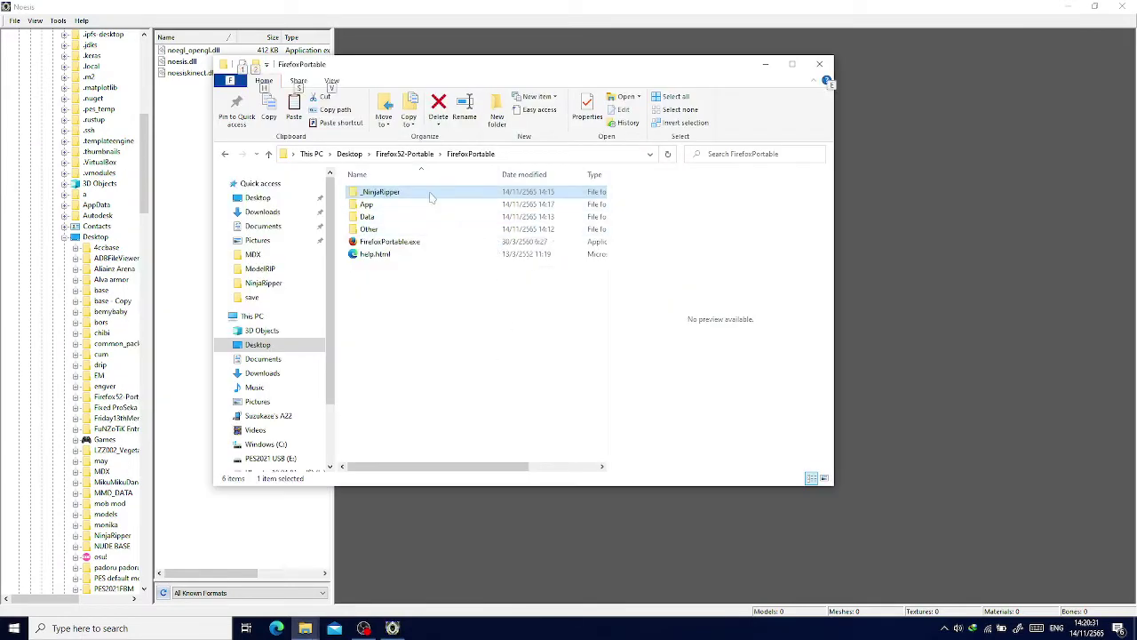
pyautogui.doubleClick(444, 242)
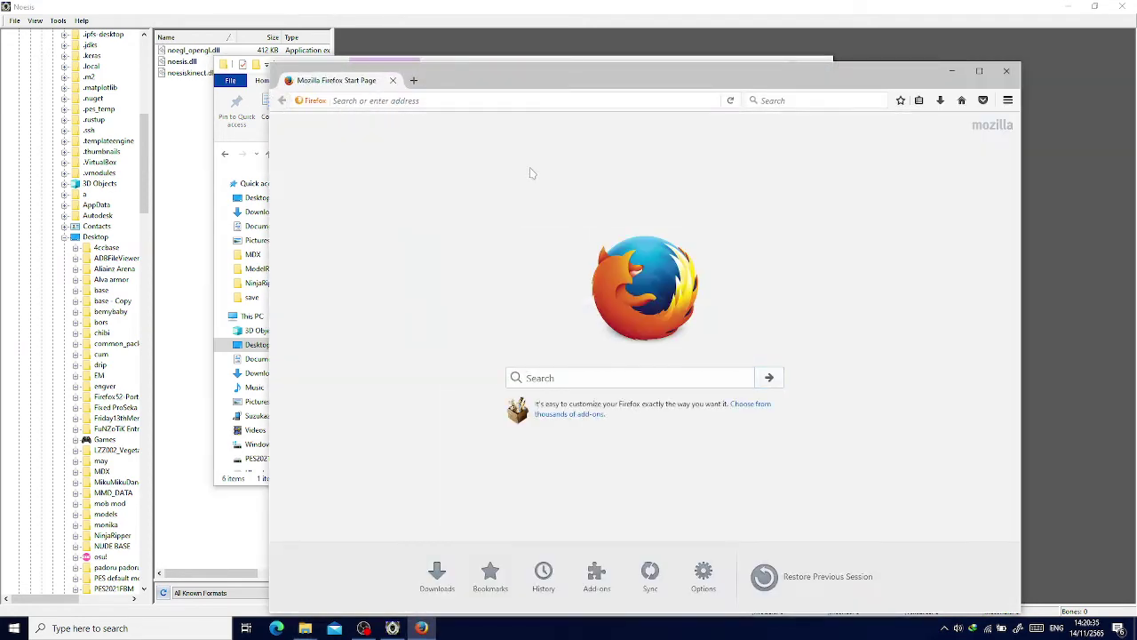
pyautogui.hotkey('ctrl', 'h')
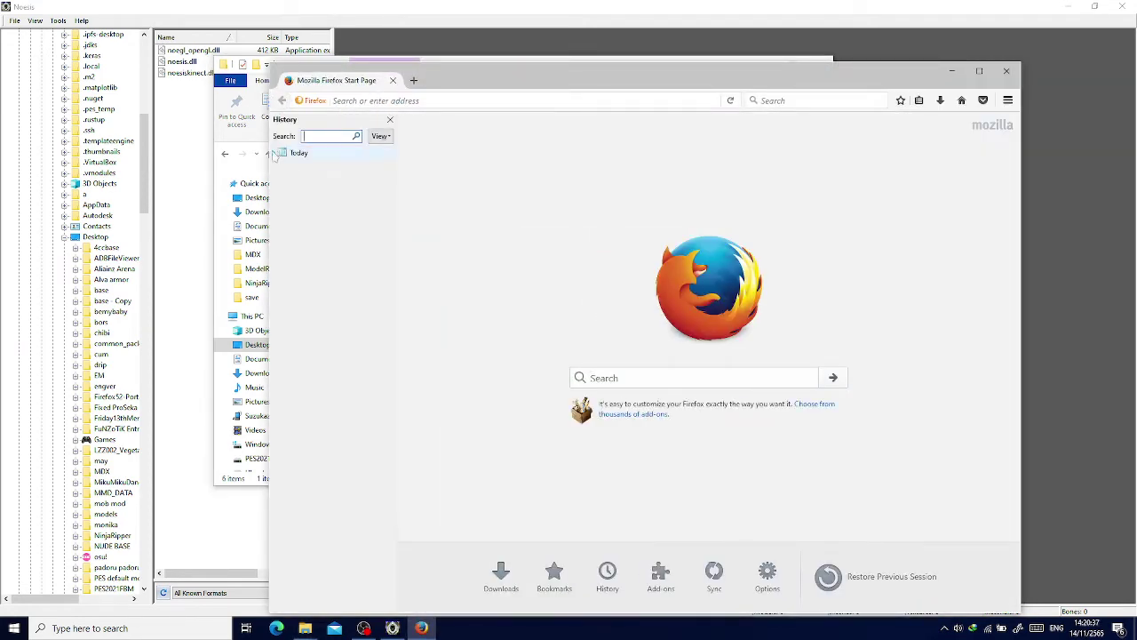
pyautogui.click(276, 154)
pyautogui.click(300, 166)
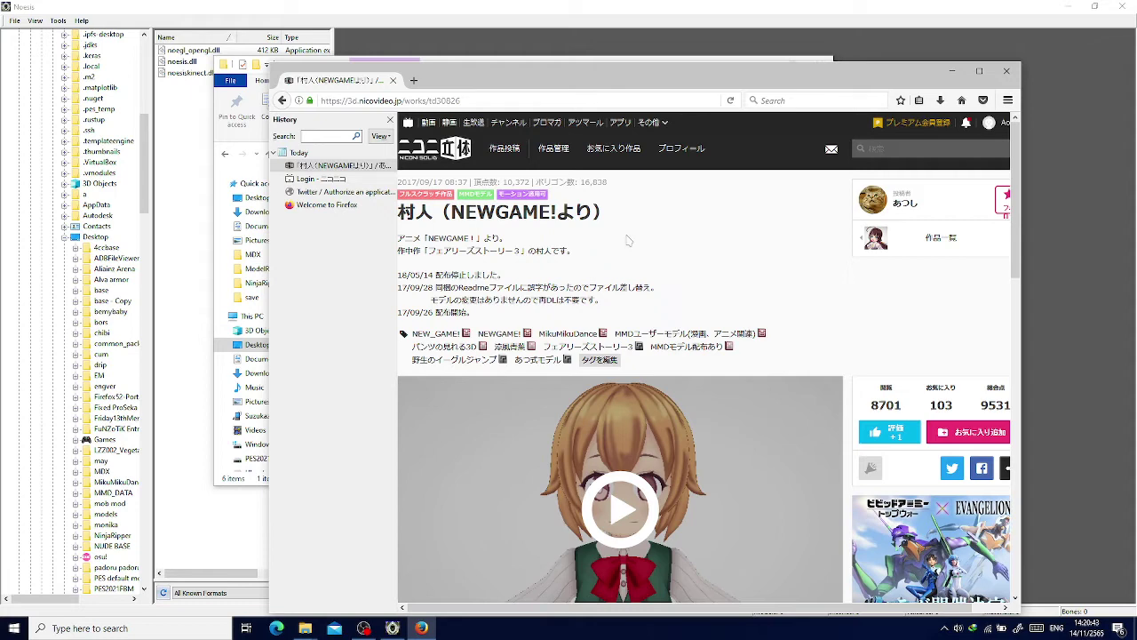
# Show the page's network requests in developer tools and start the 3D model viewer.
pyautogui.hotkey('ctrl', 'h')
pyautogui.rightClick(627, 238)
pyautogui.click(675, 353)
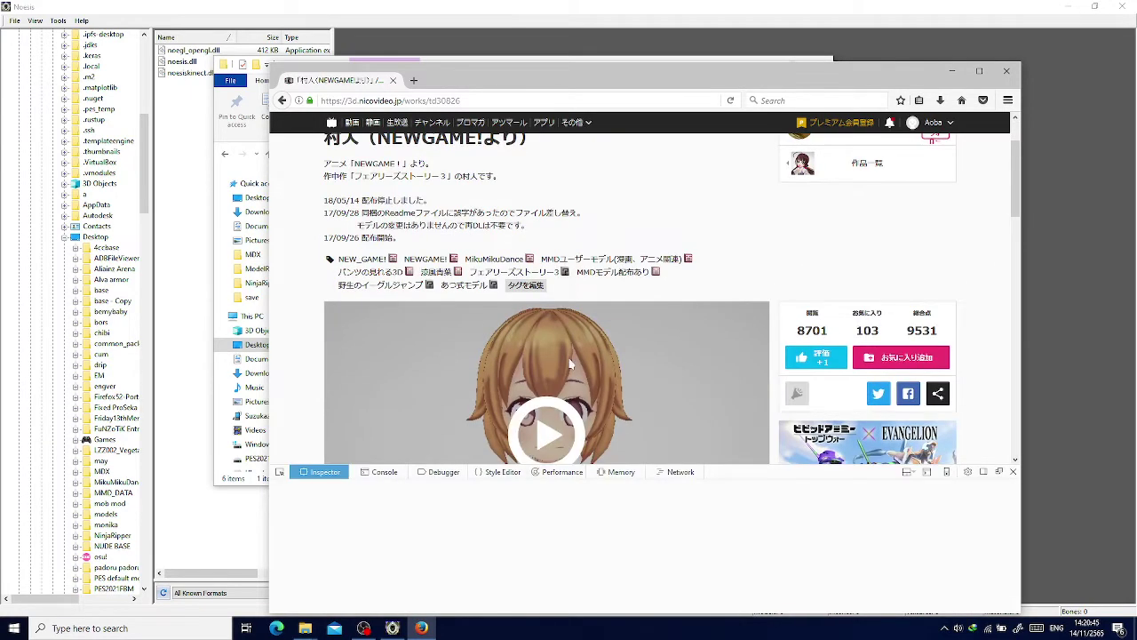
pyautogui.hotkey('ctrl', 'shift', 'e')
pyautogui.scroll(-2, 574, 369)
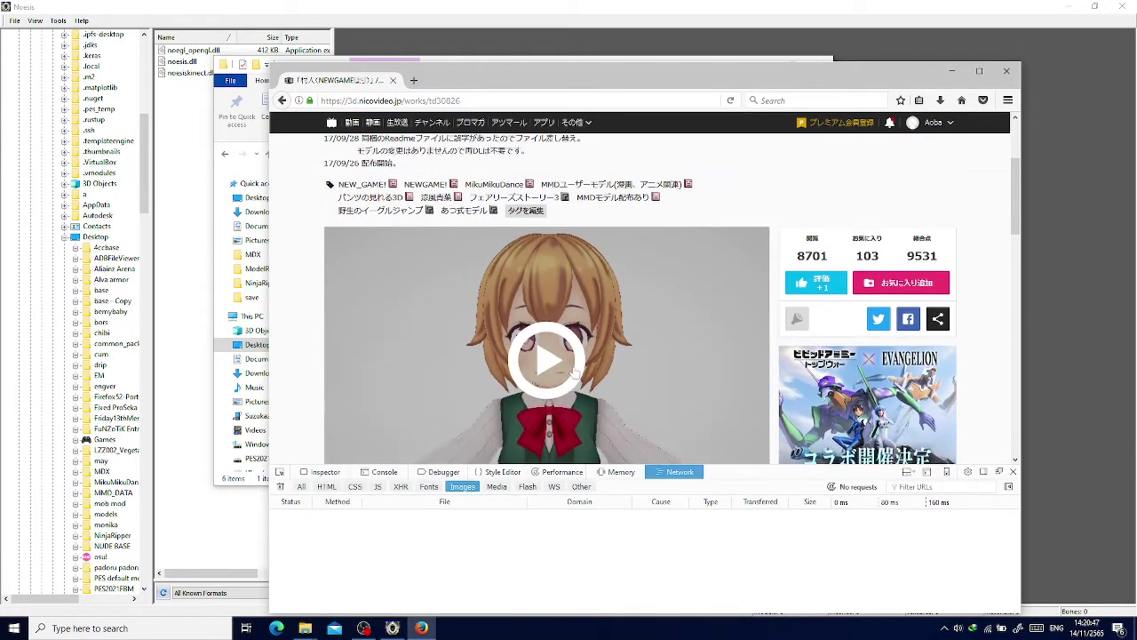
pyautogui.scroll(-2, 575, 374)
pyautogui.click(546, 206)
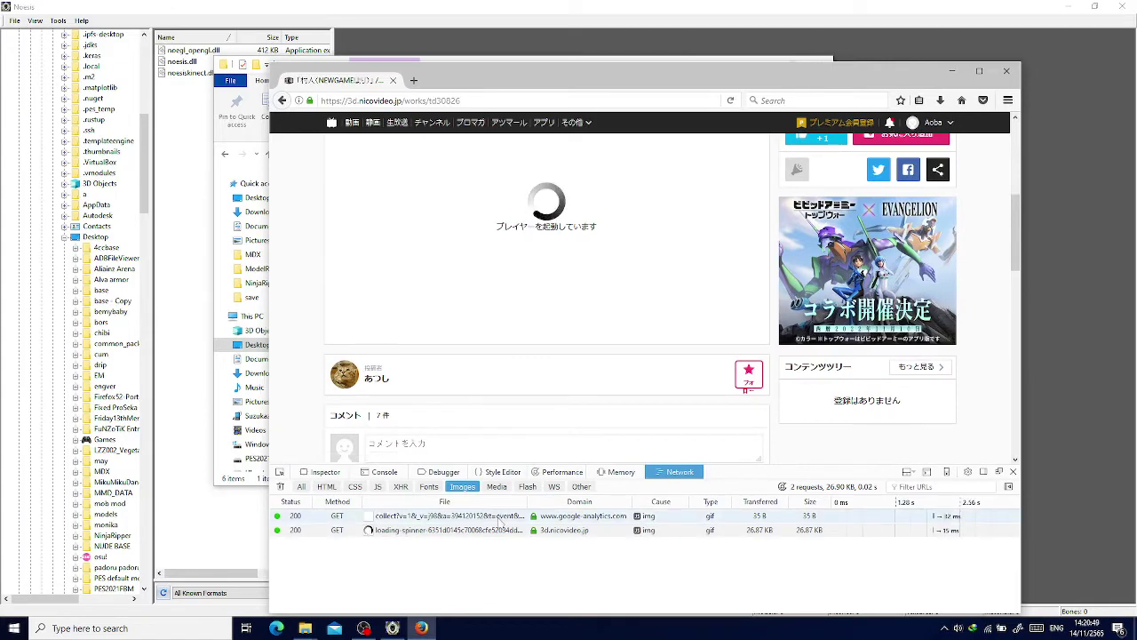
pyautogui.scroll(2, 563, 350)
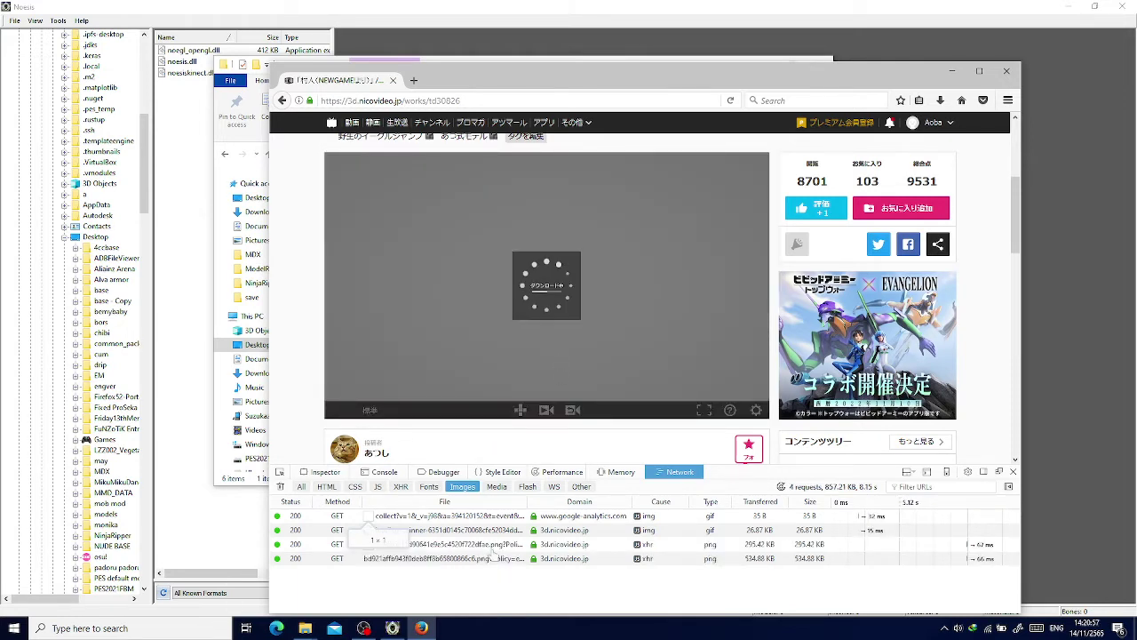
# Open the first texture PNG and the hair texture PNG in new tabs.
pyautogui.click(491, 545)
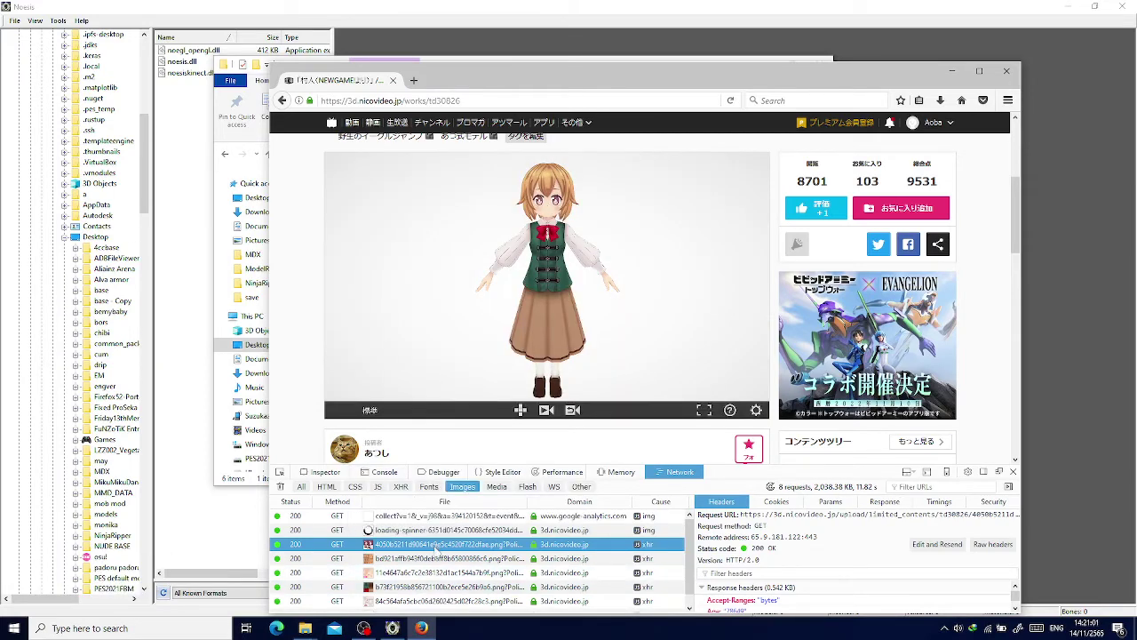
pyautogui.rightClick(426, 551)
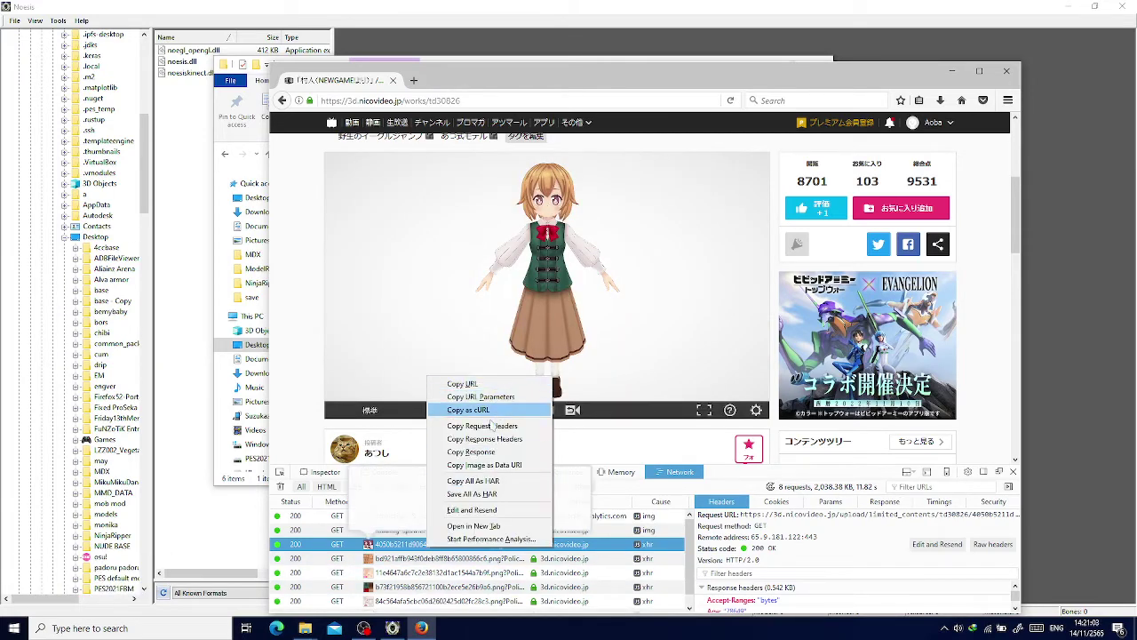
pyautogui.click(484, 525)
pyautogui.click(338, 80)
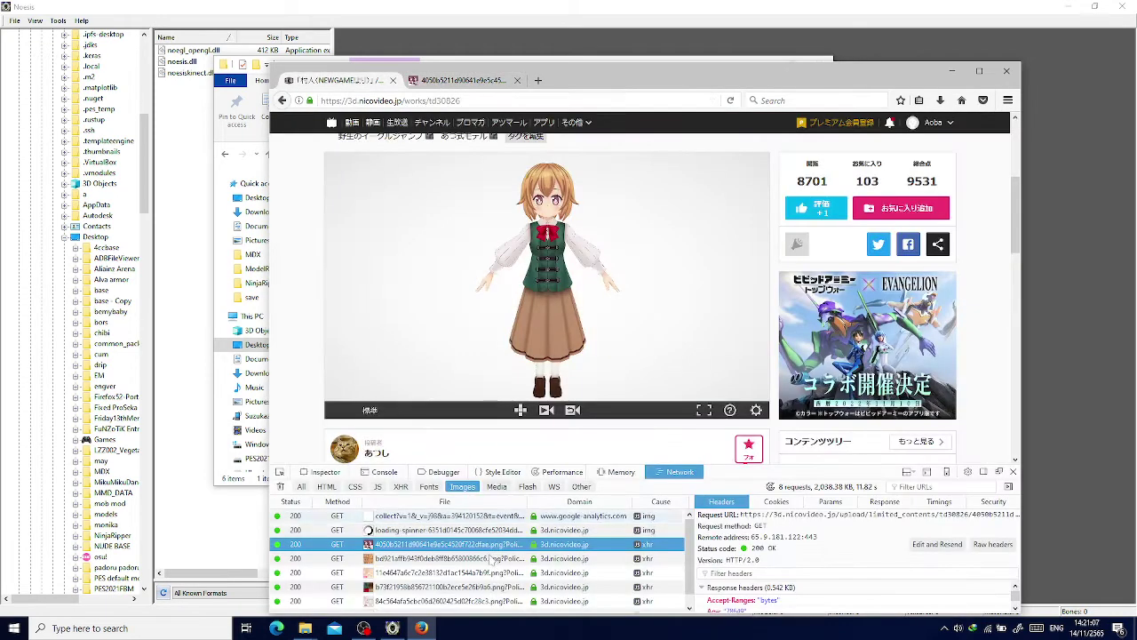
pyautogui.click(480, 558)
pyautogui.rightClick(479, 558)
pyautogui.click(526, 533)
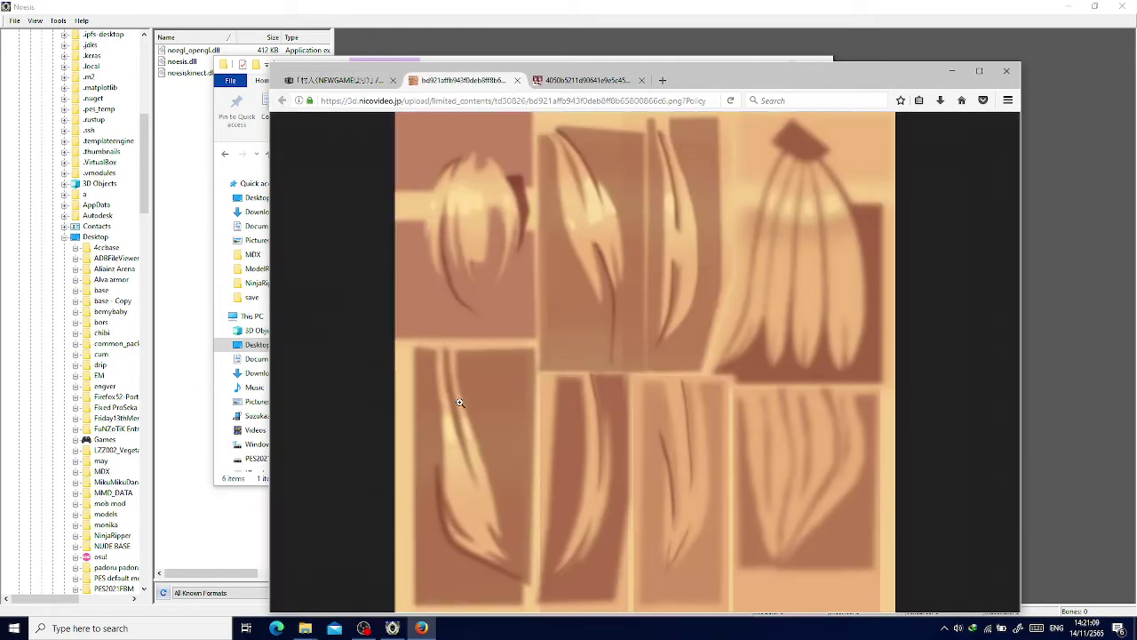
# Open the remaining three texture PNGs, including the vest texture, in new tabs.
pyautogui.click(337, 79)
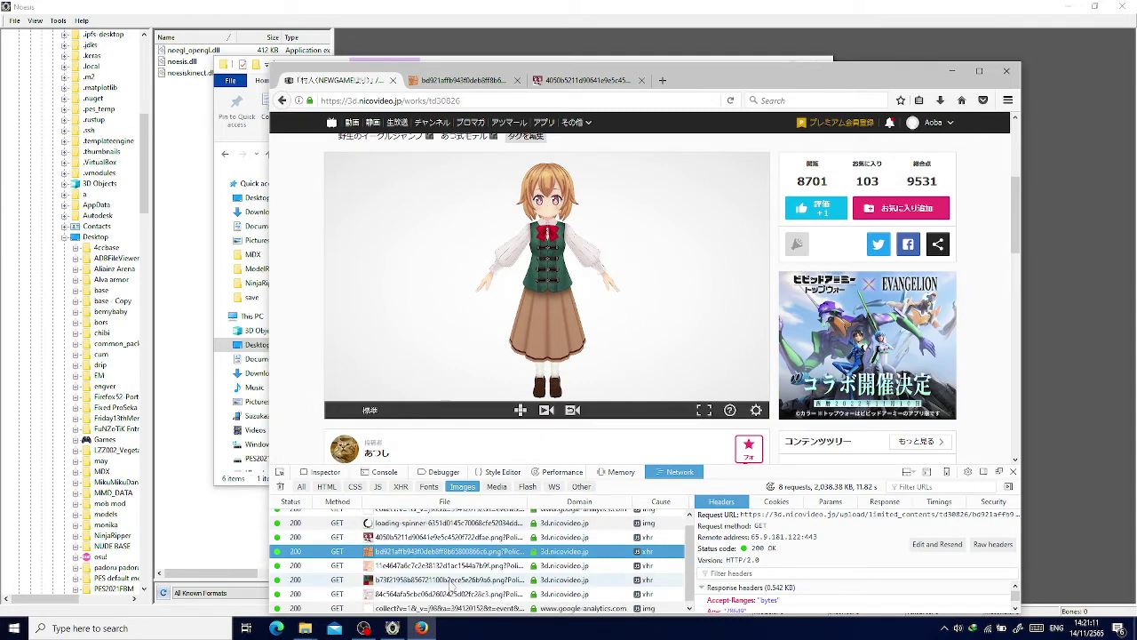
pyautogui.rightClick(443, 565)
pyautogui.click(488, 546)
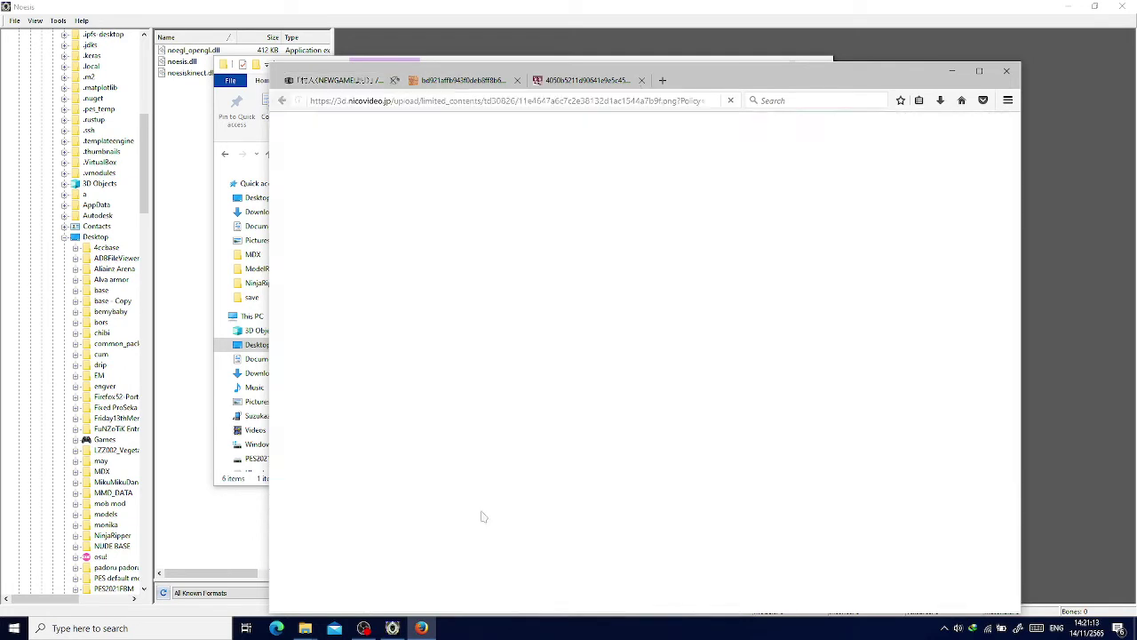
pyautogui.click(338, 80)
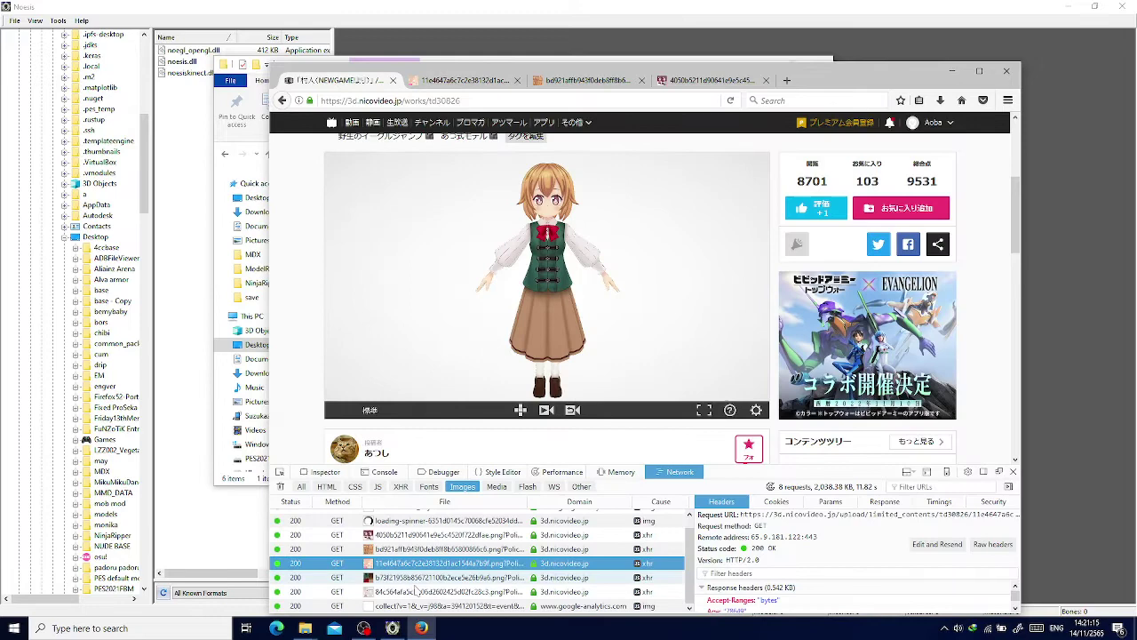
pyautogui.rightClick(413, 578)
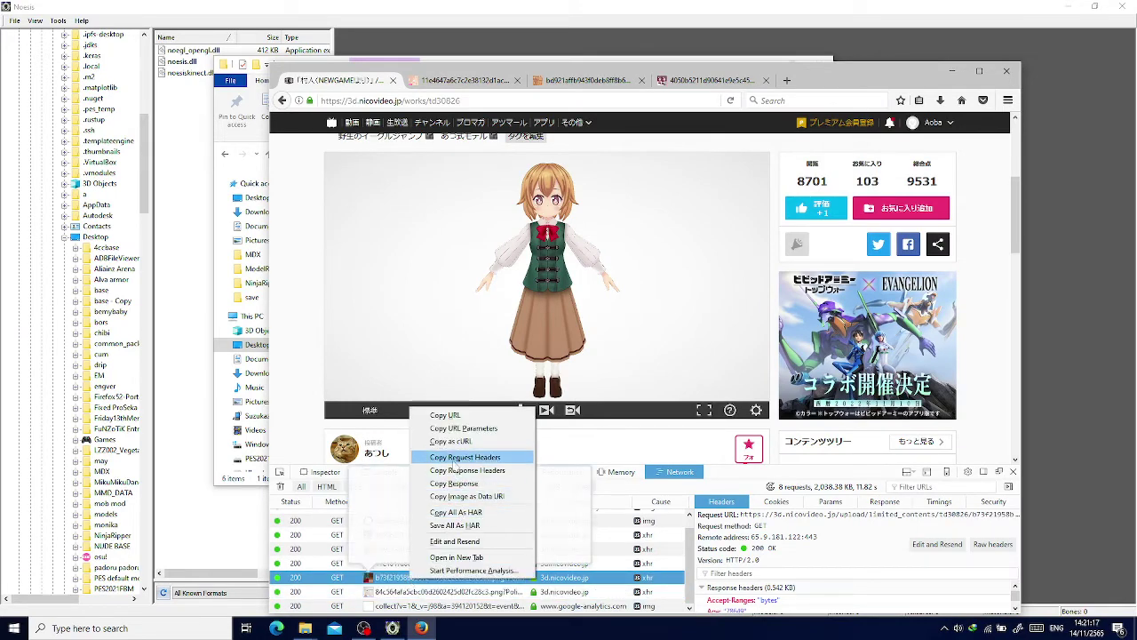
pyautogui.click(444, 557)
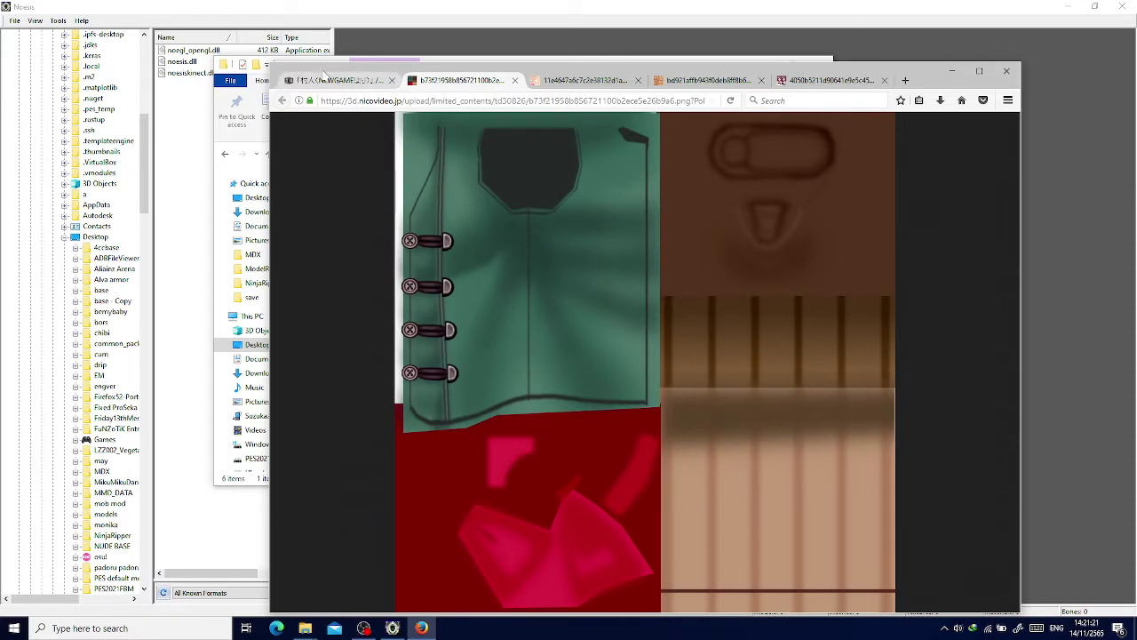
pyautogui.click(322, 78)
pyautogui.rightClick(487, 591)
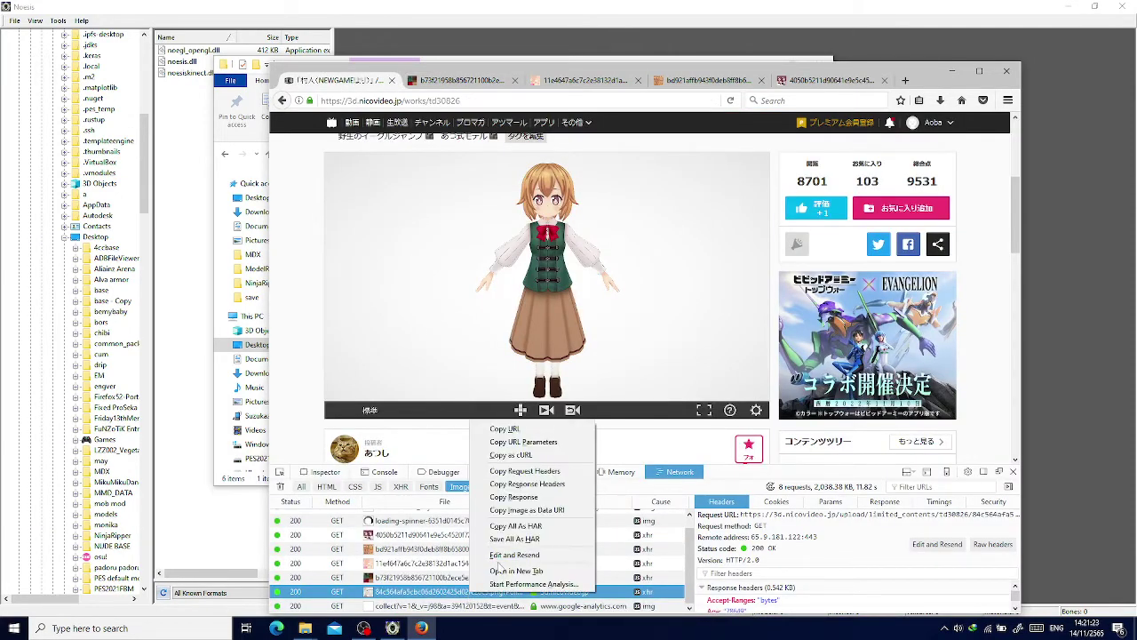
pyautogui.click(500, 570)
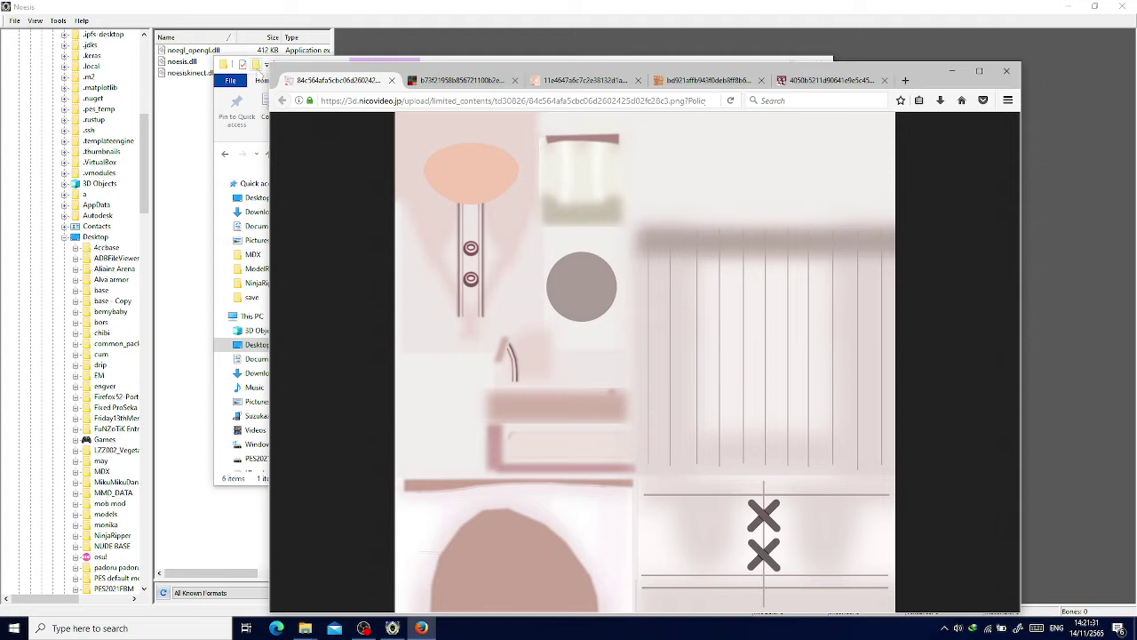
# In Noesis's folder tree, expand Firefox52-Portable > FirefoxPortable > App > Firefox.
pyautogui.click(392, 628)
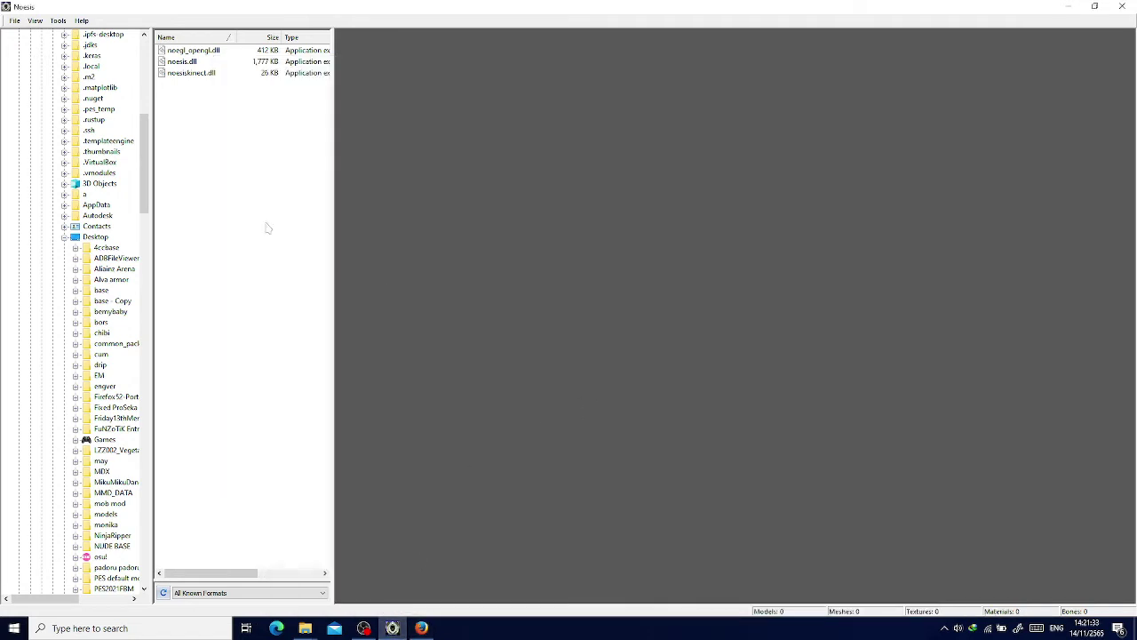
pyautogui.scroll(-4, 124, 209)
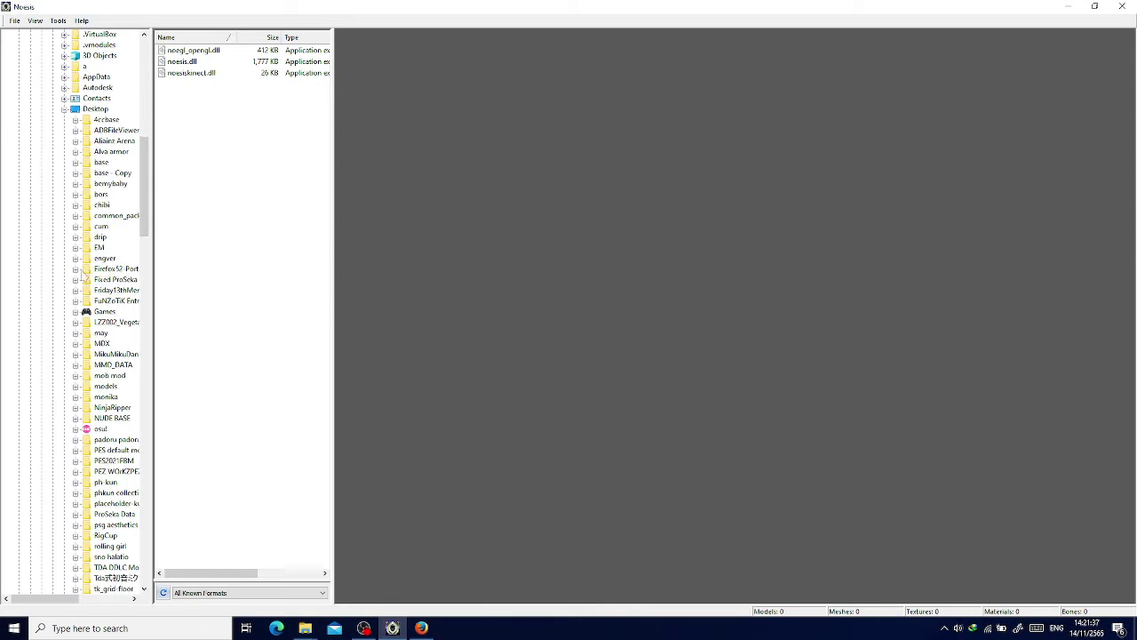
pyautogui.click(77, 268)
pyautogui.click(86, 279)
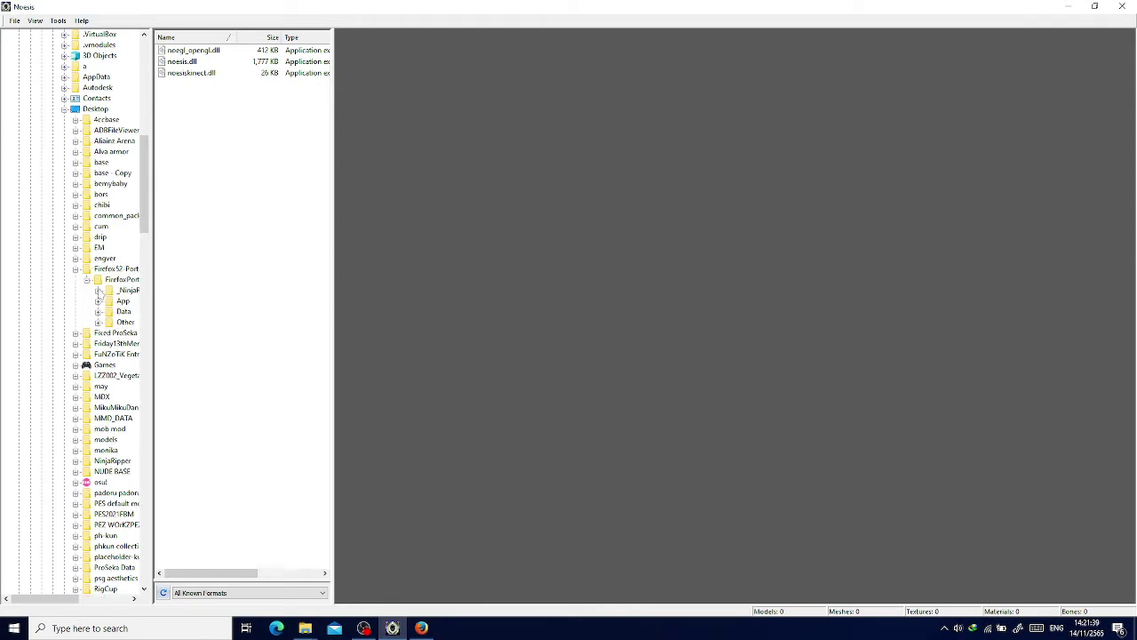
pyautogui.click(98, 301)
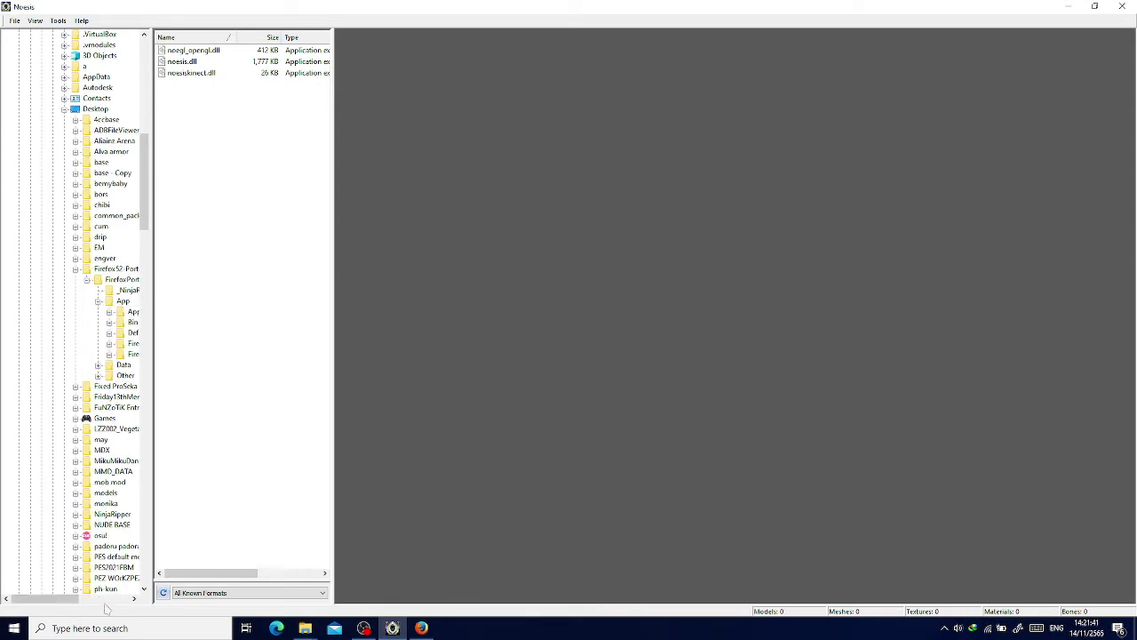
pyautogui.moveTo(74, 601); pyautogui.dragTo(112, 582)
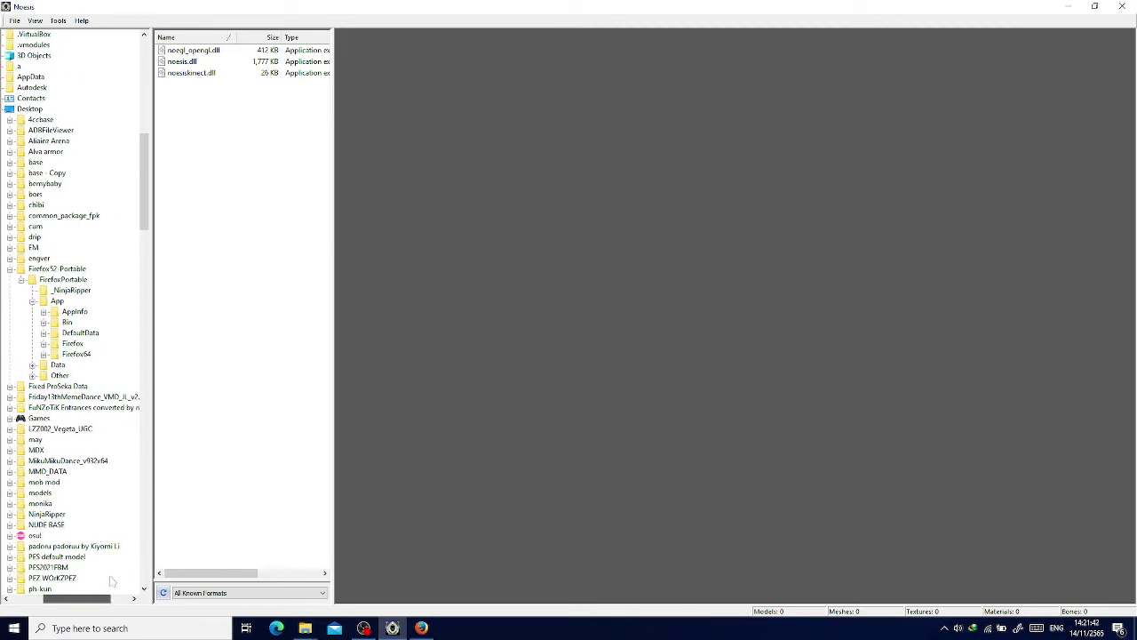
pyautogui.click(44, 344)
pyautogui.click(44, 343)
pyautogui.click(44, 344)
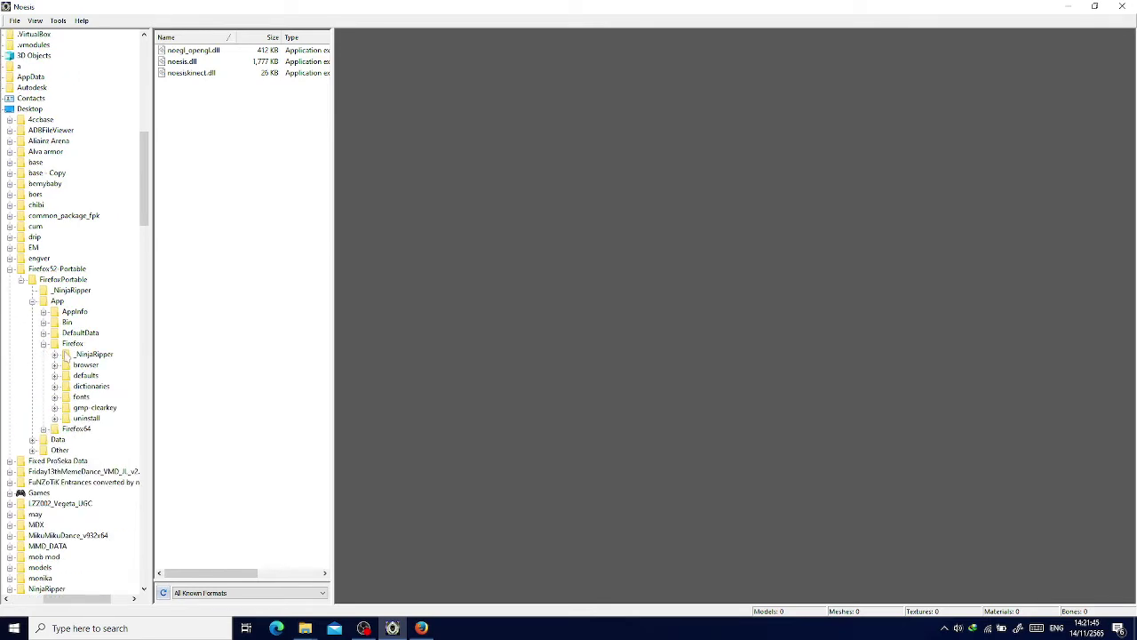
# Open the inner dated _NinjaRipper capture folder, select Mesh_0000.rip and sort by Name ascending.
pyautogui.click(54, 354)
pyautogui.click(66, 365)
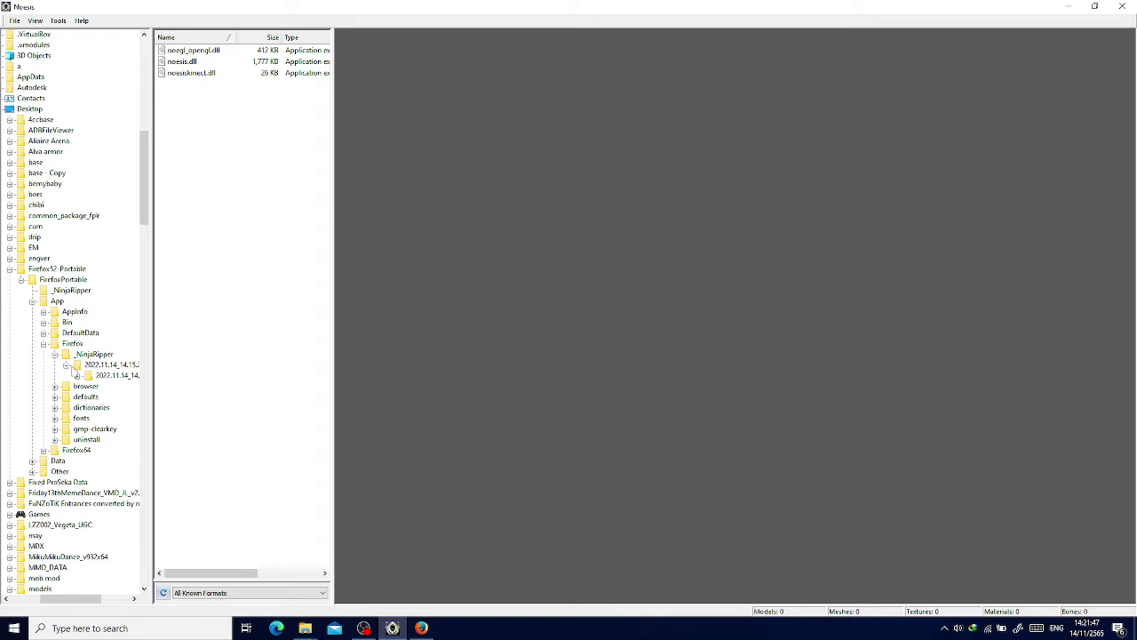
pyautogui.click(111, 375)
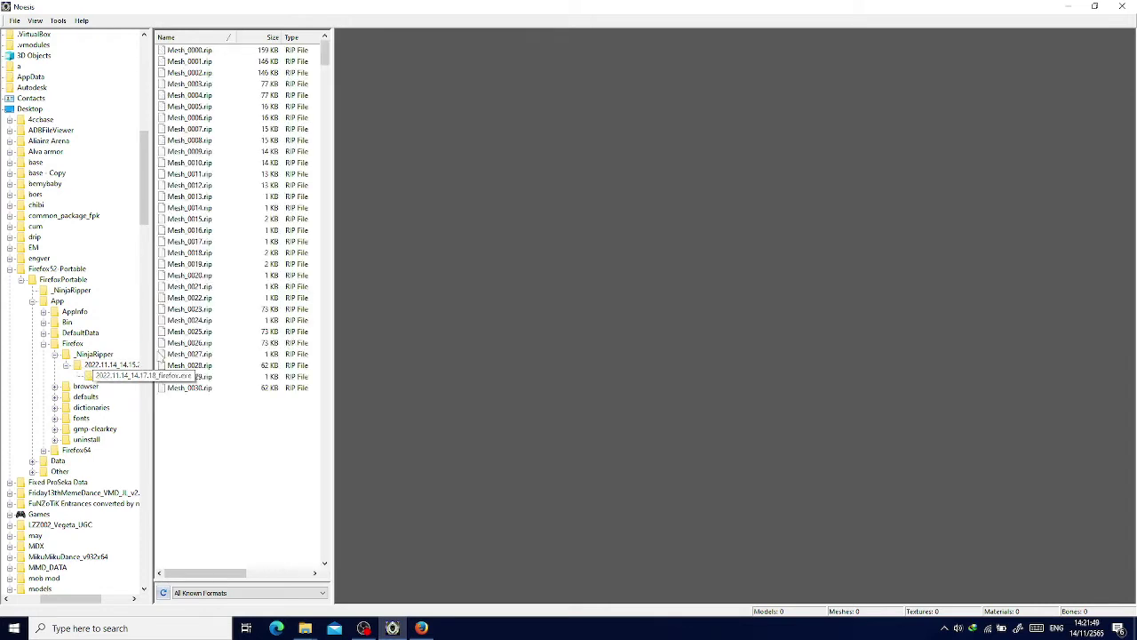
pyautogui.click(207, 50)
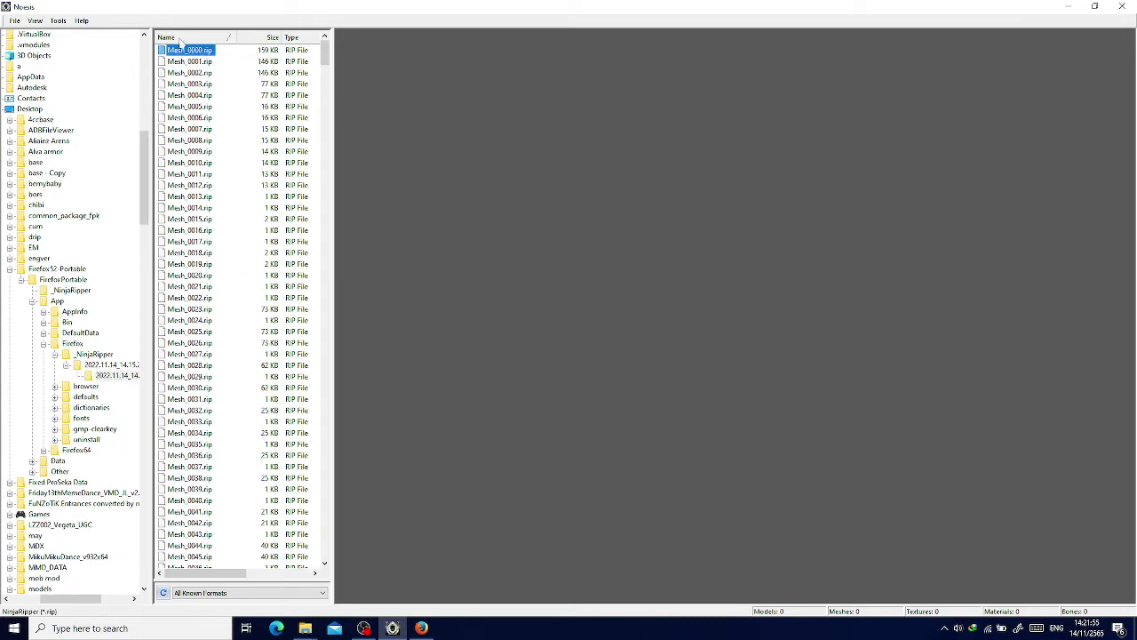
pyautogui.click(181, 39)
pyautogui.click(180, 39)
# Preview Mesh_0000.rip, Mesh_0001.rip and Mesh_0002.rip, orbiting them to inspect.
pyautogui.doubleClick(194, 54)
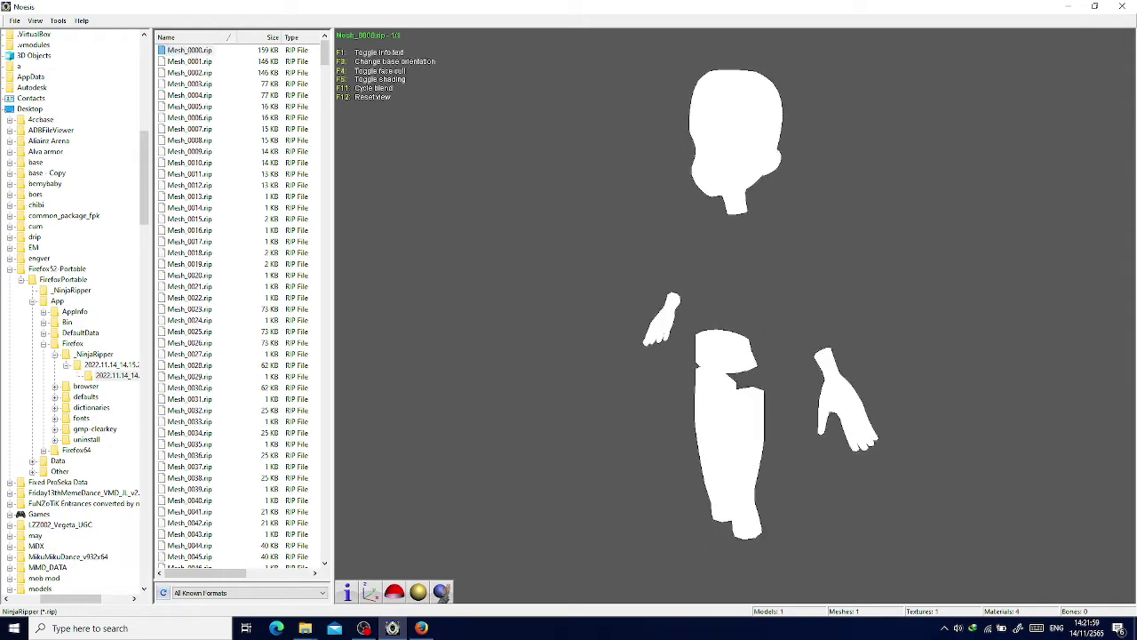
pyautogui.doubleClick(201, 61)
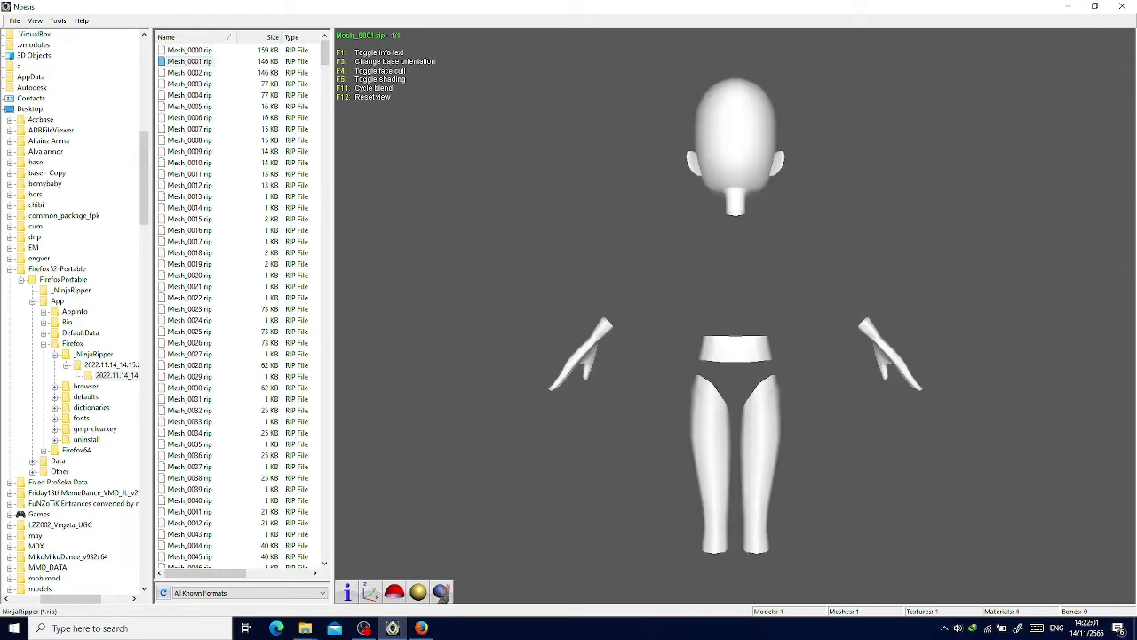
pyautogui.moveTo(648, 318)
pyautogui.mouseDown()
pyautogui.moveTo(662, 318)
pyautogui.moveTo(647, 317)
pyautogui.mouseUp()
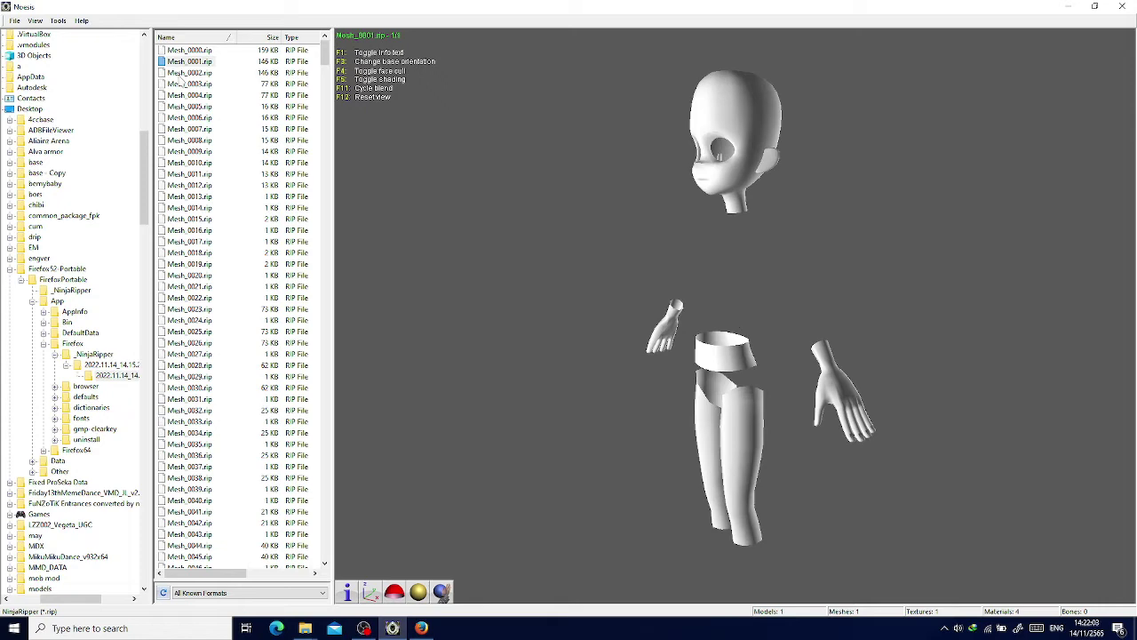
pyautogui.click(182, 73)
pyautogui.moveTo(646, 217); pyautogui.dragTo(685, 258)
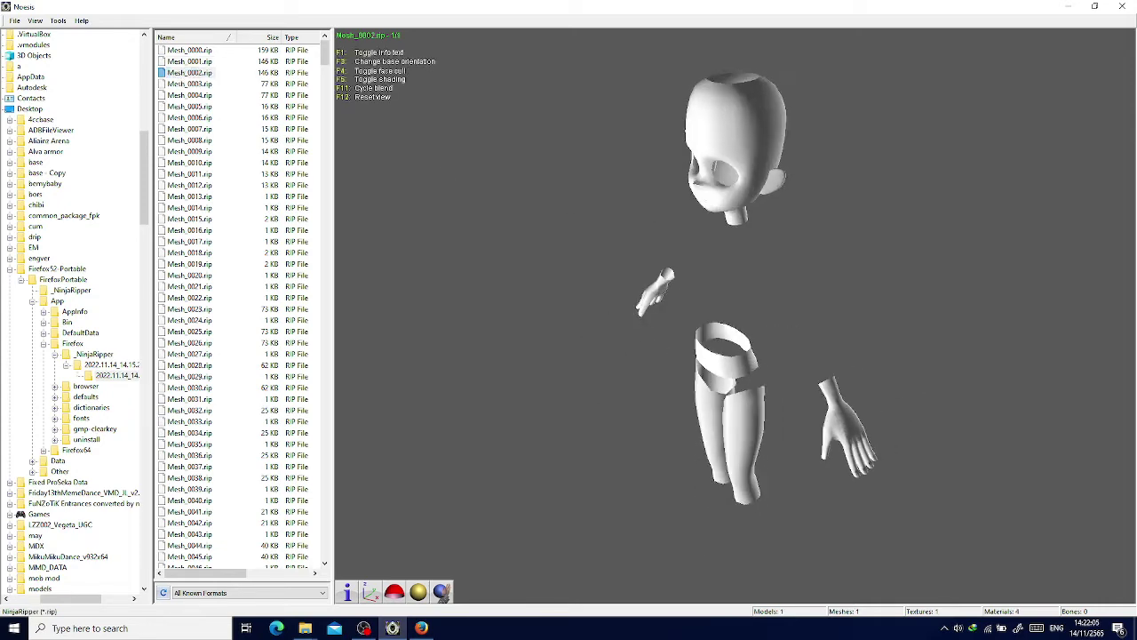
# Return to the Mesh_0001.rip body model and orbit it to a side view.
pyautogui.click(210, 66)
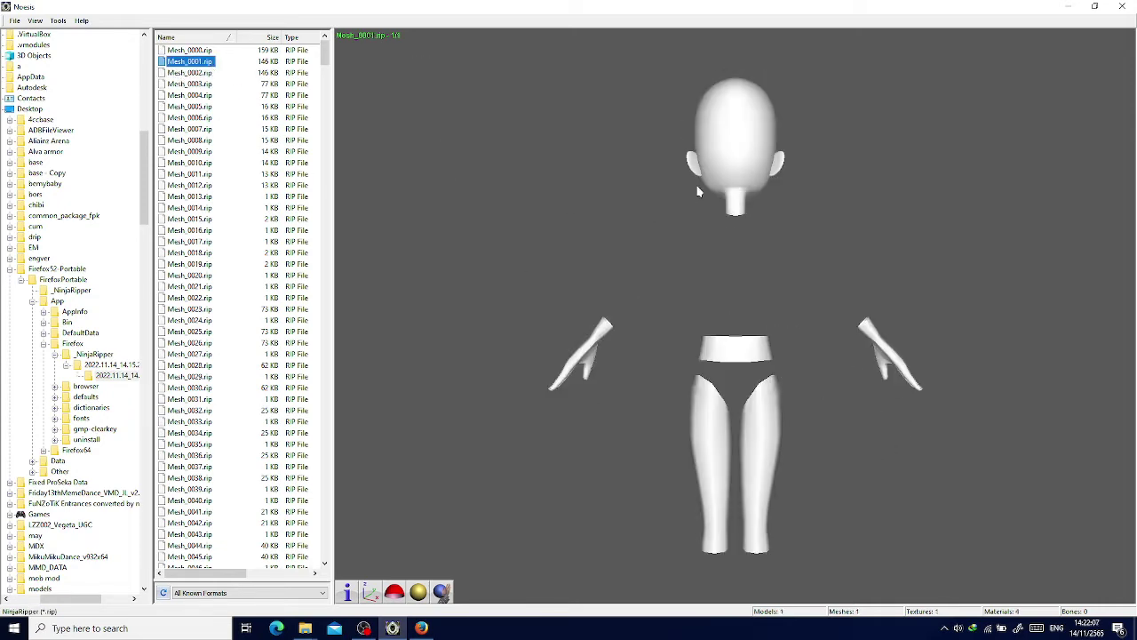
pyautogui.moveTo(698, 191); pyautogui.dragTo(666, 209)
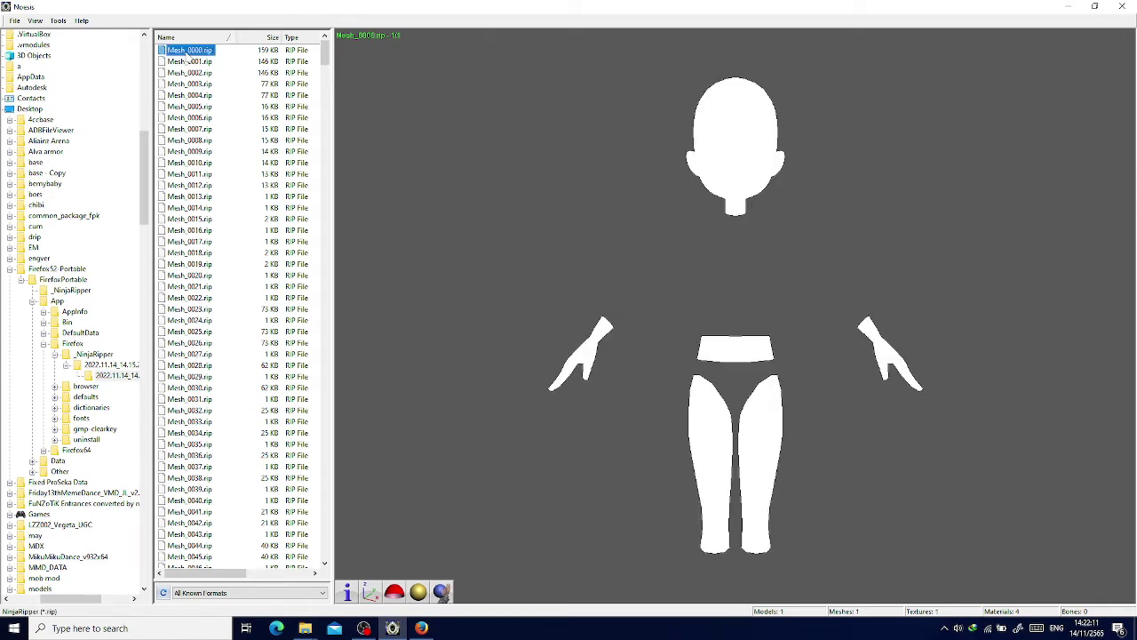
pyautogui.moveTo(737, 355); pyautogui.dragTo(527, 409)
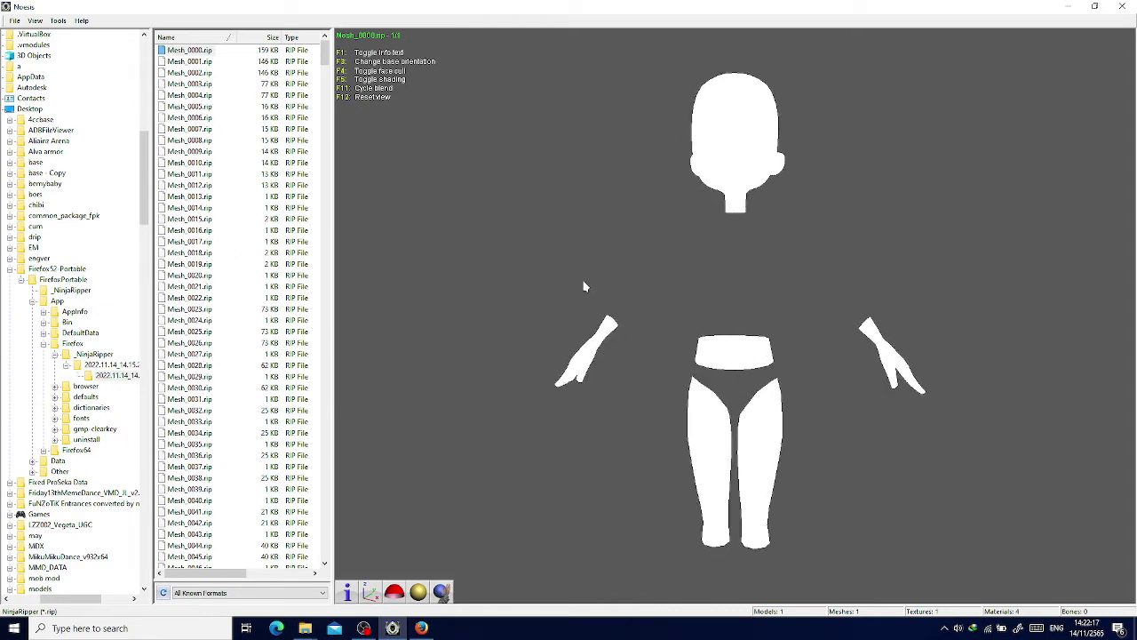
pyautogui.moveTo(584, 286); pyautogui.dragTo(658, 288)
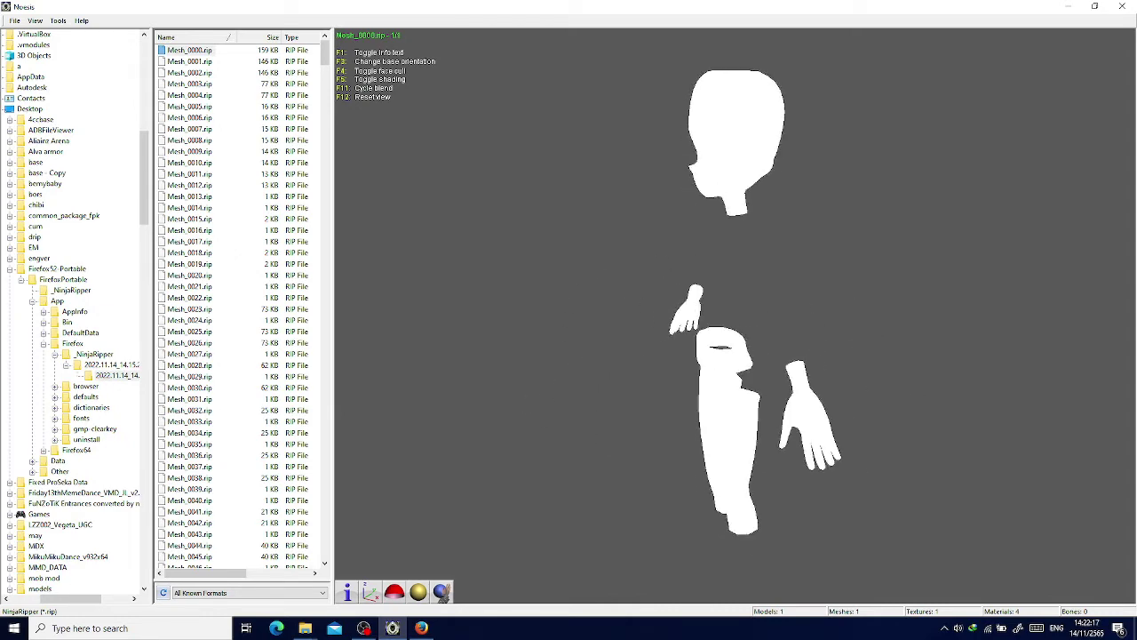
# Bring up the file actions menu for Mesh_0001.rip.
pyautogui.click(182, 61)
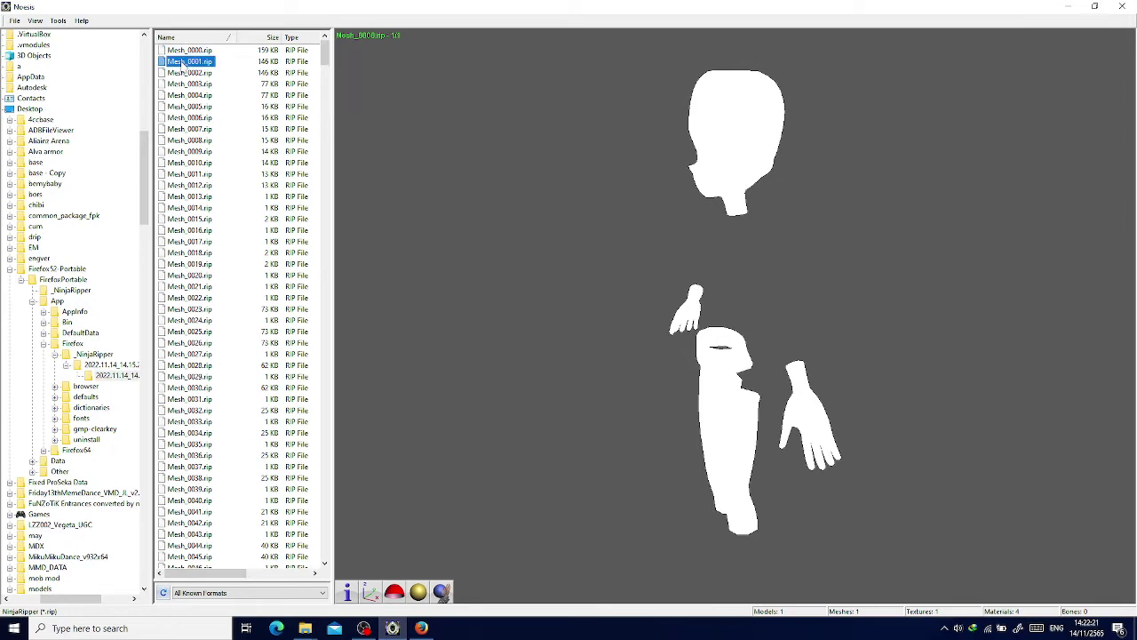
pyautogui.rightClick(187, 62)
pyautogui.click(177, 51)
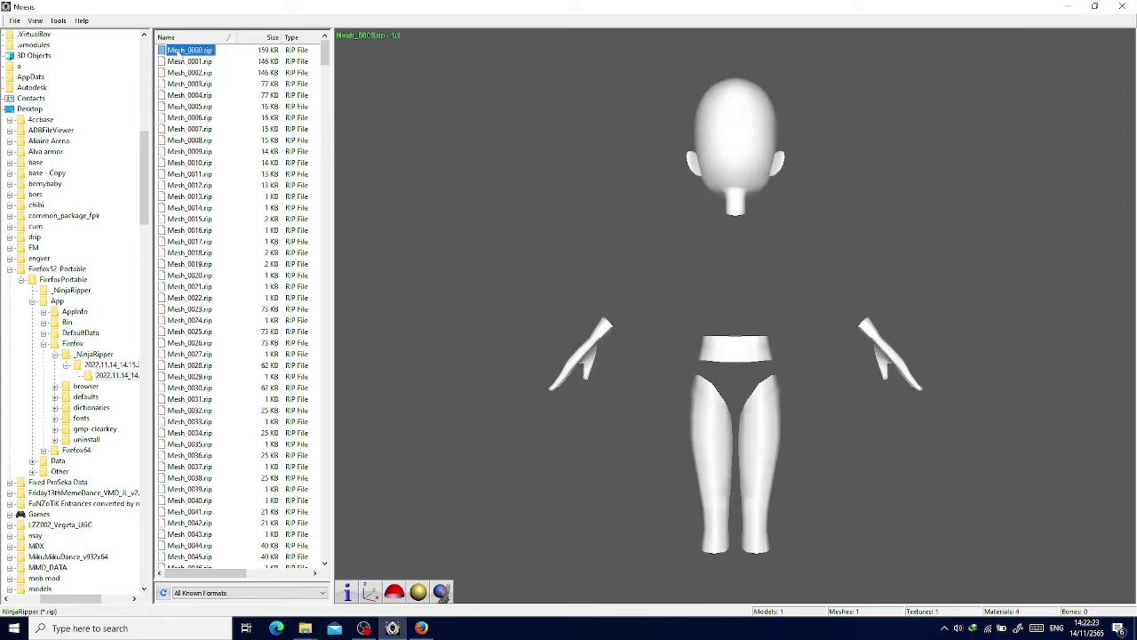
pyautogui.click(183, 61)
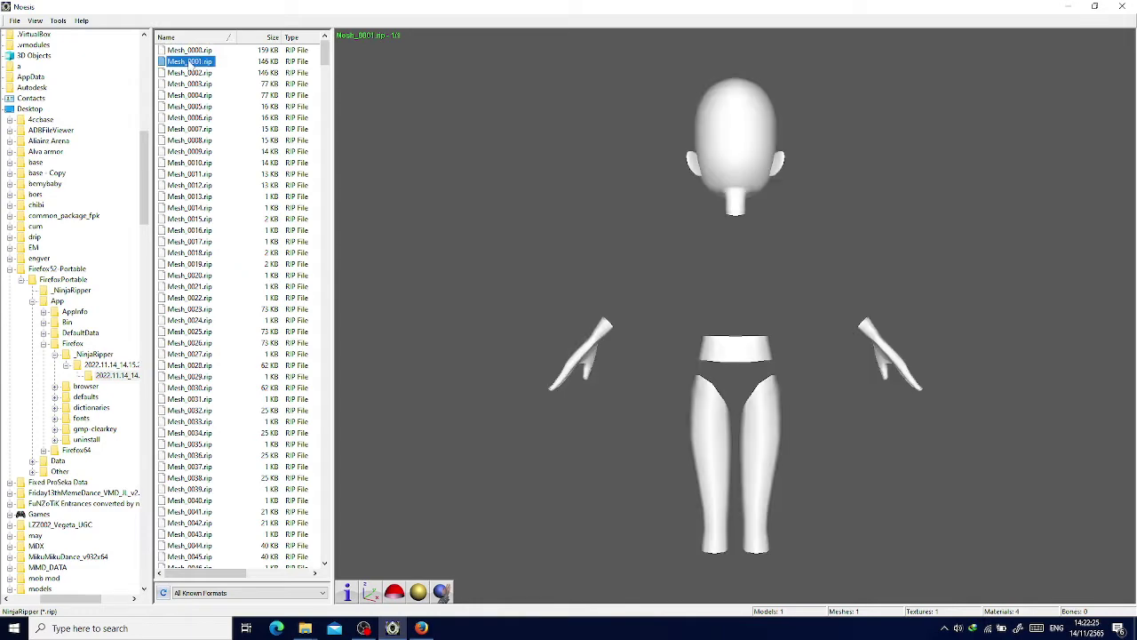
pyautogui.rightClick(189, 62)
# Export Mesh_0001.rip as an Autodesk FBX file.
pyautogui.click(261, 82)
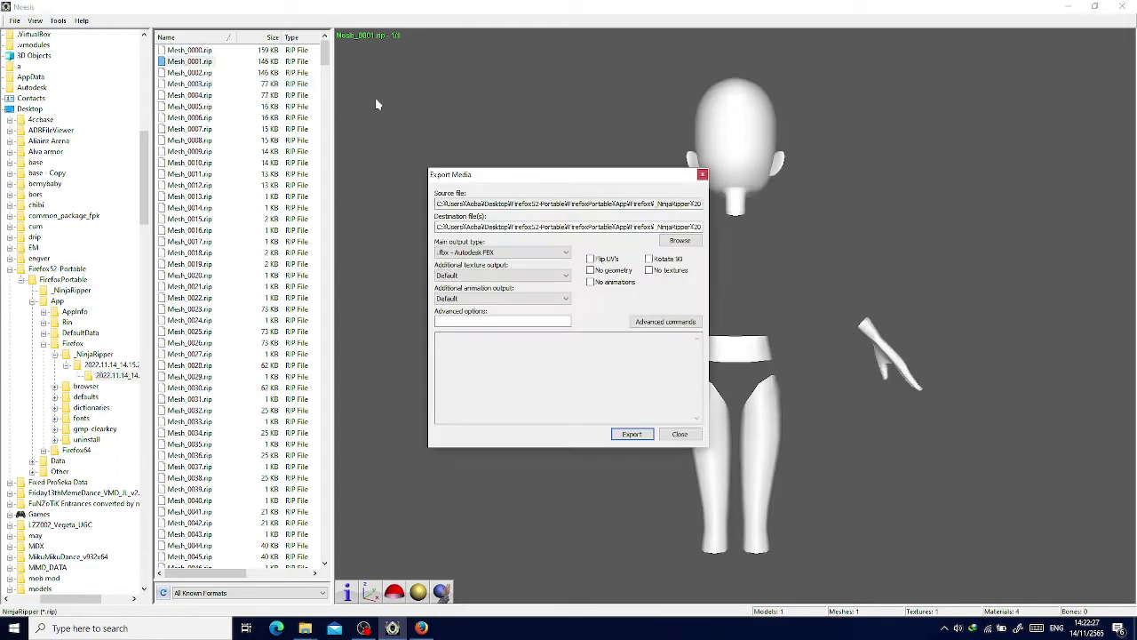
pyautogui.click(636, 435)
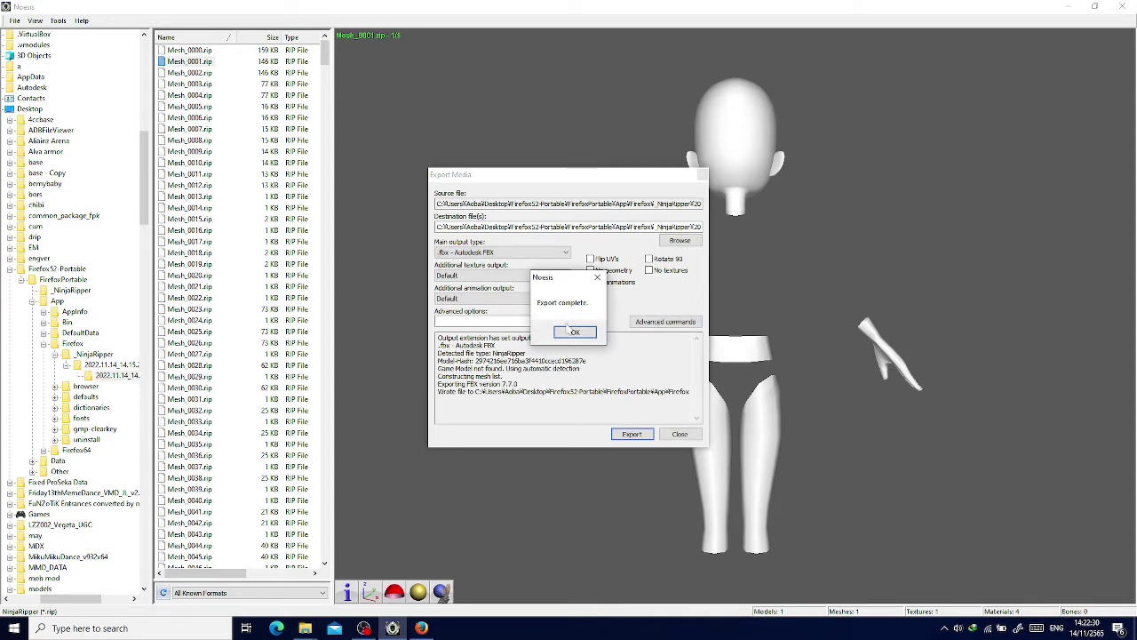
pyautogui.click(575, 333)
pyautogui.click(701, 174)
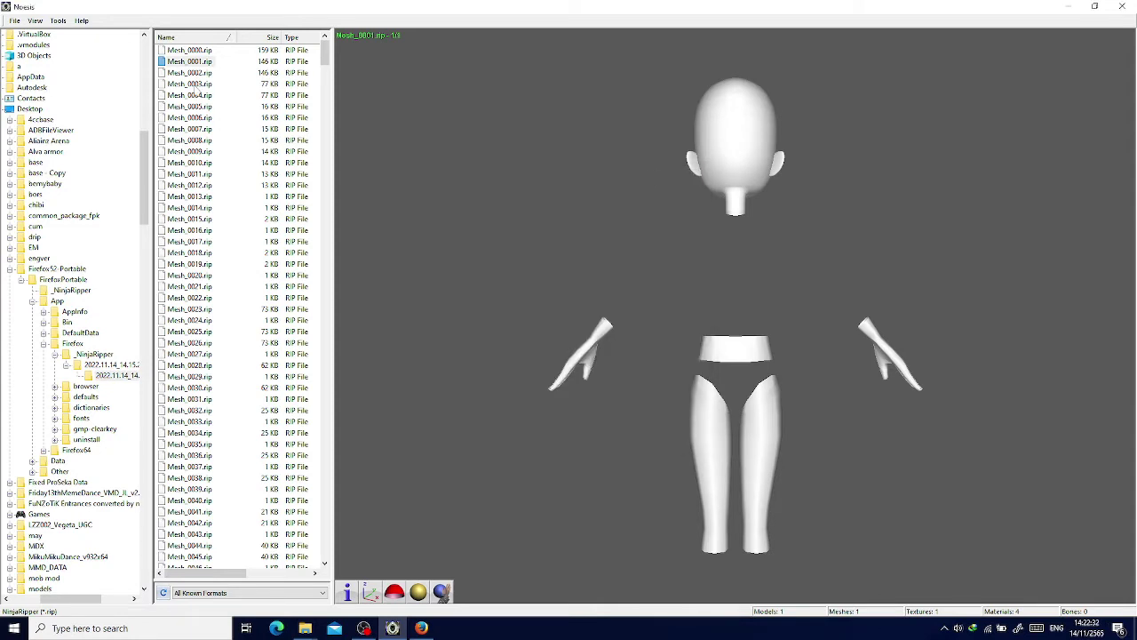
# Preview Mesh_0003.rip and the Mesh_0004.rip eyes, then export Mesh_0003.rip as FBX.
pyautogui.click(194, 84)
pyautogui.click(200, 95)
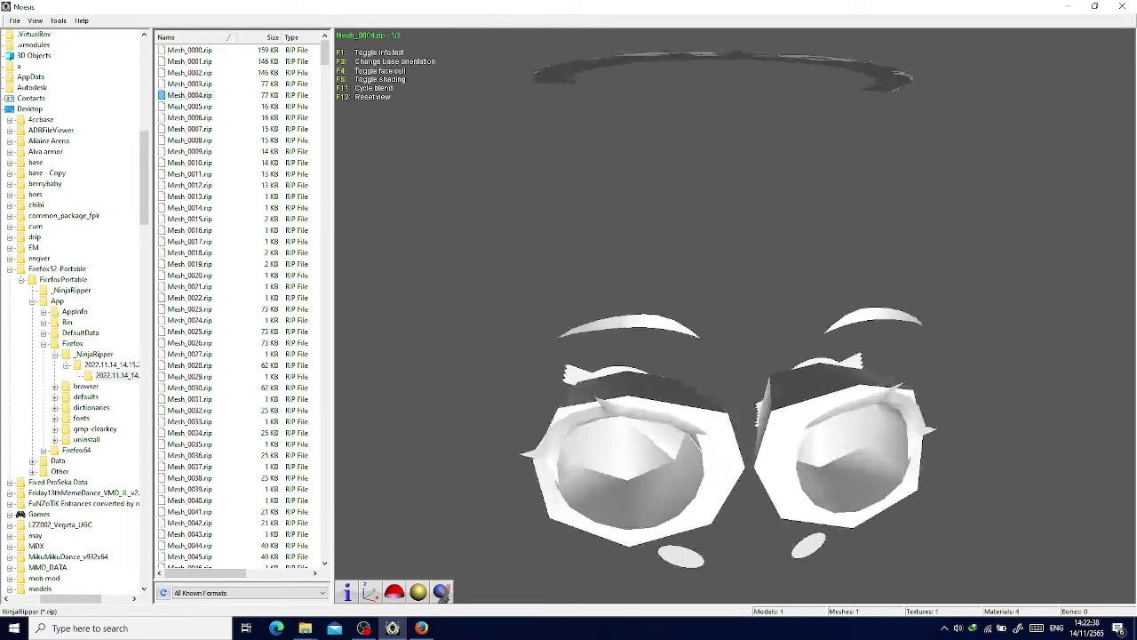
pyautogui.rightClick(204, 86)
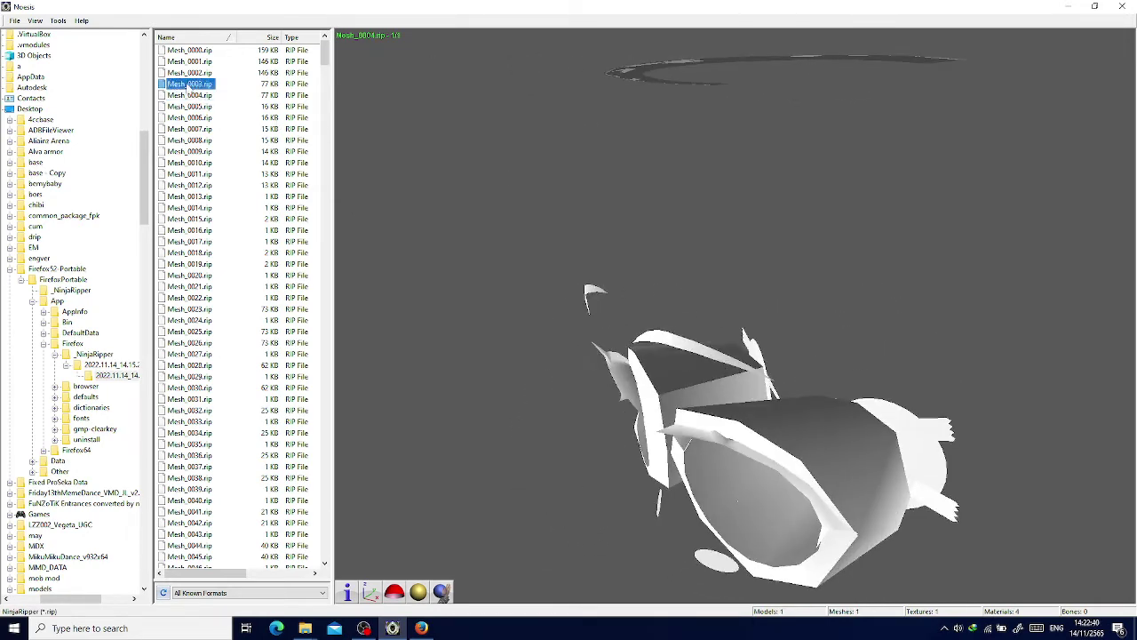
pyautogui.click(218, 105)
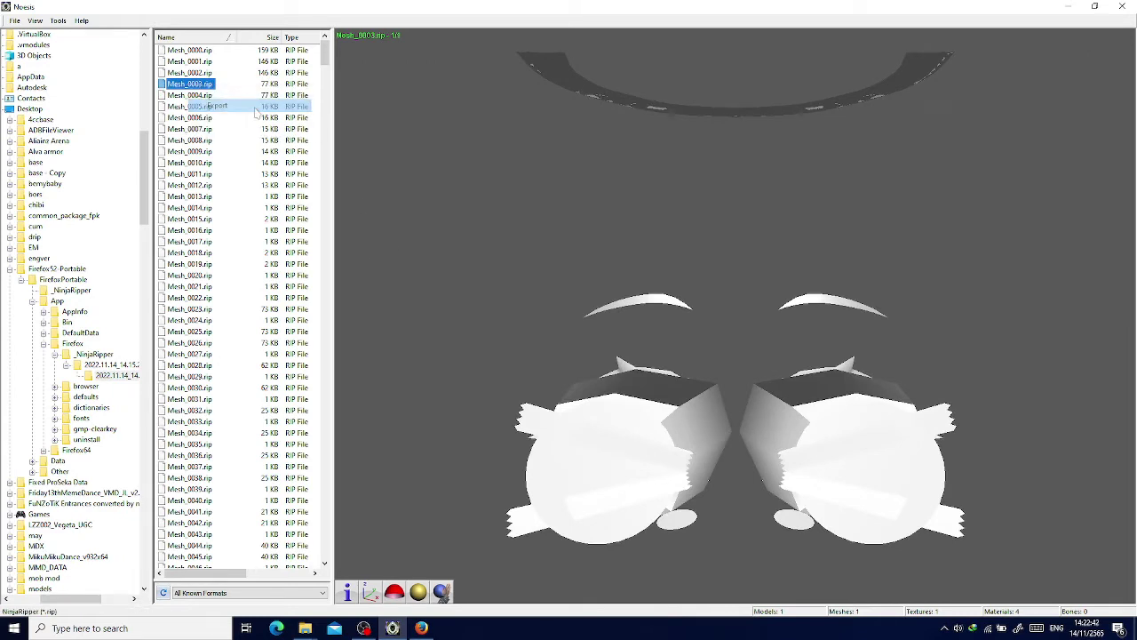
pyautogui.click(632, 433)
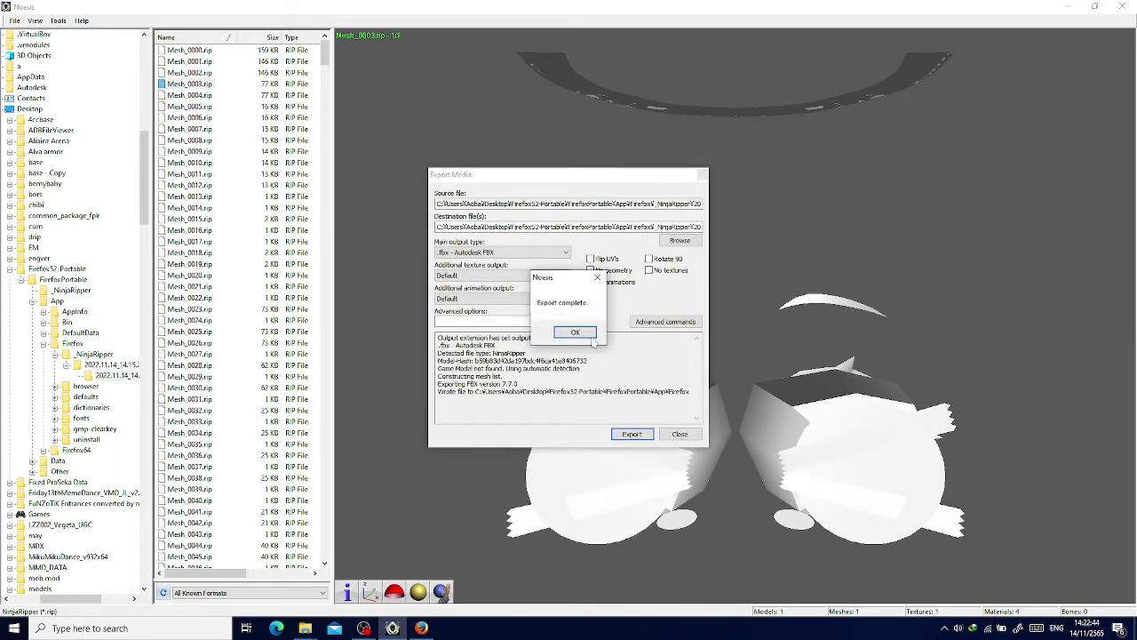
pyautogui.click(577, 333)
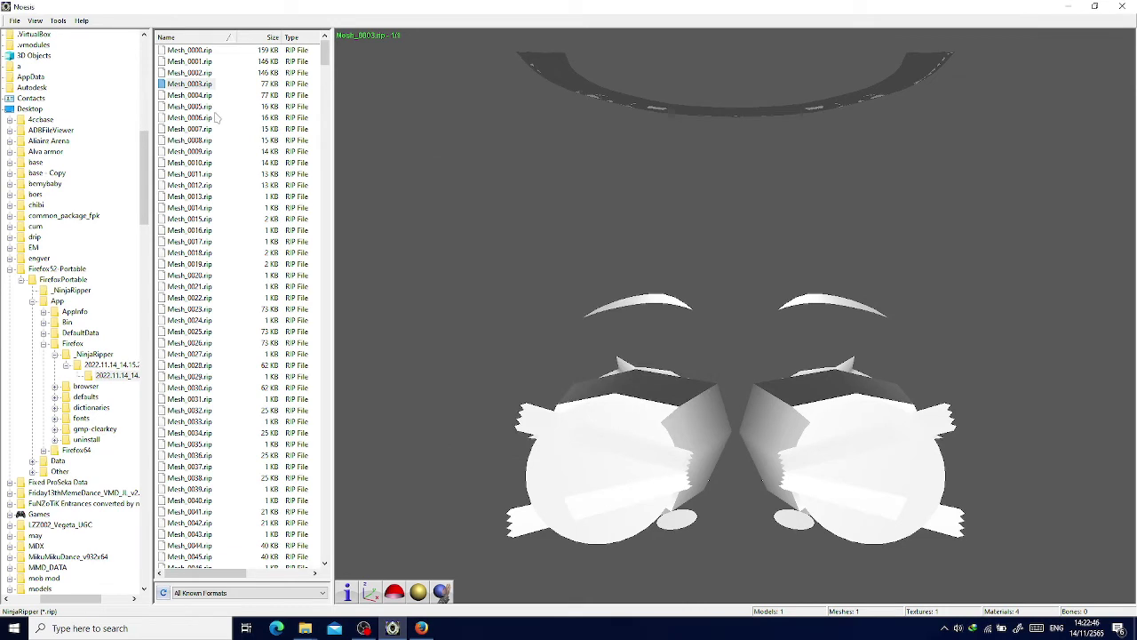
# Inspect the two ellipsoids of Mesh_0005.rip and export it as FBX.
pyautogui.click(209, 106)
pyautogui.moveTo(594, 189); pyautogui.dragTo(608, 317)
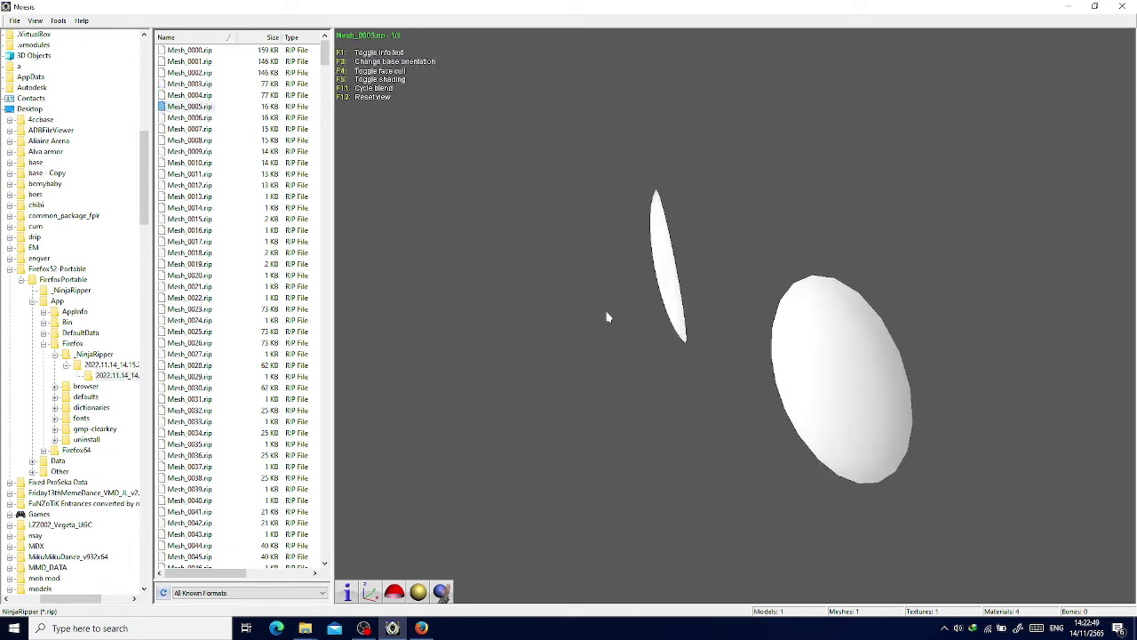
pyautogui.rightClick(214, 109)
pyautogui.click(240, 126)
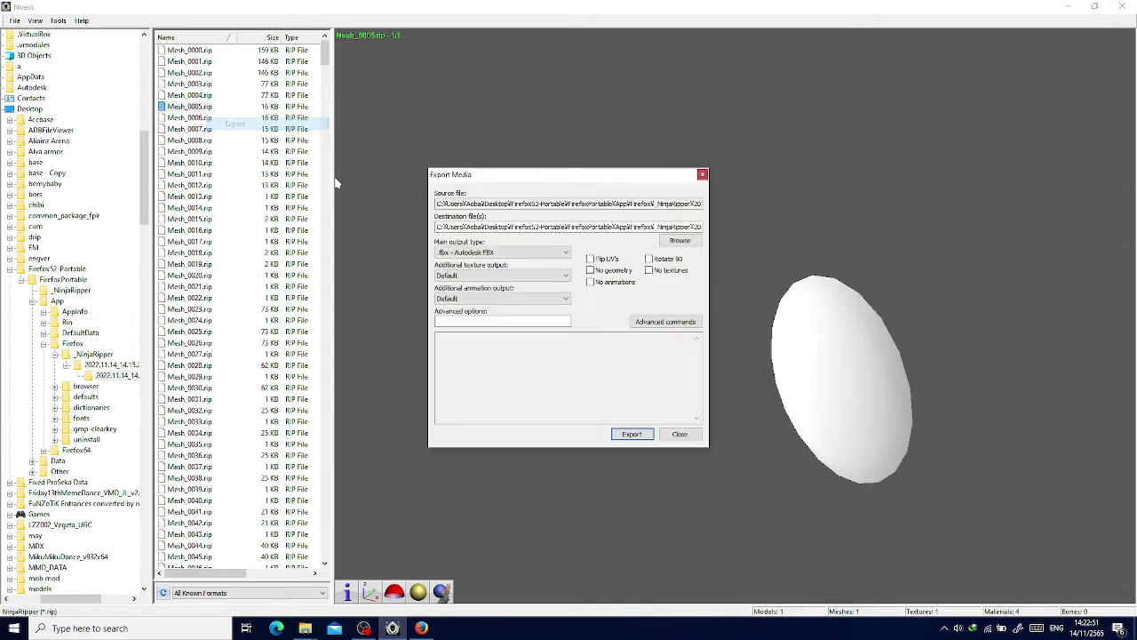
pyautogui.click(639, 437)
pyautogui.click(647, 333)
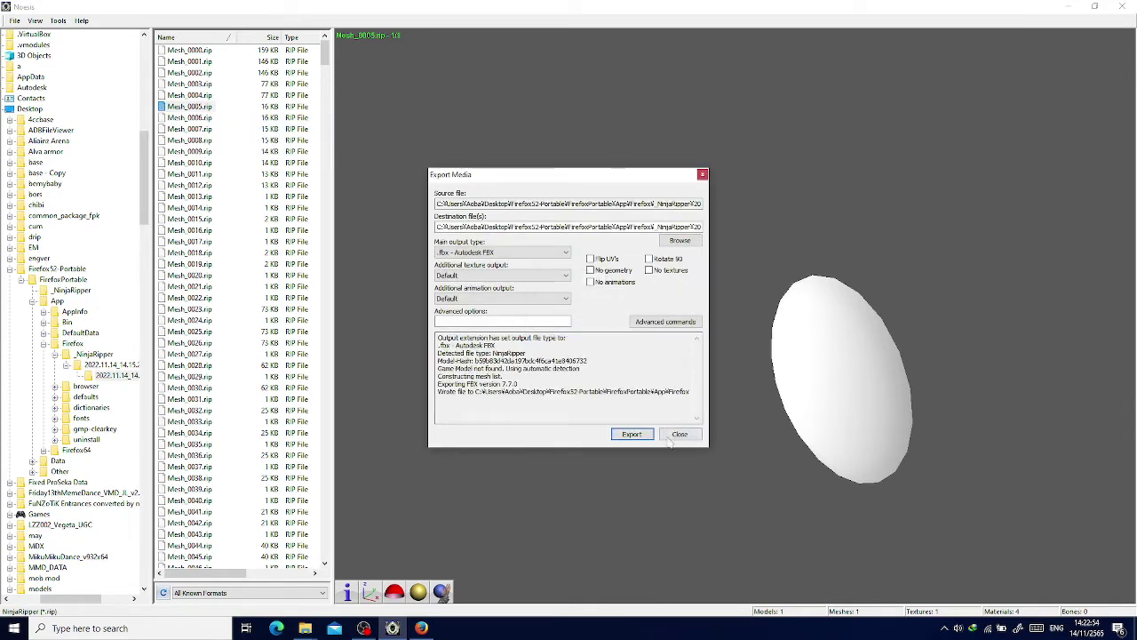
pyautogui.click(679, 433)
# Step through previews of Mesh_0006.rip to Mesh_0013.rip, checking the tiny specks of Mesh_0007.
pyautogui.click(190, 116)
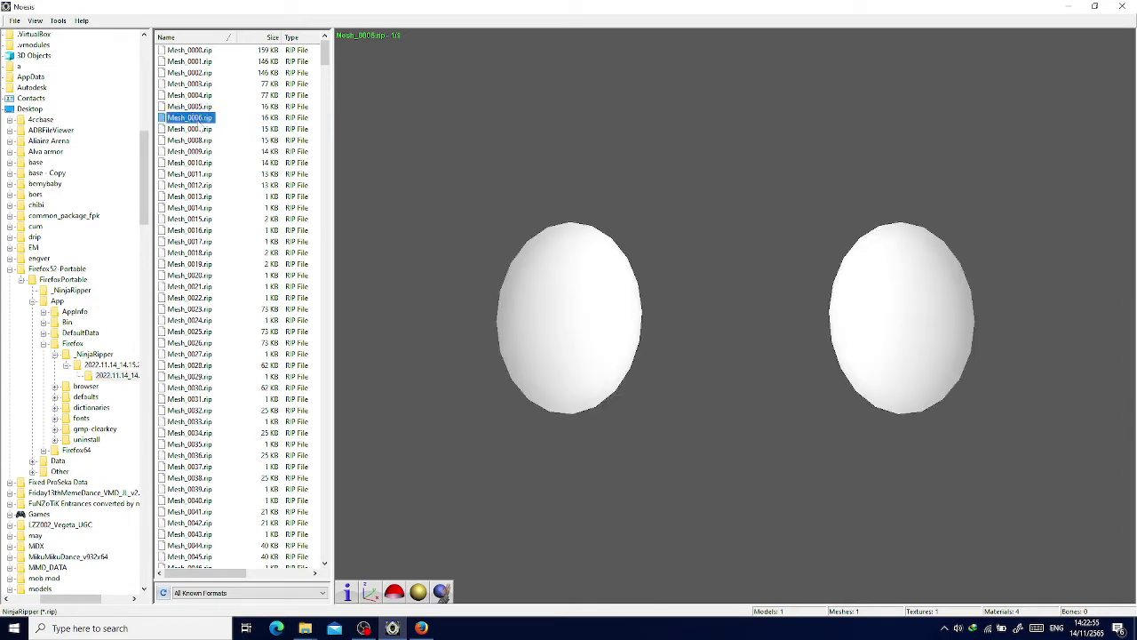
pyautogui.click(205, 129)
pyautogui.moveTo(735, 320); pyautogui.dragTo(764, 355)
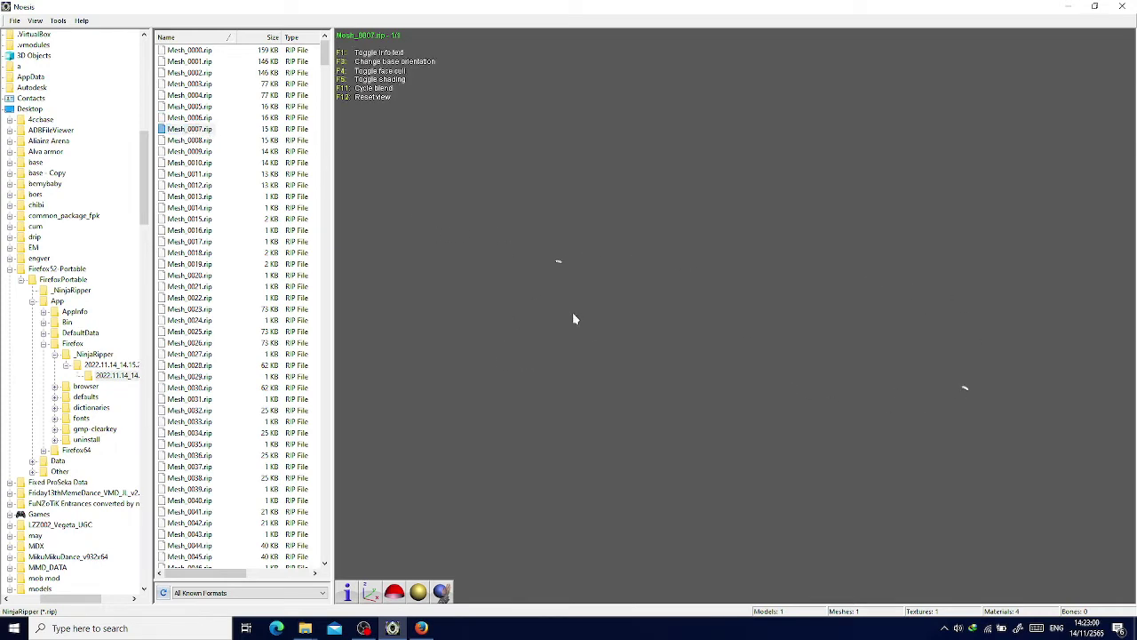
pyautogui.click(214, 142)
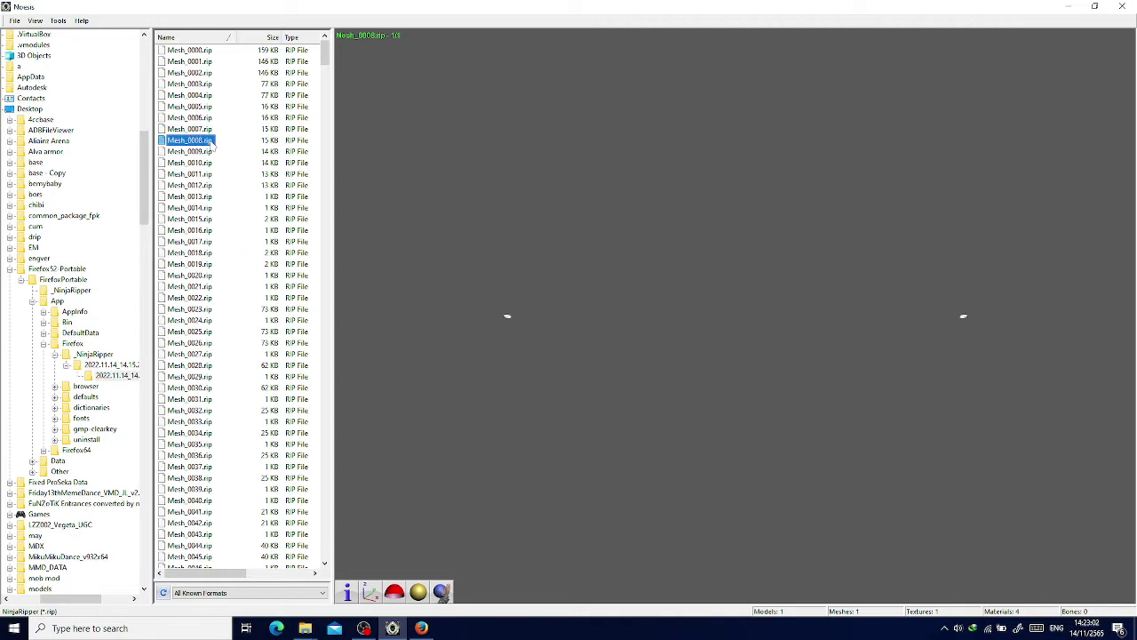
pyautogui.click(206, 151)
pyautogui.click(213, 163)
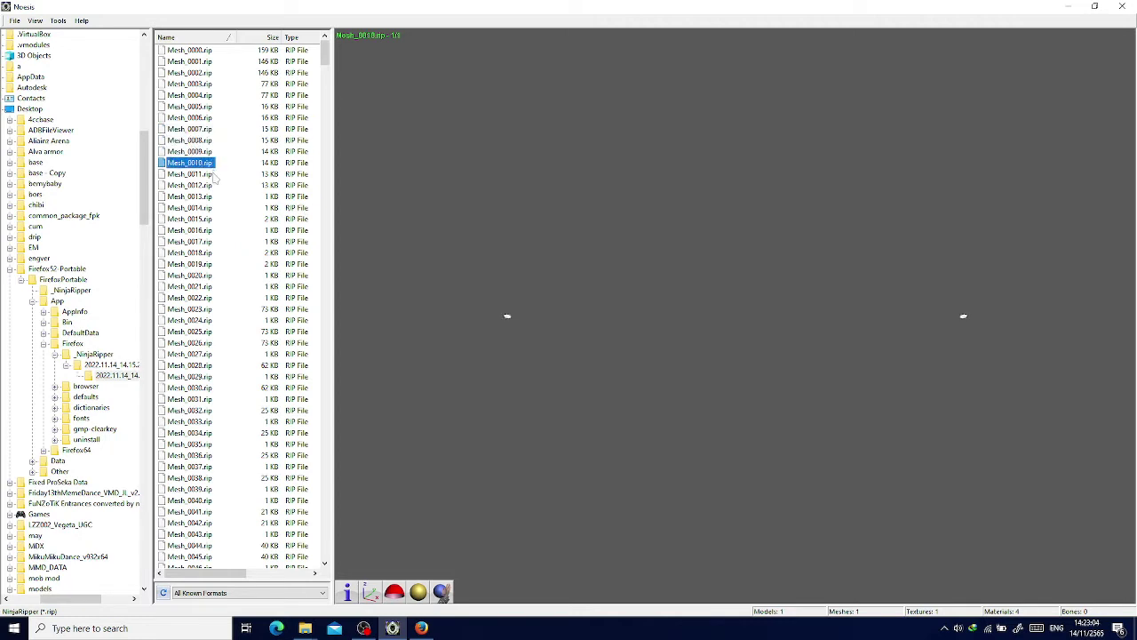
pyautogui.click(214, 174)
pyautogui.click(211, 186)
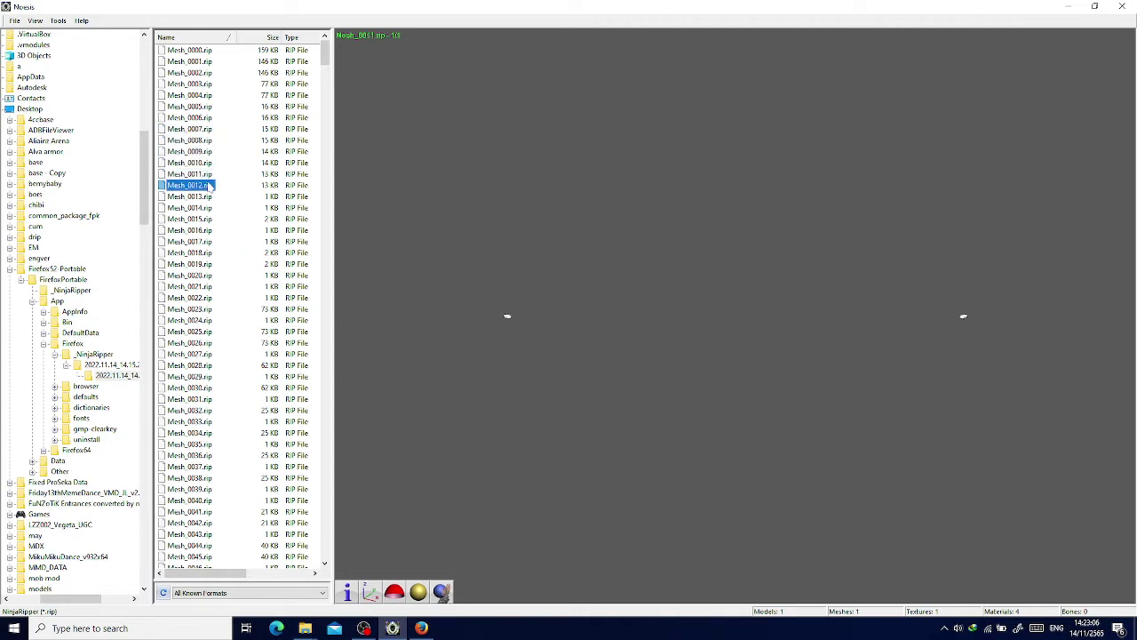
pyautogui.click(208, 196)
# Continue previewing Mesh_0014.rip, the character image, through Mesh_0022.rip.
pyautogui.click(213, 207)
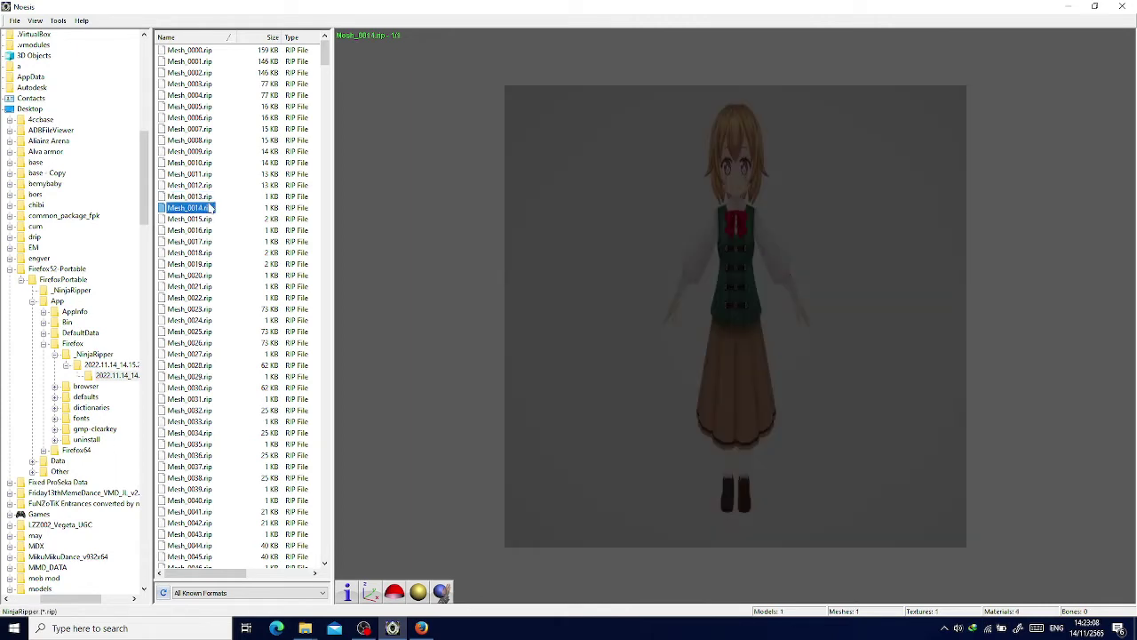
pyautogui.click(204, 219)
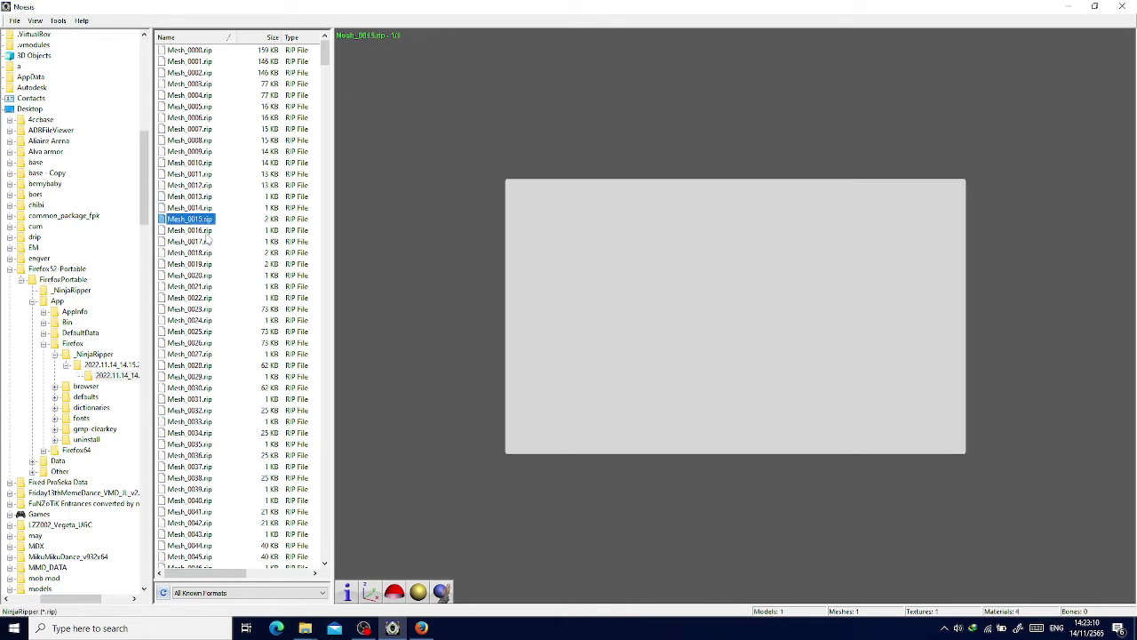
pyautogui.click(206, 233)
pyautogui.click(210, 242)
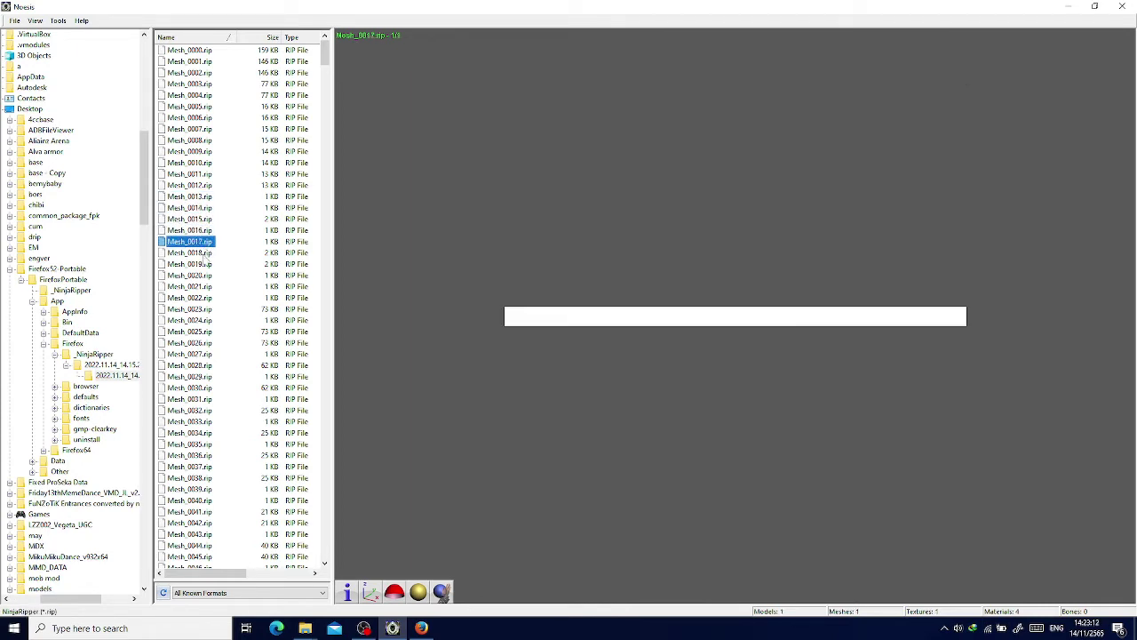
pyautogui.click(207, 253)
pyautogui.click(205, 264)
pyautogui.click(209, 275)
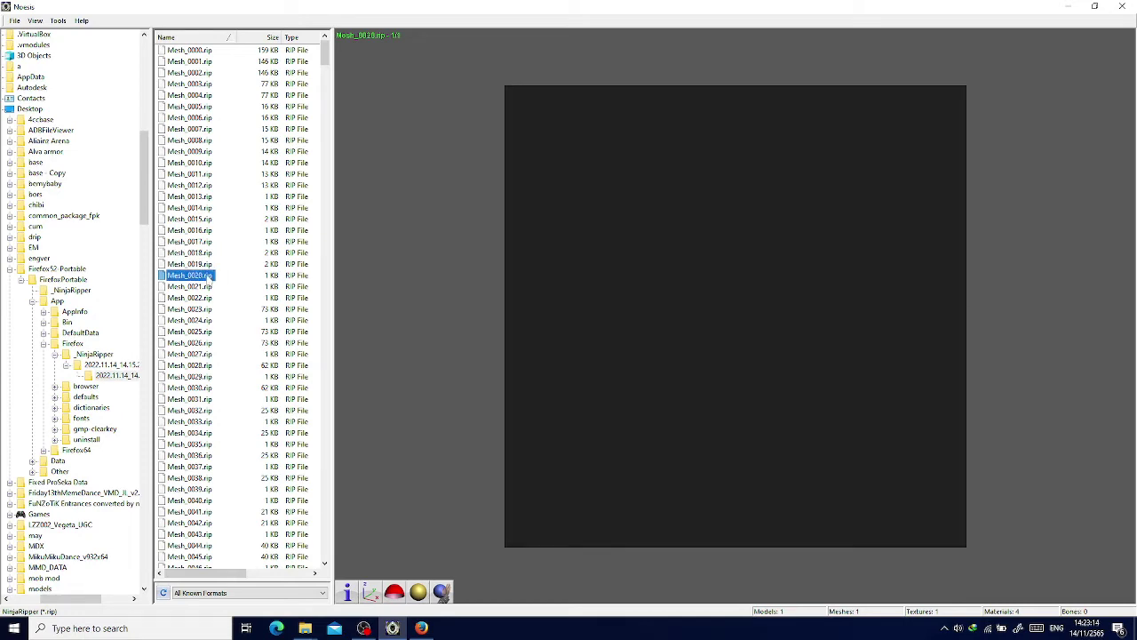
pyautogui.click(204, 286)
pyautogui.click(198, 298)
# Inspect the Mesh_0023 hair mesh and export it as an FBX file.
pyautogui.click(200, 308)
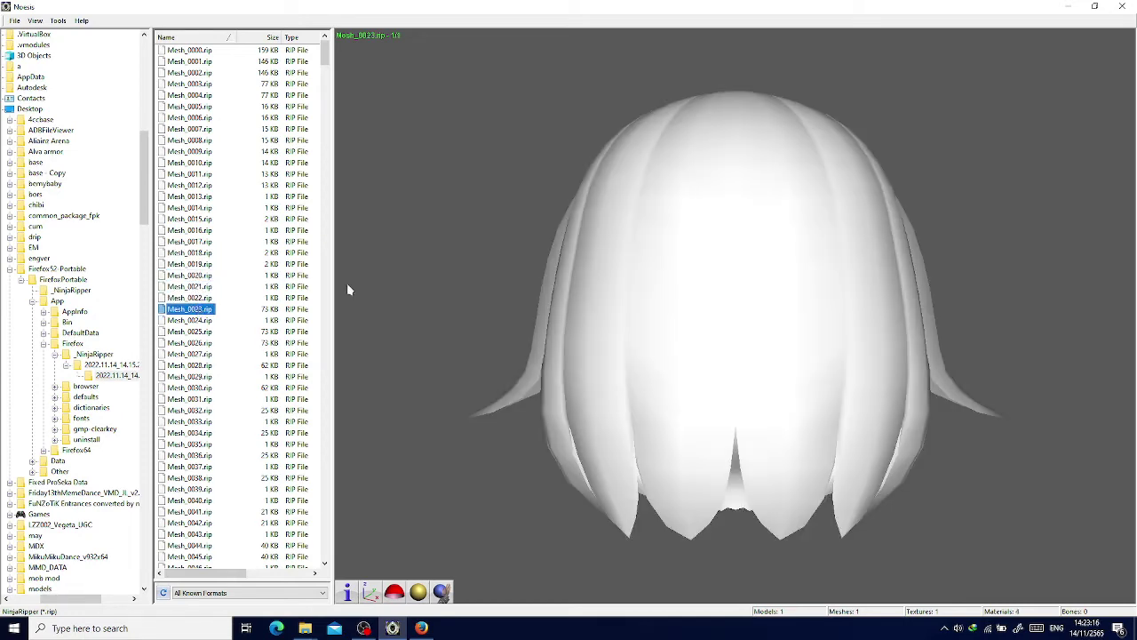
pyautogui.moveTo(347, 287); pyautogui.dragTo(380, 307)
pyautogui.rightClick(189, 308)
pyautogui.click(222, 329)
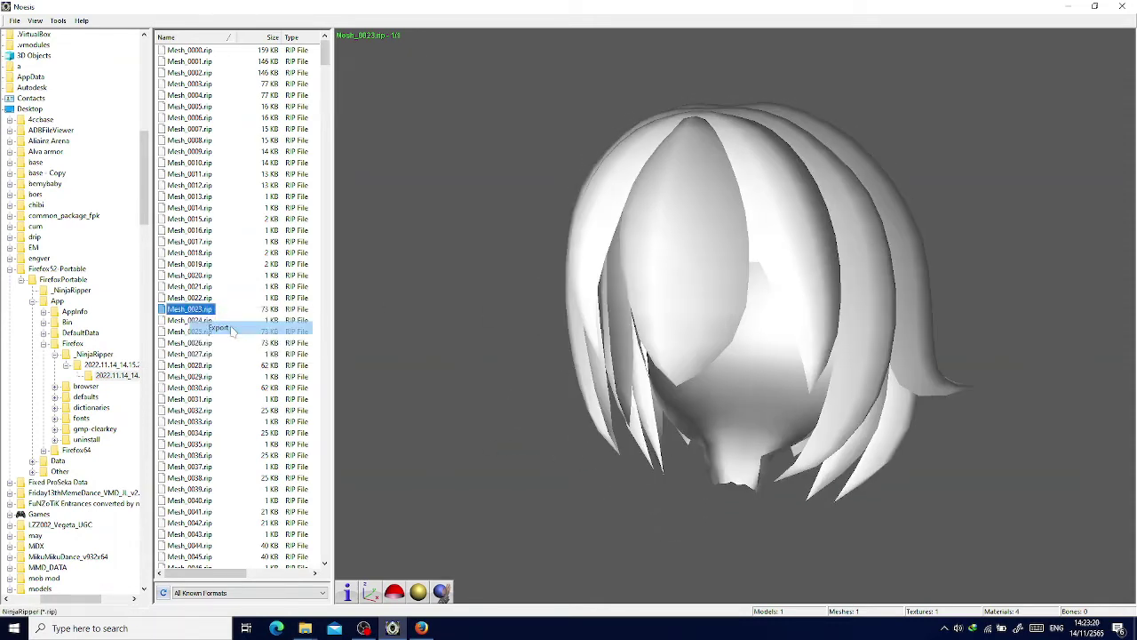
pyautogui.click(632, 434)
pyautogui.click(650, 329)
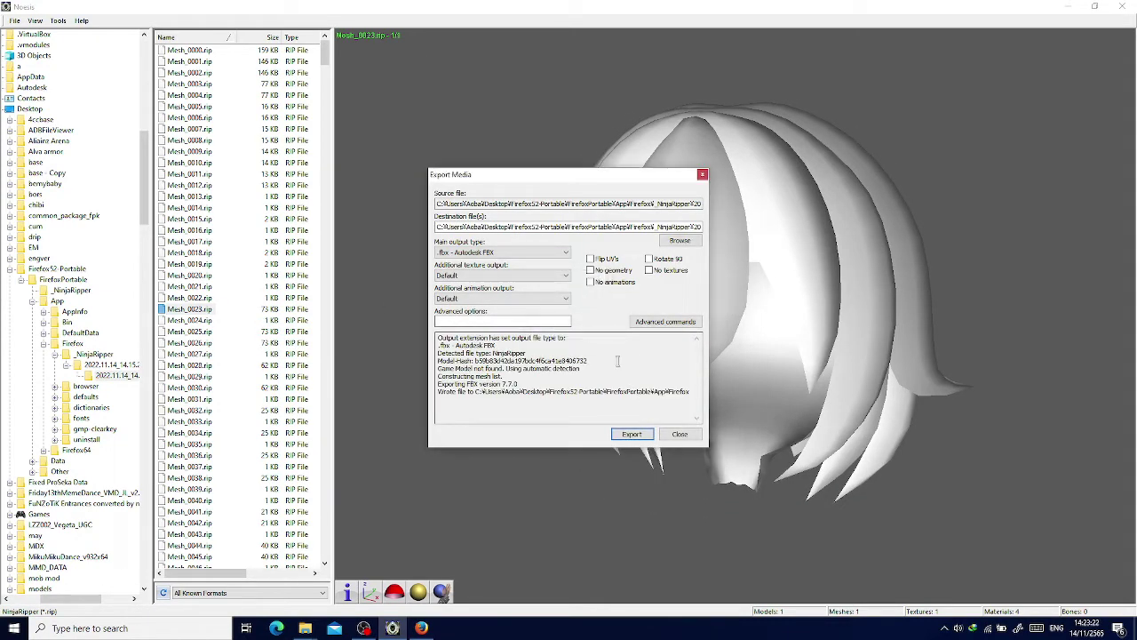
pyautogui.click(680, 434)
# Preview the Mesh_0025, 0026, 0028 and 0030 meshes, ending on the Mesh_0032 shoes.
pyautogui.scroll(-3, 241, 289)
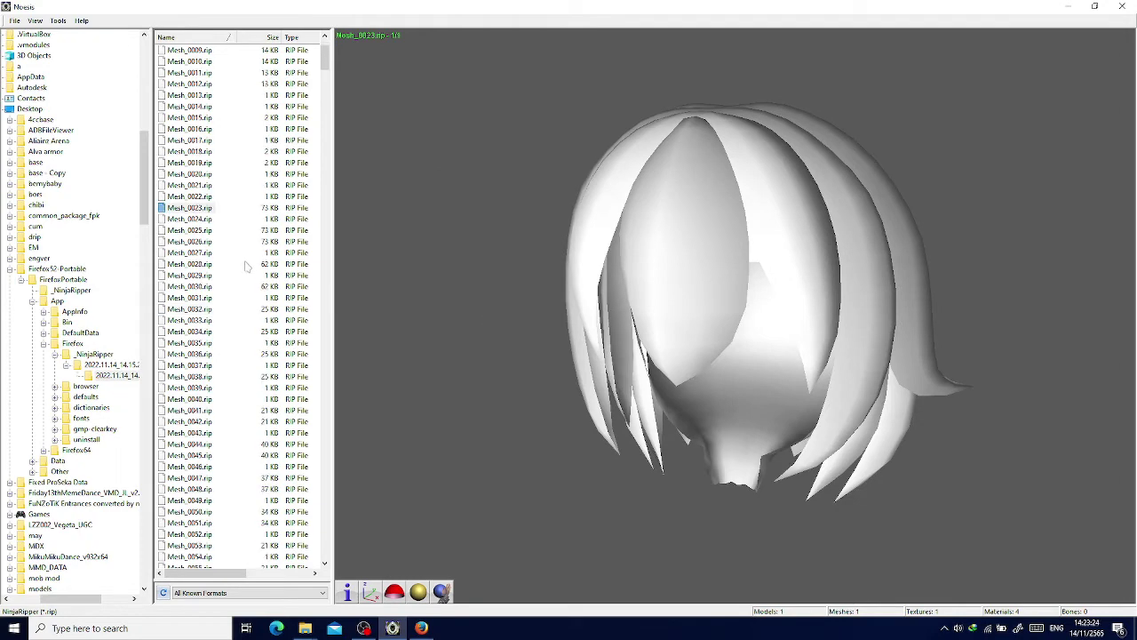
pyautogui.click(205, 230)
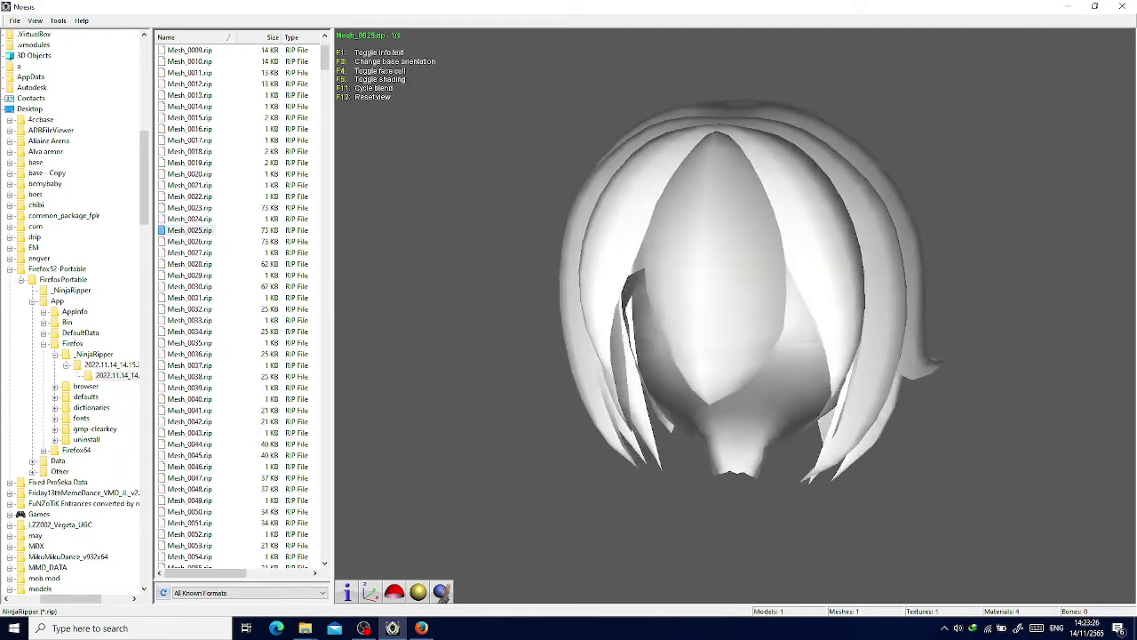
pyautogui.click(205, 241)
pyautogui.click(203, 265)
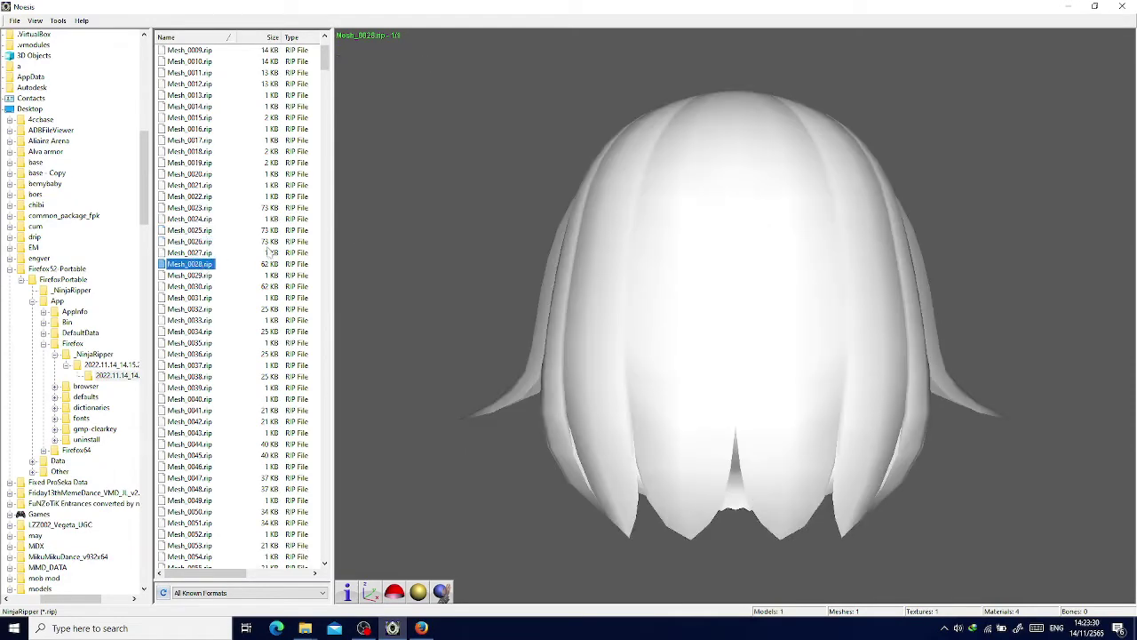
pyautogui.moveTo(486, 244); pyautogui.dragTo(524, 247)
pyautogui.click(203, 263)
pyautogui.click(211, 287)
pyautogui.click(206, 309)
pyautogui.moveTo(623, 311); pyautogui.dragTo(751, 321)
# Export the Mesh_0032 shoes as an FBX file.
pyautogui.rightClick(205, 310)
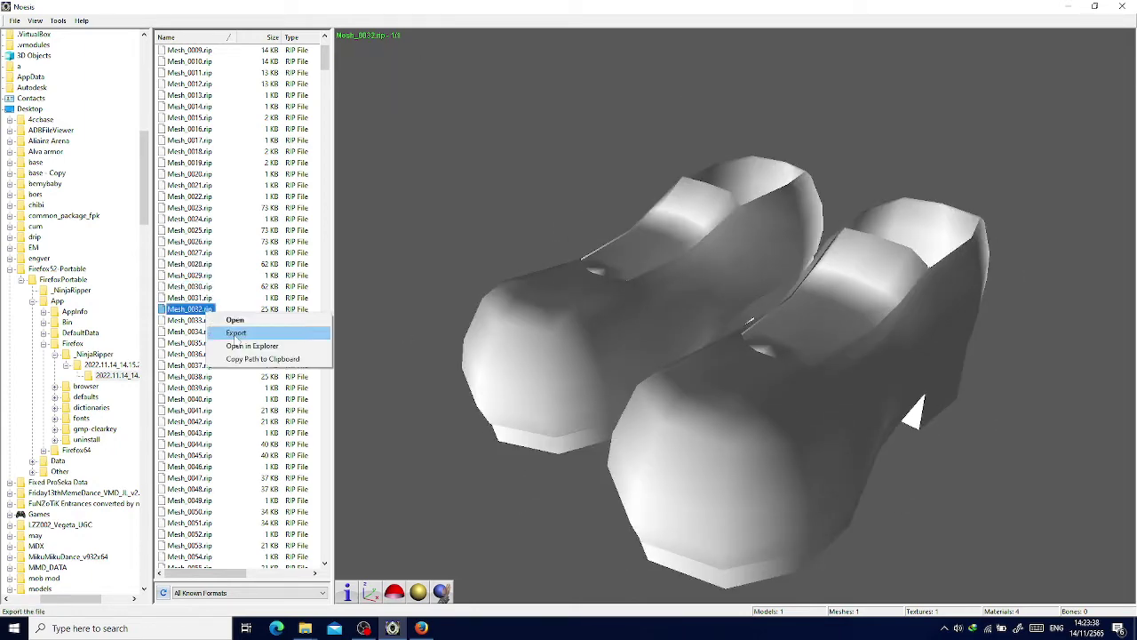
pyautogui.click(233, 336)
pyautogui.click(629, 432)
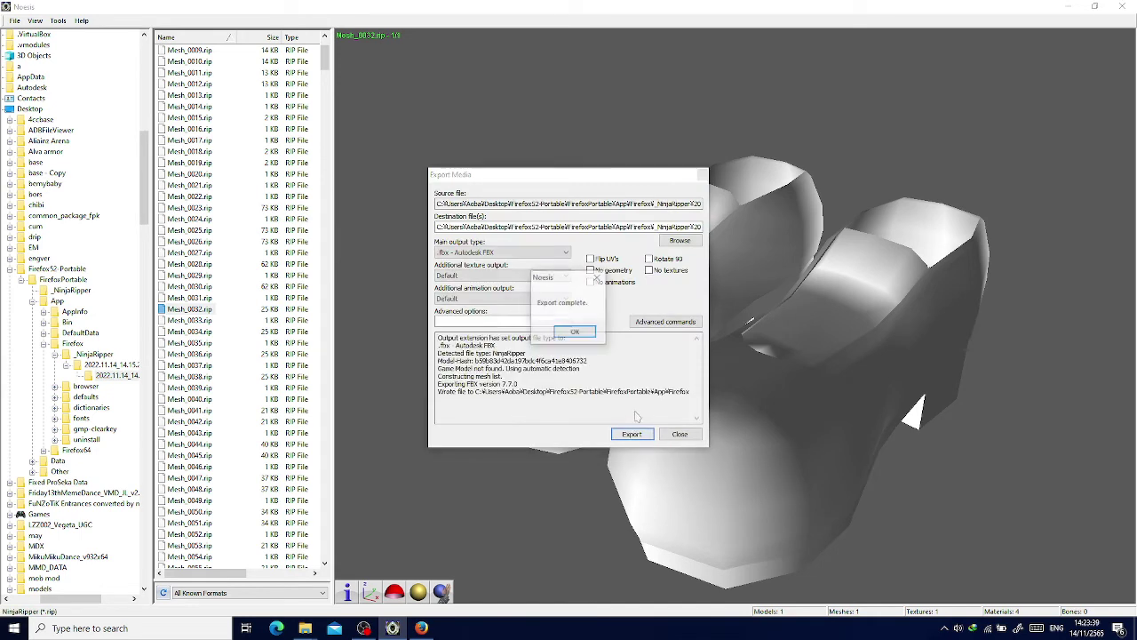
pyautogui.click(577, 333)
# Preview the Mesh_0034, Mesh_0038, Mesh_0041 and Mesh_0042 meshes.
pyautogui.click(189, 332)
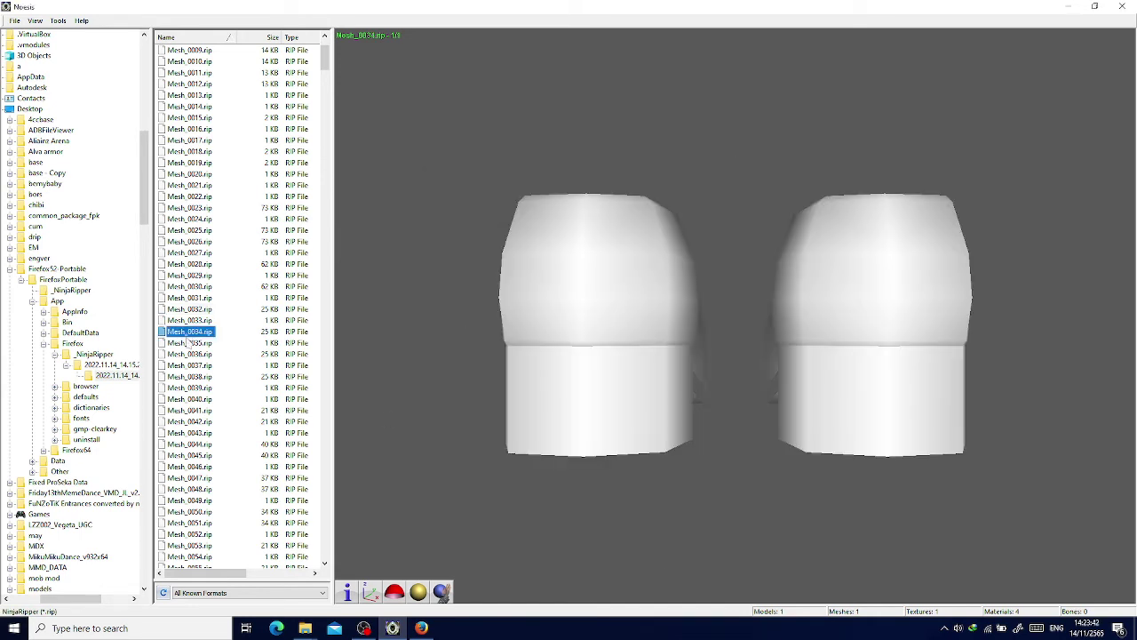
pyautogui.scroll(-1, 189, 351)
pyautogui.click(188, 343)
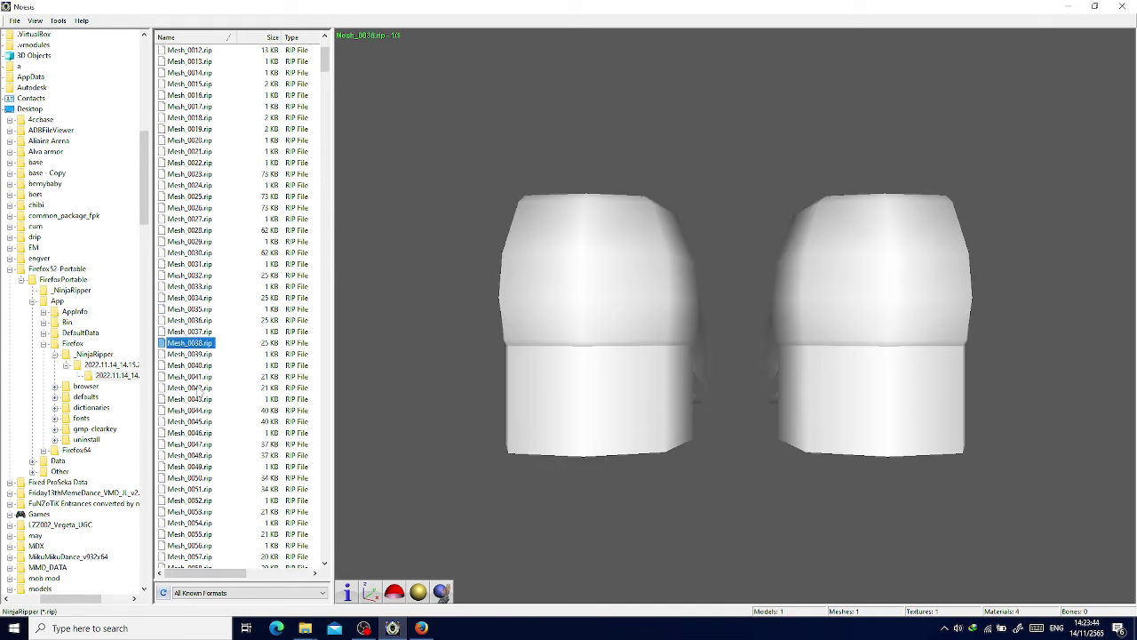
pyautogui.click(194, 378)
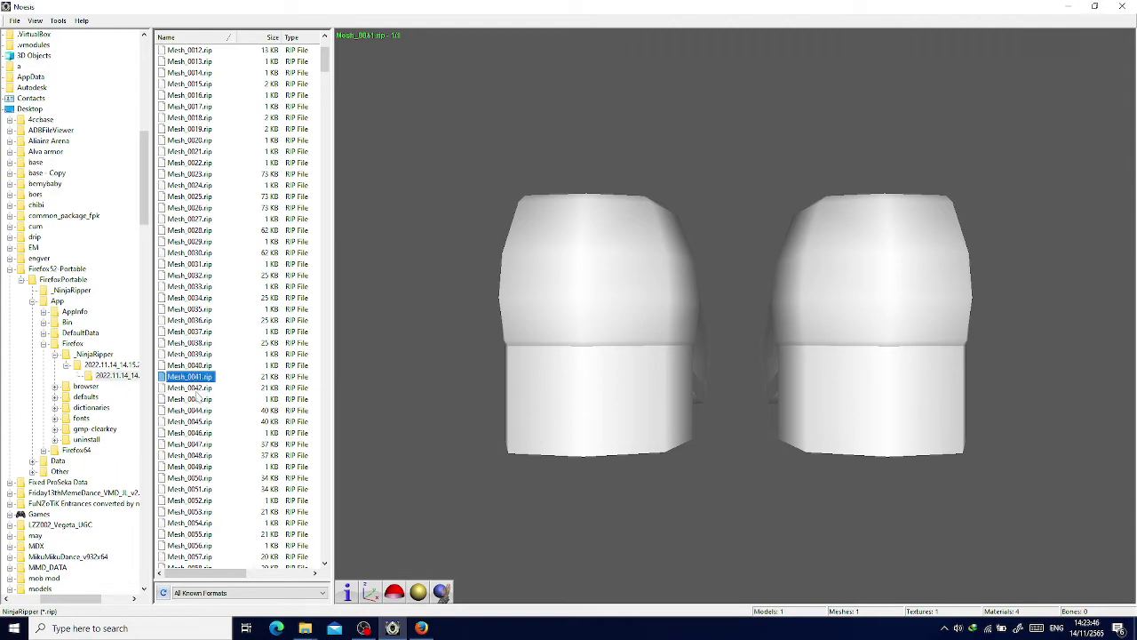
pyautogui.click(196, 391)
# Inspect the Mesh_0044 skirt and export it as an FBX file.
pyautogui.click(189, 409)
pyautogui.moveTo(711, 355); pyautogui.dragTo(496, 390)
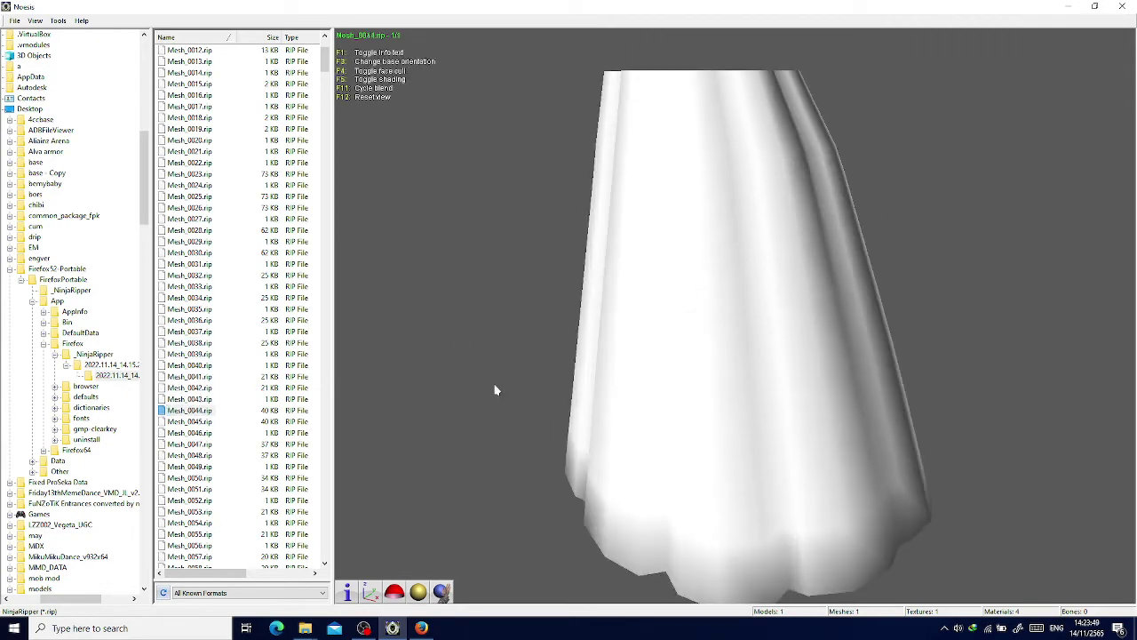
pyautogui.rightClick(201, 410)
pyautogui.click(228, 430)
pyautogui.click(632, 433)
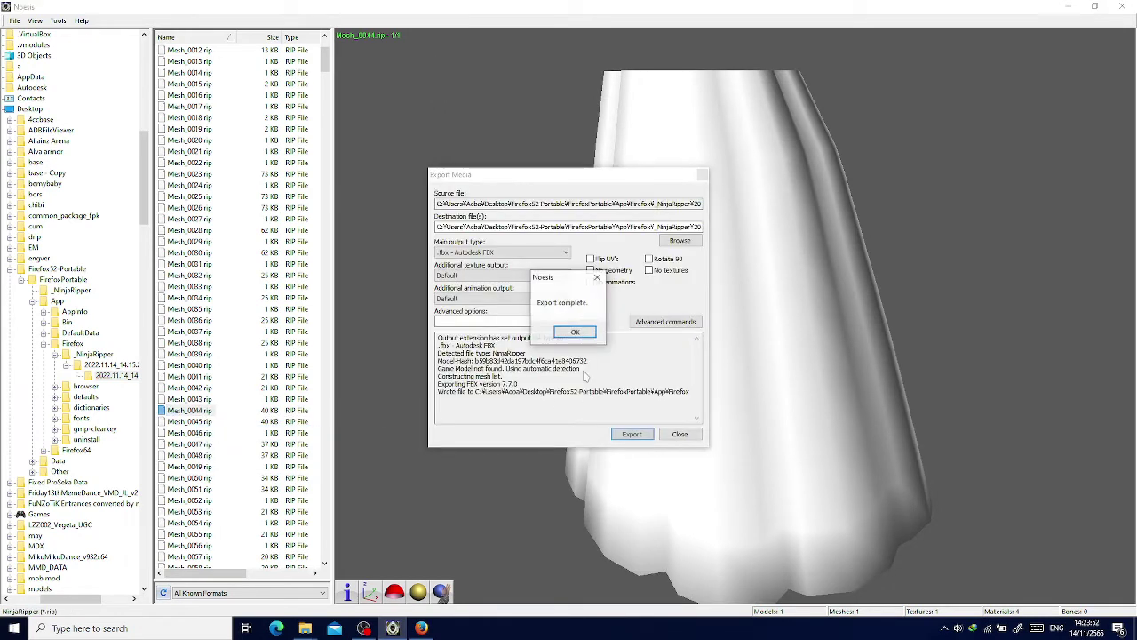
pyautogui.click(575, 332)
pyautogui.click(680, 434)
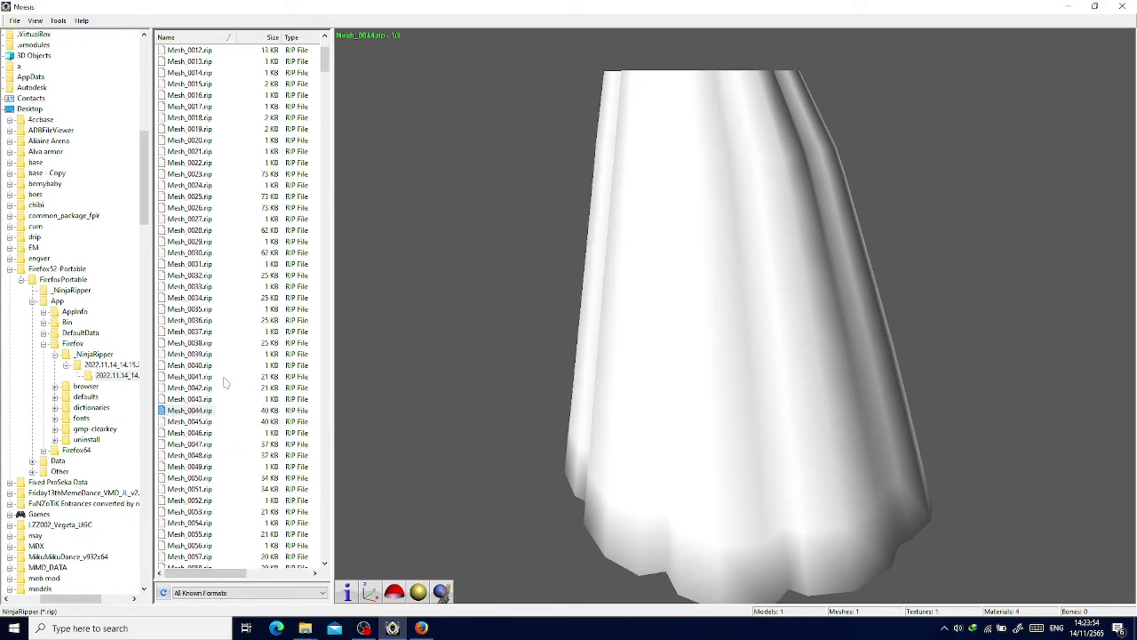
# Preview Mesh_0045 through Mesh_0053, settling back on Mesh_0051.
pyautogui.scroll(-1, 225, 382)
pyautogui.click(177, 389)
pyautogui.click(189, 410)
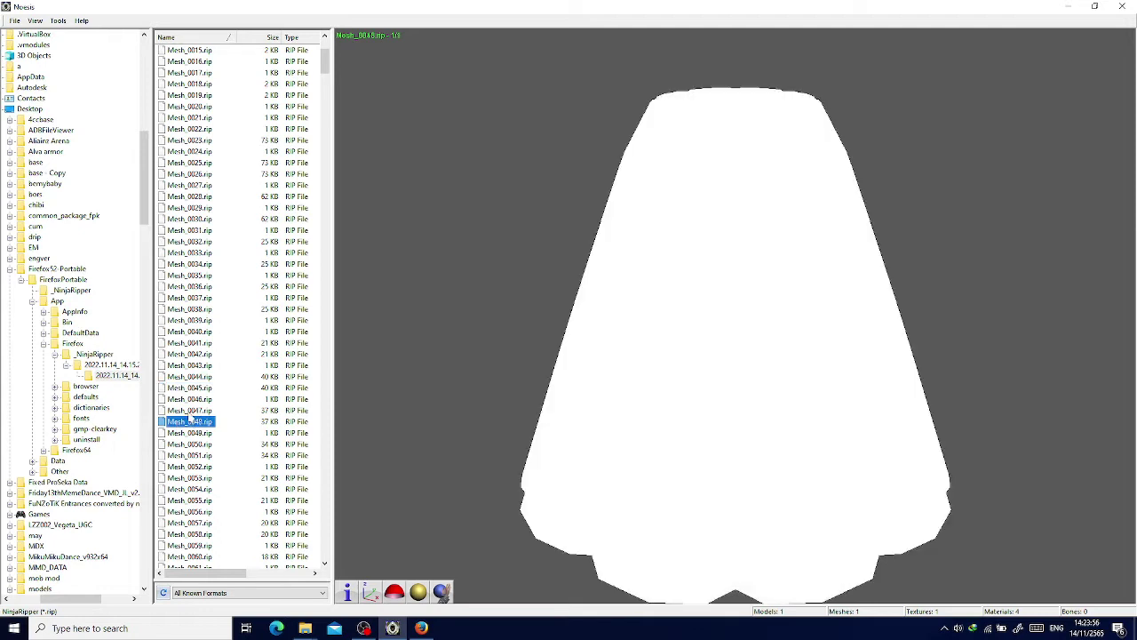
pyautogui.click(189, 455)
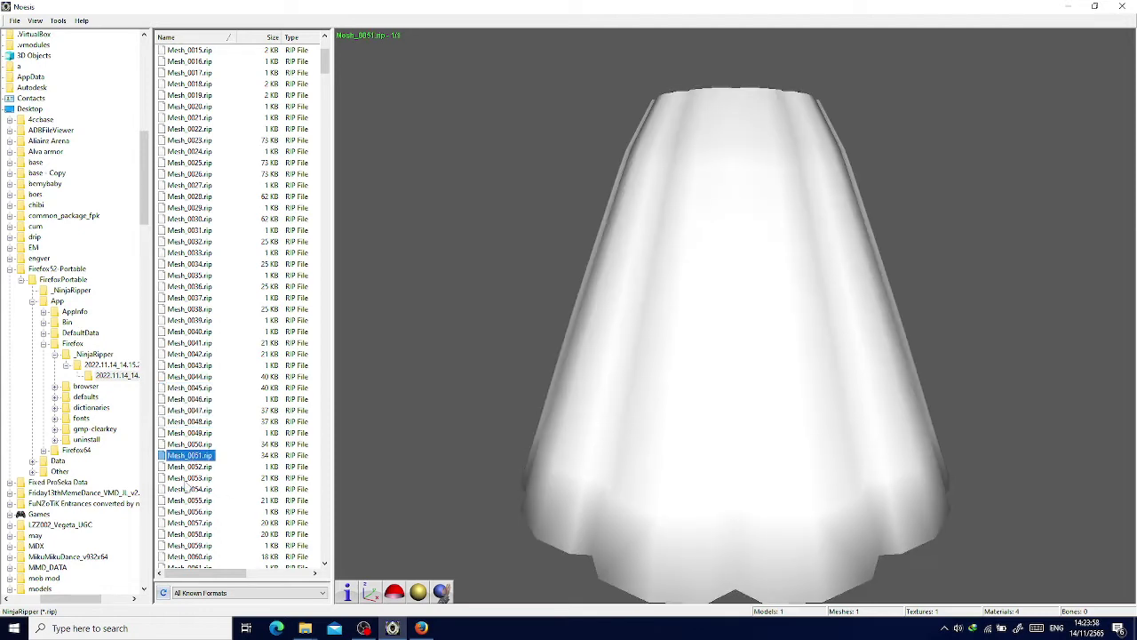
pyautogui.click(184, 478)
pyautogui.click(199, 455)
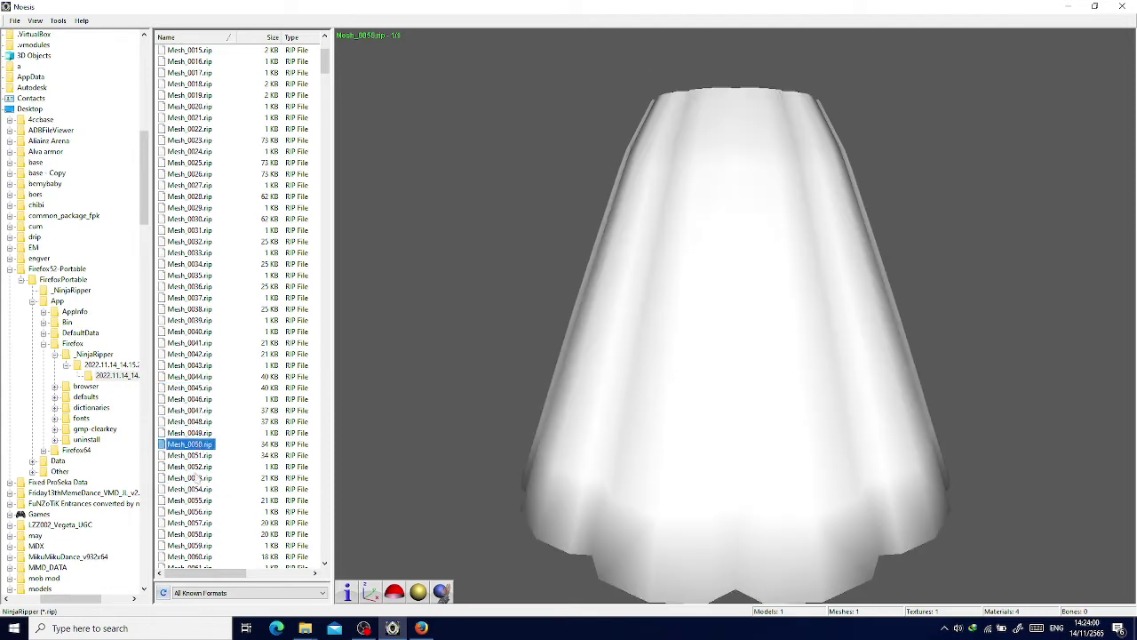
# Open and inspect the Mesh_0053 top, then export it as an FBX file.
pyautogui.rightClick(206, 480)
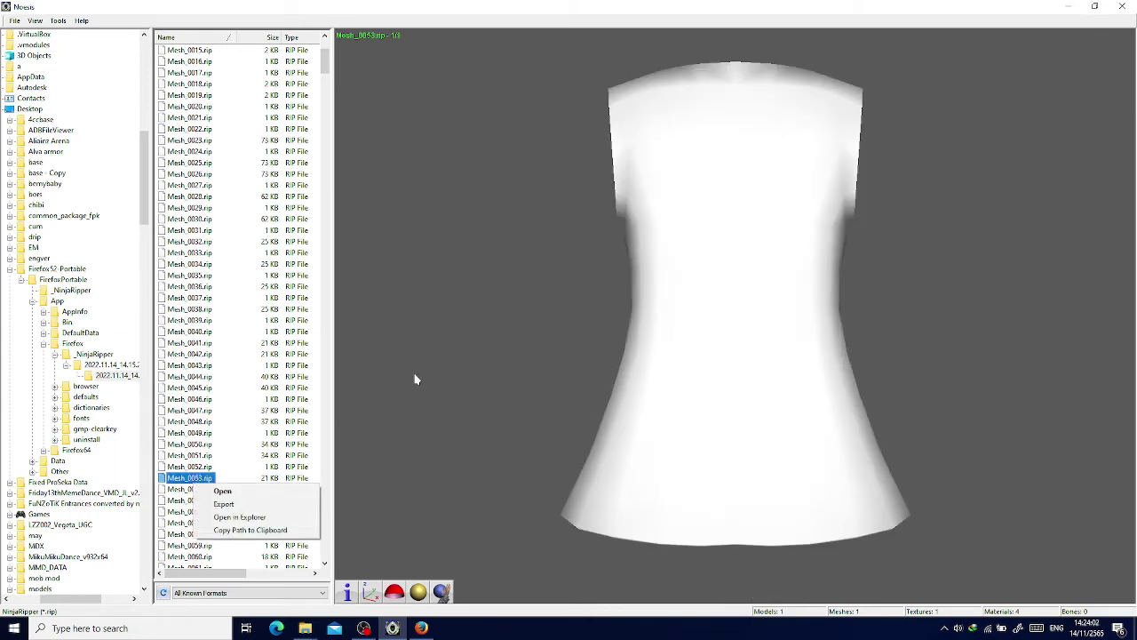
pyautogui.click(223, 491)
pyautogui.moveTo(668, 150); pyautogui.dragTo(755, 151)
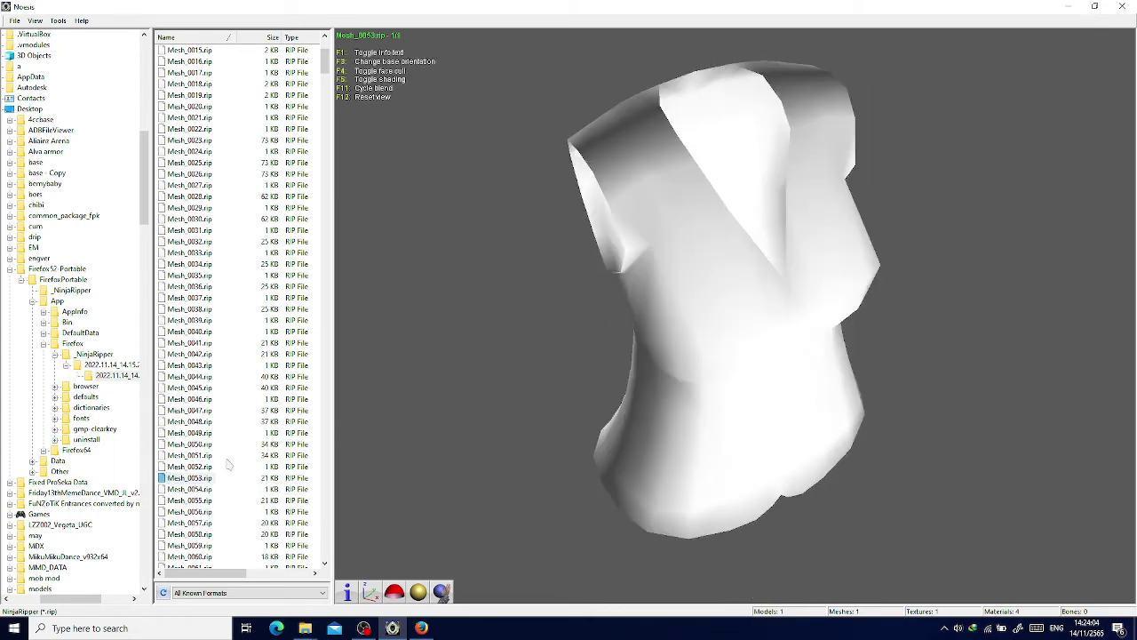
pyautogui.rightClick(206, 481)
pyautogui.click(233, 502)
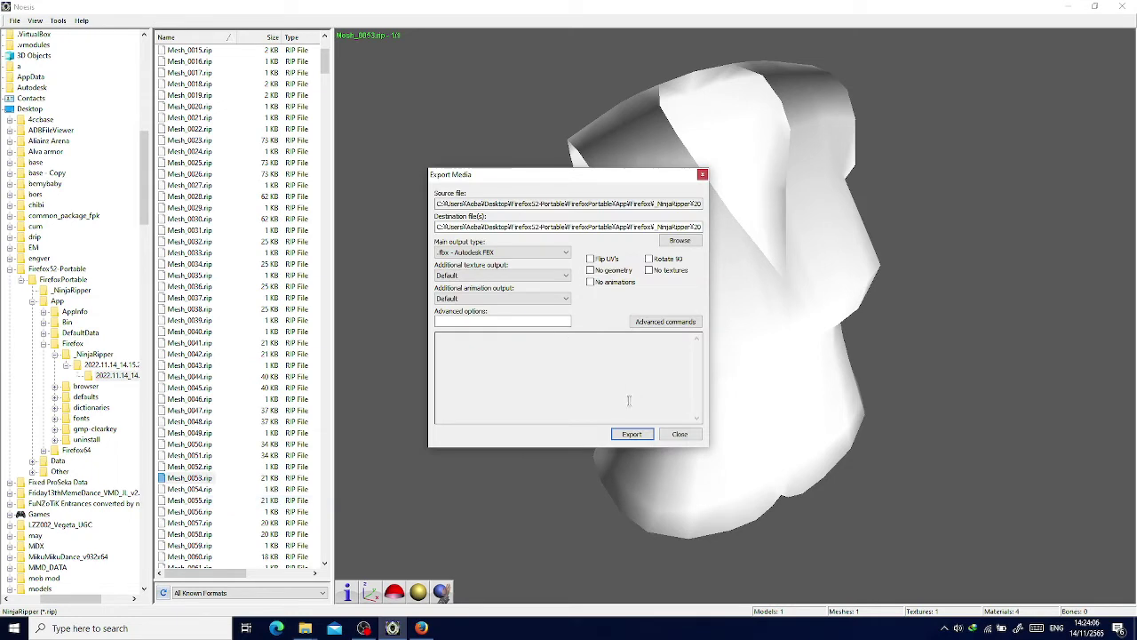
pyautogui.click(632, 434)
pyautogui.click(586, 337)
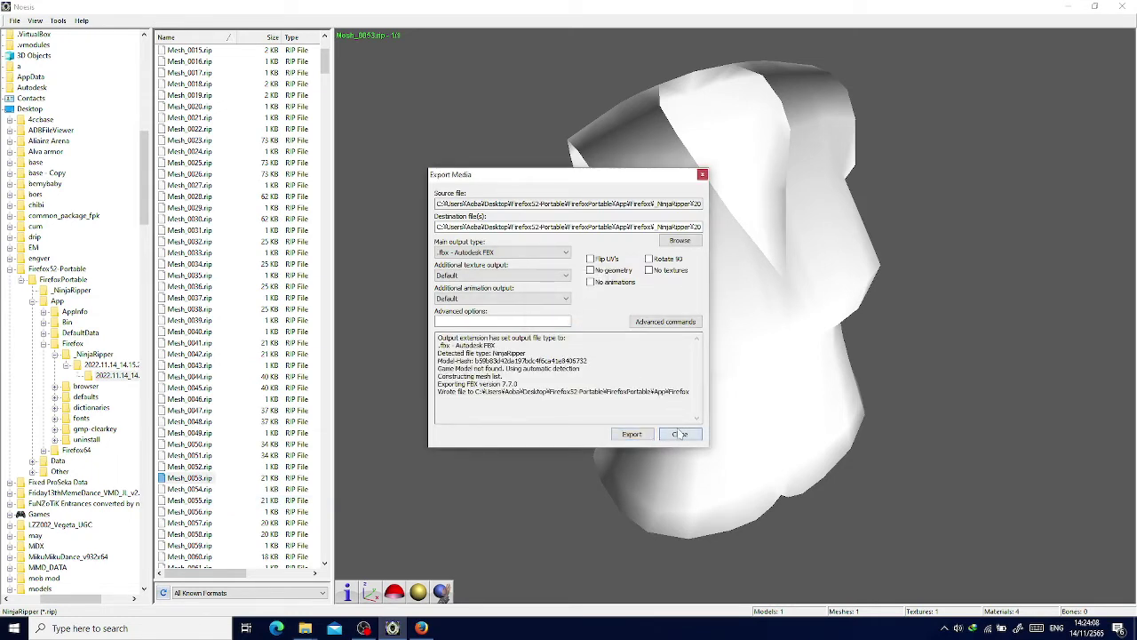
pyautogui.click(680, 434)
# Preview the Mesh_0055, 0057, 0058, 0060 and 0062 meshes.
pyautogui.scroll(-1, 217, 471)
pyautogui.click(204, 467)
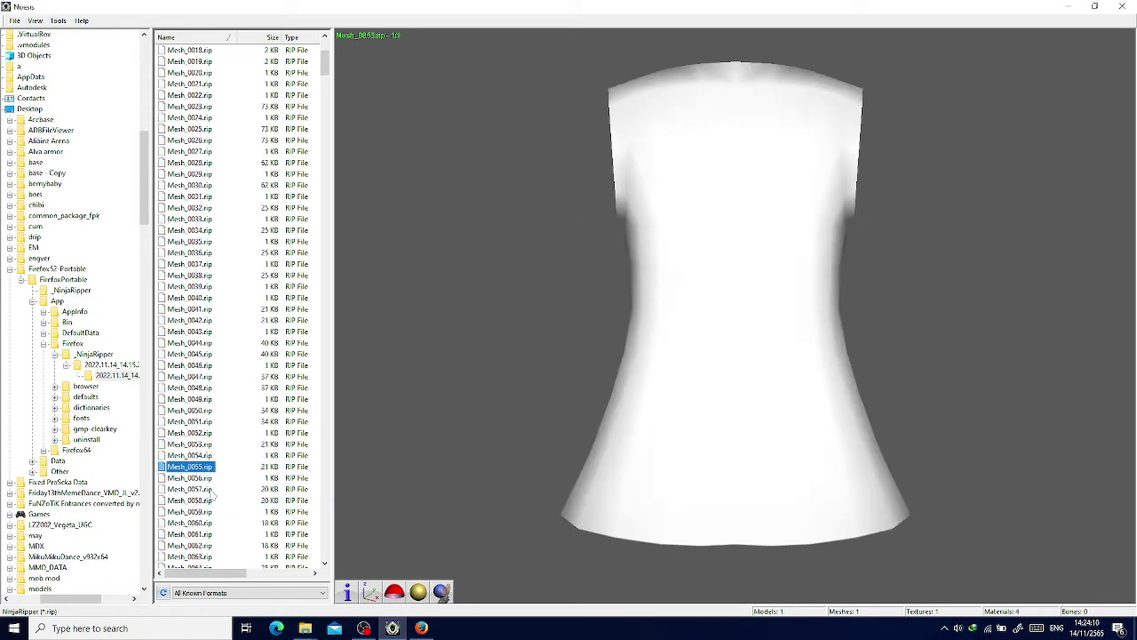
pyautogui.click(207, 490)
pyautogui.click(200, 501)
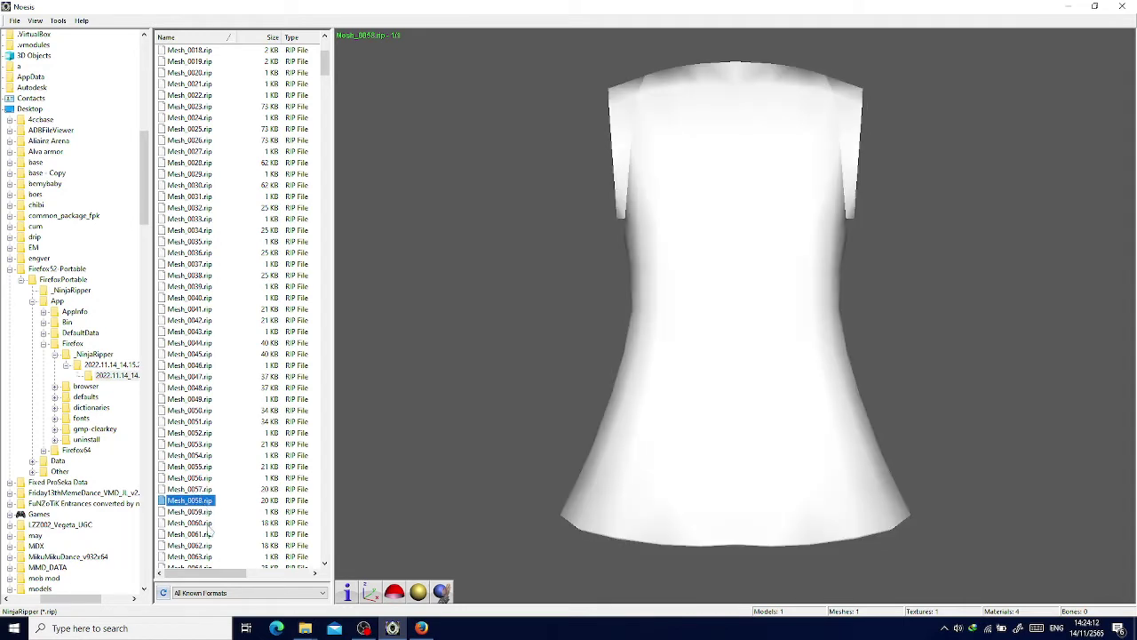
pyautogui.click(206, 524)
pyautogui.scroll(-3, 233, 484)
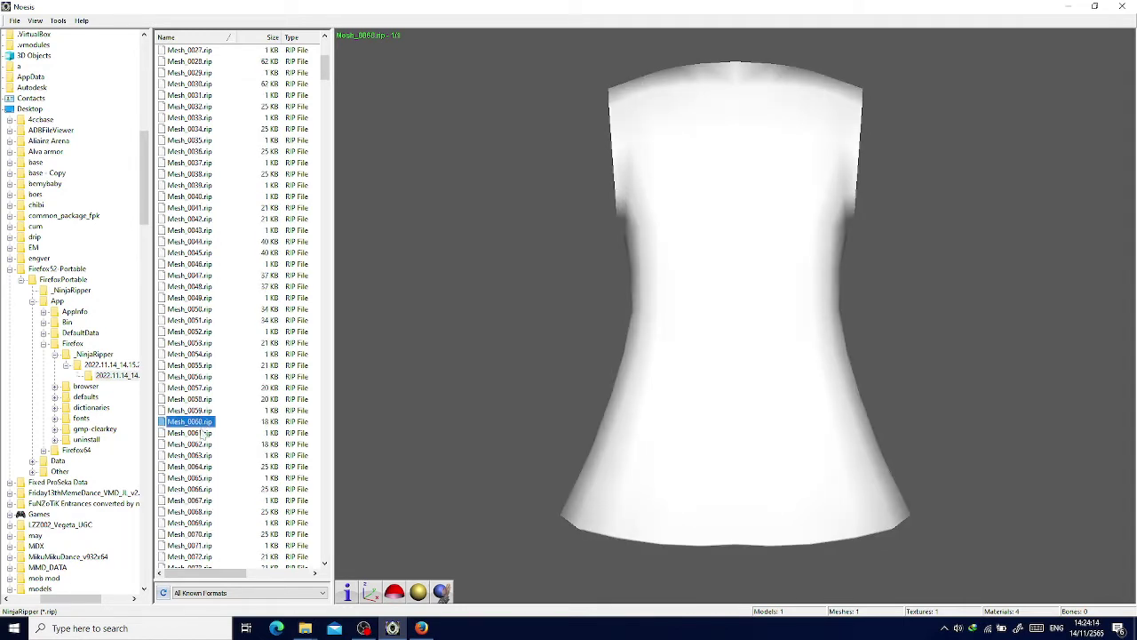
pyautogui.click(195, 444)
# Inspect the Mesh_0064 bow and export it as an FBX file.
pyautogui.click(206, 466)
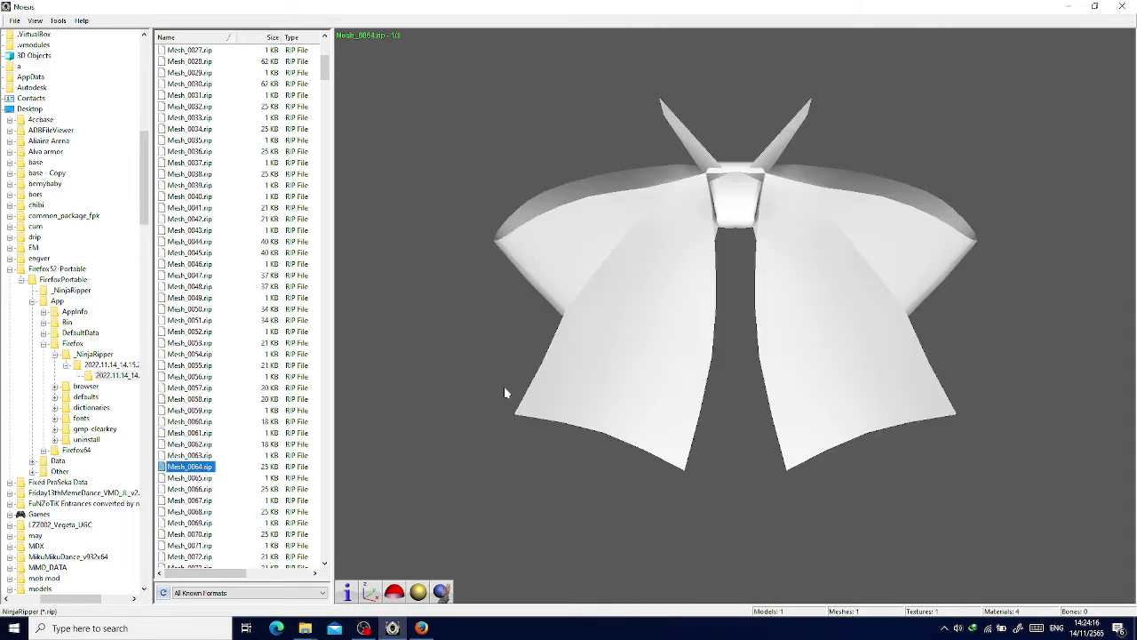
pyautogui.moveTo(504, 392); pyautogui.dragTo(398, 420)
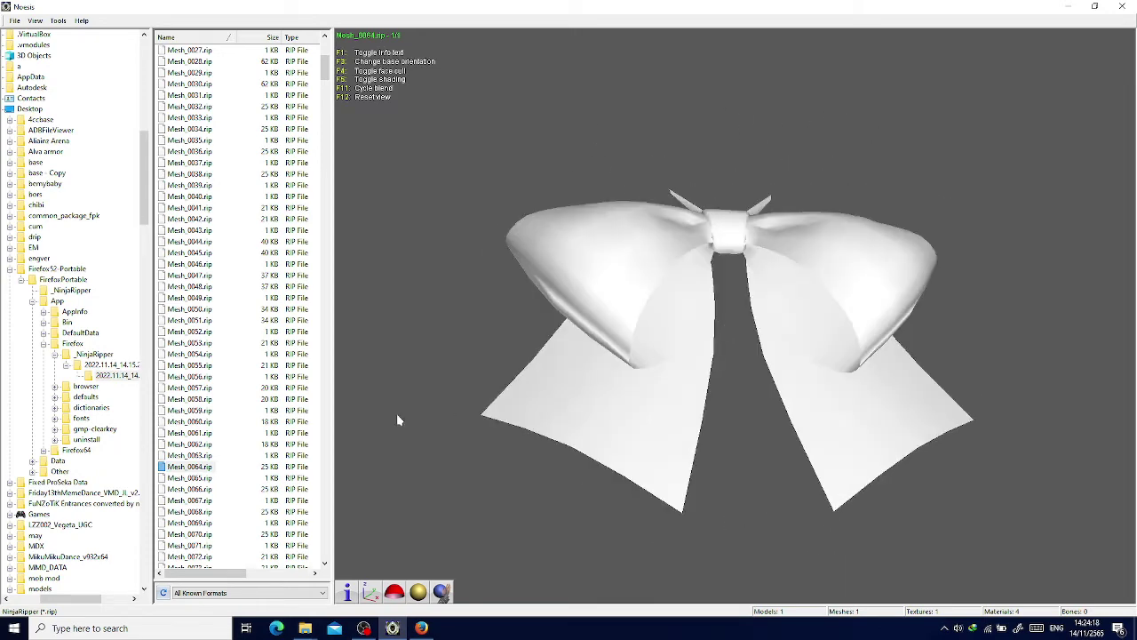
pyautogui.rightClick(175, 467)
pyautogui.click(233, 492)
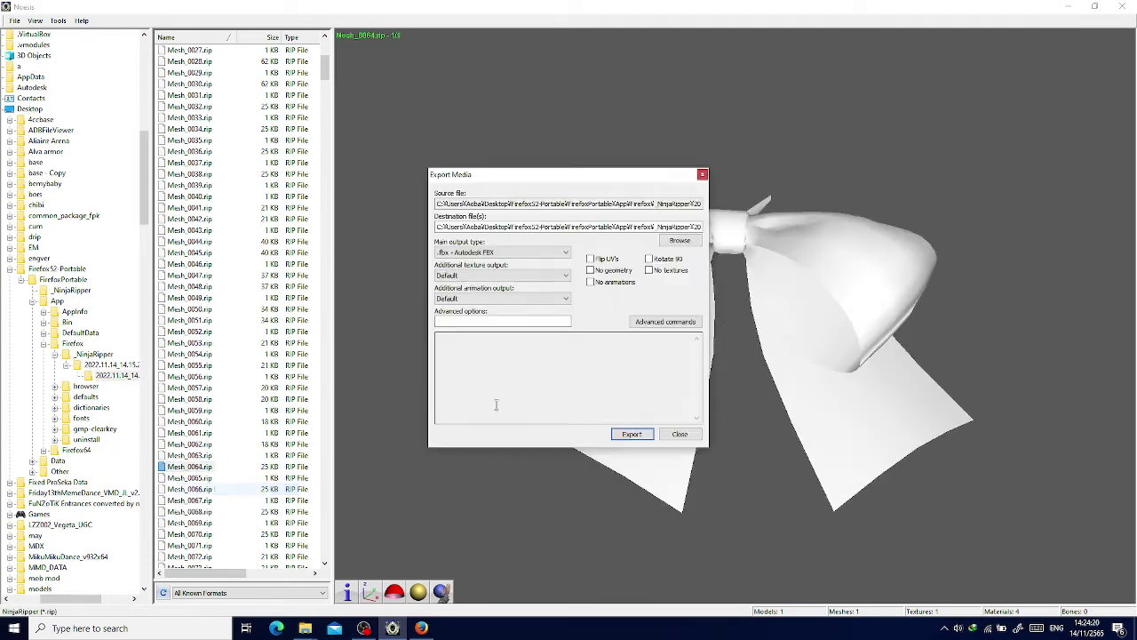
pyautogui.click(631, 433)
pyautogui.click(575, 333)
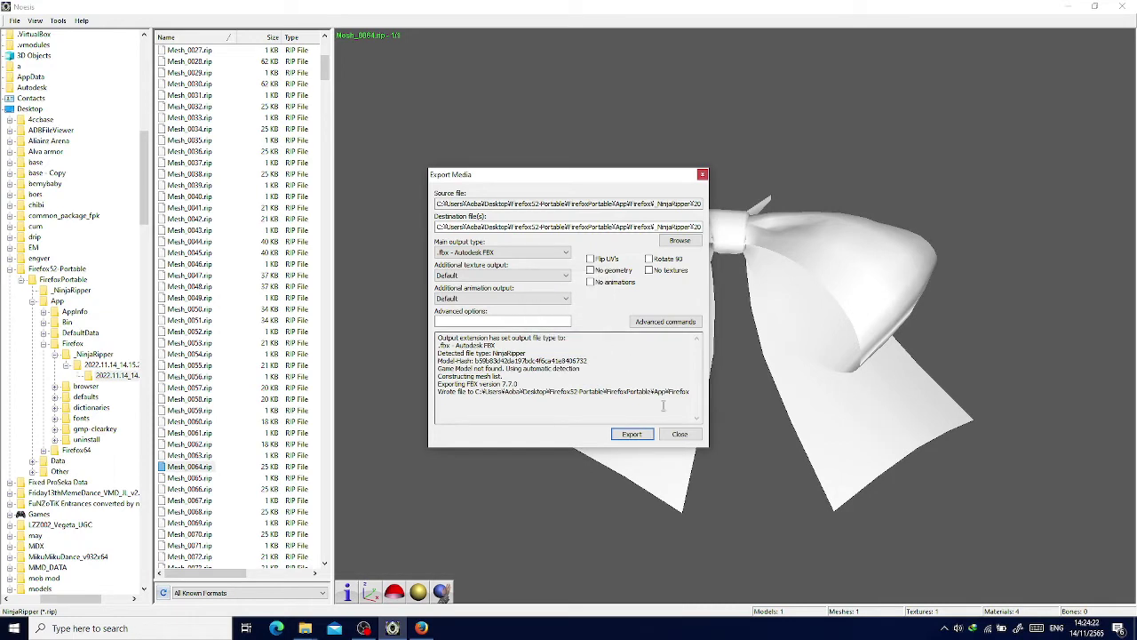
pyautogui.click(679, 433)
# Preview the Mesh_0066, 0068, 0070, 0072 and 0073 meshes.
pyautogui.scroll(-2, 217, 456)
pyautogui.click(197, 421)
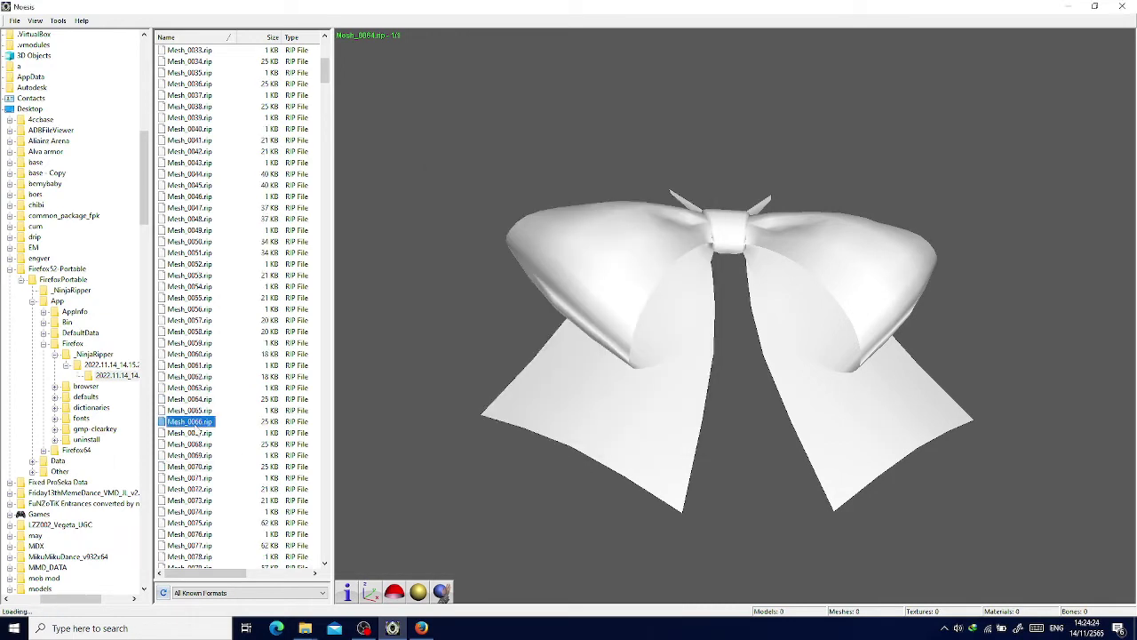
pyautogui.click(203, 444)
pyautogui.click(205, 466)
pyautogui.scroll(-1, 207, 468)
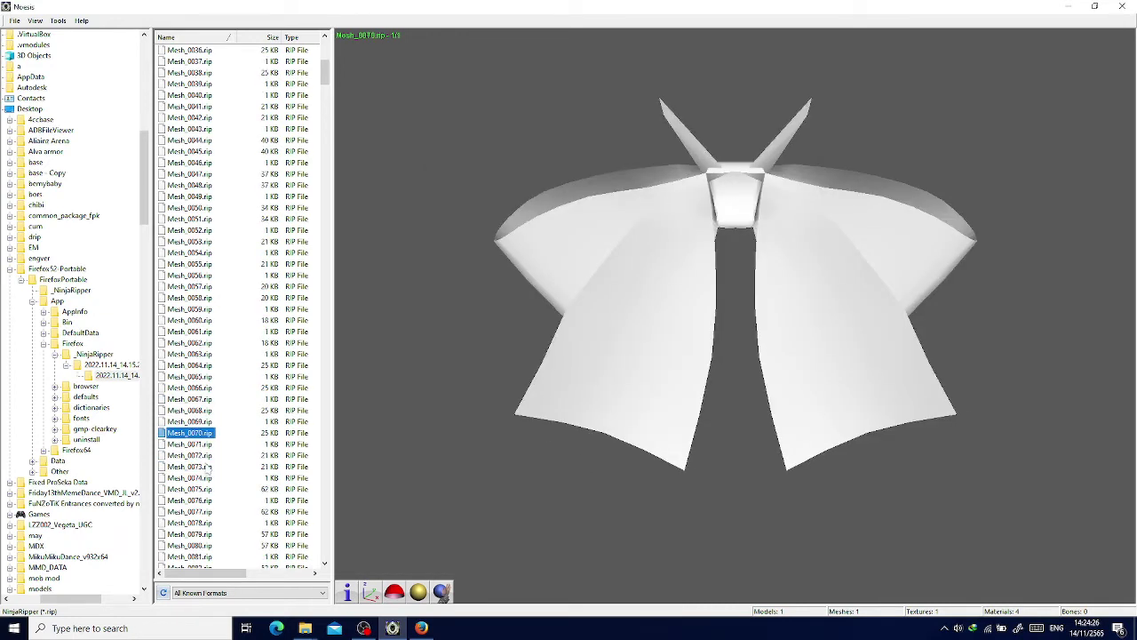
pyautogui.click(205, 455)
pyautogui.click(205, 467)
# Check Mesh_0075.rip, reset to a front view with F12, and export it as Autodesk FBX.
pyautogui.click(212, 488)
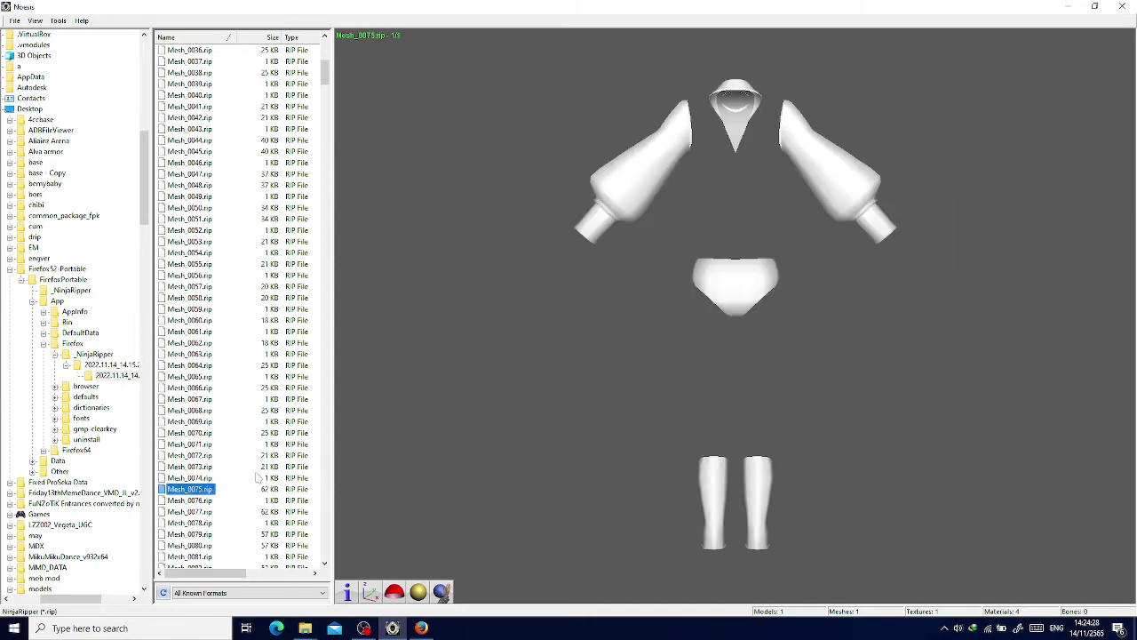
pyautogui.moveTo(551, 355); pyautogui.dragTo(711, 355)
pyautogui.press('F12')
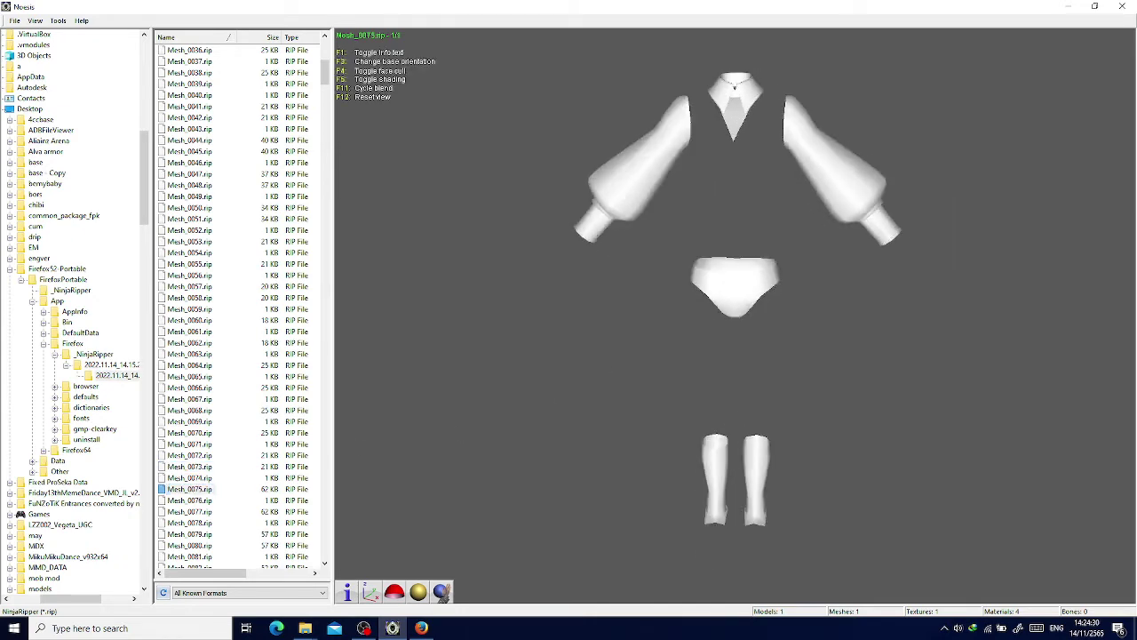
pyautogui.rightClick(210, 489)
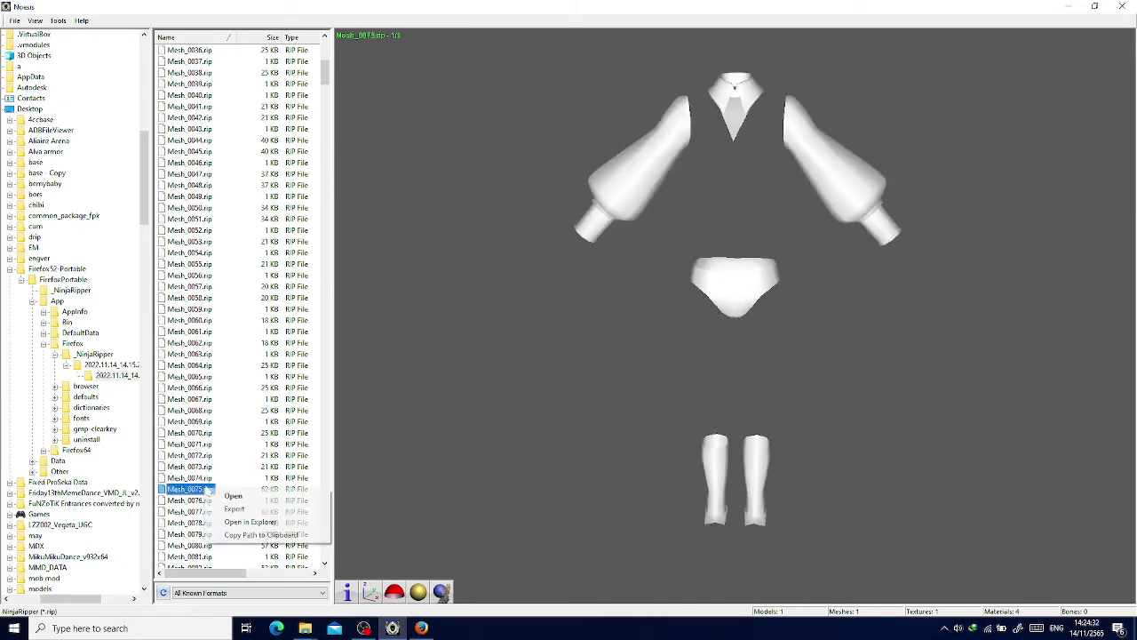
pyautogui.click(241, 506)
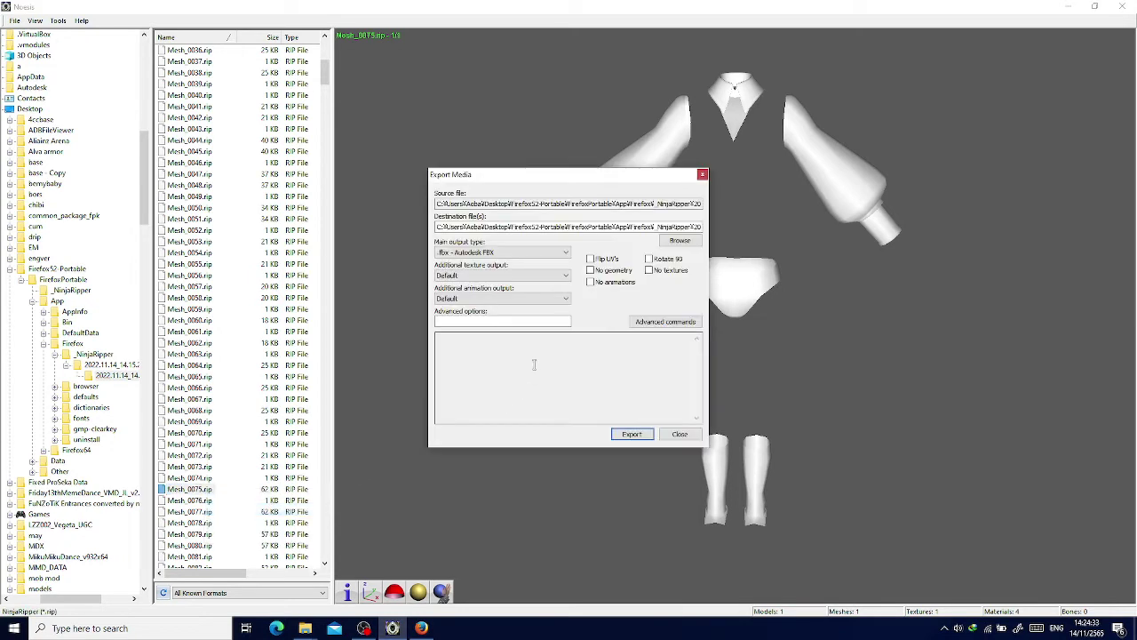
pyautogui.click(632, 434)
pyautogui.click(645, 329)
pyautogui.click(680, 433)
pyautogui.scroll(-2, 296, 433)
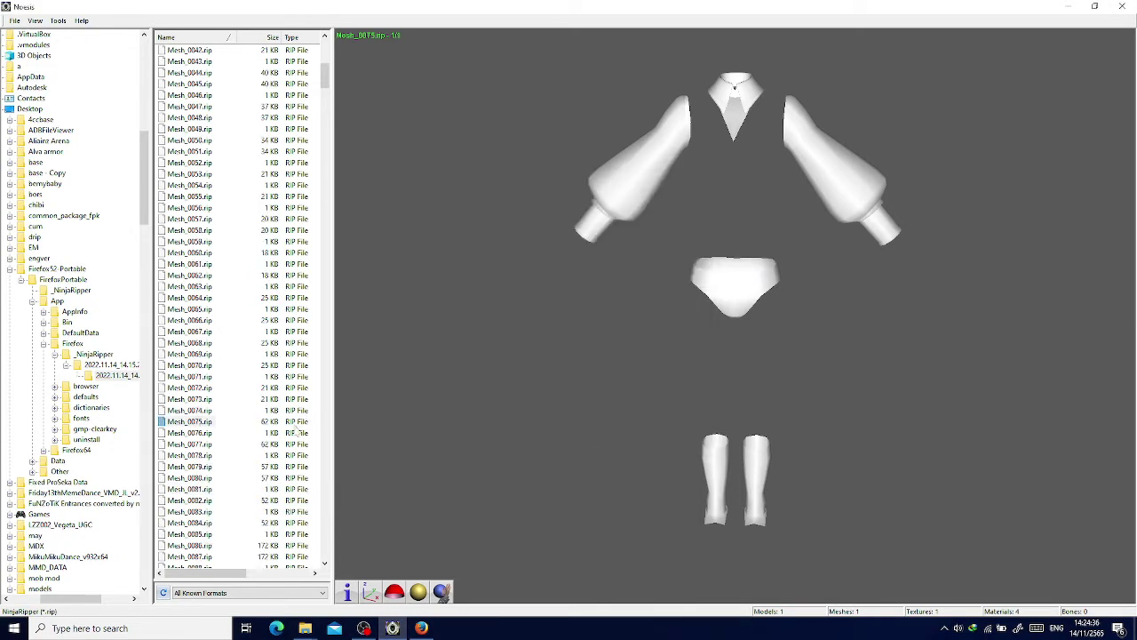
# Preview Mesh_0077 through Mesh_0086, the head, hands and legs mesh, in Noesis.
pyautogui.click(211, 444)
pyautogui.click(212, 477)
pyautogui.click(212, 466)
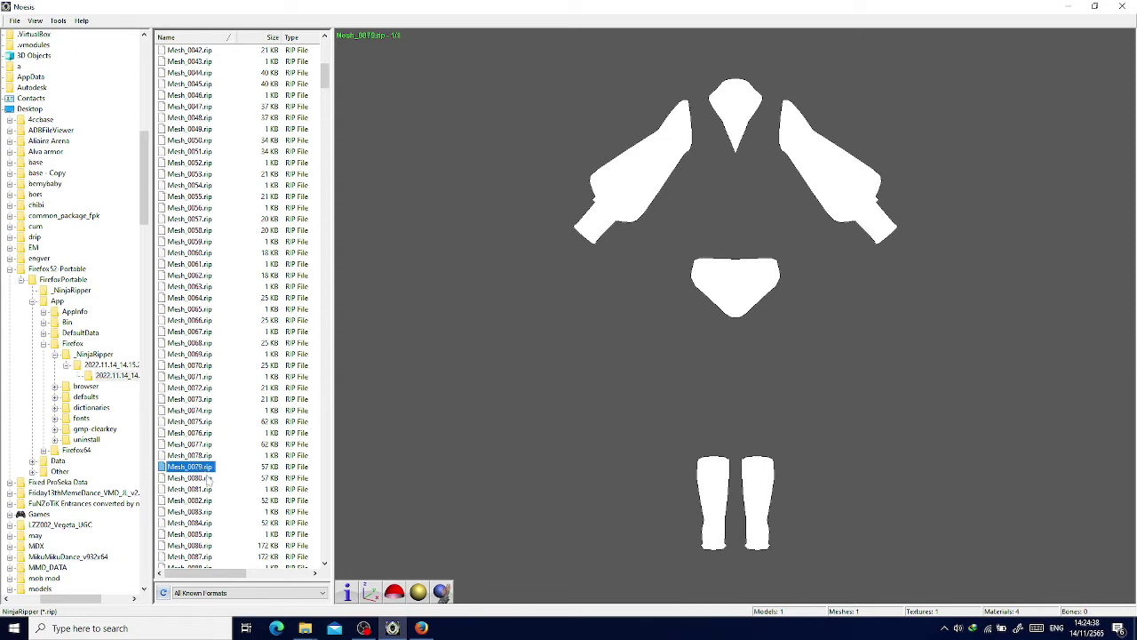
pyautogui.click(212, 500)
pyautogui.click(211, 523)
pyautogui.click(210, 545)
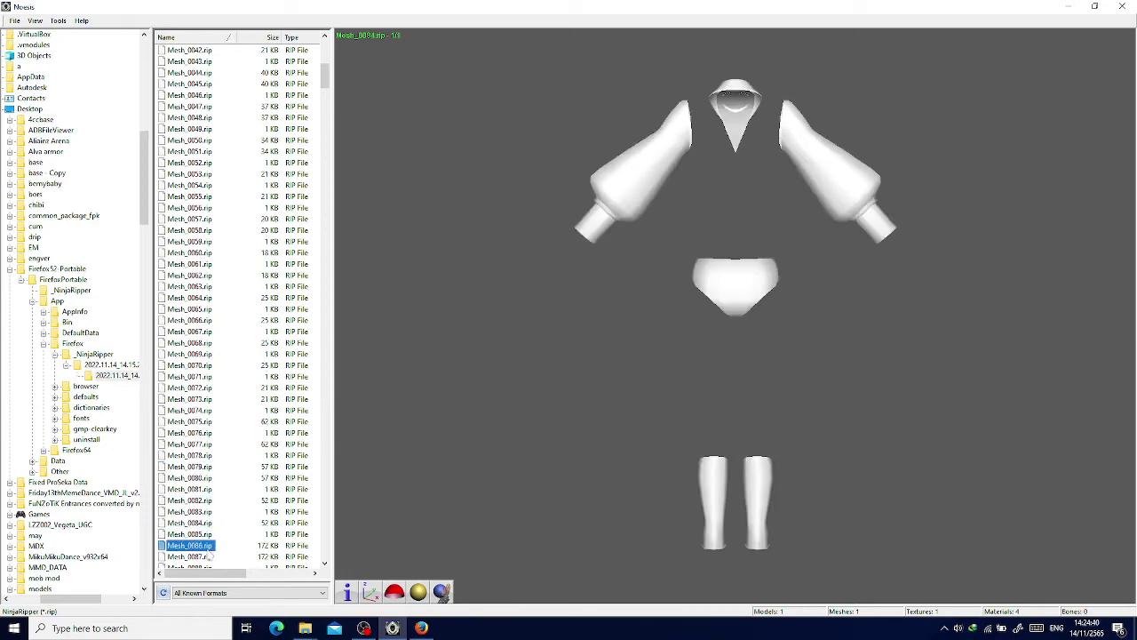
pyautogui.moveTo(355, 427); pyautogui.dragTo(414, 399)
pyautogui.scroll(-5, 397, 387)
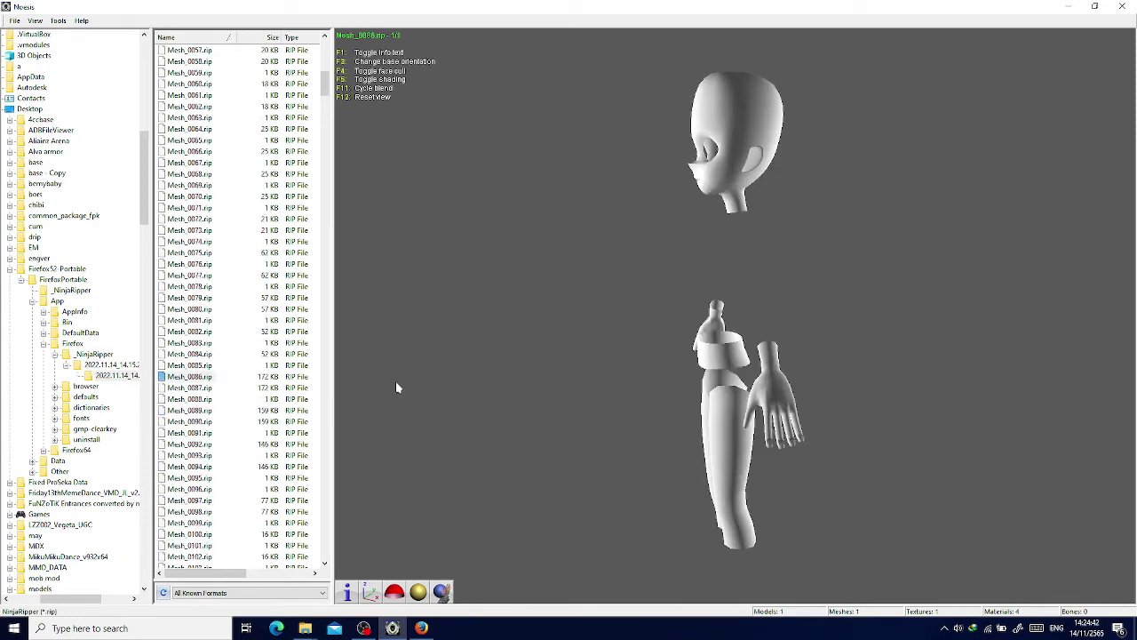
# Preview Mesh_0087 through Mesh_0098, including a creature model and a flat dark square.
pyautogui.click(211, 387)
pyautogui.click(210, 399)
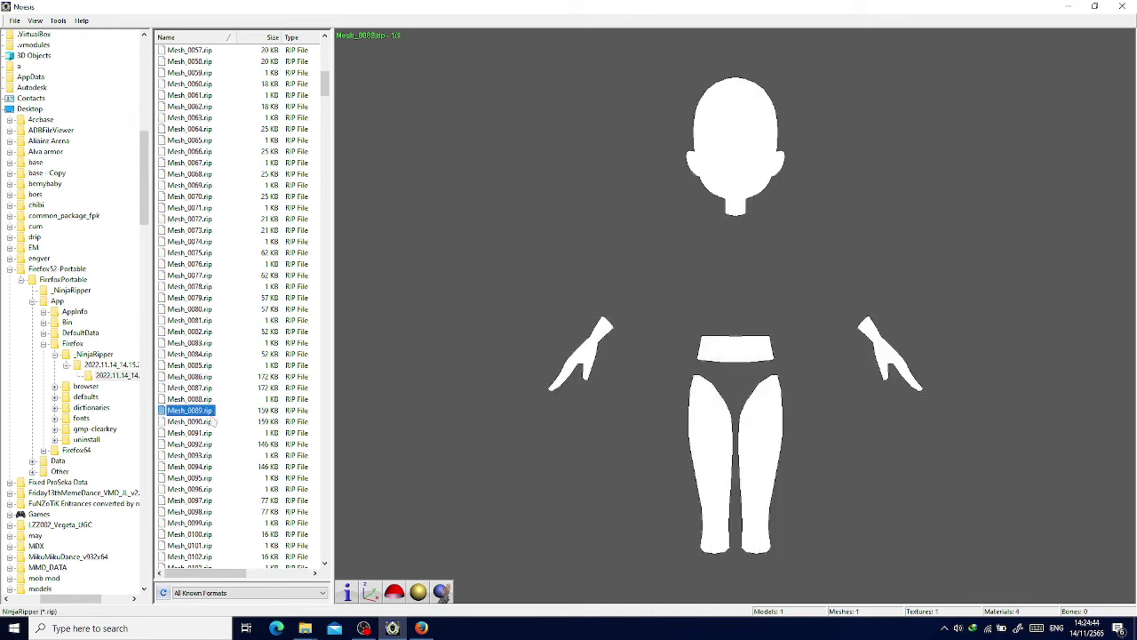
pyautogui.click(208, 410)
pyautogui.click(199, 443)
pyautogui.click(206, 468)
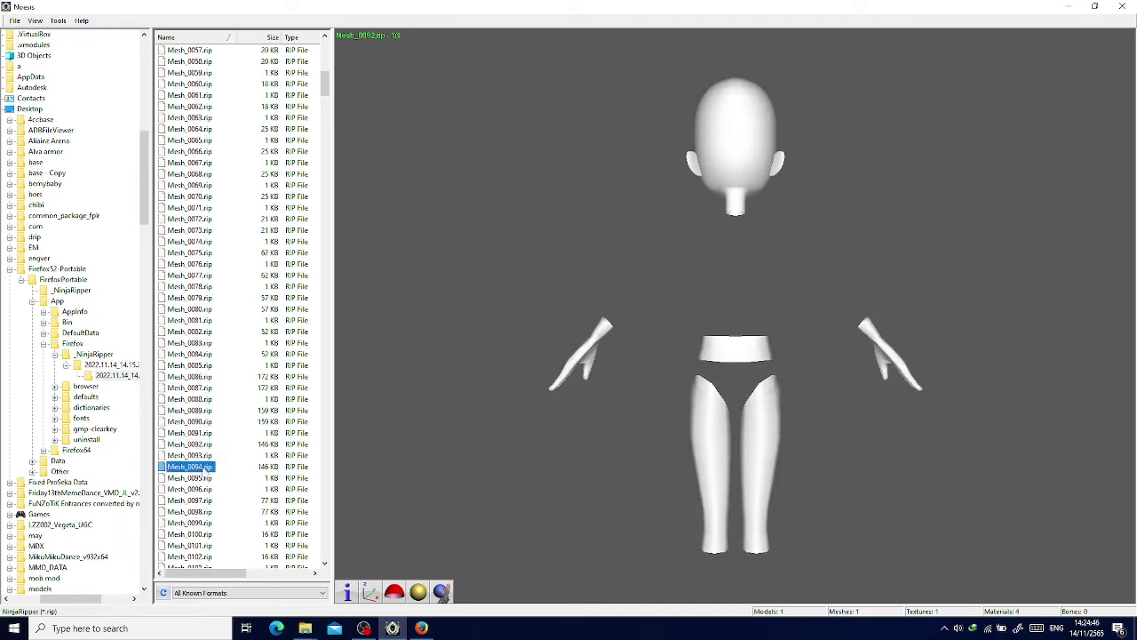
pyautogui.scroll(-2, 200, 453)
pyautogui.click(193, 434)
pyautogui.click(193, 443)
pyautogui.click(193, 455)
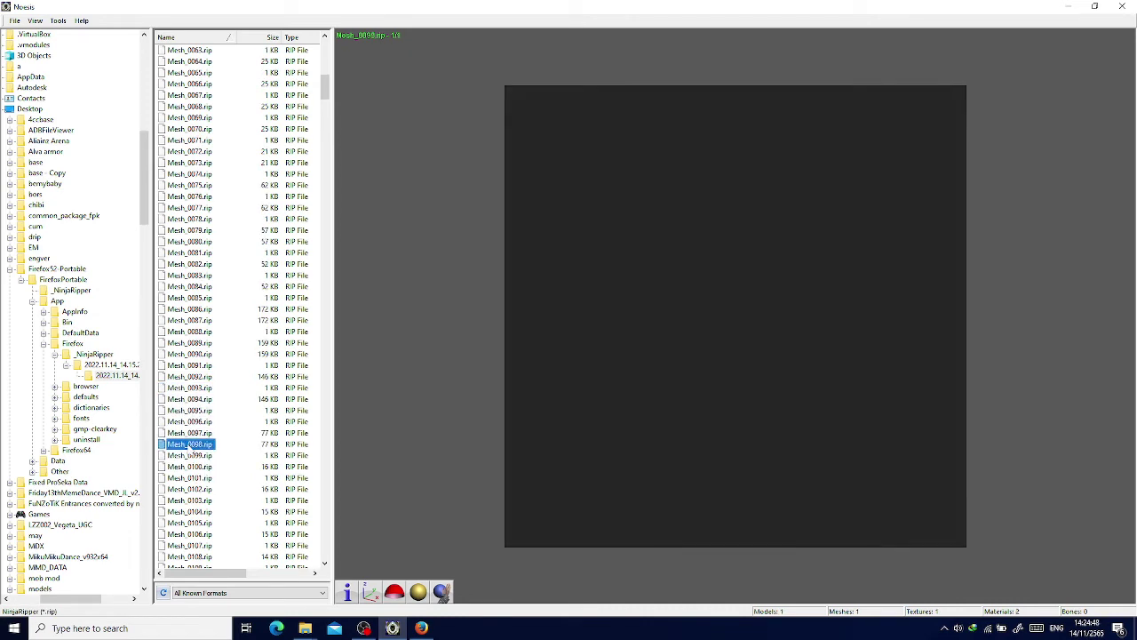
pyautogui.click(193, 443)
# Jump far down the list, preview Mesh_0897 to Mesh_0899, then settle on Mesh_0892.
pyautogui.scroll(-20, 200, 442)
pyautogui.scroll(-7, 202, 439)
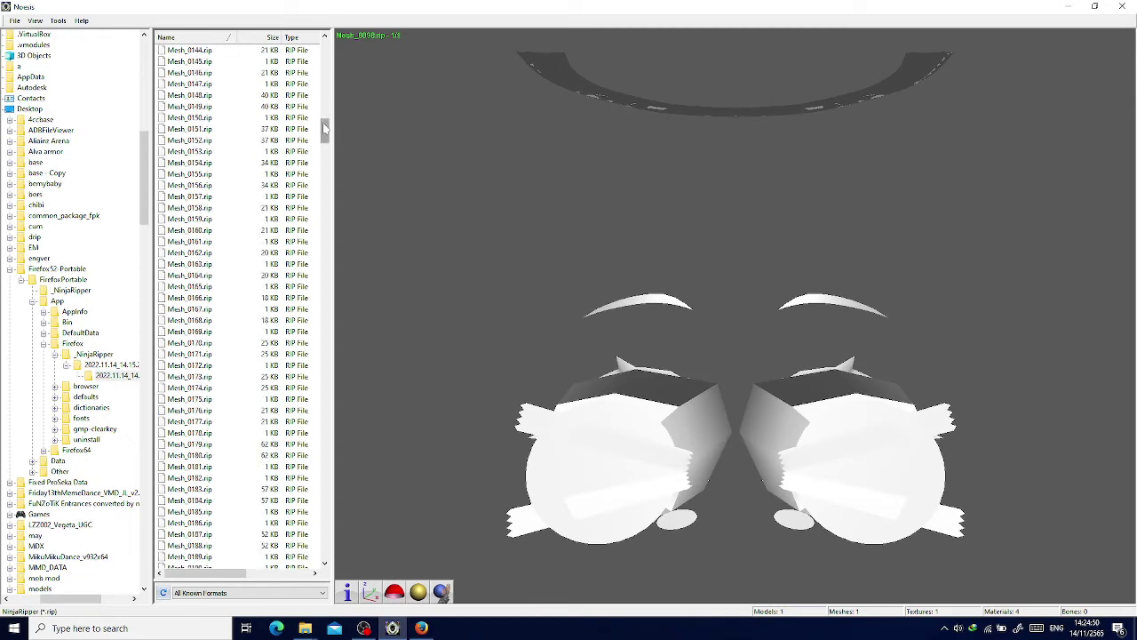
pyautogui.moveTo(325, 129); pyautogui.dragTo(326, 530)
pyautogui.click(190, 230)
pyautogui.click(190, 207)
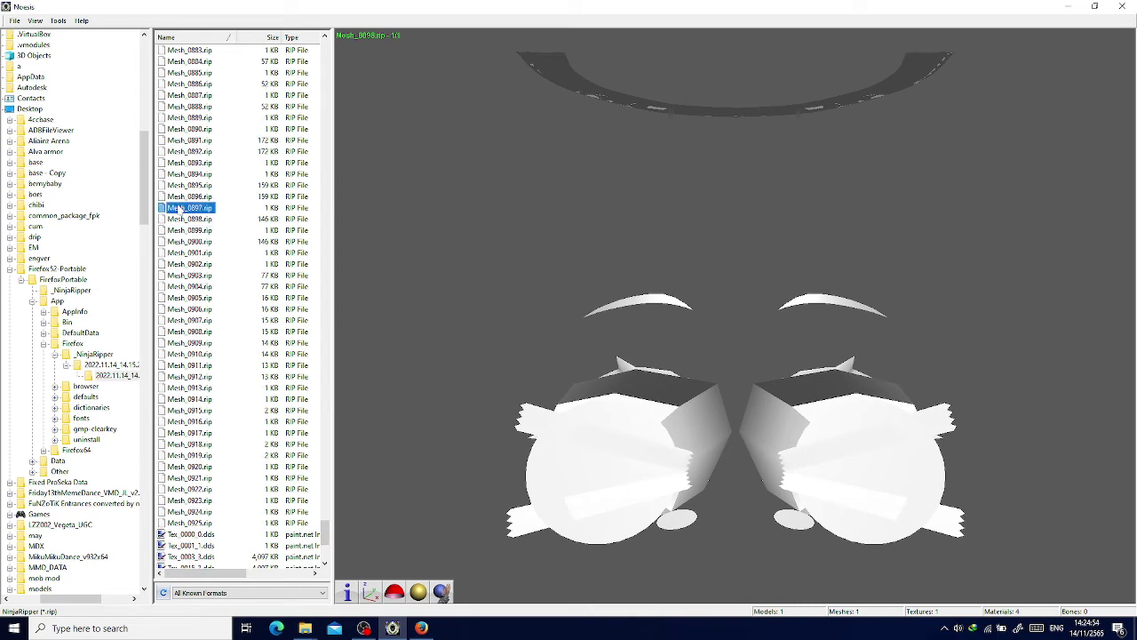
pyautogui.click(183, 218)
pyautogui.scroll(4, 196, 231)
pyautogui.click(190, 287)
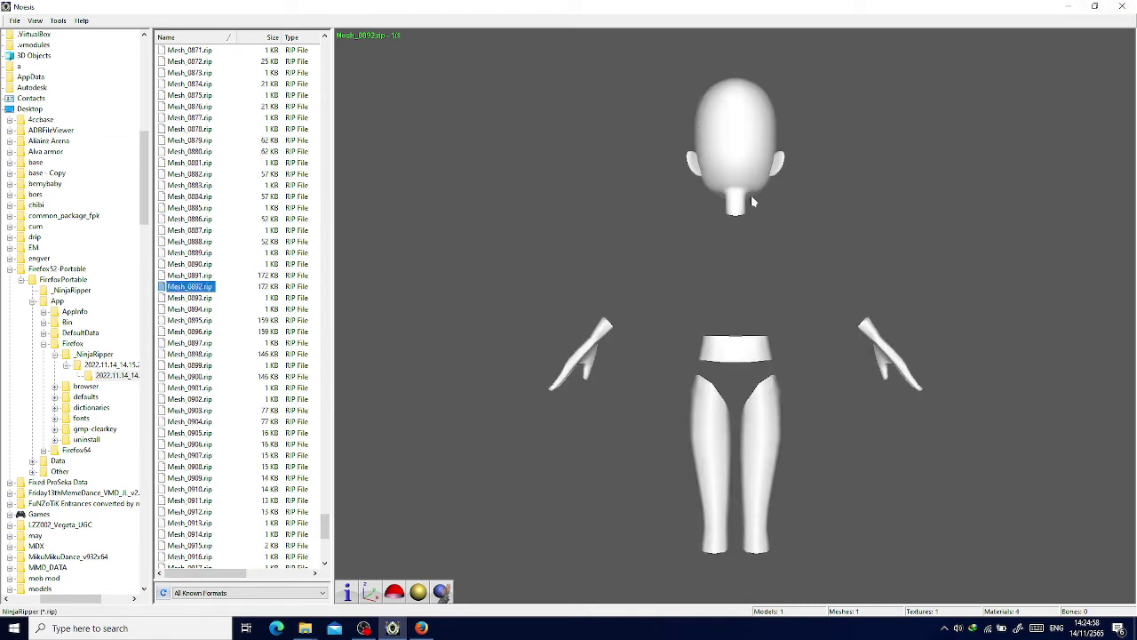
# Search Windows for 'blender' and launch the Blender app.
pyautogui.press('super')
pyautogui.write('blender')
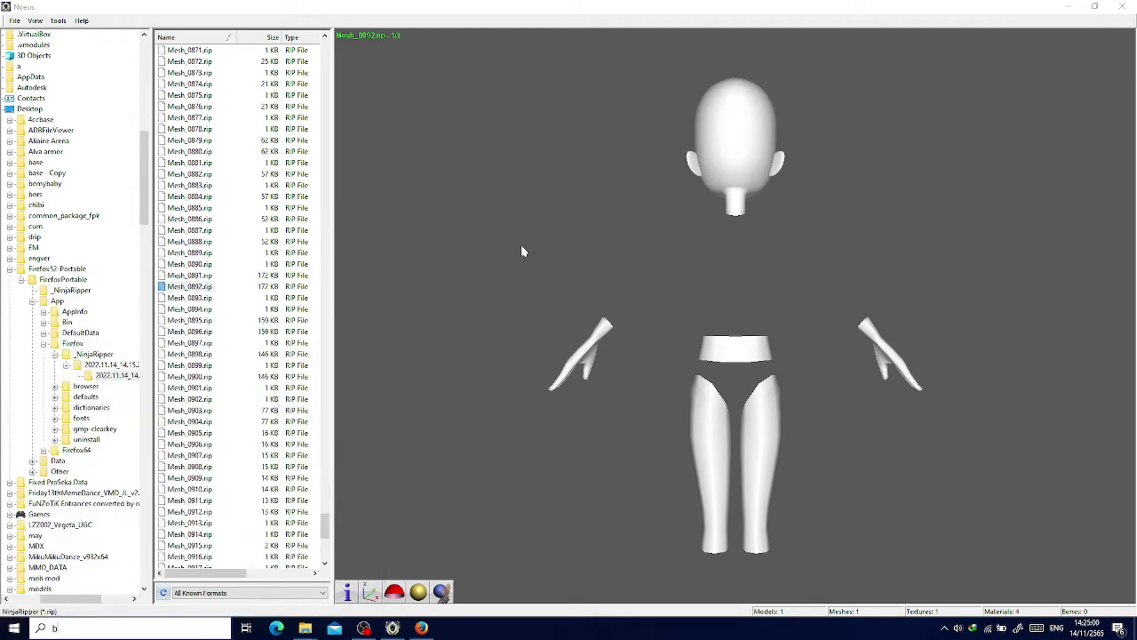
pyautogui.hotkey('ctrl', 'a')
pyautogui.write('blender')
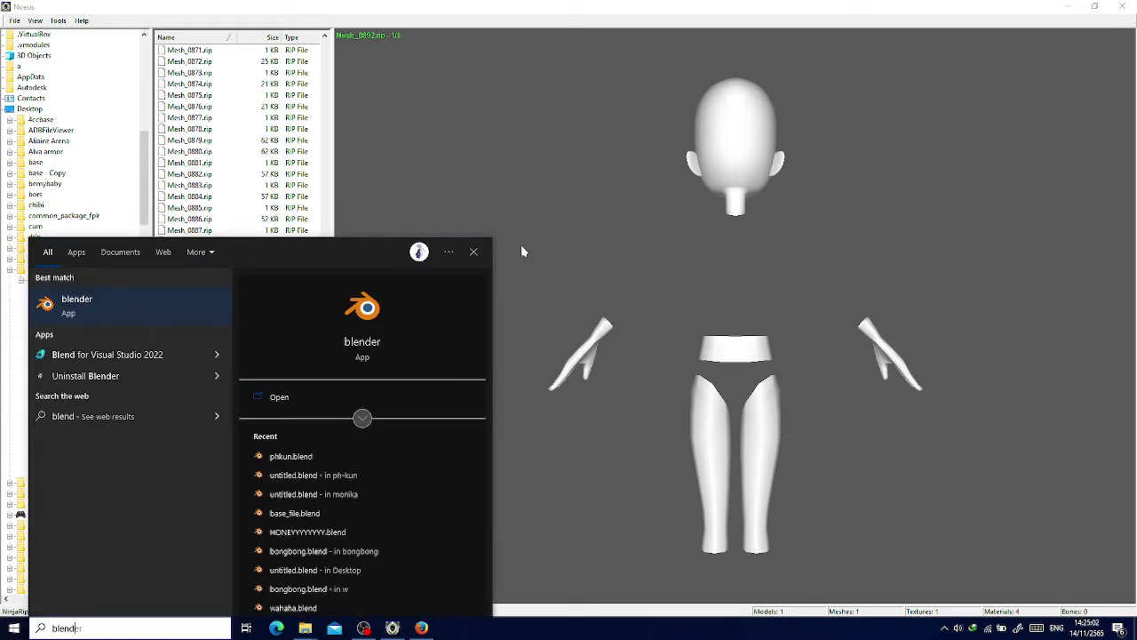
pyautogui.click(69, 342)
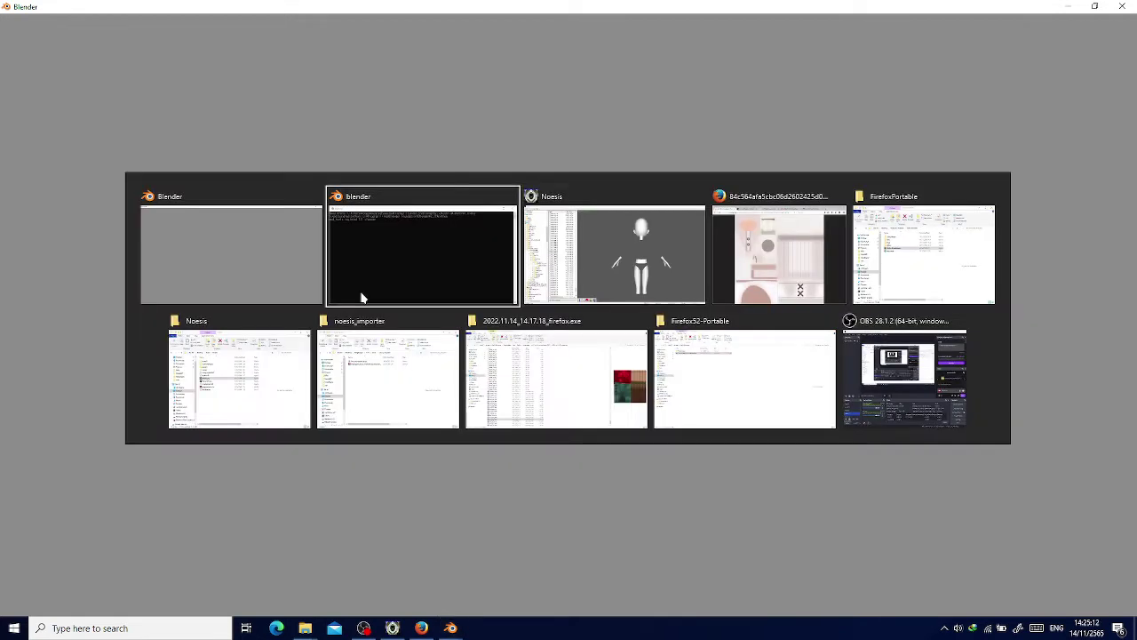
# Copy the exported meshes folder path from File Explorer's address bar.
pyautogui.scroll(15, 619, 315)
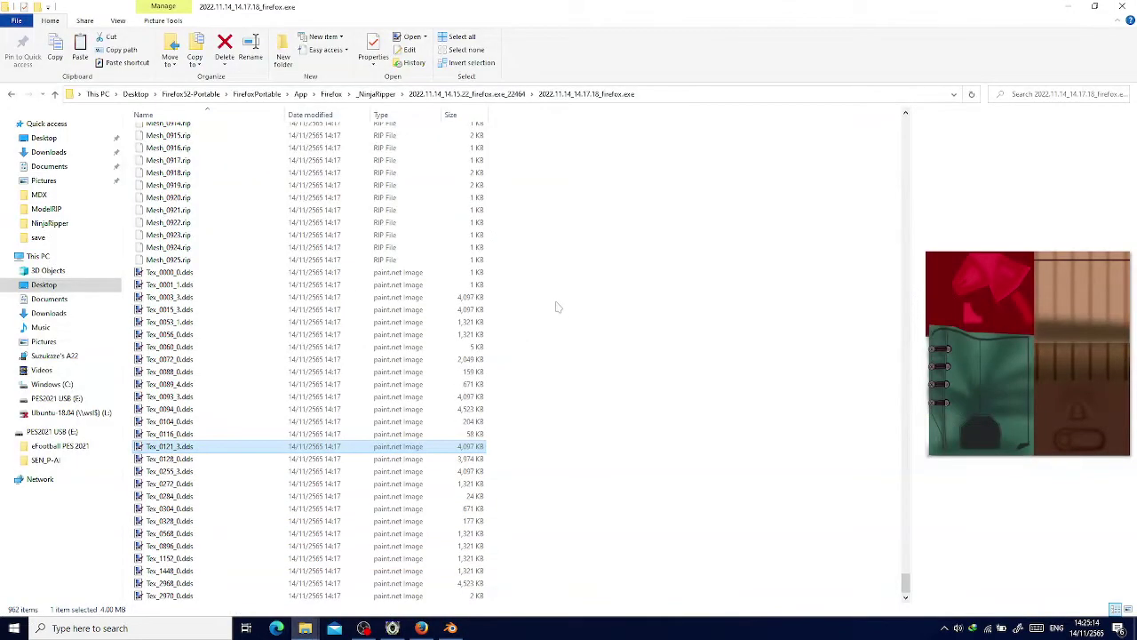
pyautogui.moveTo(905, 550); pyautogui.dragTo(836, 106)
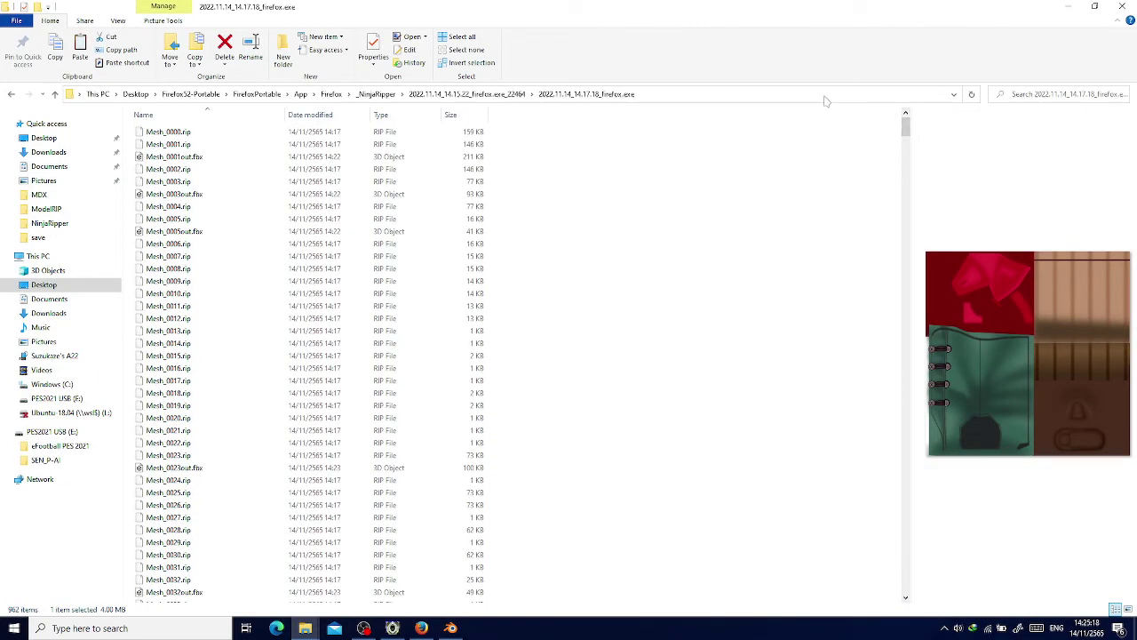
pyautogui.click(825, 96)
pyautogui.click(779, 142)
# Import Mesh_0001out.fbx from the pasted exported-meshes folder.
pyautogui.hotkey('alt', 'Tab')
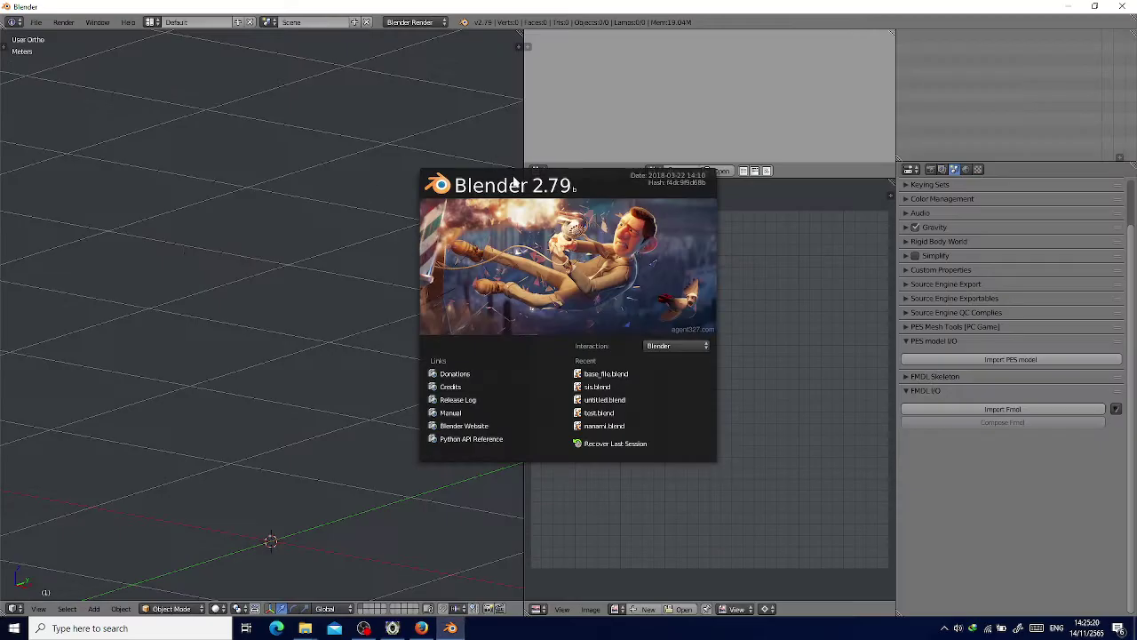
pyautogui.click(36, 22)
pyautogui.moveTo(86, 250)
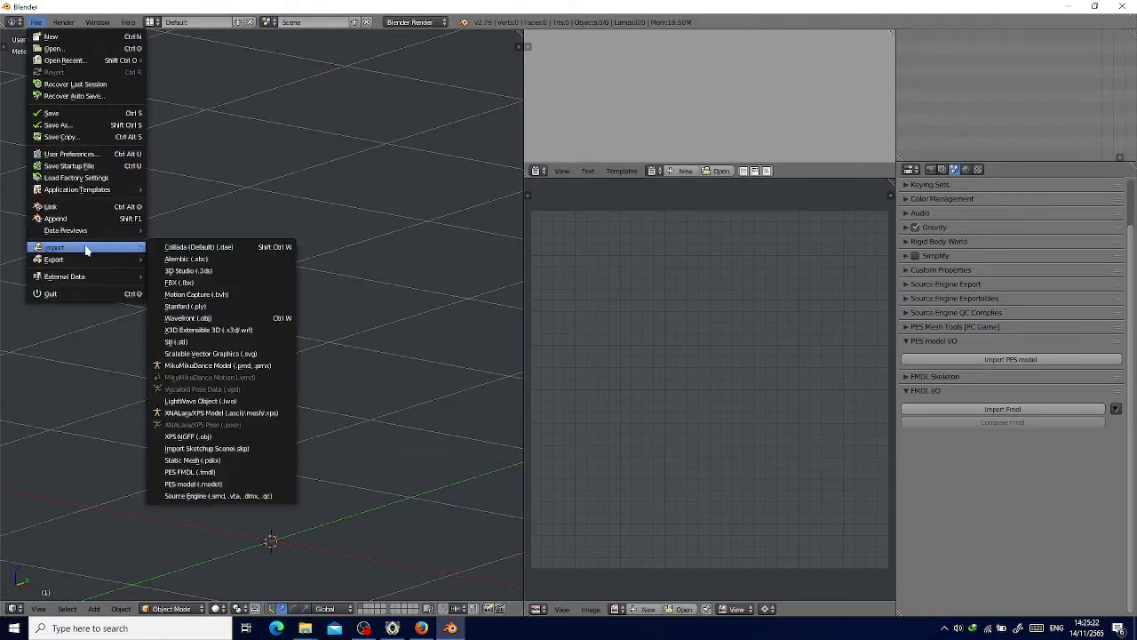
pyautogui.click(181, 282)
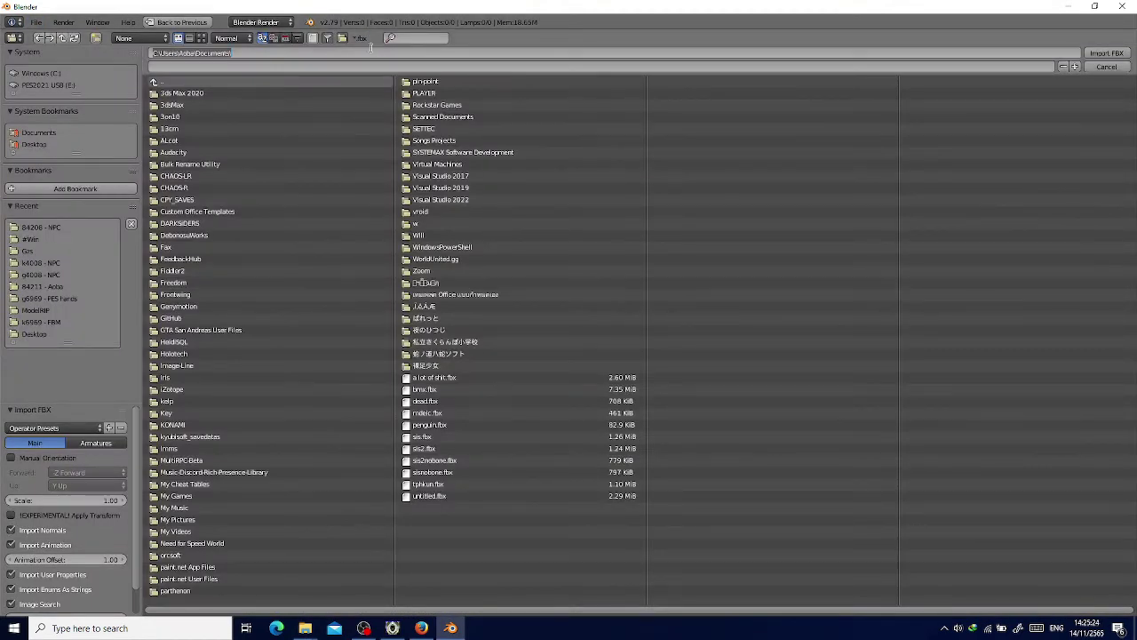
pyautogui.click(370, 52)
pyautogui.write('C:\\Users\\Aoba\\Desktop\\Firefox52-Portable\\FirefoxPortable\\App\\Firefox\\_NinjaRipper\\2022.11.14_14.15.22_firefox.exe_22464\\2022.11.14_14.17.18_firefox.exe\\')
pyautogui.press('Return')
pyautogui.click(286, 95)
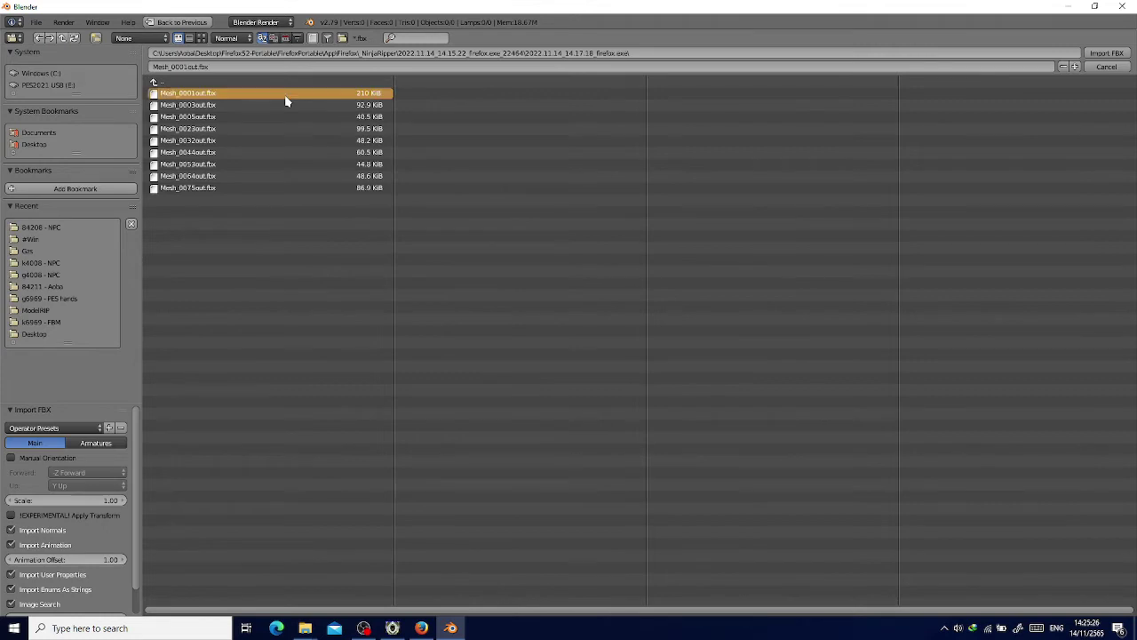
pyautogui.doubleClick(285, 98)
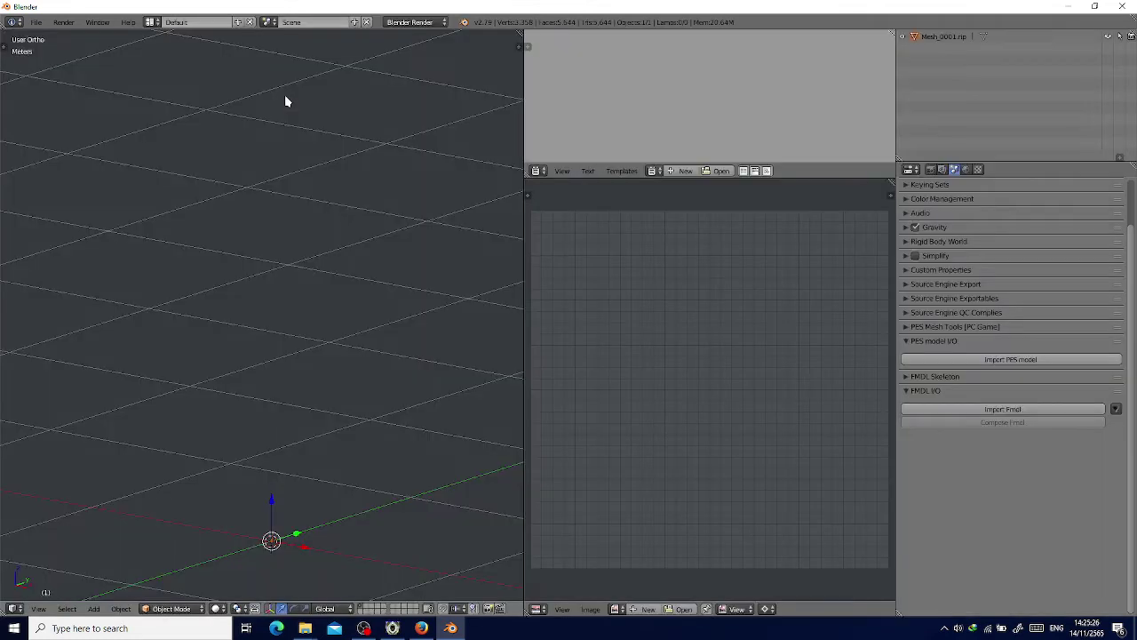
# Import Mesh_0003out.fbx, Mesh_0005out.fbx and Mesh_0023out.fbx as FBX files.
pyautogui.click(36, 22)
pyautogui.moveTo(92, 251)
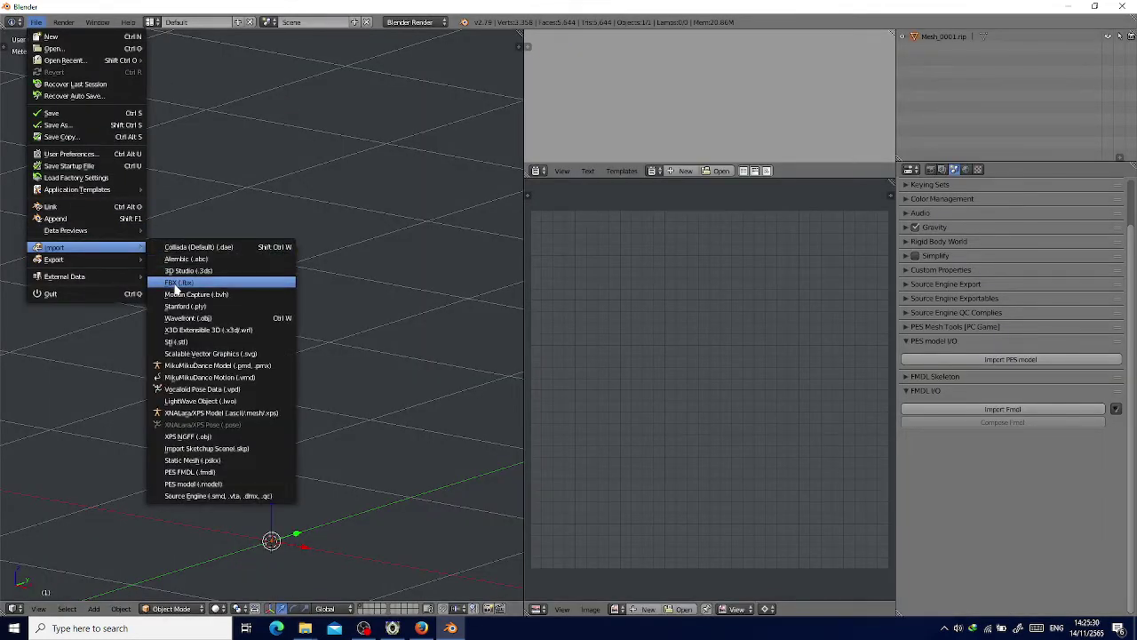
pyautogui.click(178, 283)
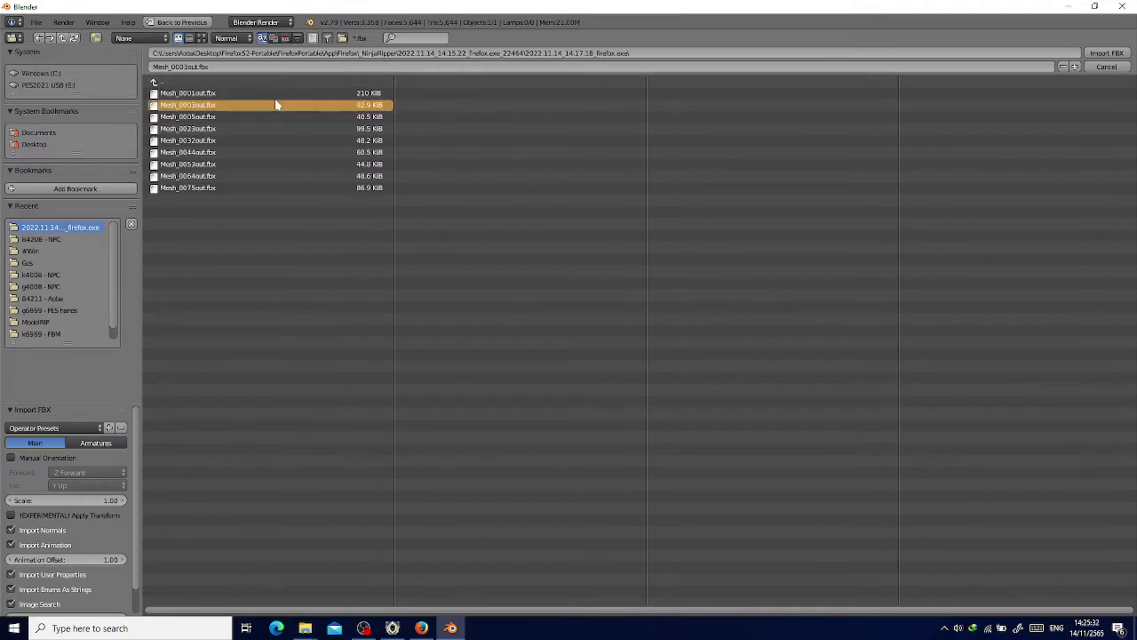
pyautogui.doubleClick(276, 105)
pyautogui.click(35, 21)
pyautogui.moveTo(89, 247)
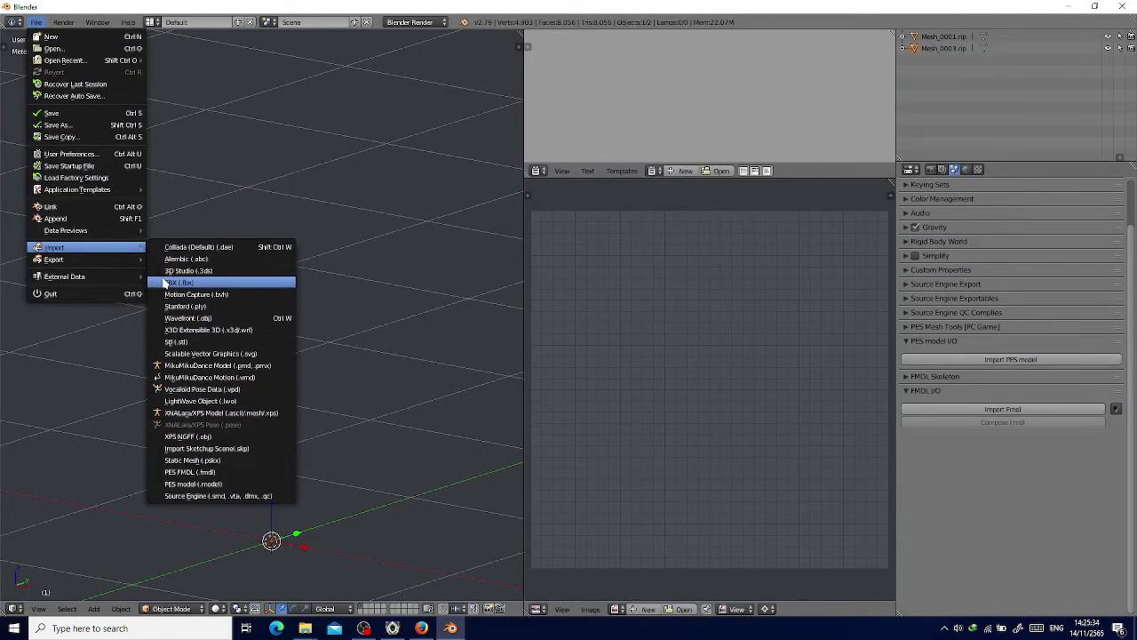
pyautogui.click(233, 280)
pyautogui.doubleClick(187, 116)
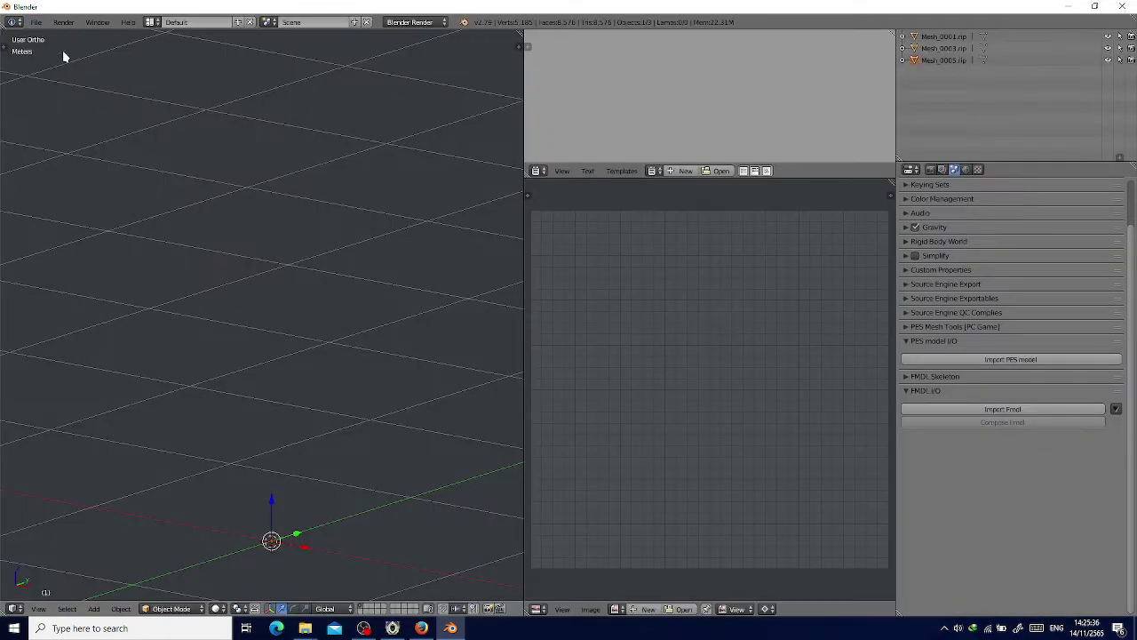
pyautogui.click(36, 21)
pyautogui.moveTo(116, 247)
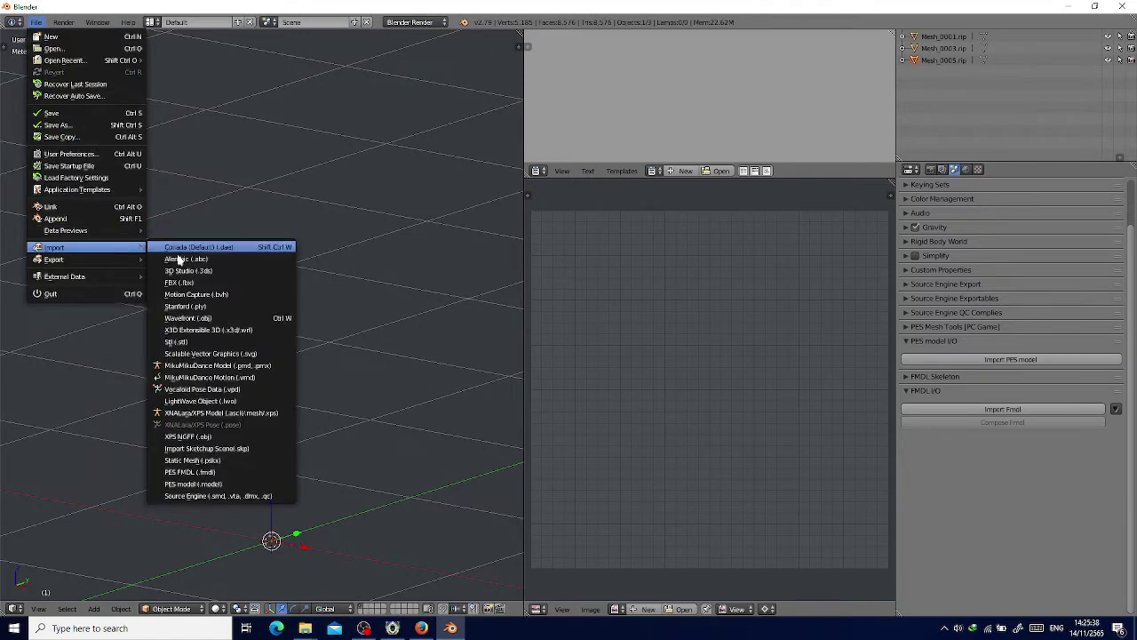
pyautogui.click(232, 279)
pyautogui.doubleClick(187, 128)
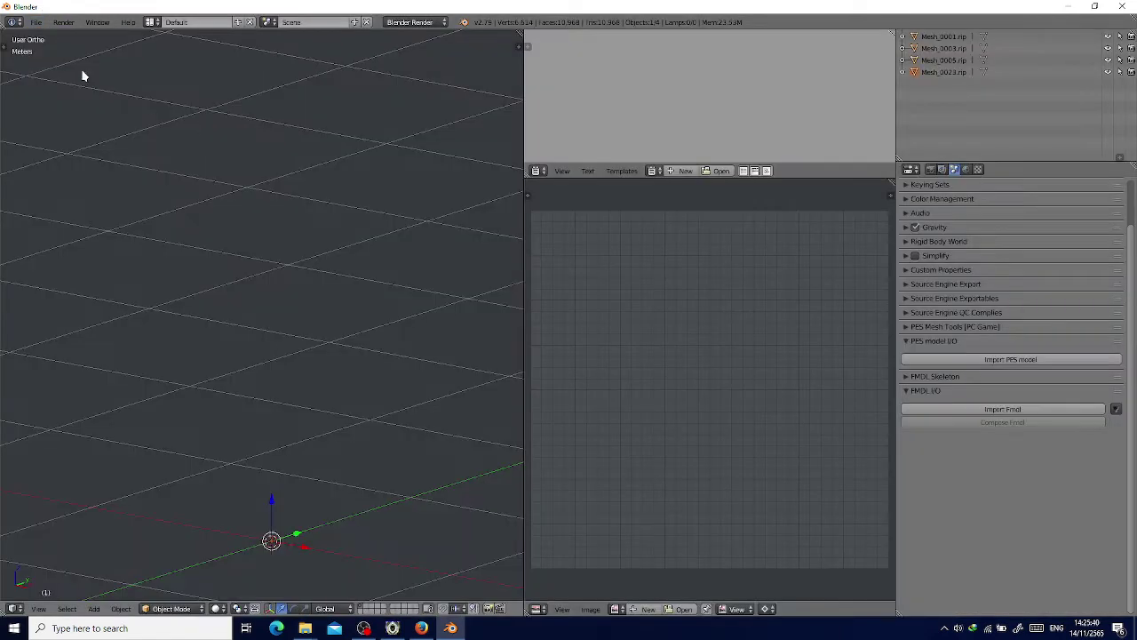
# Import the Mesh_0032, Mesh_0044 and Mesh_0053 FBX files.
pyautogui.click(36, 21)
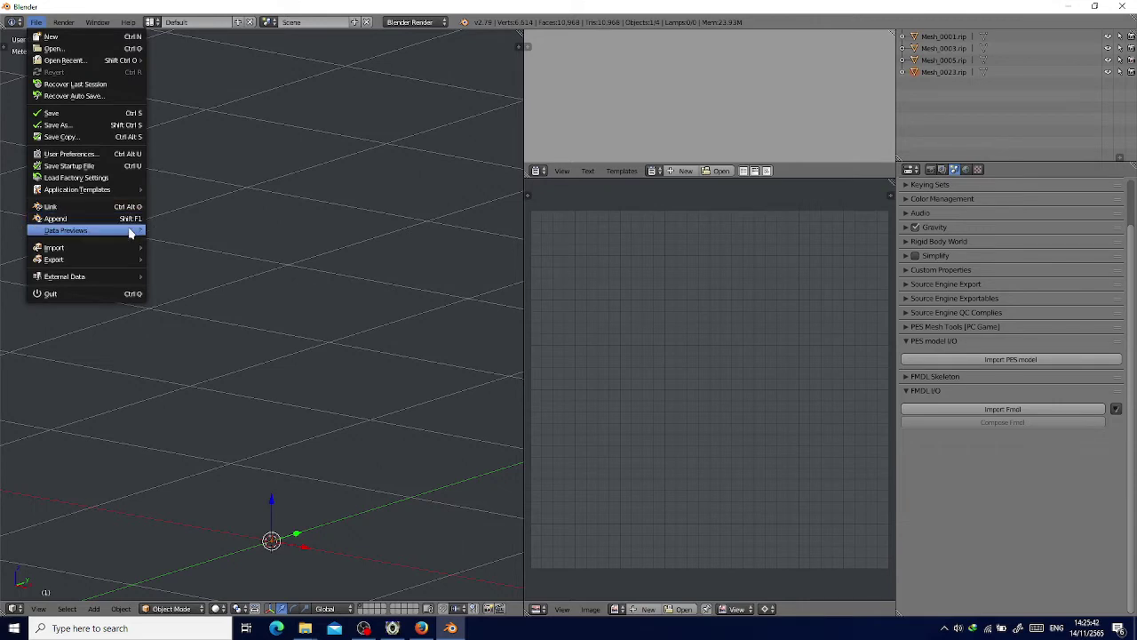
pyautogui.moveTo(131, 232)
pyautogui.click(284, 260)
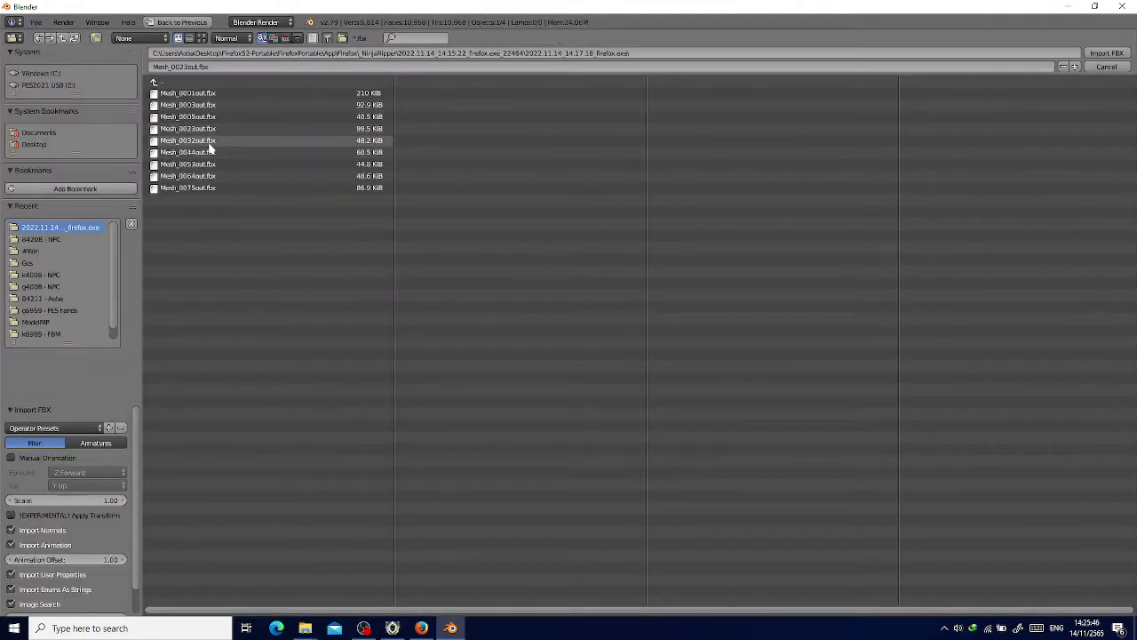
pyautogui.doubleClick(210, 144)
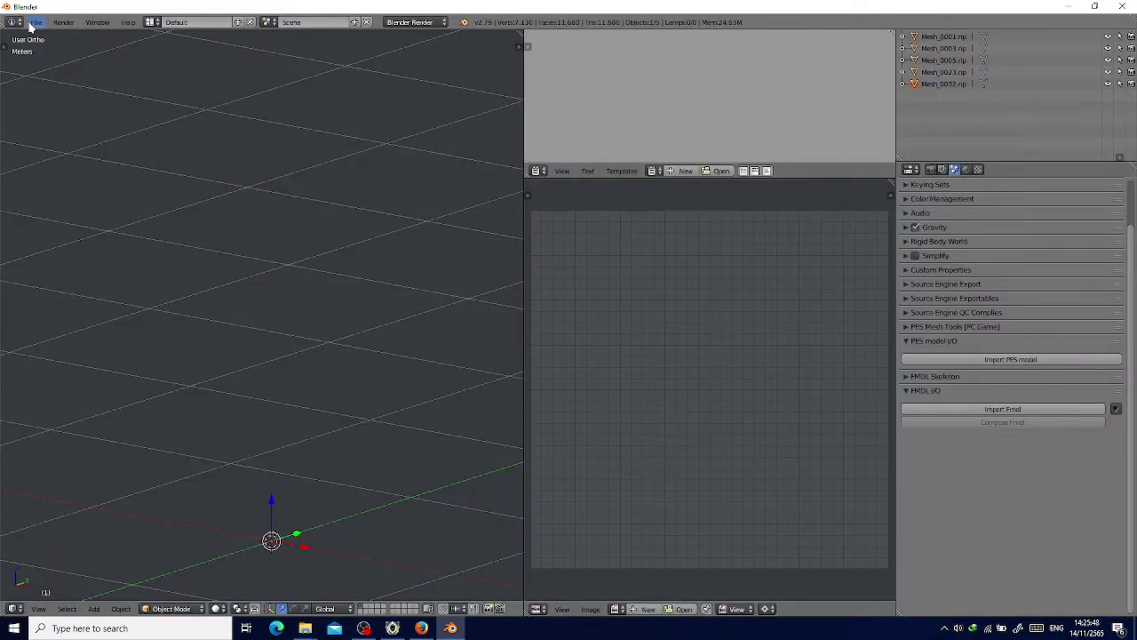
pyautogui.click(36, 22)
pyautogui.moveTo(138, 252)
pyautogui.click(285, 259)
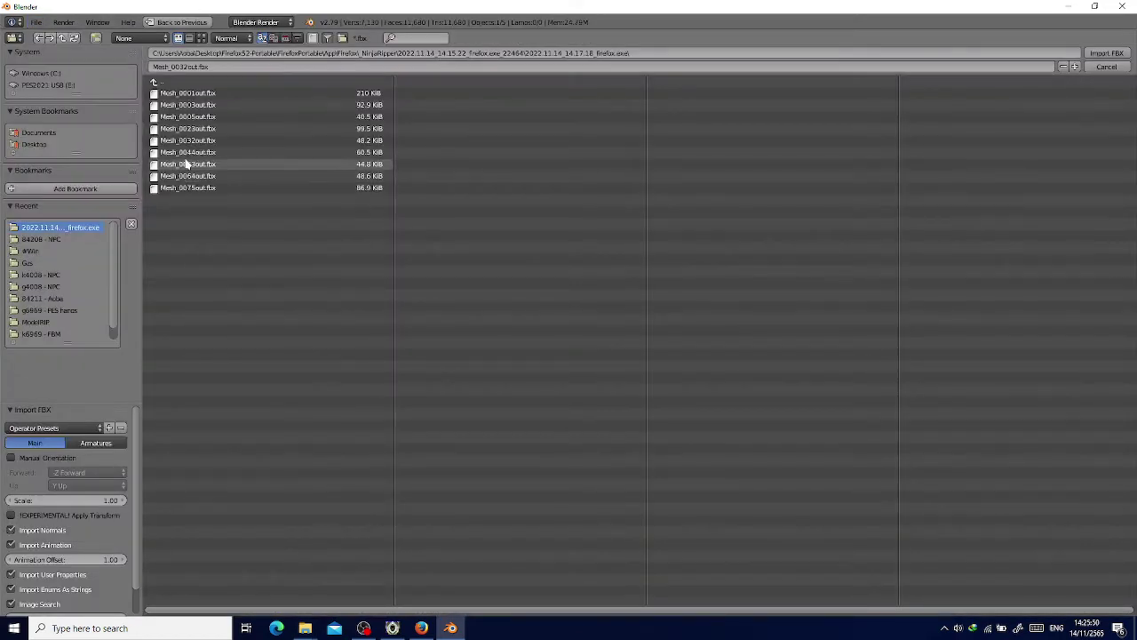
pyautogui.doubleClick(198, 152)
pyautogui.click(36, 22)
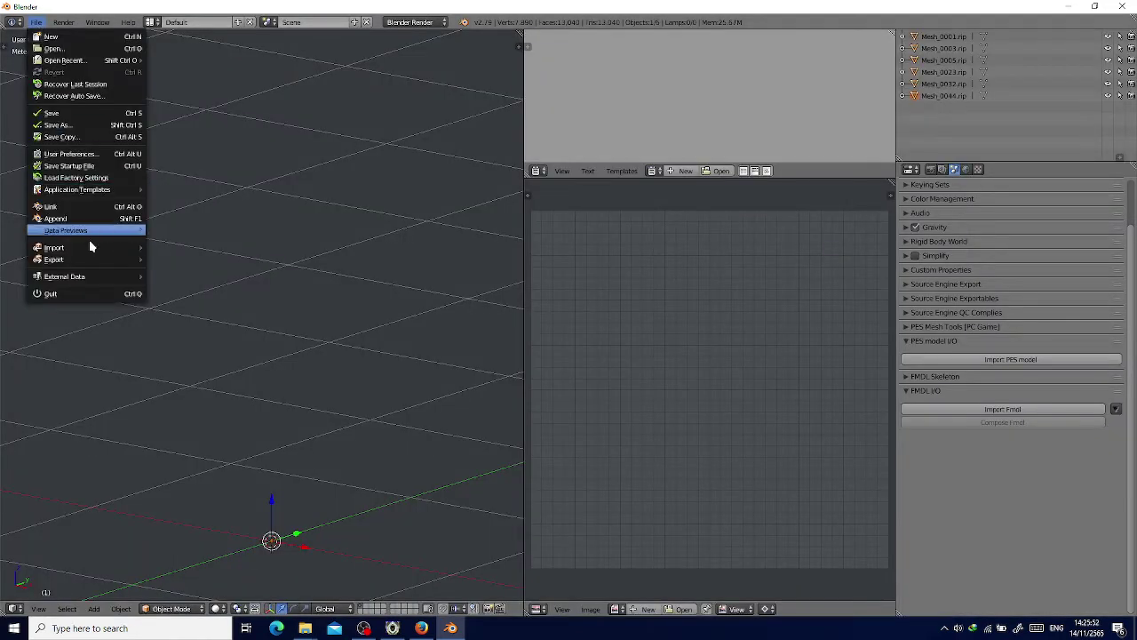
pyautogui.moveTo(94, 248)
pyautogui.click(195, 283)
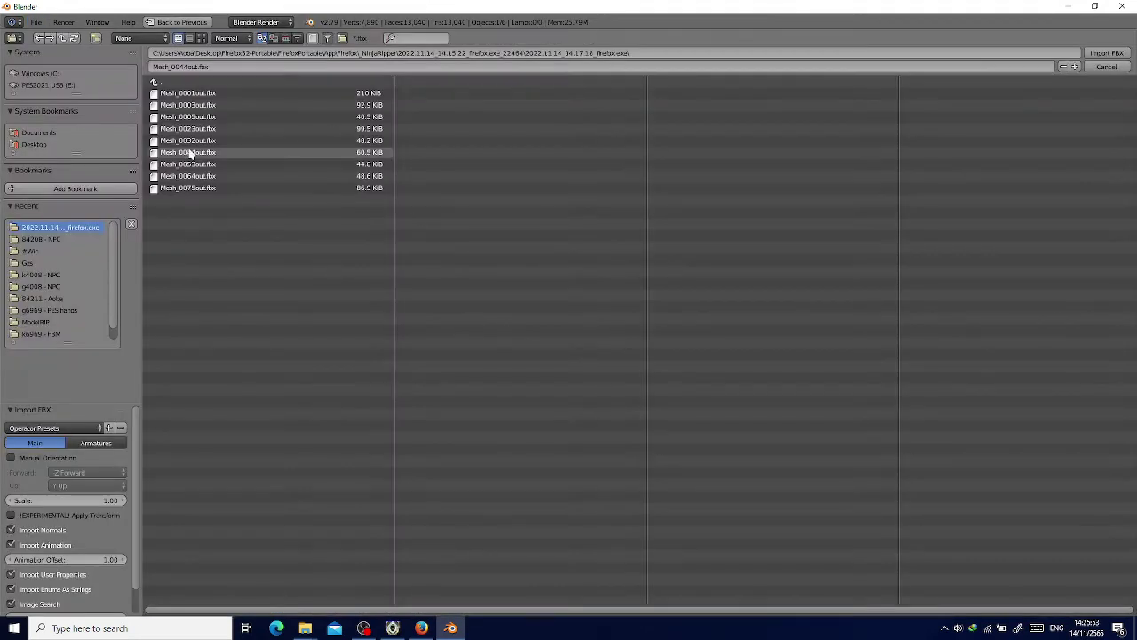
pyautogui.doubleClick(233, 164)
# Import the final Mesh_0064 and Mesh_0075 FBX files.
pyautogui.click(35, 22)
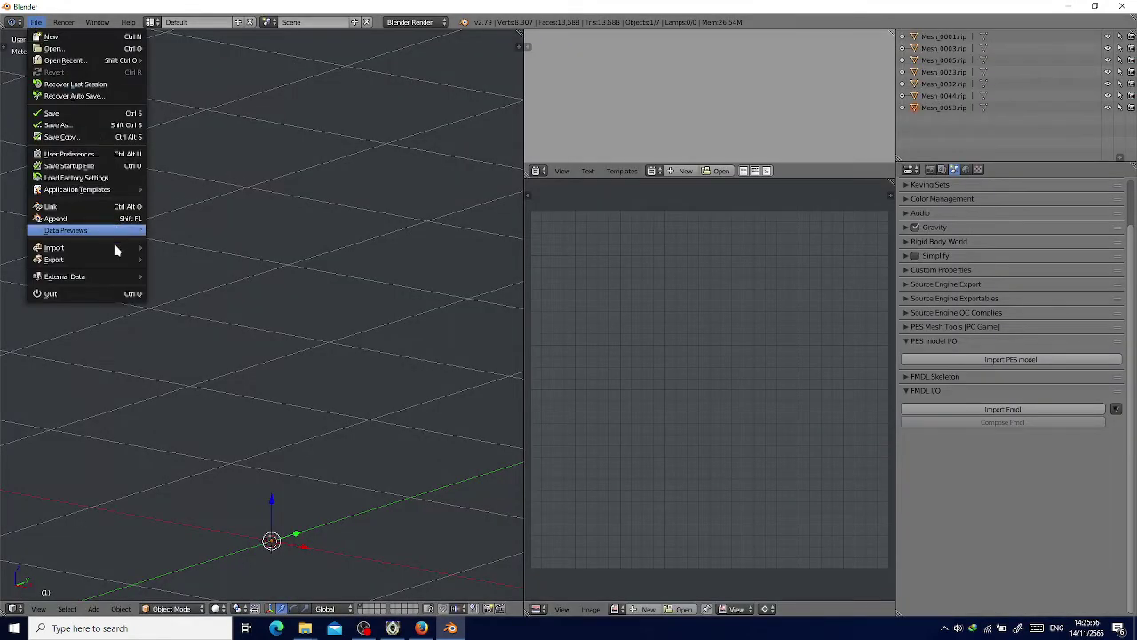
pyautogui.moveTo(115, 247)
pyautogui.click(182, 283)
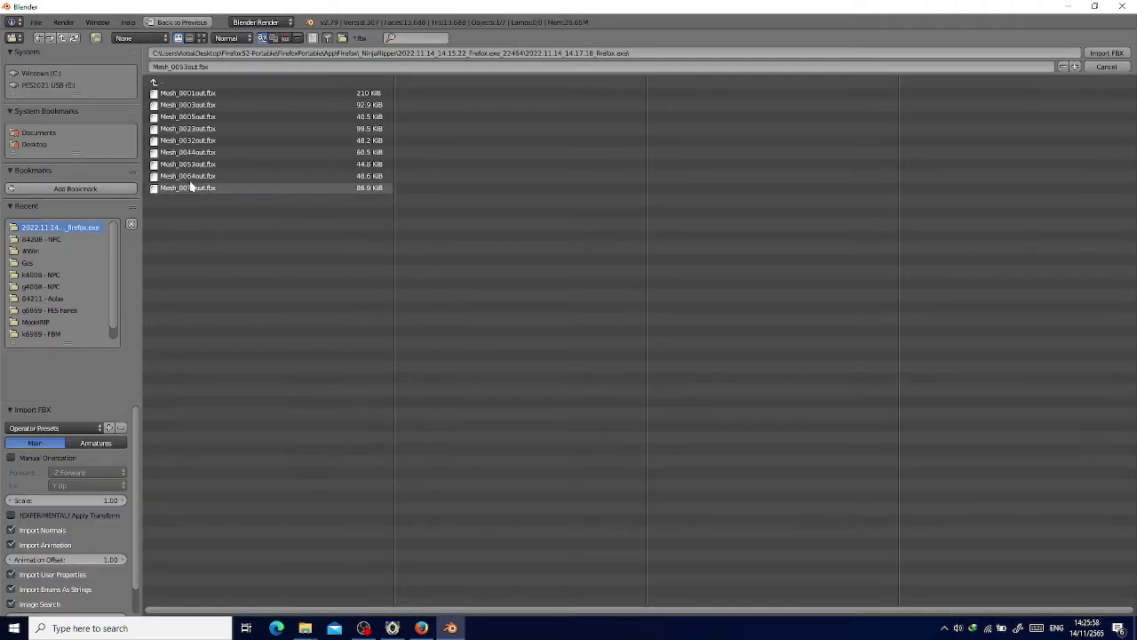
pyautogui.doubleClick(189, 178)
pyautogui.click(35, 22)
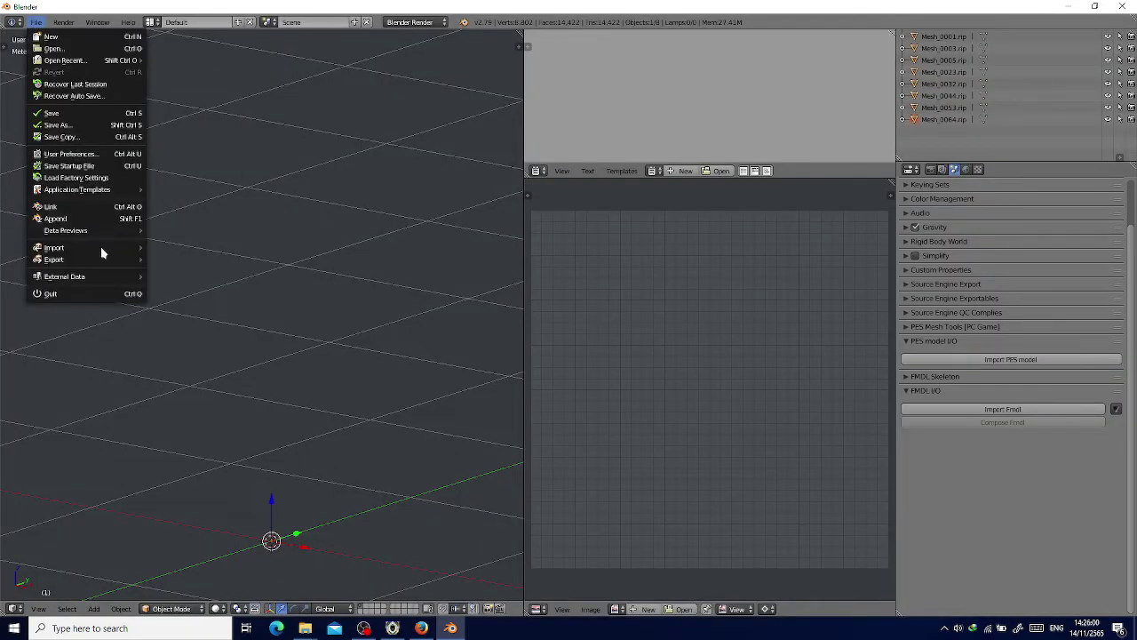
pyautogui.moveTo(101, 250)
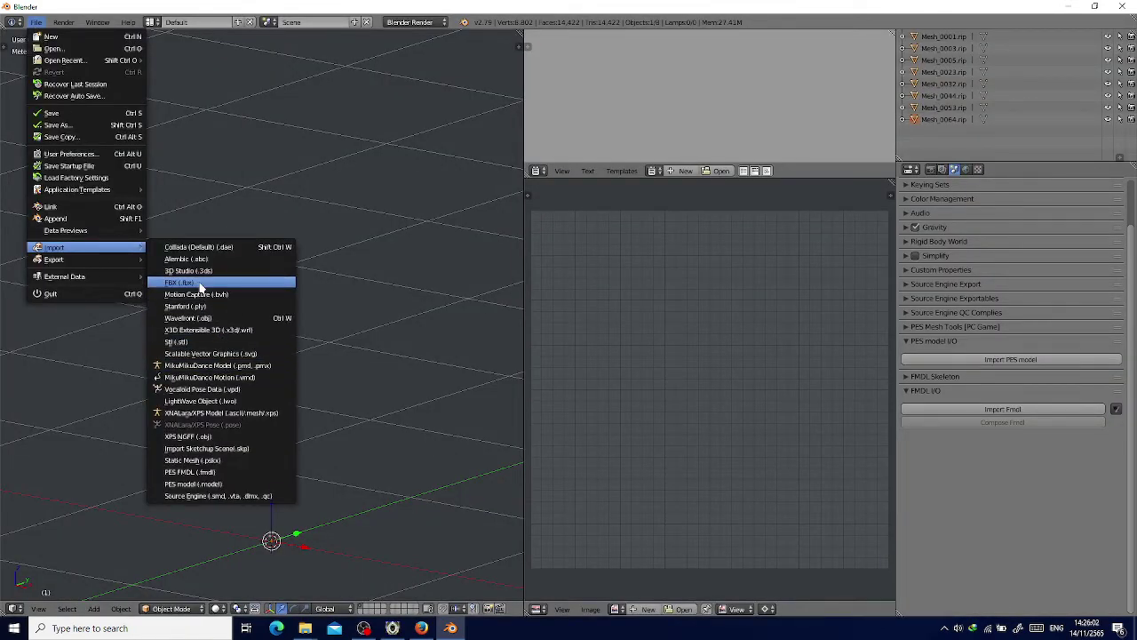
pyautogui.click(182, 283)
pyautogui.doubleClick(180, 194)
pyautogui.scroll(5, 257, 547)
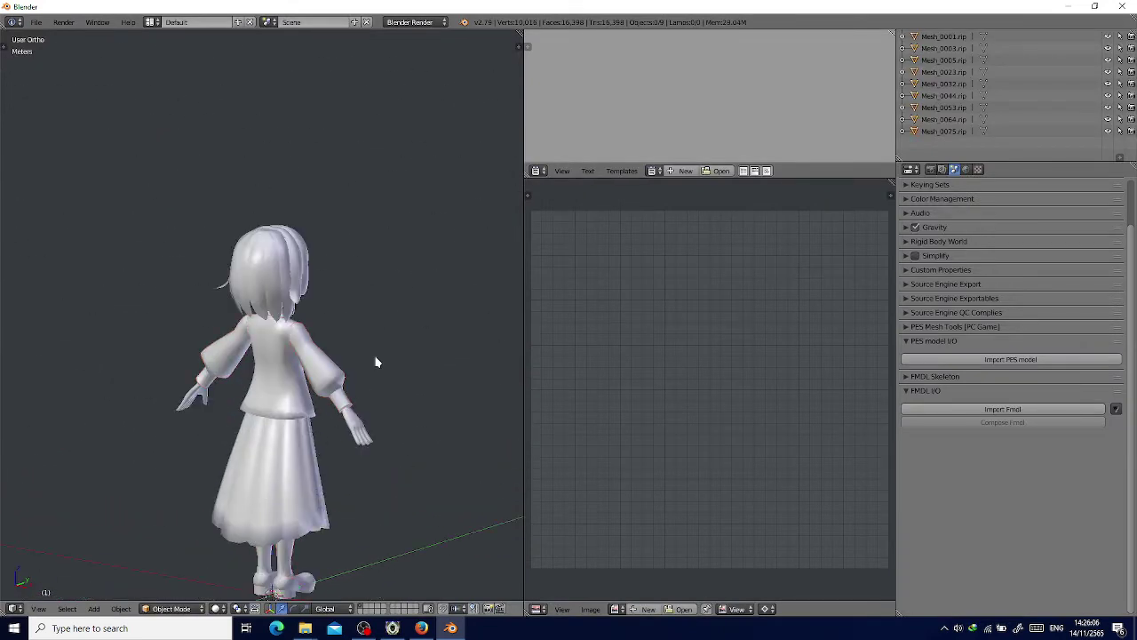
# Switch to front view and frame the whole character.
pyautogui.scroll(3, 376, 362)
pyautogui.press('KP_1')
pyautogui.scroll(4, 340, 343)
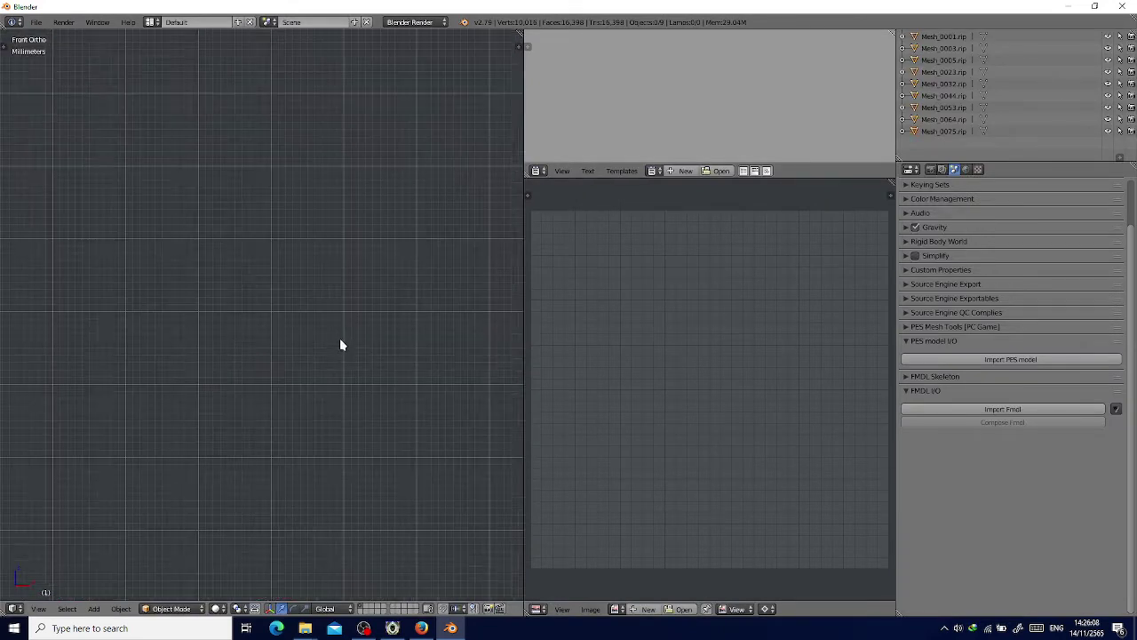
pyautogui.scroll(6, 331, 355)
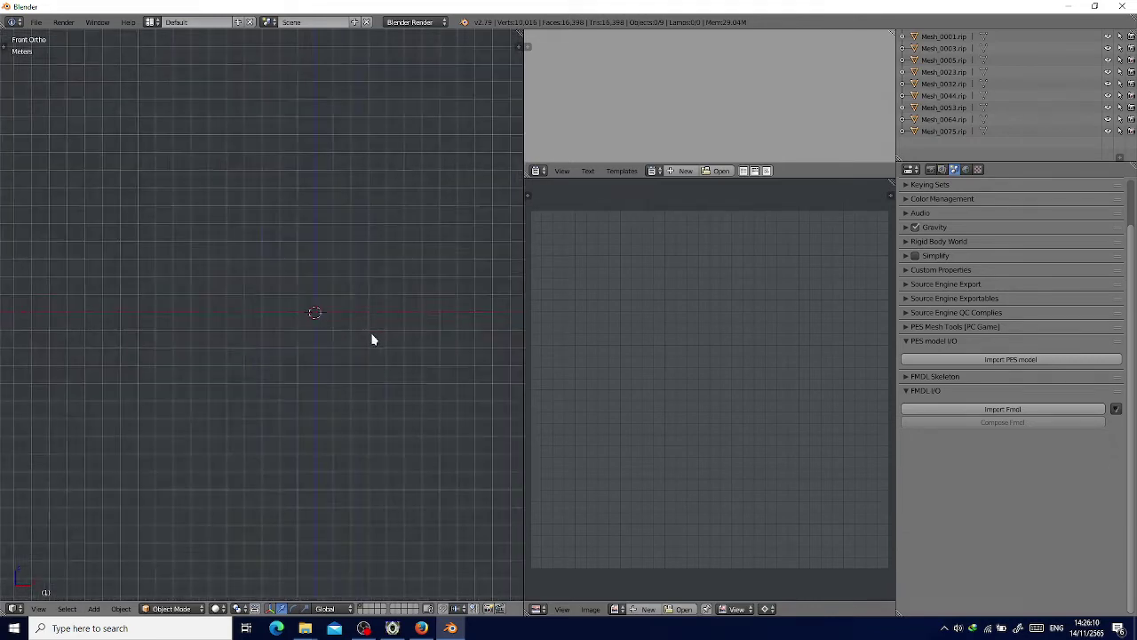
pyautogui.scroll(10, 305, 283)
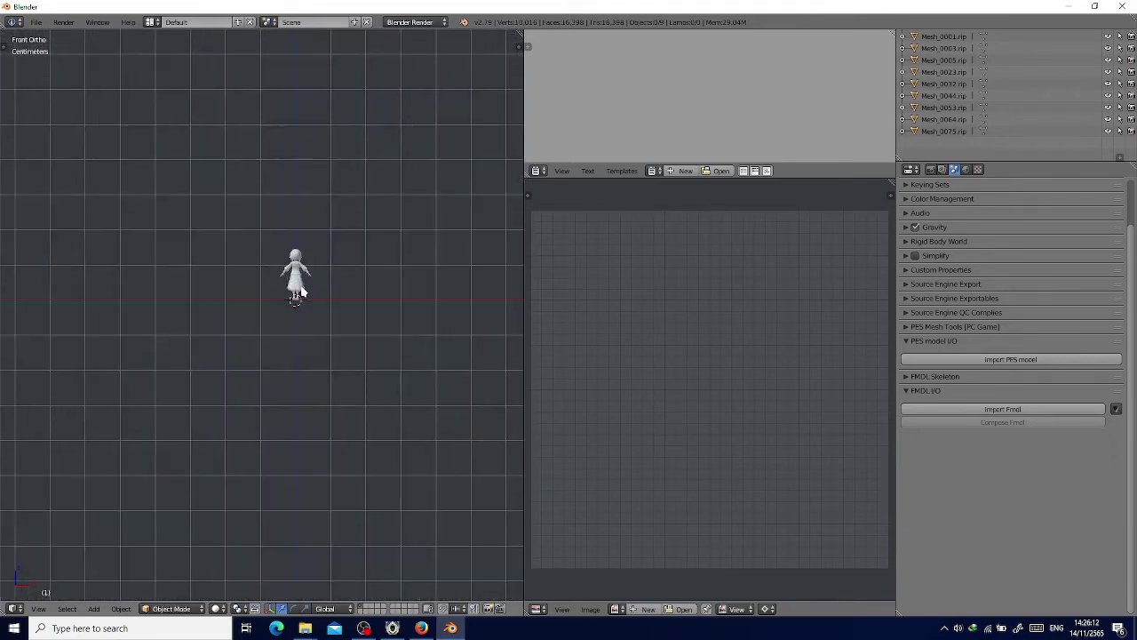
pyautogui.press('KP_4')
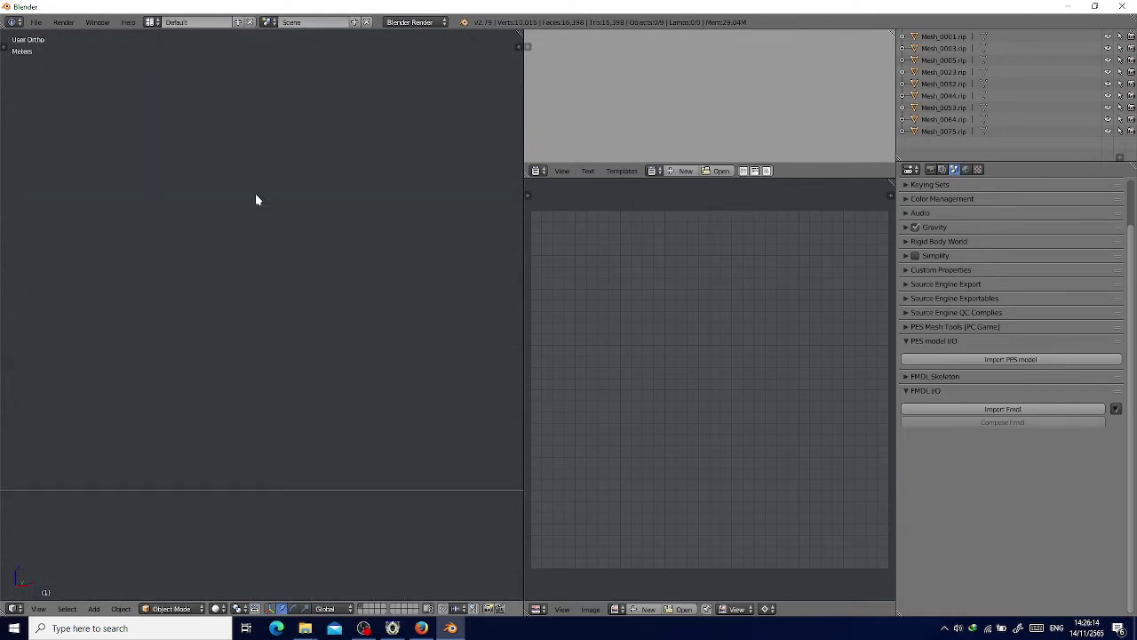
pyautogui.press('KP_4')
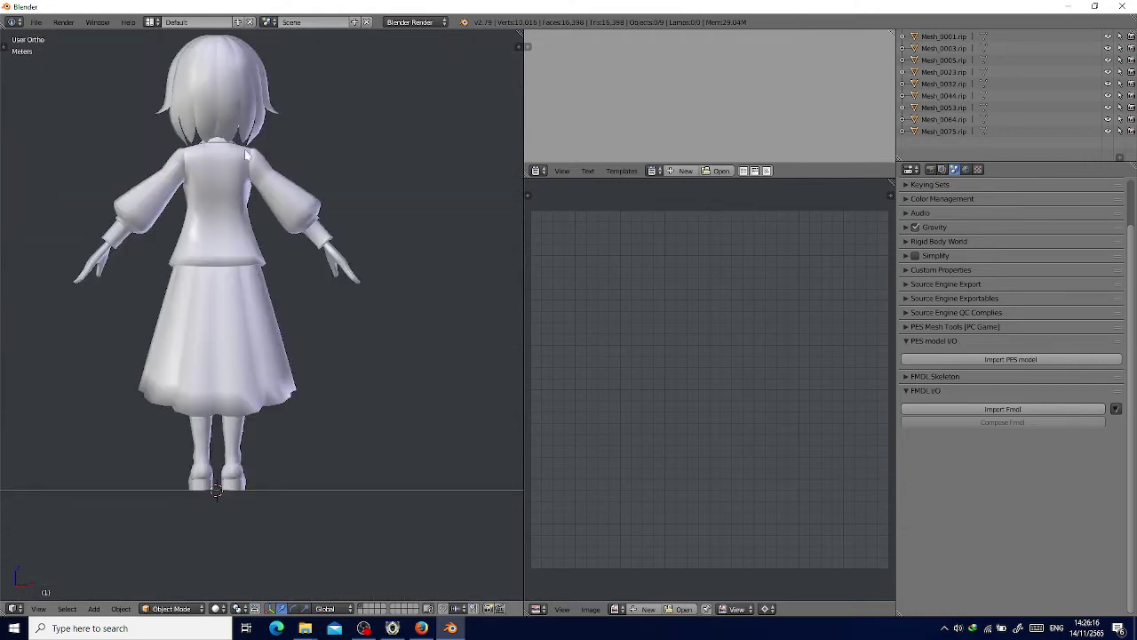
# Select the hair mesh and enter Edit Mode to show its UV islands.
pyautogui.rightClick(238, 87)
pyautogui.press('Tab')
pyautogui.scroll(2, 675, 369)
pyautogui.scroll(-4, 808, 507)
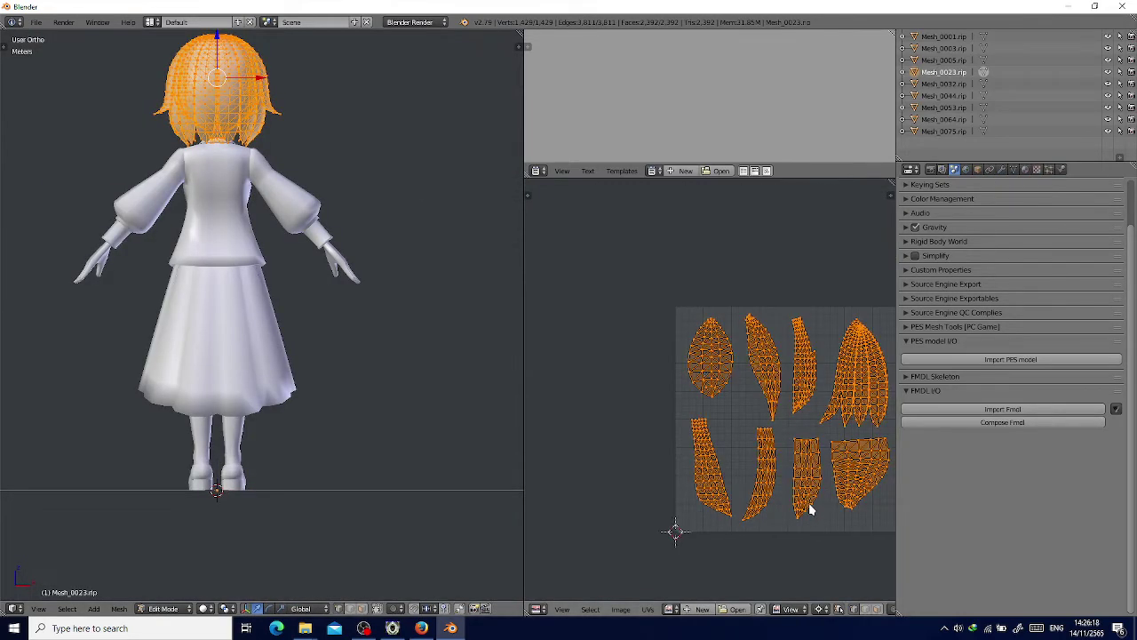
pyautogui.scroll(3, 875, 425)
pyautogui.hotkey('alt', 'Tab')
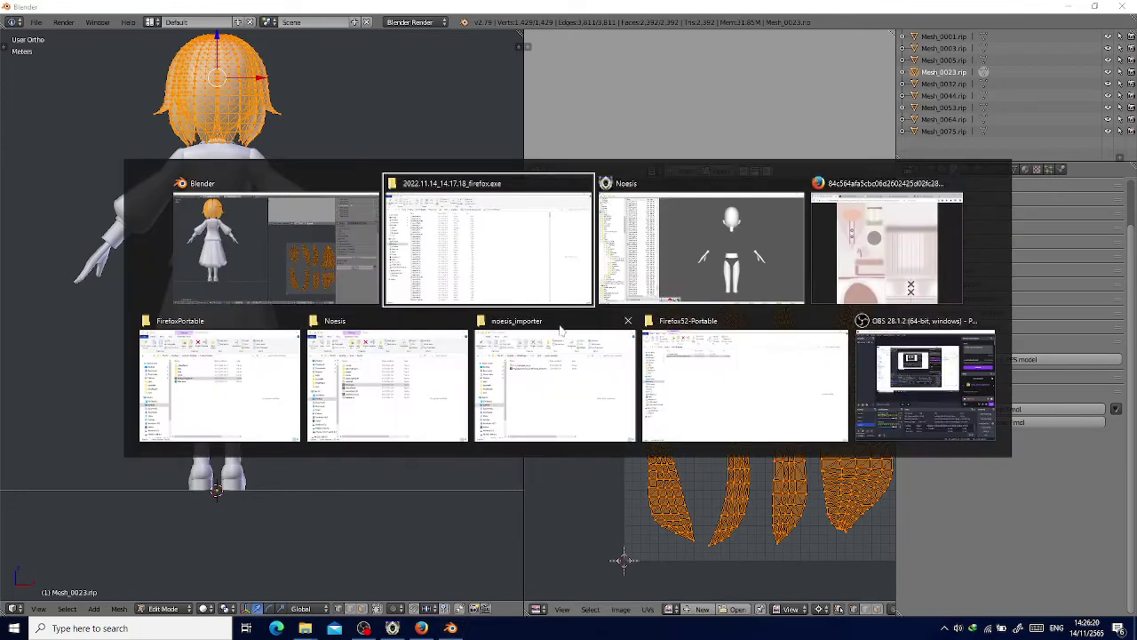
# Create a new folder named 'text' in the ripping session folder and open it.
pyautogui.click(514, 95)
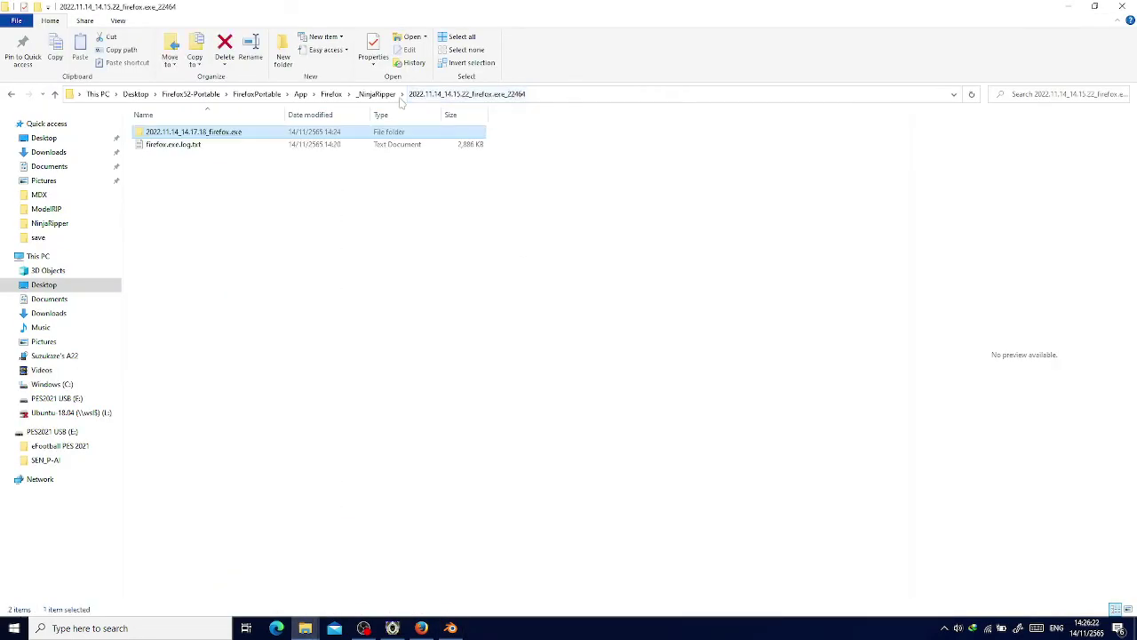
pyautogui.click(283, 55)
pyautogui.write('text')
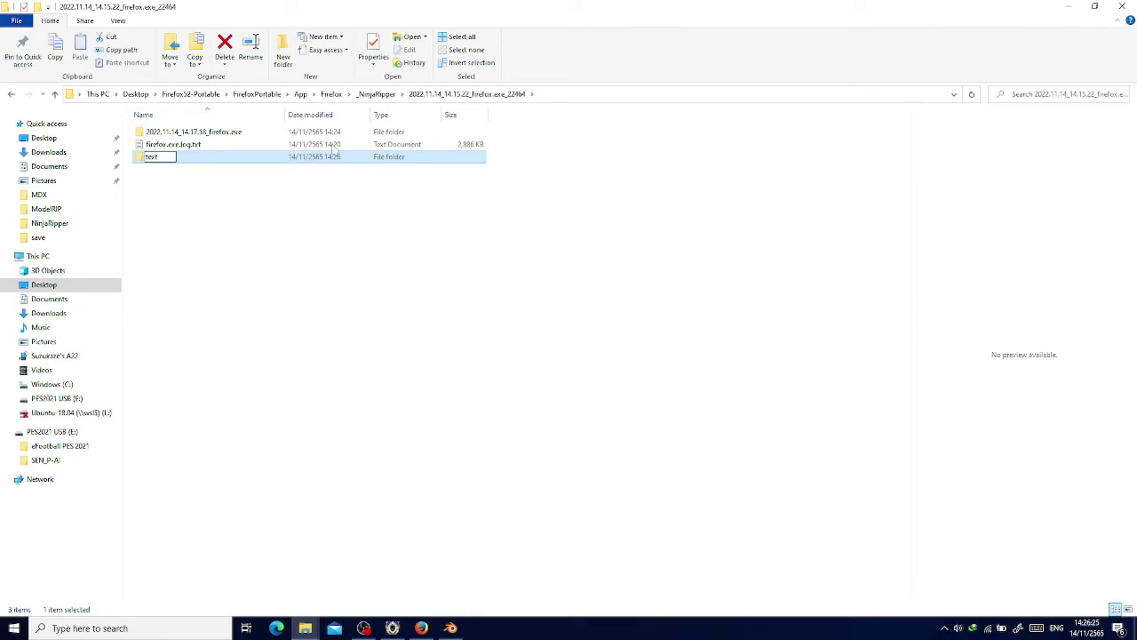
pyautogui.press('Return')
pyautogui.press('Return')
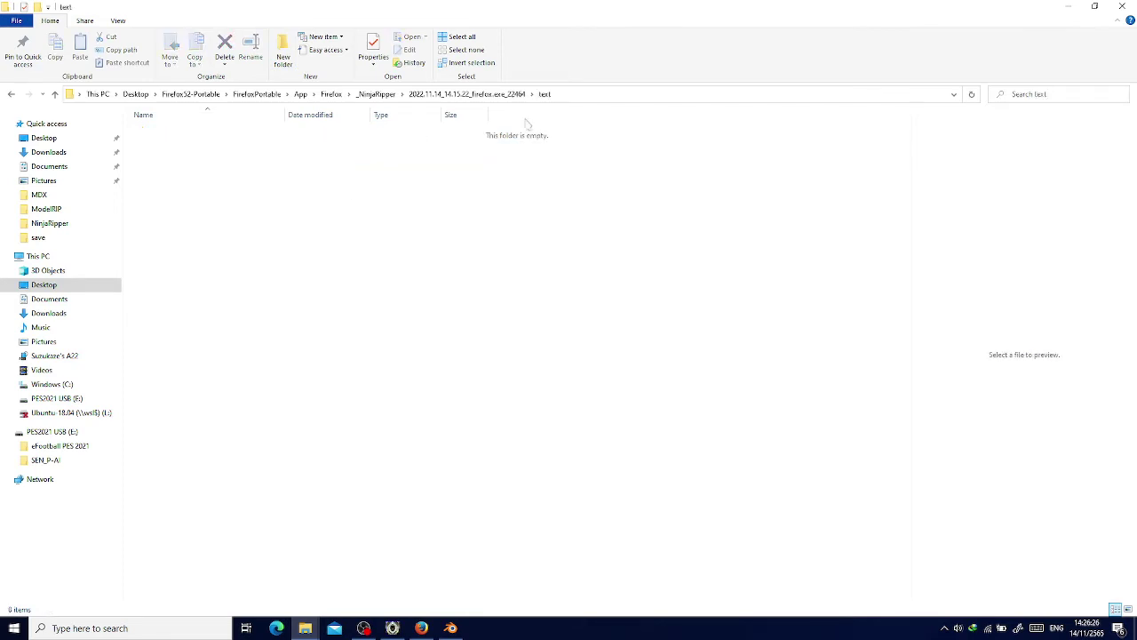
pyautogui.click(607, 96)
# Drag the first, green vest and face textures from Firefox into the text folder.
pyautogui.hotkey('alt', 'Tab')
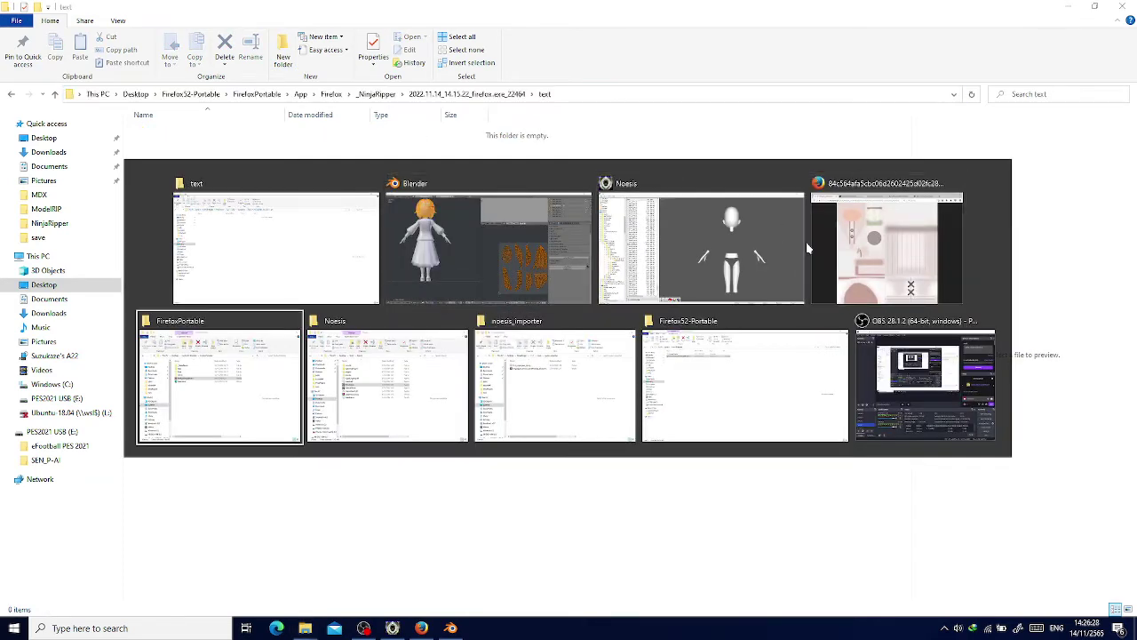
pyautogui.click(806, 241)
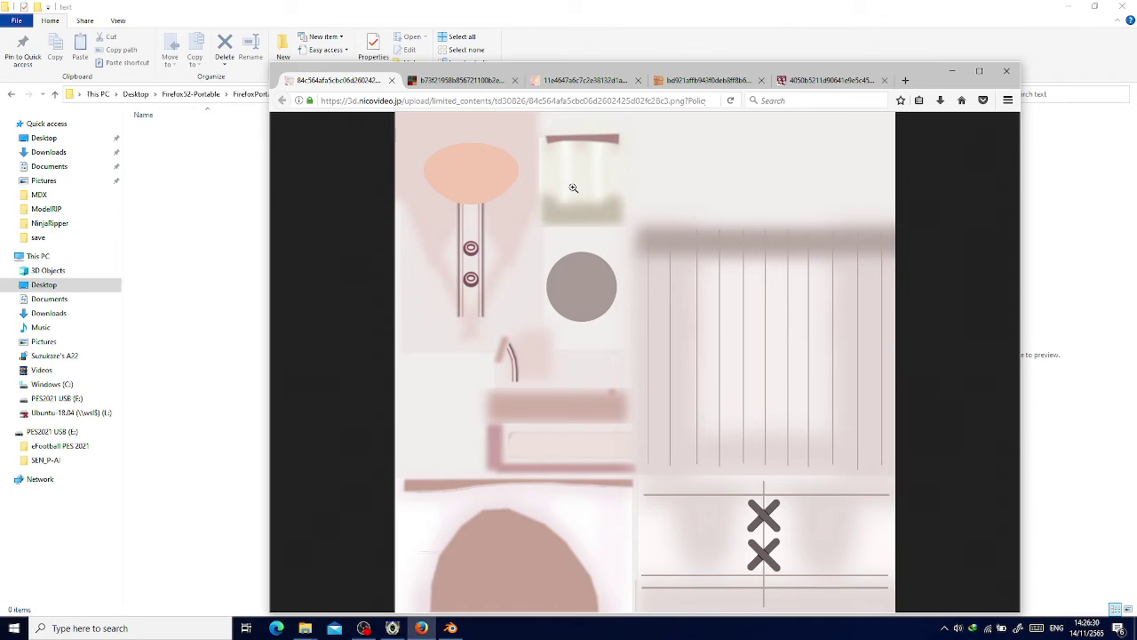
pyautogui.moveTo(573, 187); pyautogui.dragTo(213, 231)
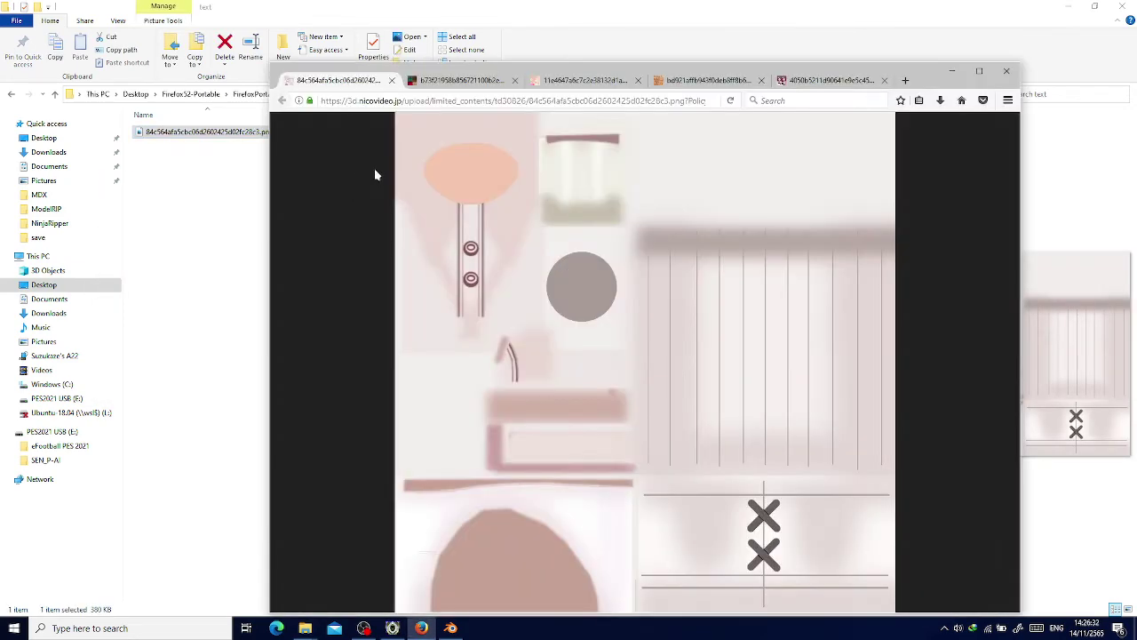
pyautogui.click(458, 80)
pyautogui.moveTo(521, 187); pyautogui.dragTo(203, 205)
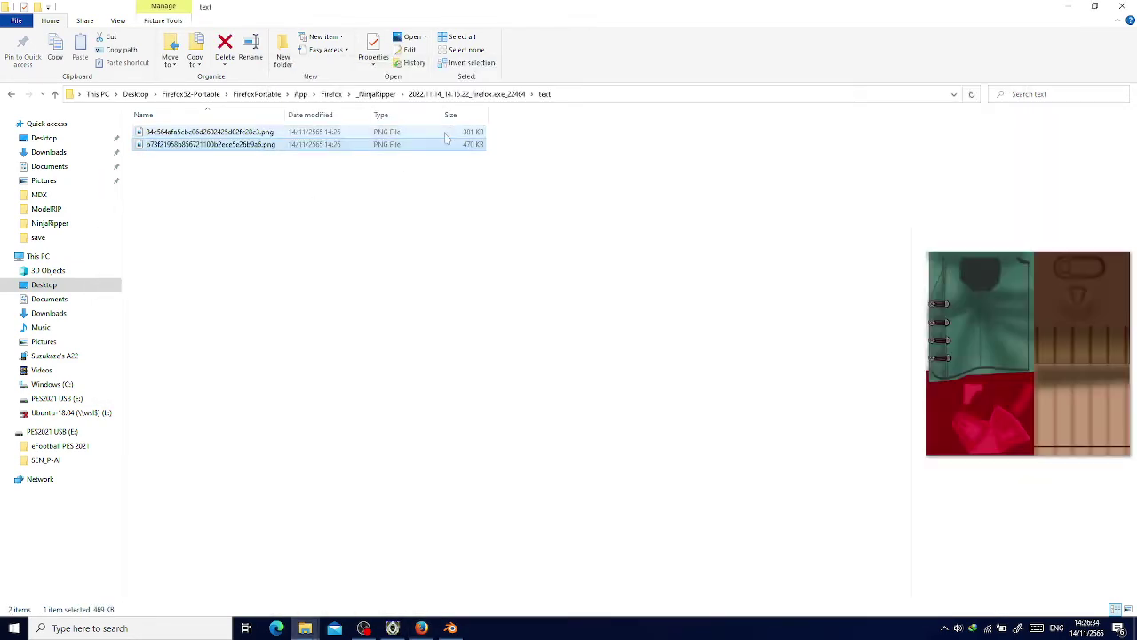
pyautogui.click(562, 80)
pyautogui.moveTo(462, 190); pyautogui.dragTo(226, 206)
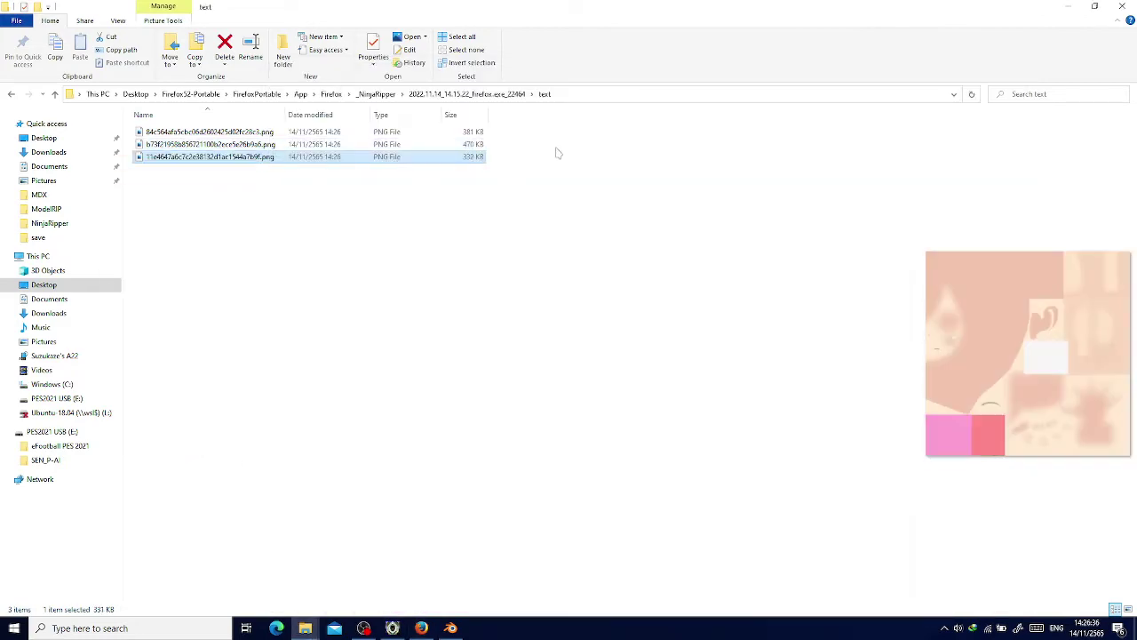
# Drag the hair texture and the fifth texture into the text folder.
pyautogui.click(694, 81)
pyautogui.moveTo(470, 216); pyautogui.dragTo(243, 273)
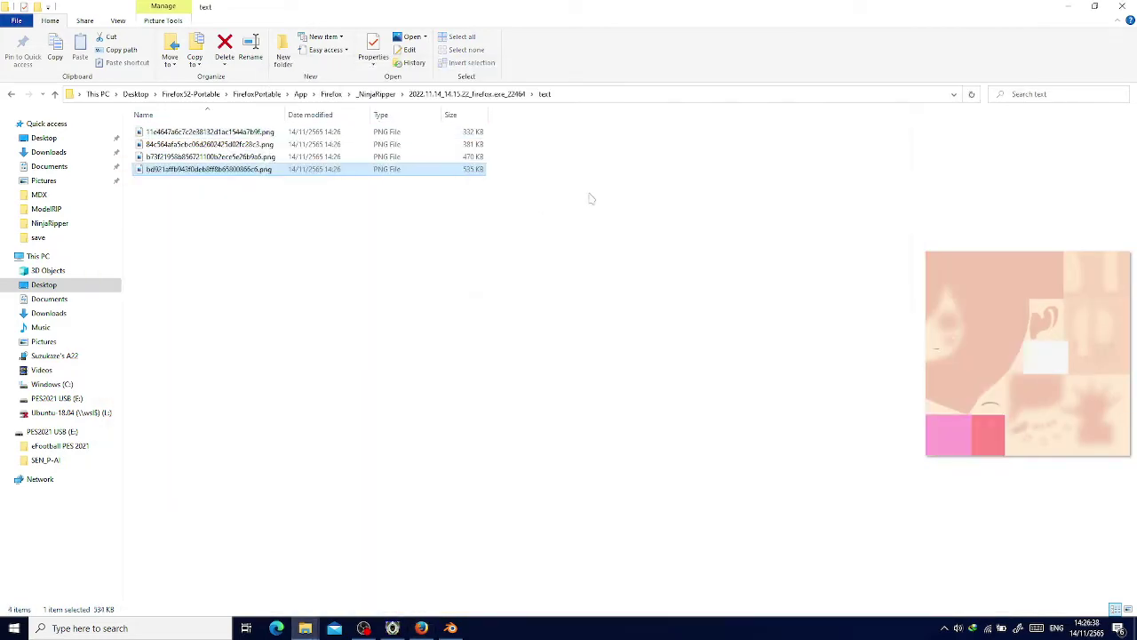
pyautogui.click(826, 80)
pyautogui.moveTo(534, 267); pyautogui.dragTo(271, 261)
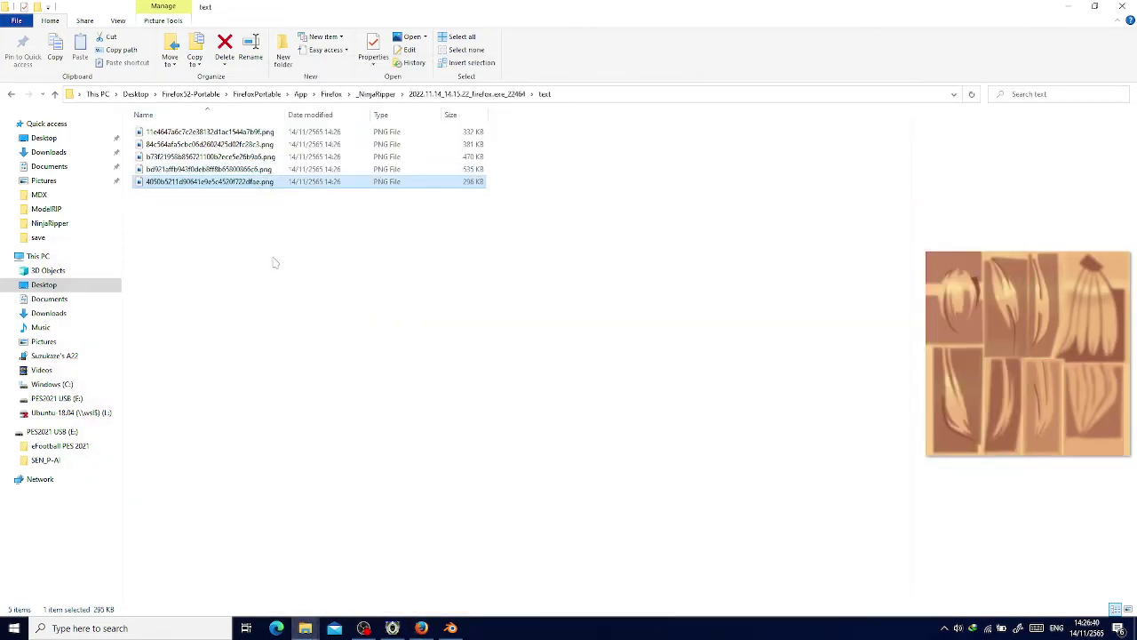
pyautogui.click(584, 96)
# Load the hair texture from the text folder onto the hair UVs.
pyautogui.hotkey('alt', 'Tab')
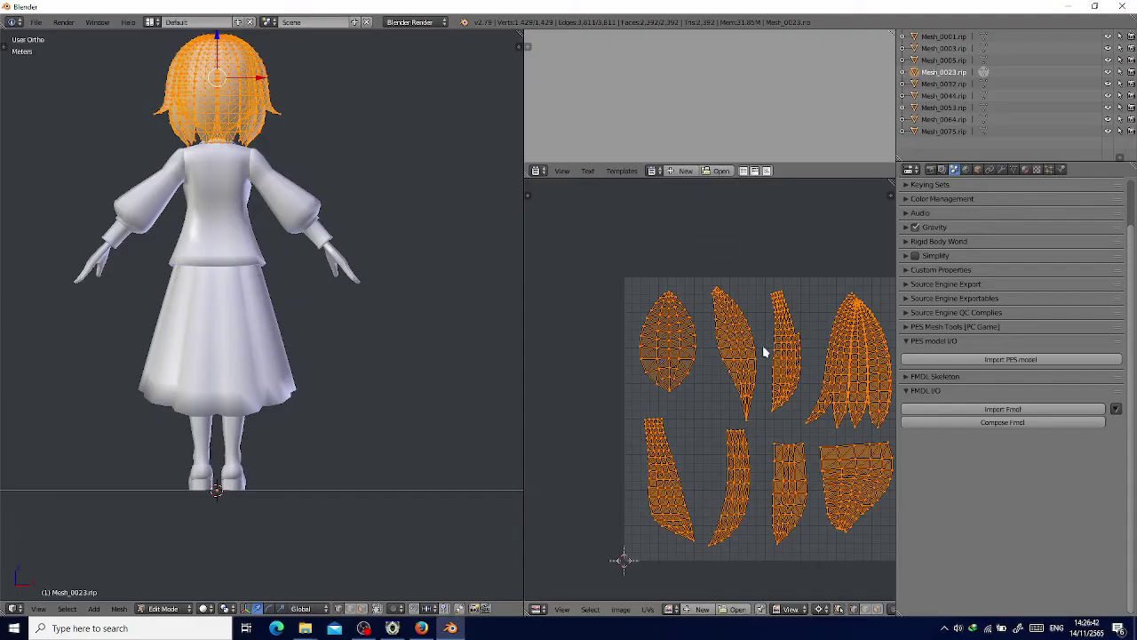
pyautogui.click(737, 610)
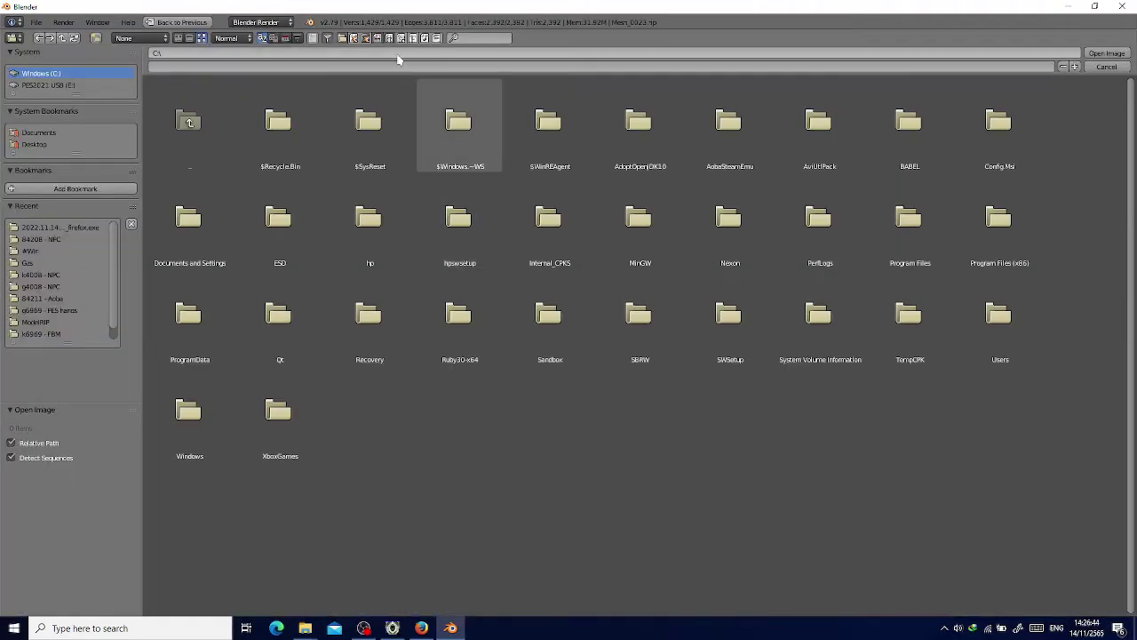
pyautogui.write('C:\\Users\\Aoba\\Desktop\\Firefox52-Portable\\FirefoxPortable\\App\\Firefox\\_NinjaRipper\\2022.11.14_14.15.22_firefox.exe_22464\\tex\\')
pyautogui.doubleClick(609, 136)
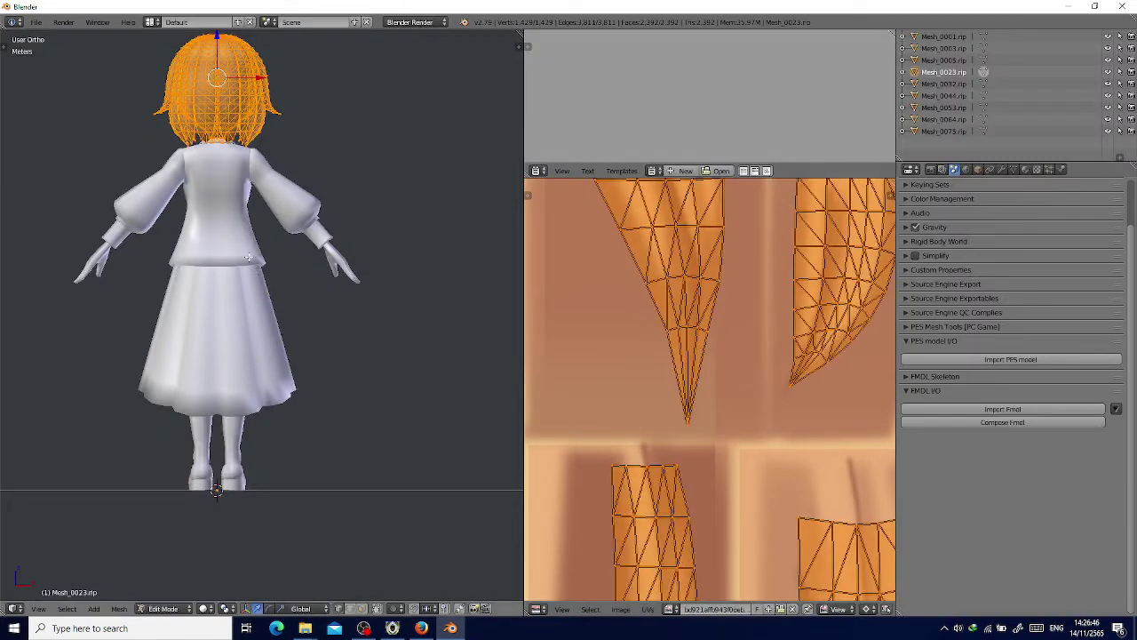
pyautogui.scroll(1, 338, 155)
# Select the Mesh_0001 body mesh and enter Edit Mode to show its UVs.
pyautogui.click(942, 36)
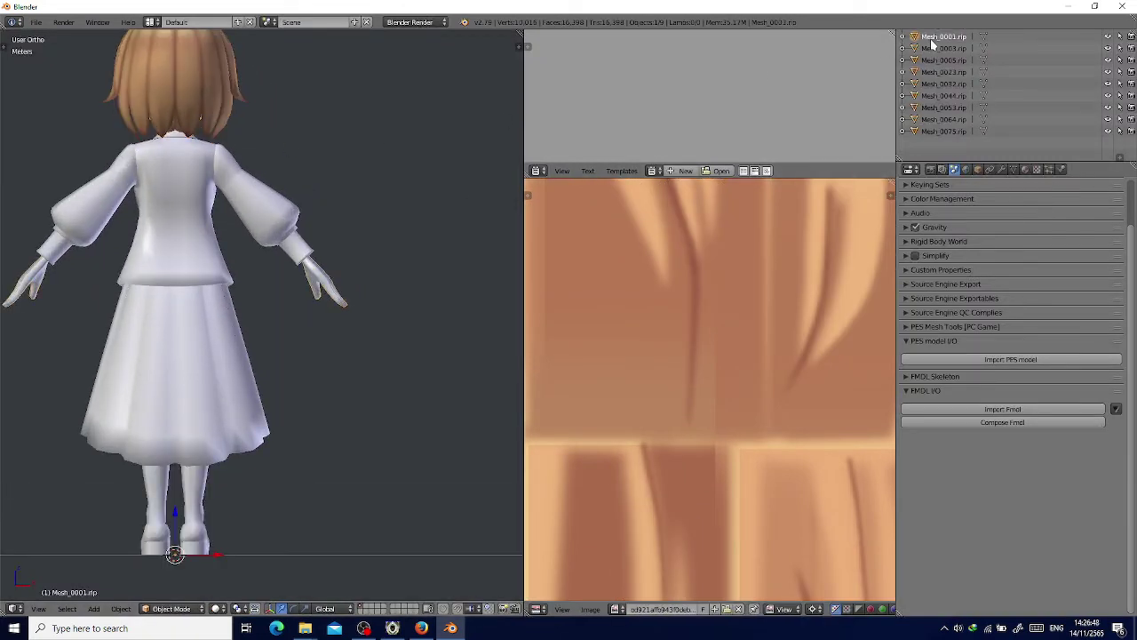
pyautogui.press('Tab')
pyautogui.scroll(-4, 734, 369)
pyautogui.scroll(3, 699, 435)
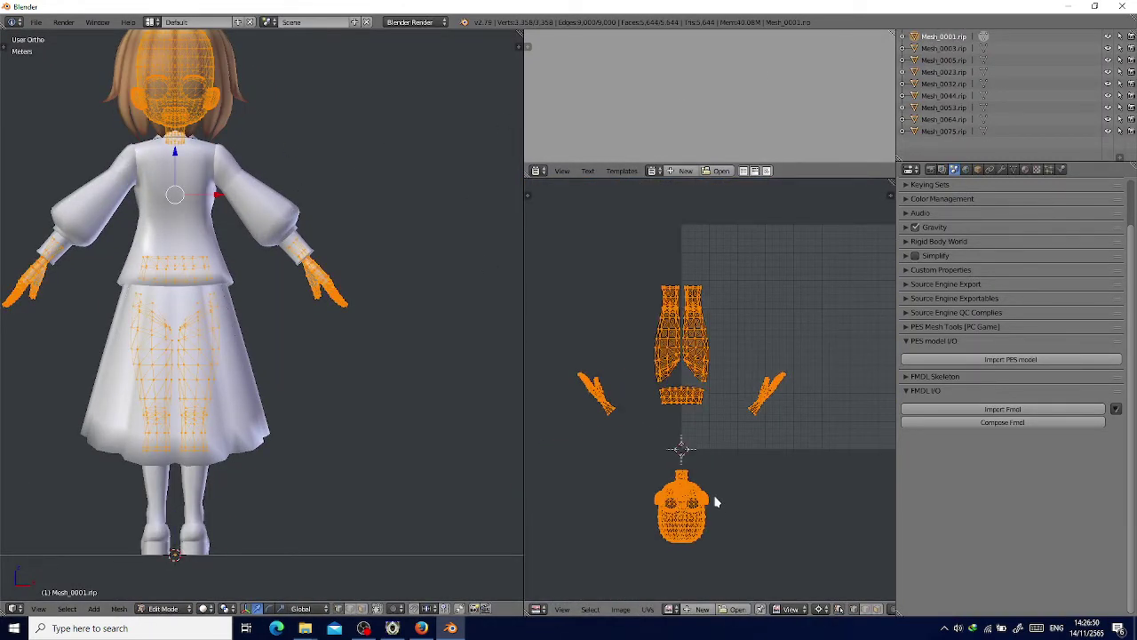
# Browse the text folder for a body texture, cancel, and exit Edit Mode.
pyautogui.click(739, 609)
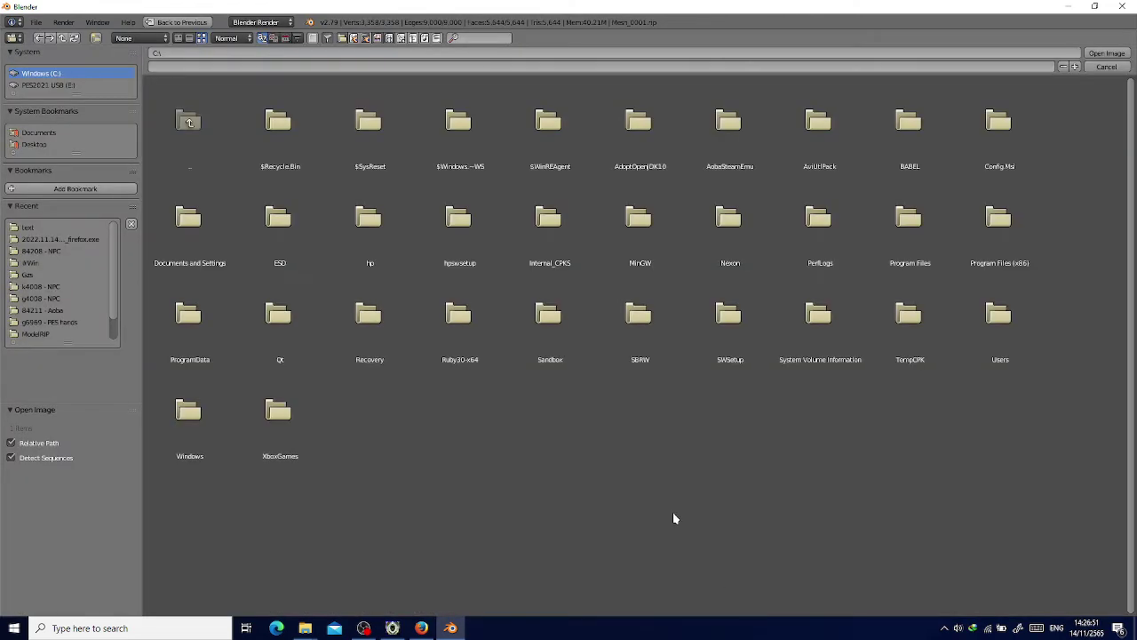
pyautogui.click(67, 229)
pyautogui.press('Escape')
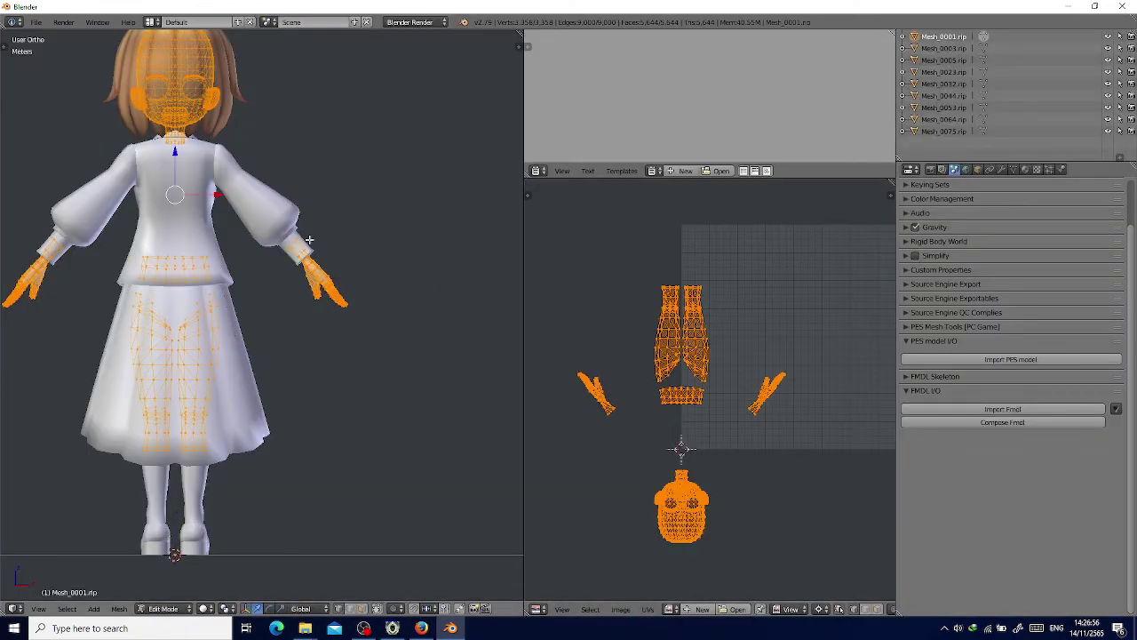
pyautogui.press('Tab')
pyautogui.hotkey('alt', 'Tab')
pyautogui.hotkey('alt', 'Tab')
pyautogui.hotkey('alt', 'Tab')
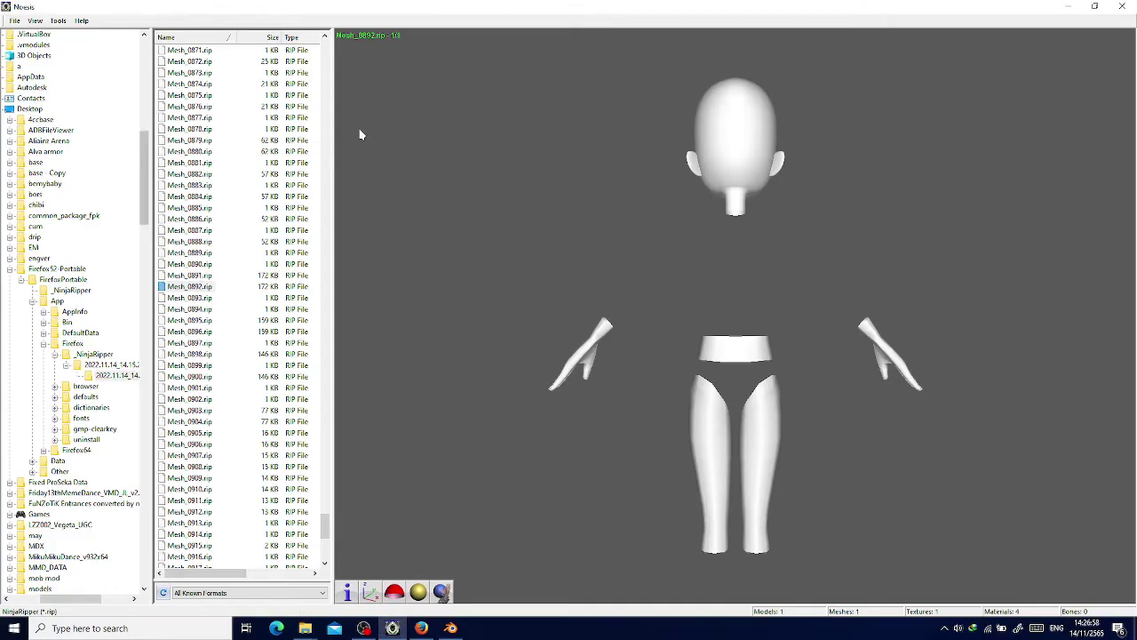
# Export Mesh_0002.rip with the .fbx - Autodesk FBX format and confirm the completion message.
pyautogui.scroll(11, 238, 180)
pyautogui.moveTo(325, 505); pyautogui.dragTo(326, 53)
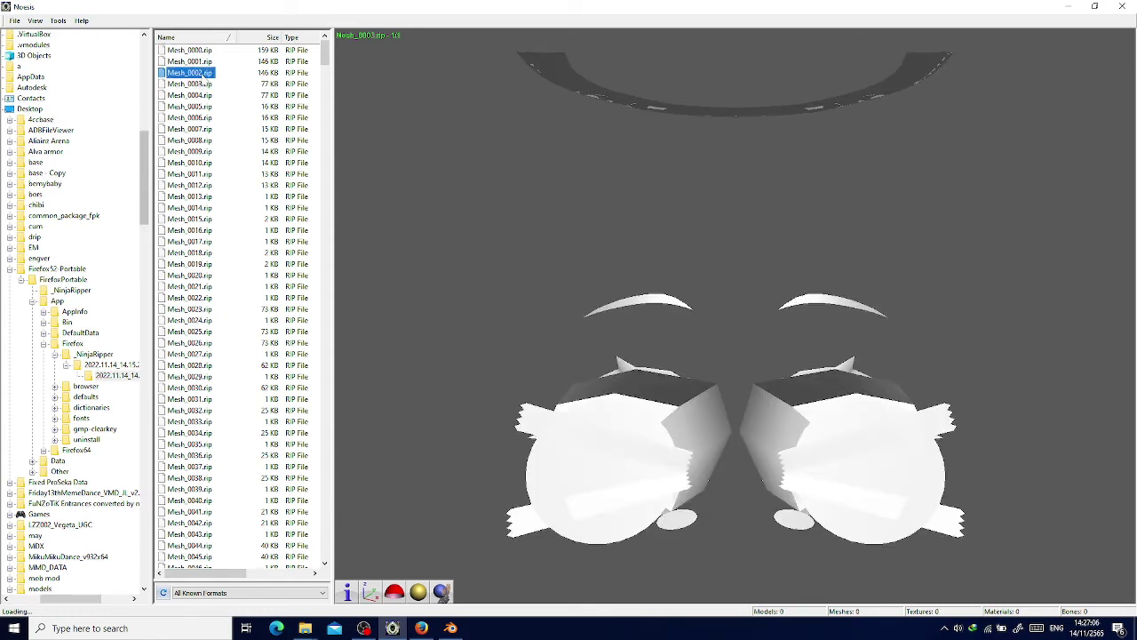
pyautogui.rightClick(204, 77)
pyautogui.click(249, 103)
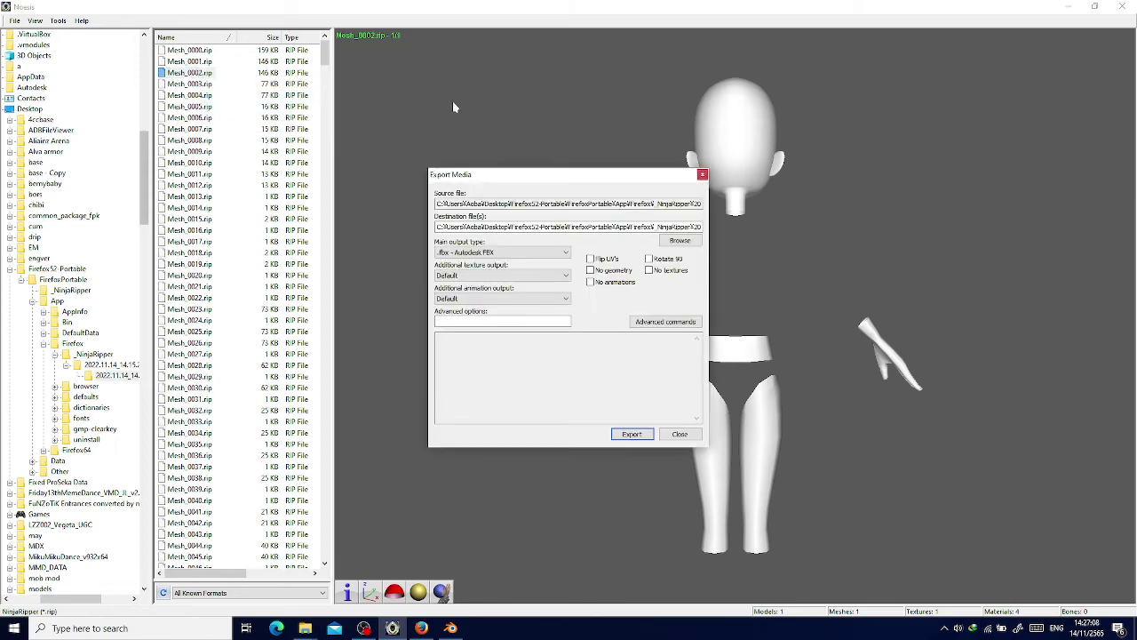
pyautogui.click(645, 437)
pyautogui.click(559, 335)
pyautogui.hotkey('alt', 'Tab')
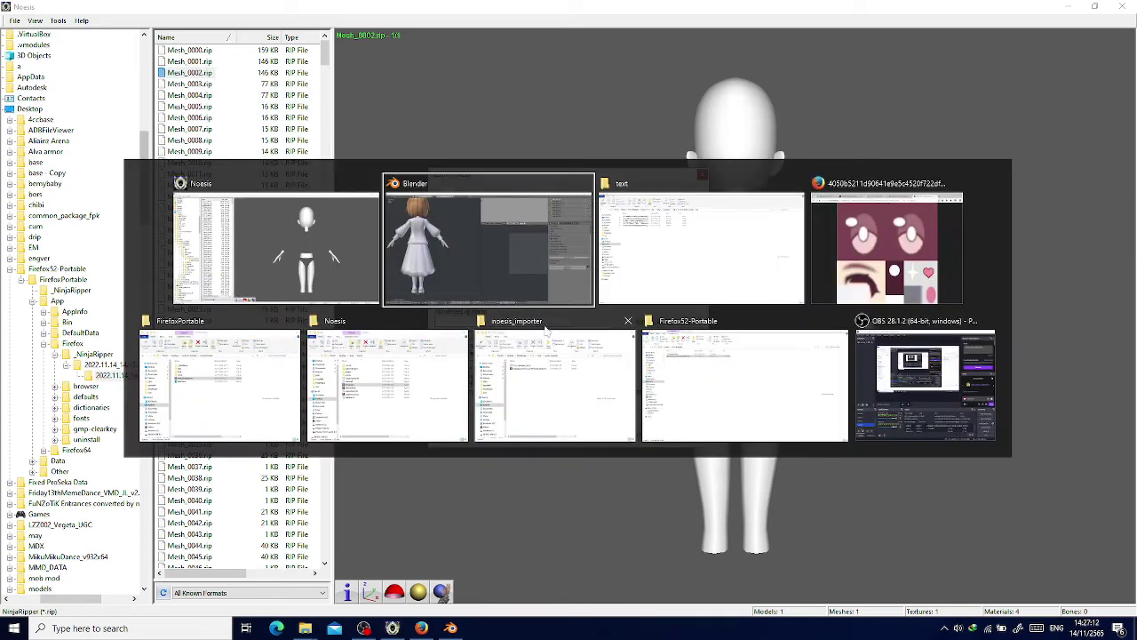
pyautogui.press('Tab')
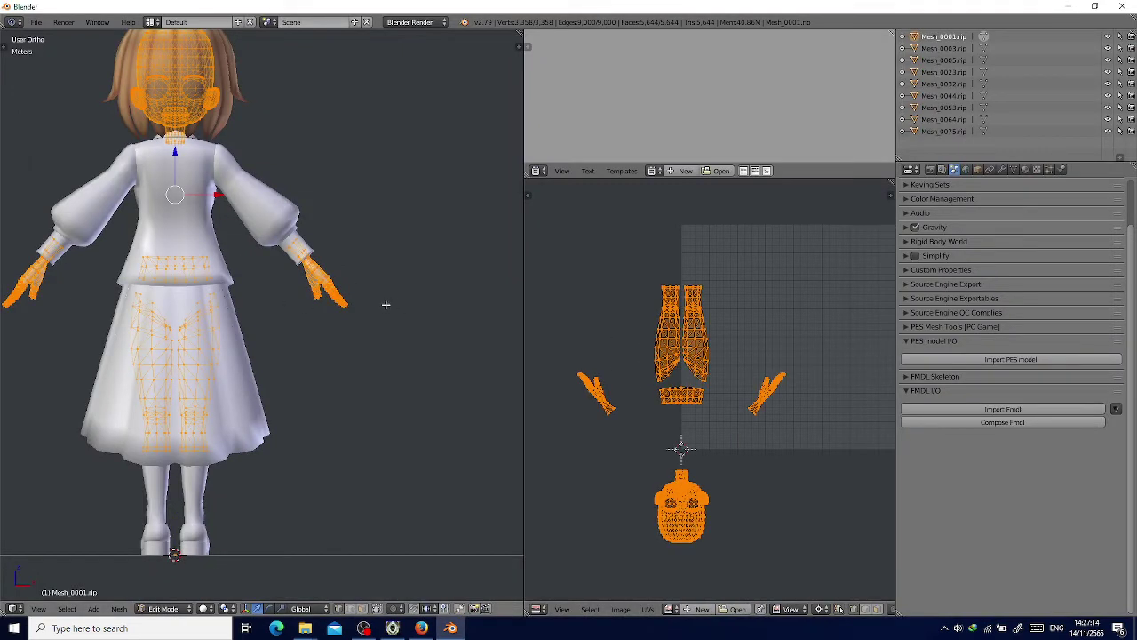
# Import the exported Mesh_0002out.fbx file into Blender.
pyautogui.press('Tab')
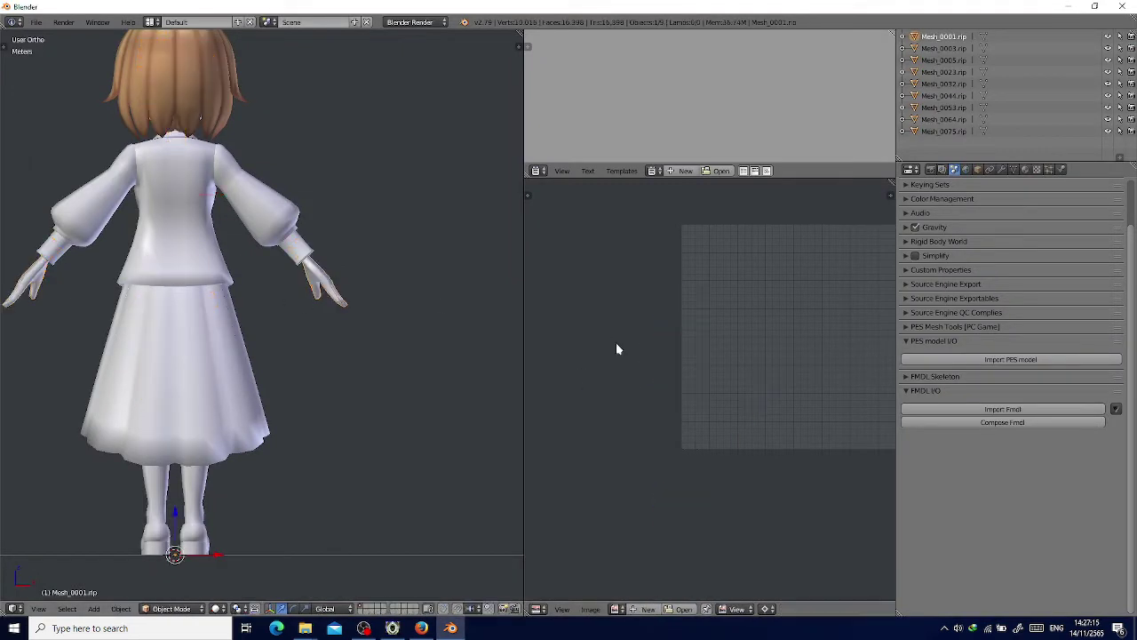
pyautogui.click(37, 21)
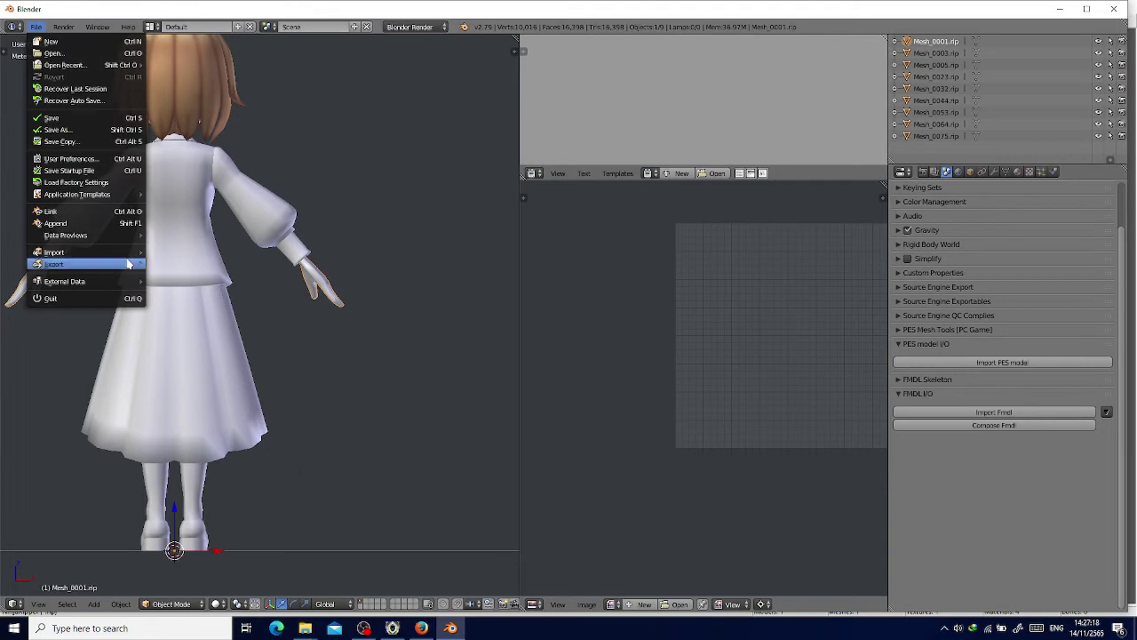
pyautogui.moveTo(124, 252)
pyautogui.click(182, 287)
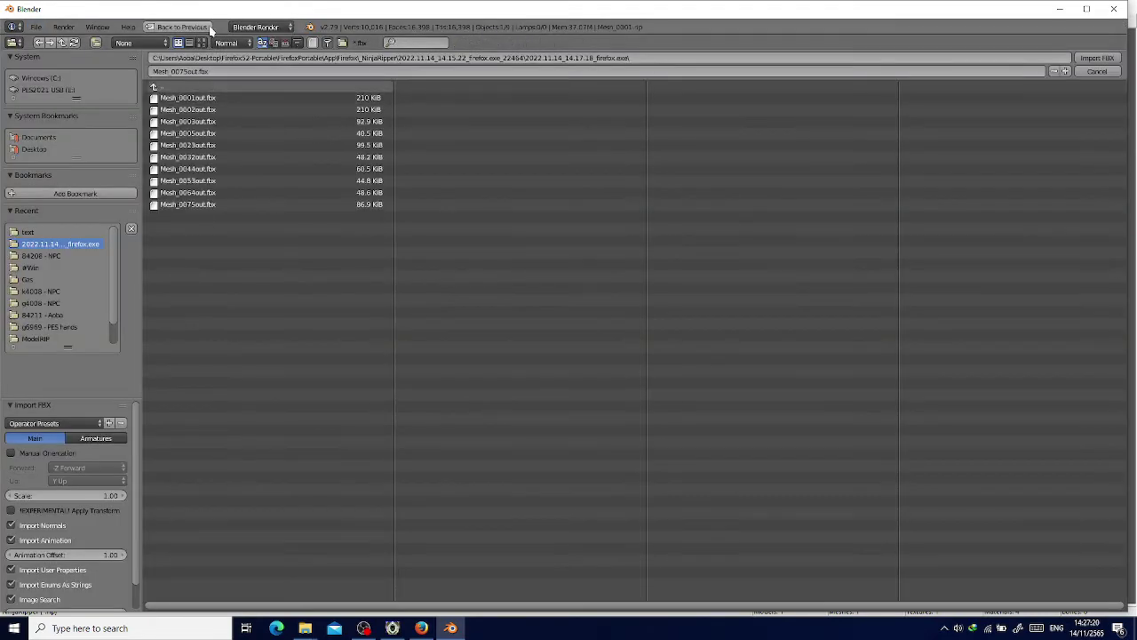
pyautogui.doubleClick(206, 107)
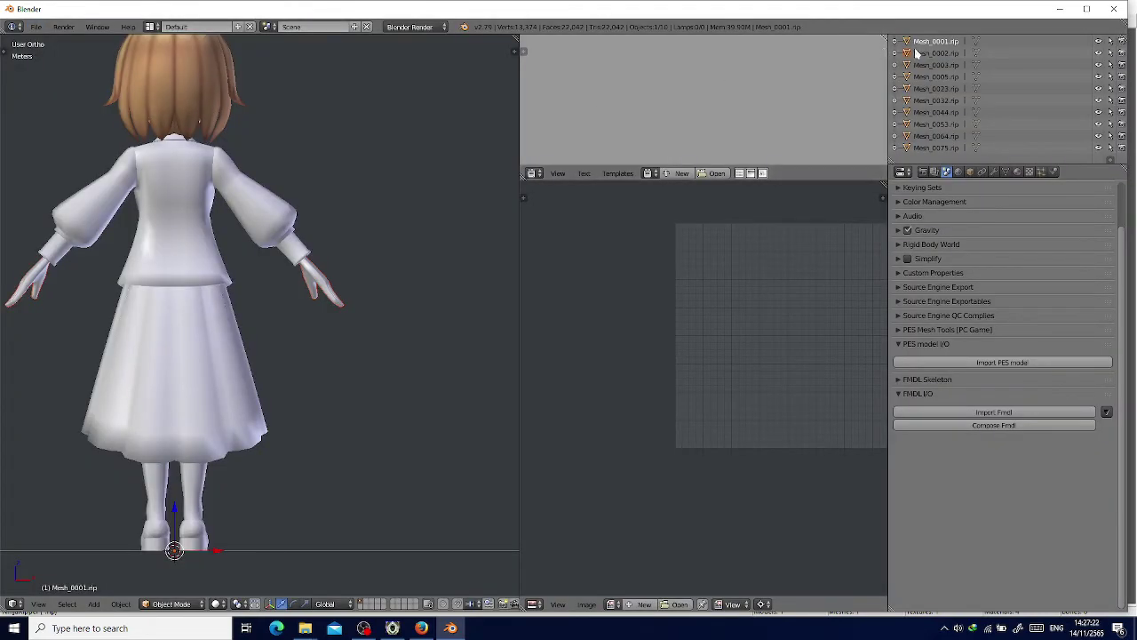
# Load the first skin PNG from the text texture folder onto Mesh_0002's UVs.
pyautogui.press('Tab')
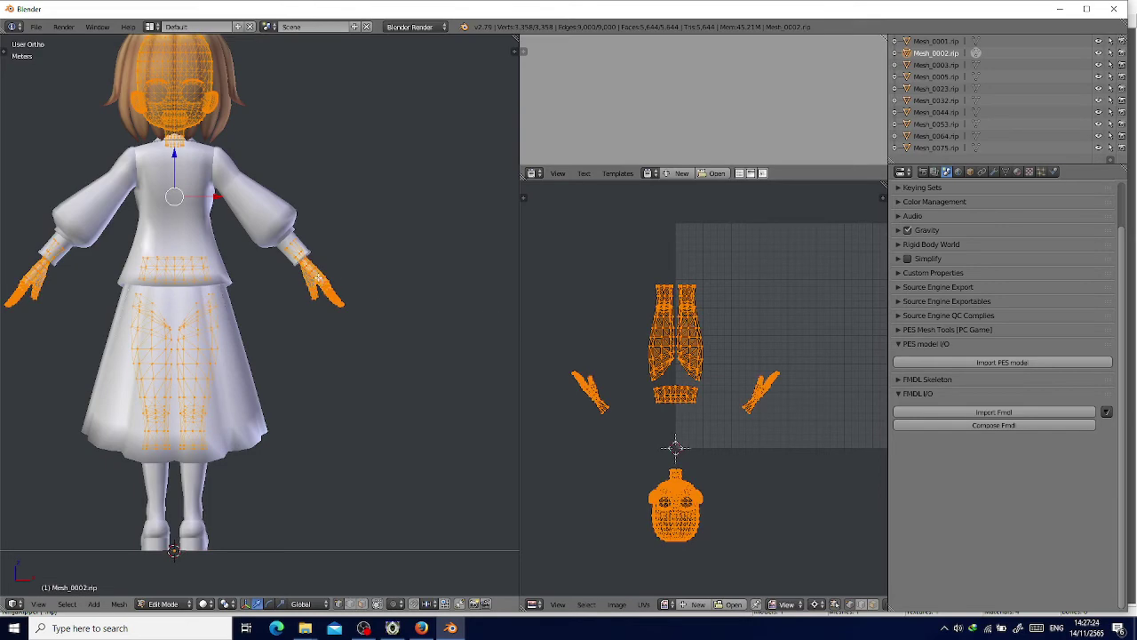
pyautogui.press('Tab')
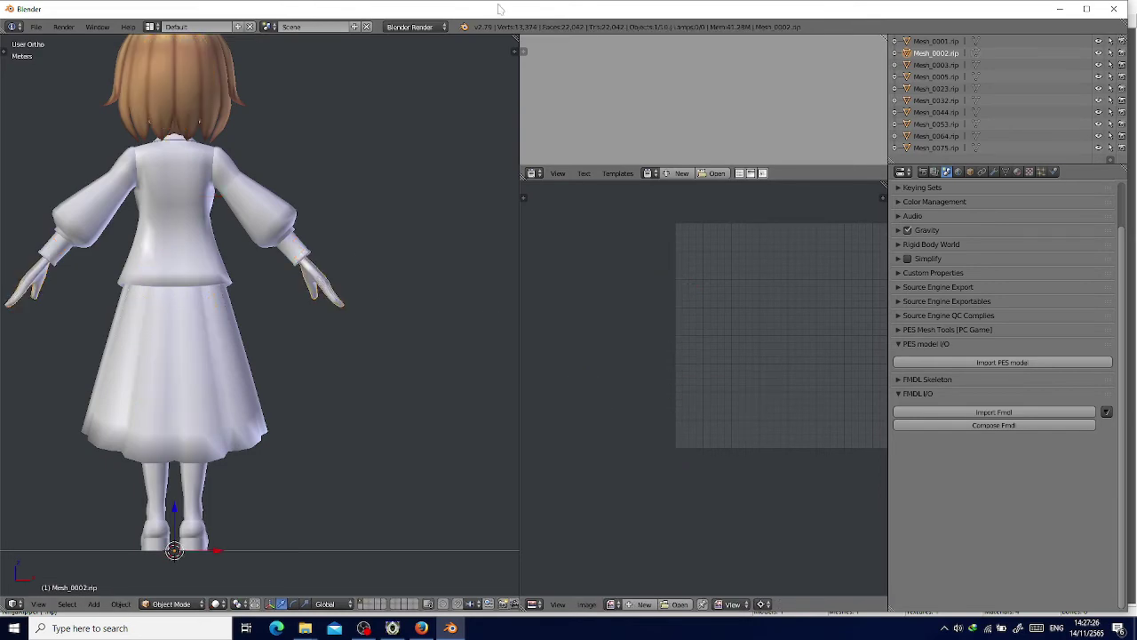
pyautogui.doubleClick(499, 9)
pyautogui.press('Tab')
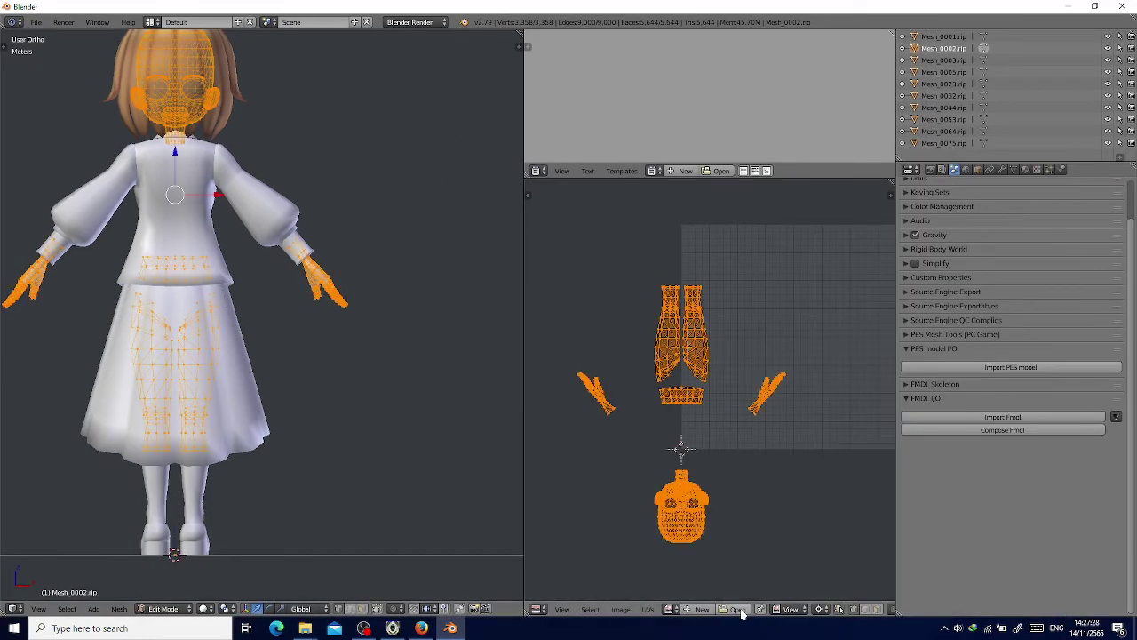
pyautogui.click(738, 609)
pyautogui.click(111, 227)
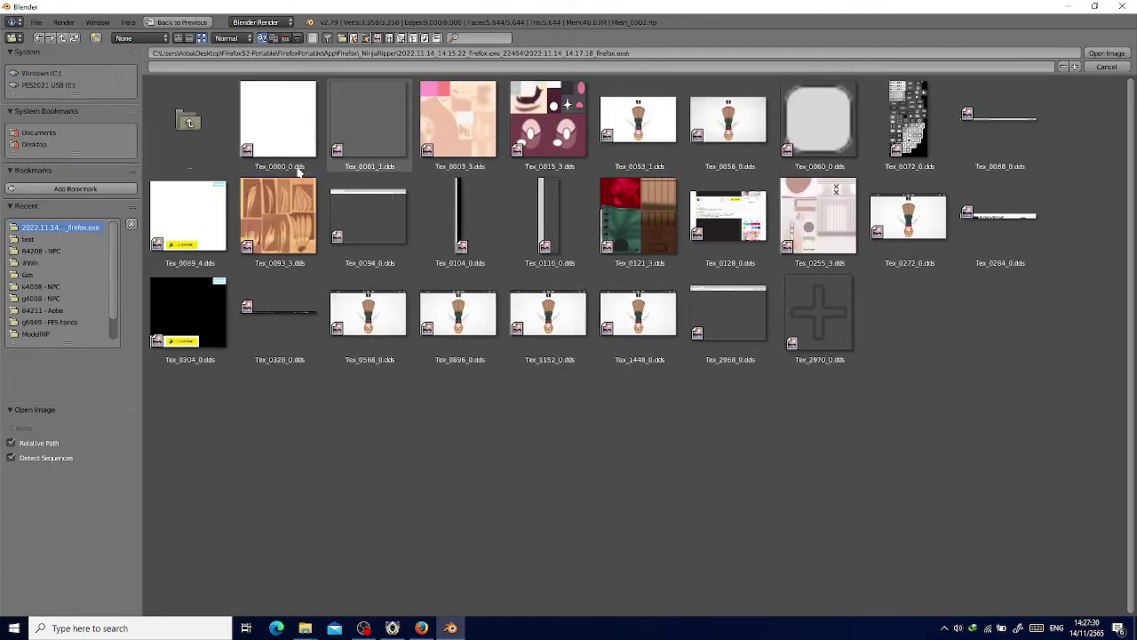
pyautogui.click(64, 238)
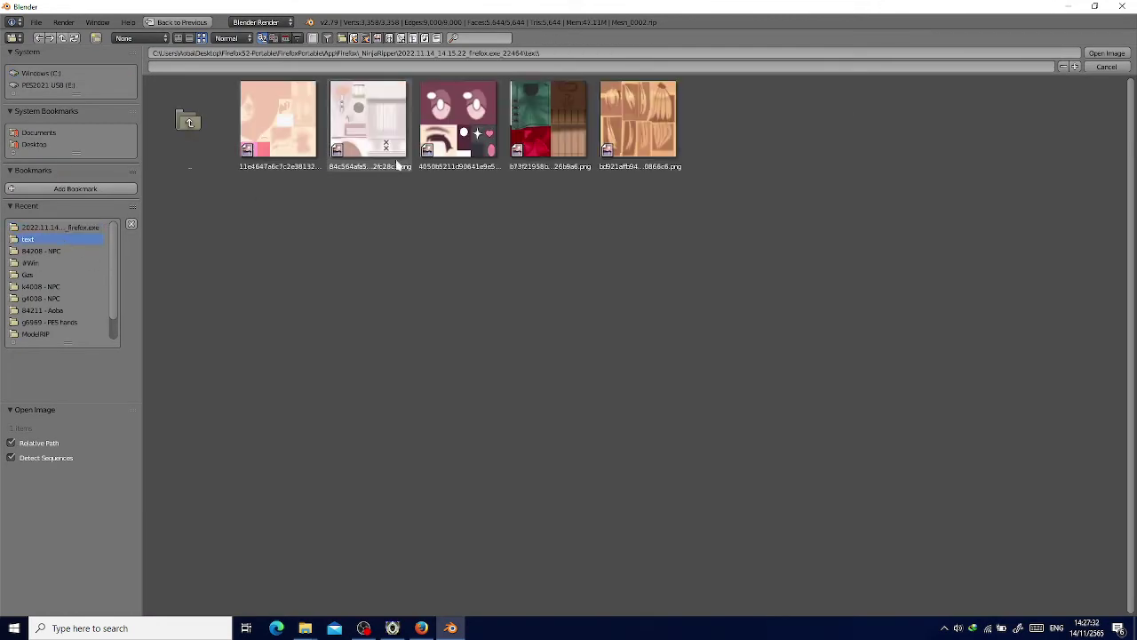
pyautogui.doubleClick(263, 139)
pyautogui.press('Tab')
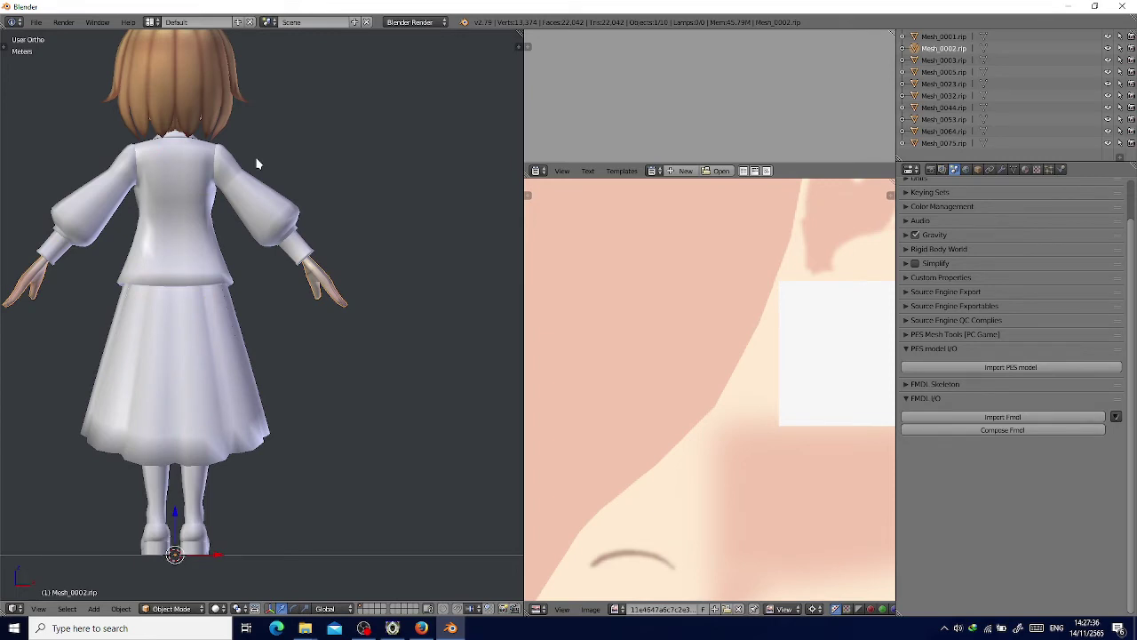
# Check the textured mesh, cancelling a trial move and fitting the whole texture in the UV view.
pyautogui.press('g')
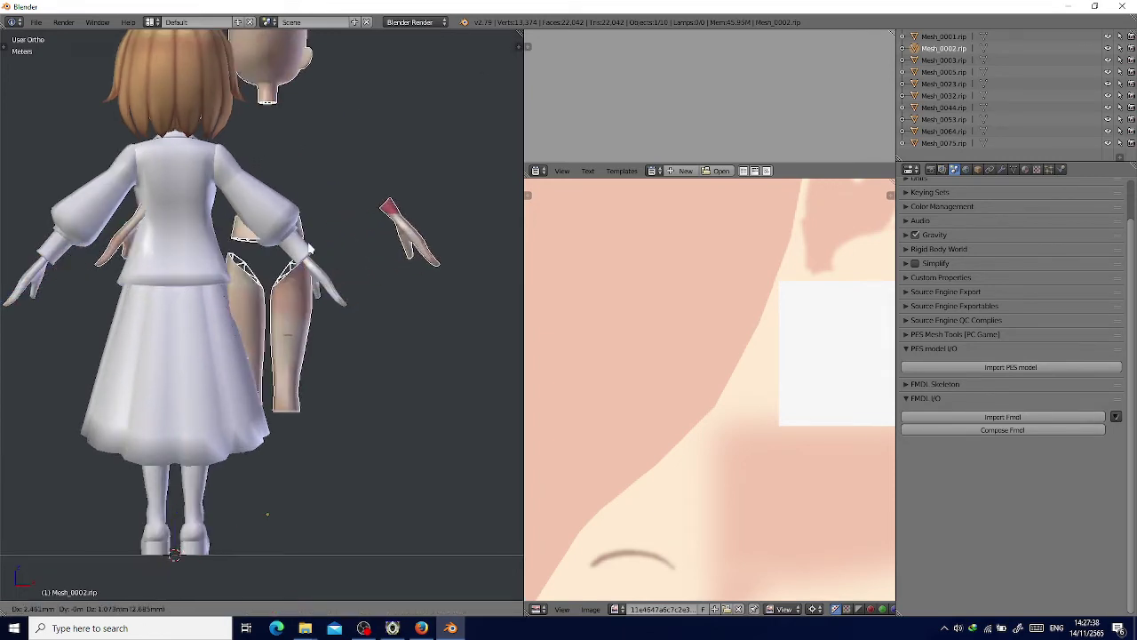
pyautogui.press('Escape')
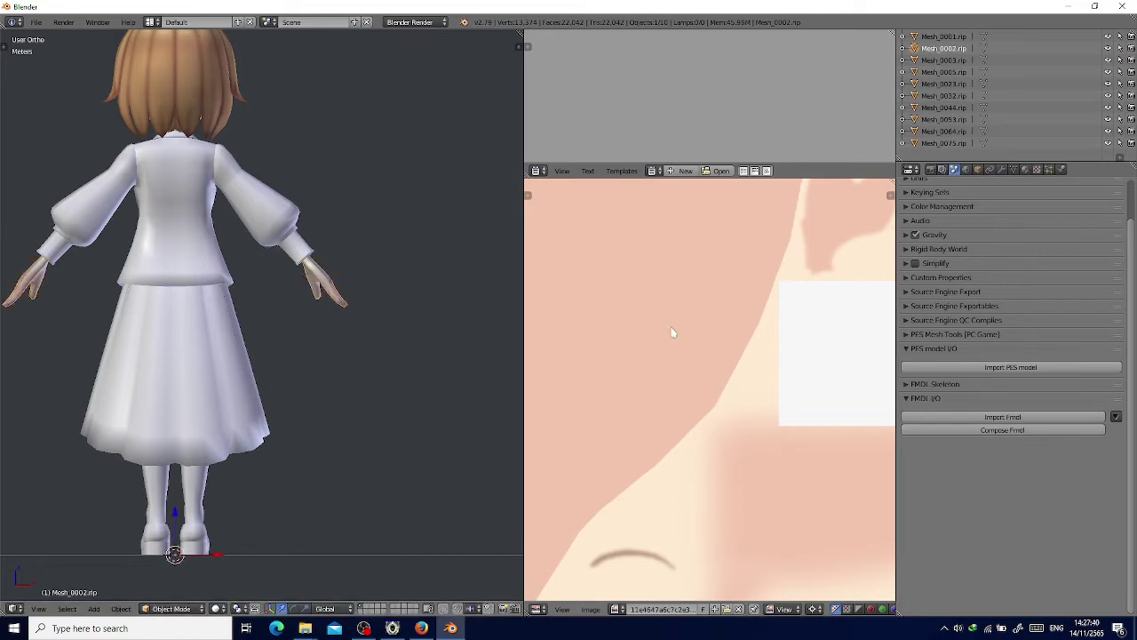
pyautogui.press('Tab')
pyautogui.press('Home')
pyautogui.press('Tab')
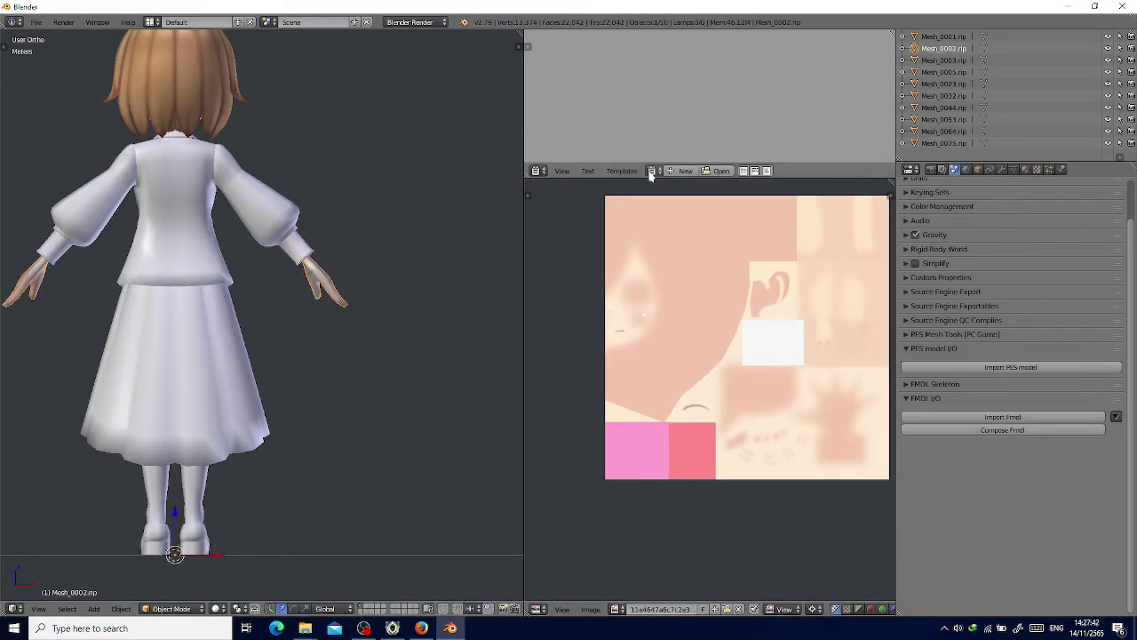
# Delete the Mesh_0002 and Mesh_0001 objects, then return to Noesis.
pyautogui.press('x')
pyautogui.click(293, 150)
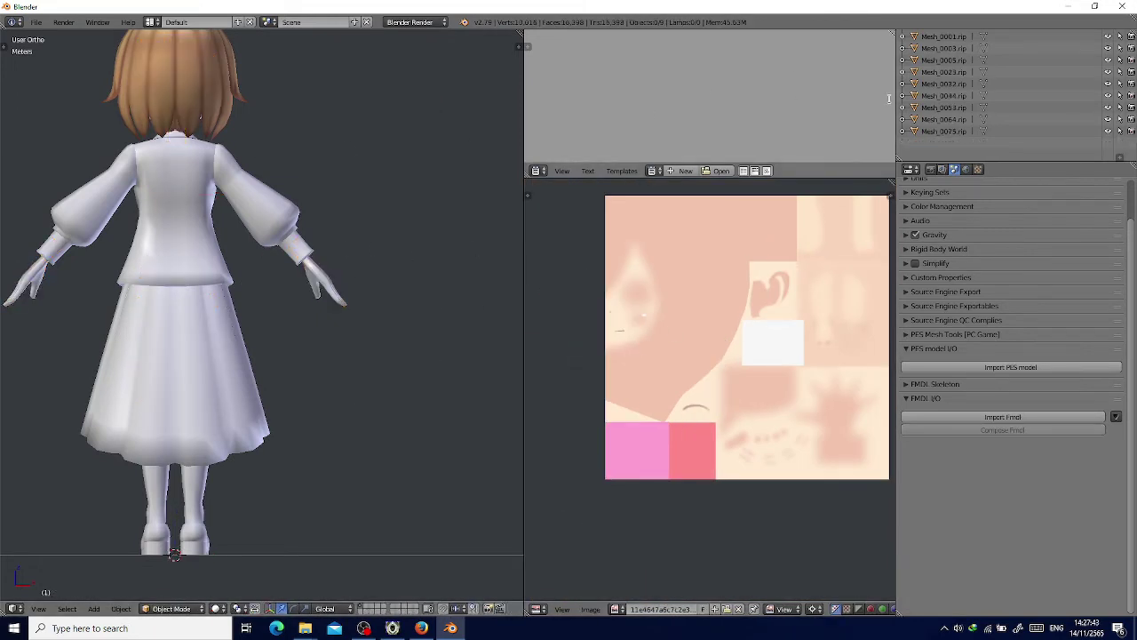
pyautogui.click(946, 41)
pyautogui.press('x')
pyautogui.click(277, 187)
pyautogui.hotkey('alt', 'Tab')
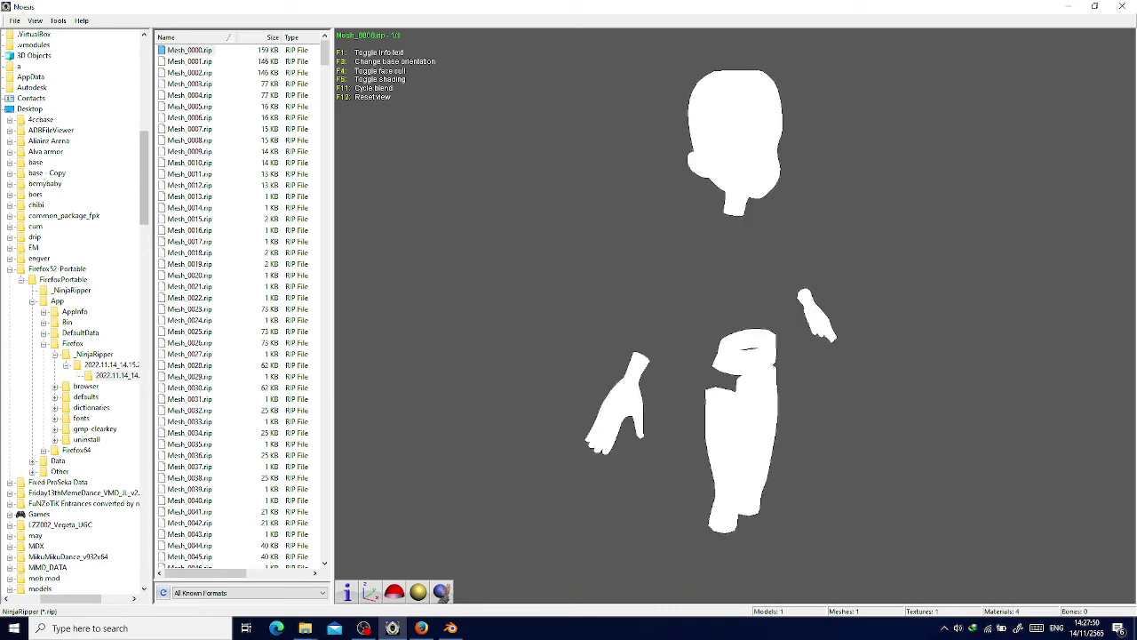
# Export Mesh_0086.rip from the Noesis list as an FBX file and dismiss the completion message.
pyautogui.click(192, 72)
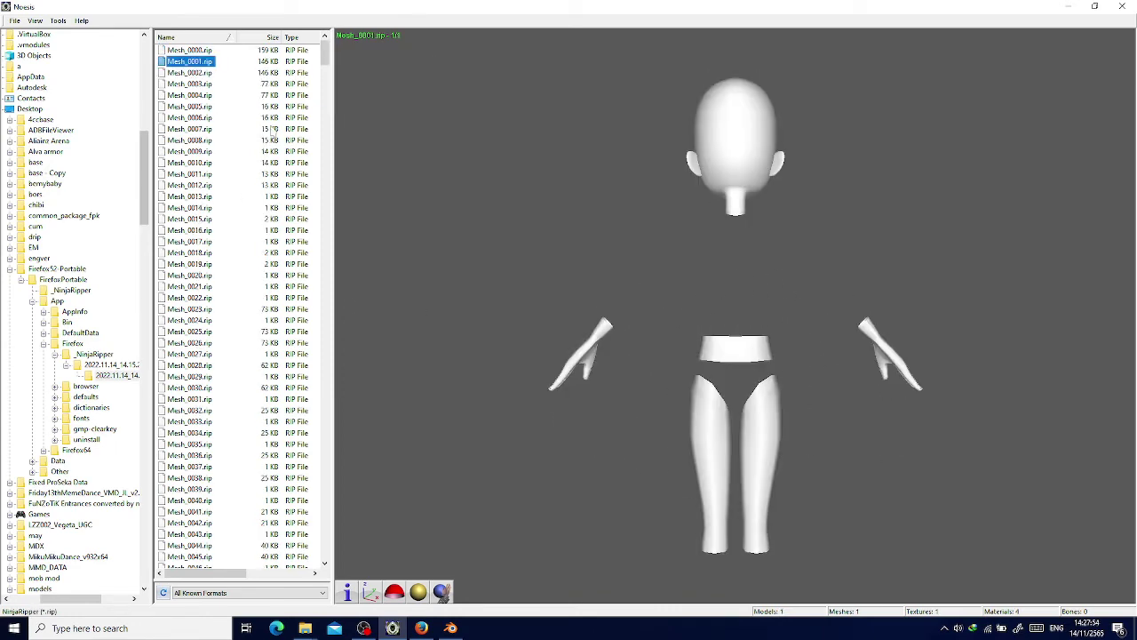
pyautogui.scroll(-20, 216, 241)
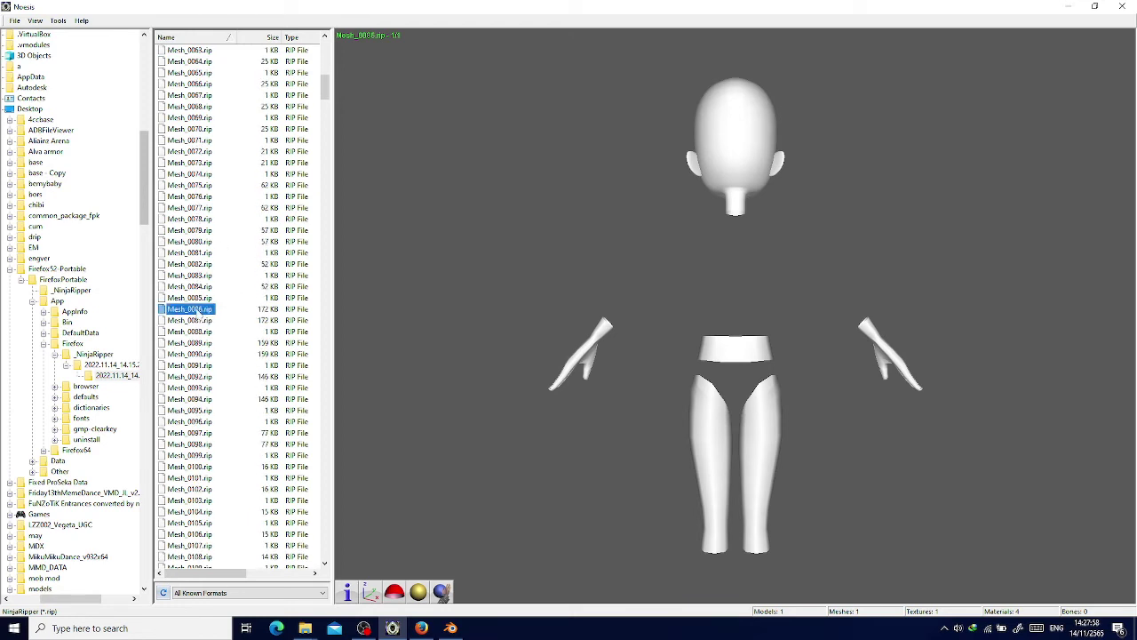
pyautogui.rightClick(205, 311)
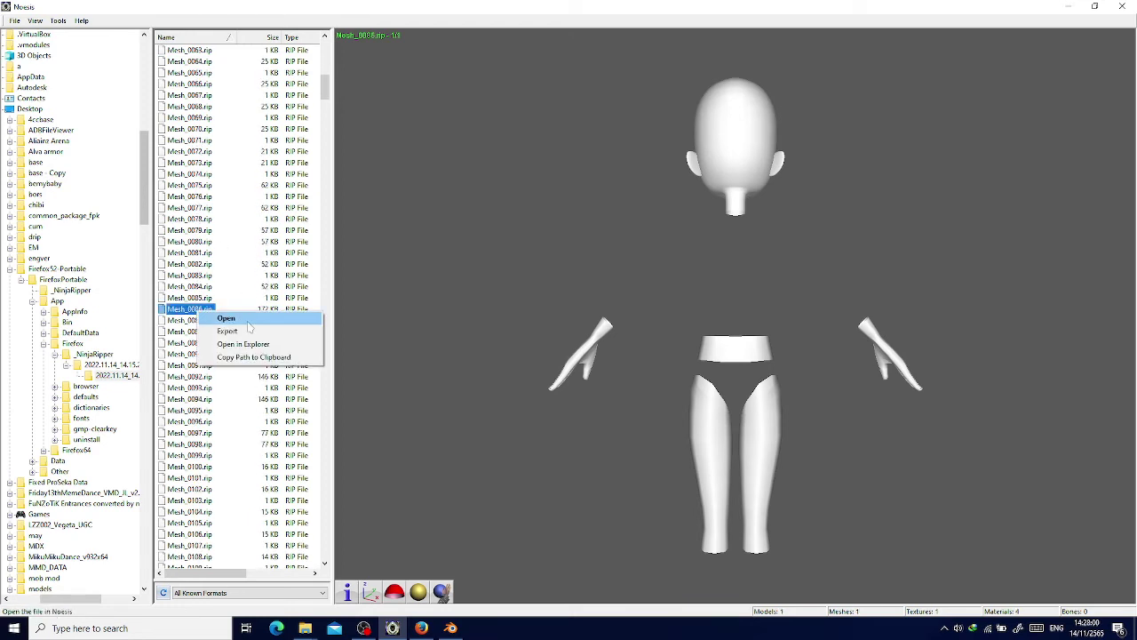
pyautogui.click(249, 331)
pyautogui.click(632, 434)
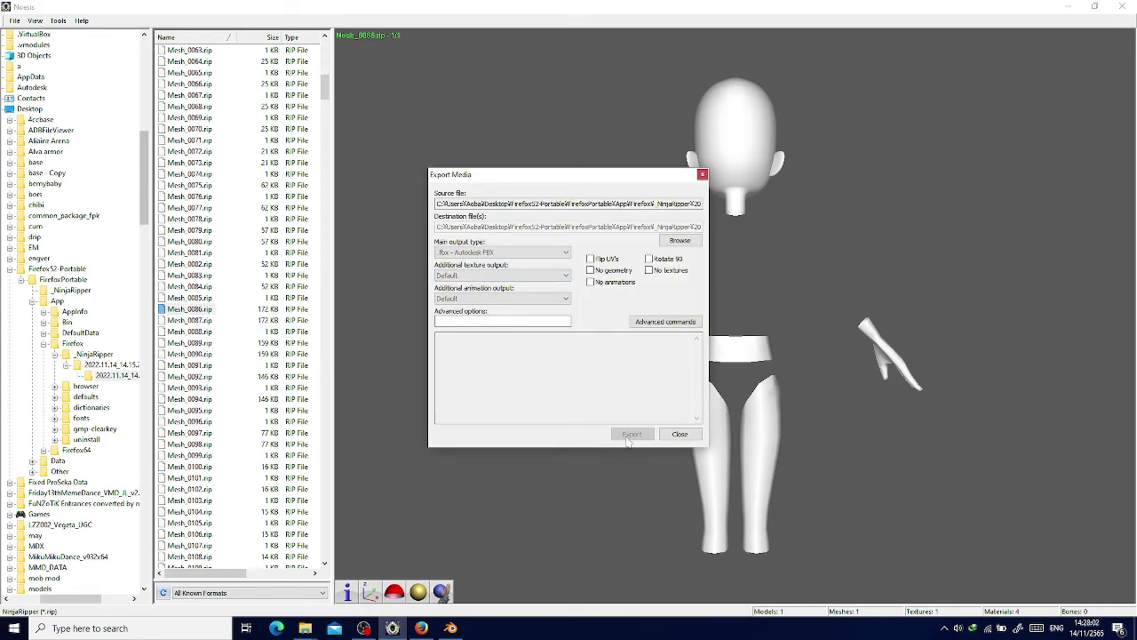
pyautogui.click(576, 330)
# Back in Blender, import the exported Mesh_0086 FBX file.
pyautogui.hotkey('alt', 'Tab')
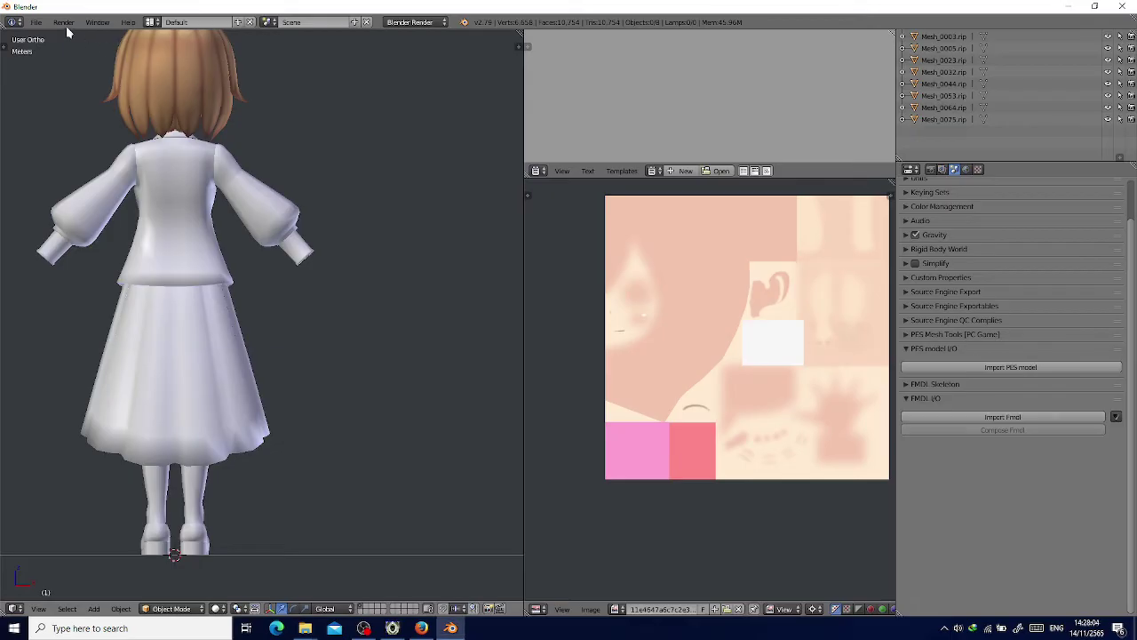
pyautogui.click(36, 21)
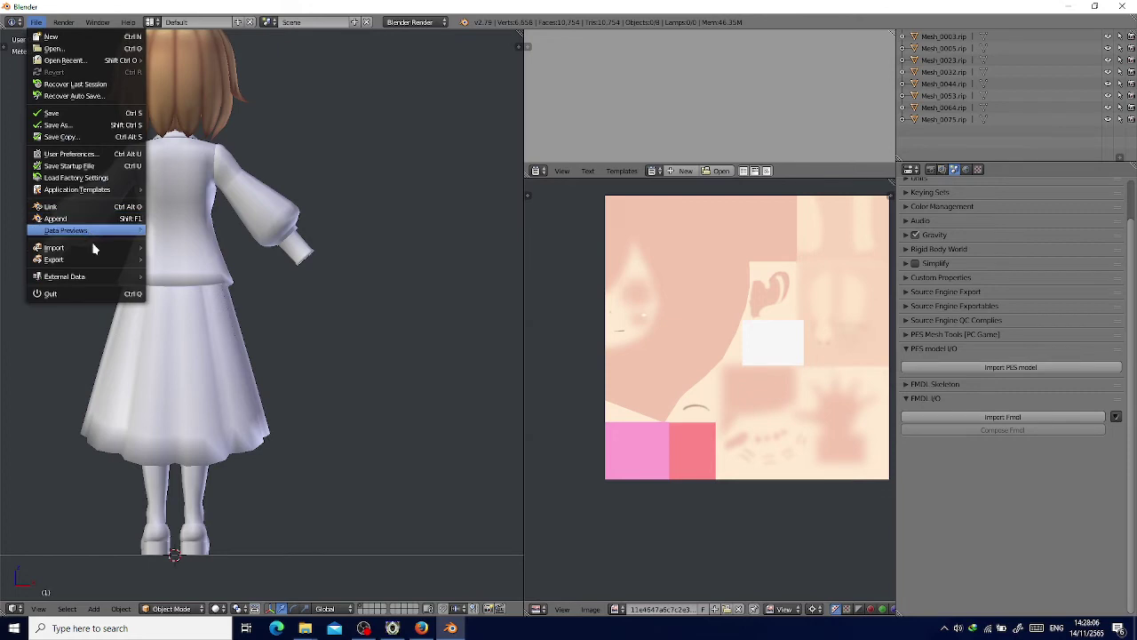
pyautogui.moveTo(93, 248)
pyautogui.click(197, 283)
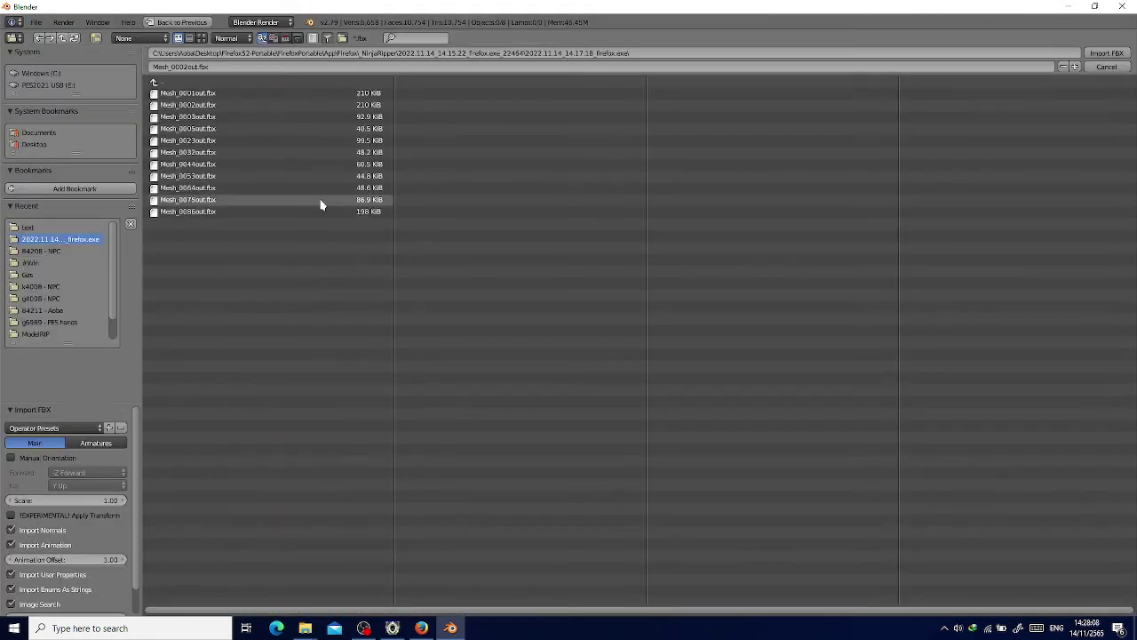
pyautogui.doubleClick(241, 211)
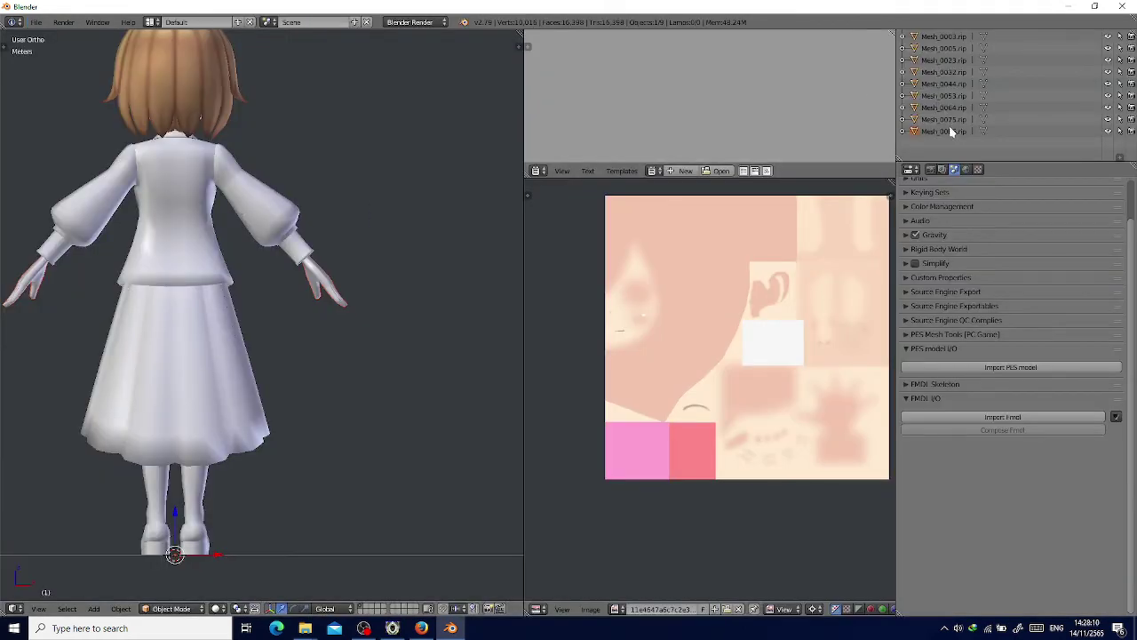
# Load the pink skin PNG onto Mesh_0086's UVs and view the textured model.
pyautogui.click(951, 130)
pyautogui.press('Tab')
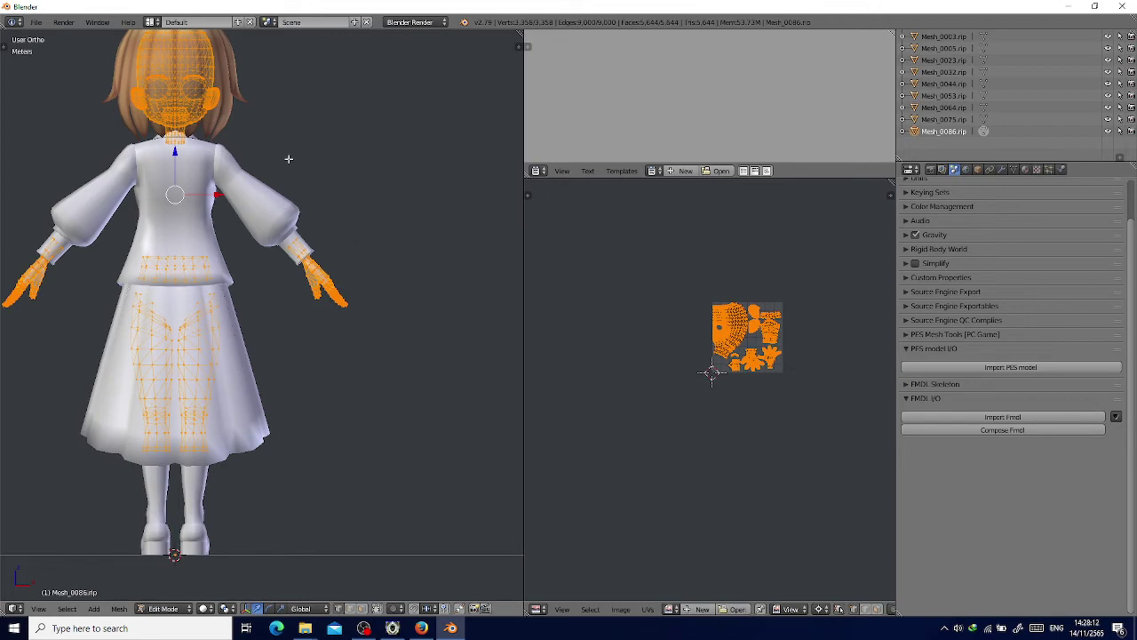
pyautogui.scroll(4, 774, 370)
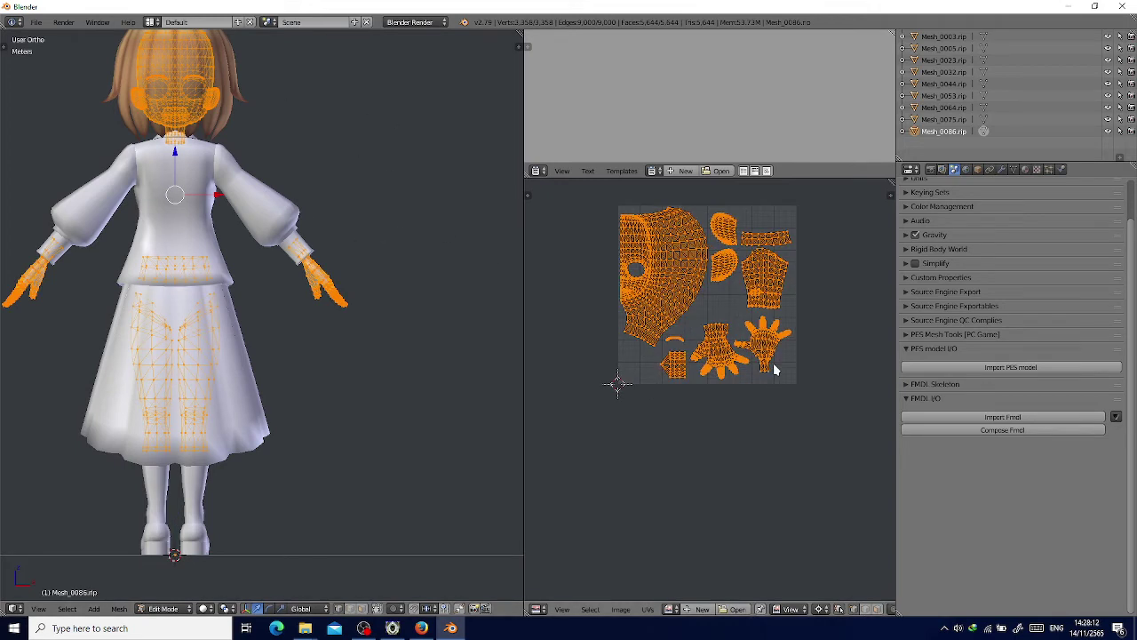
pyautogui.click(734, 609)
pyautogui.click(71, 229)
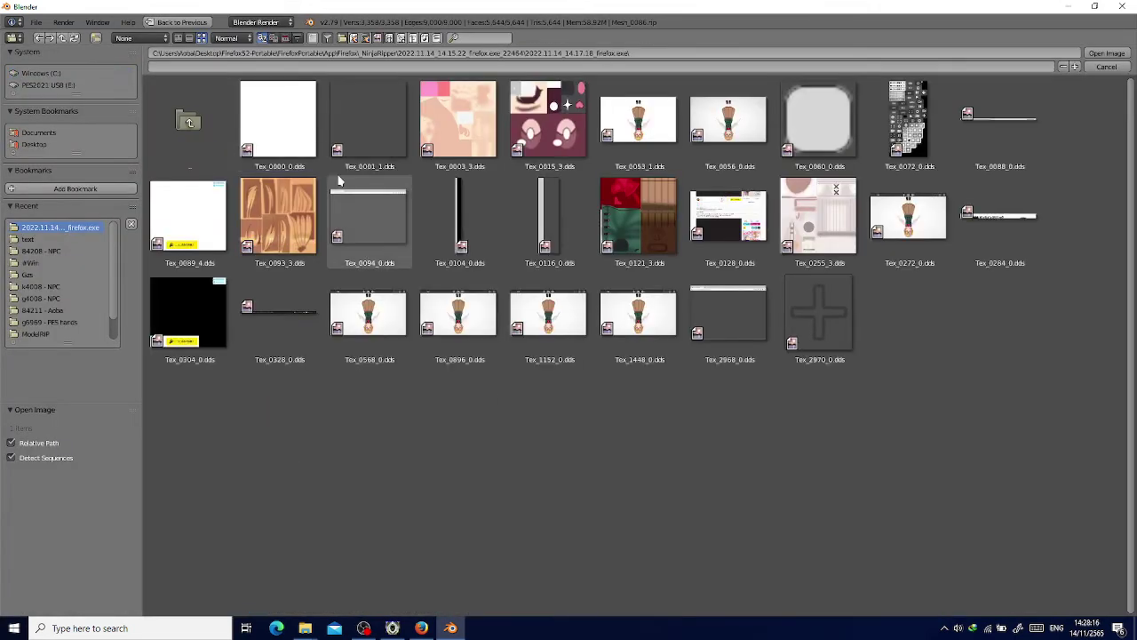
pyautogui.click(71, 239)
pyautogui.doubleClick(272, 140)
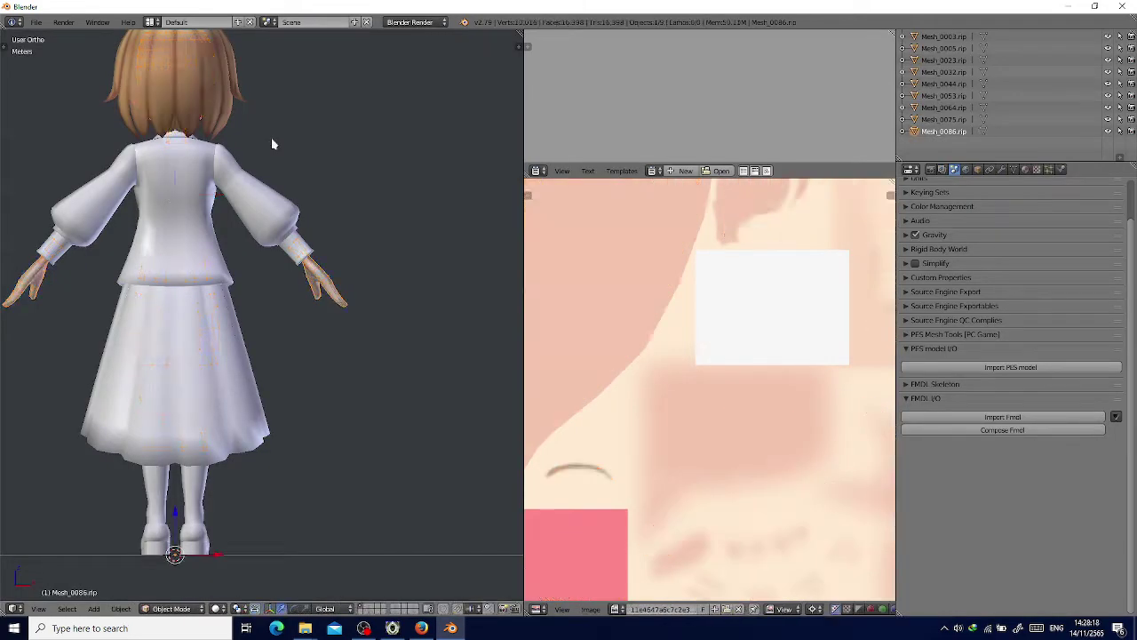
pyautogui.scroll(-5, 681, 365)
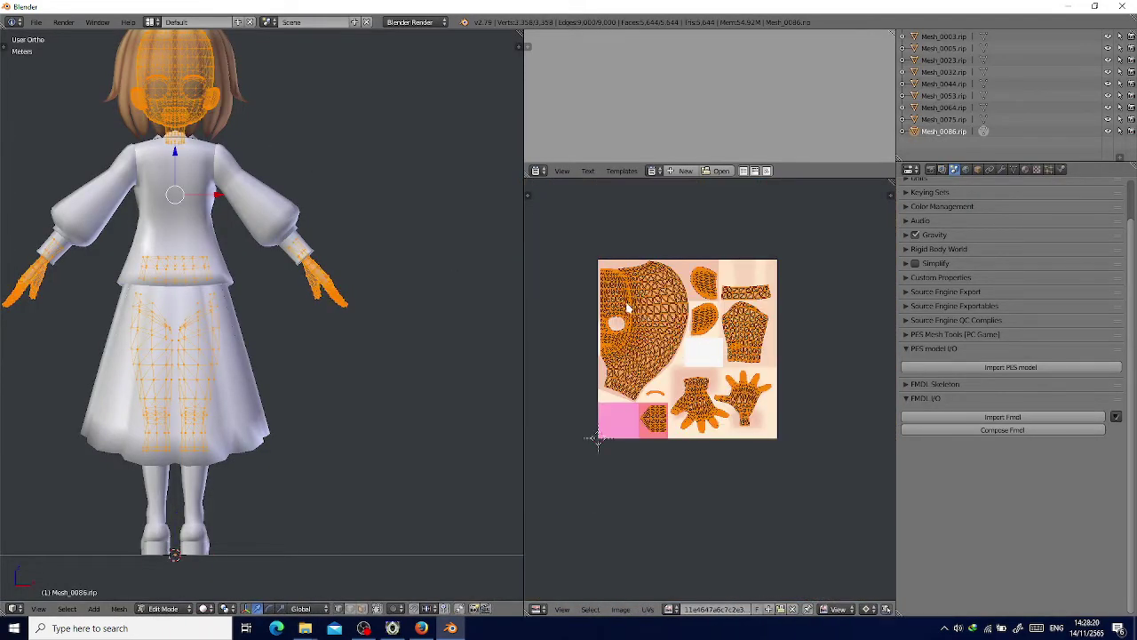
pyautogui.scroll(7, 627, 306)
pyautogui.scroll(-8, 675, 320)
pyautogui.scroll(3, 703, 325)
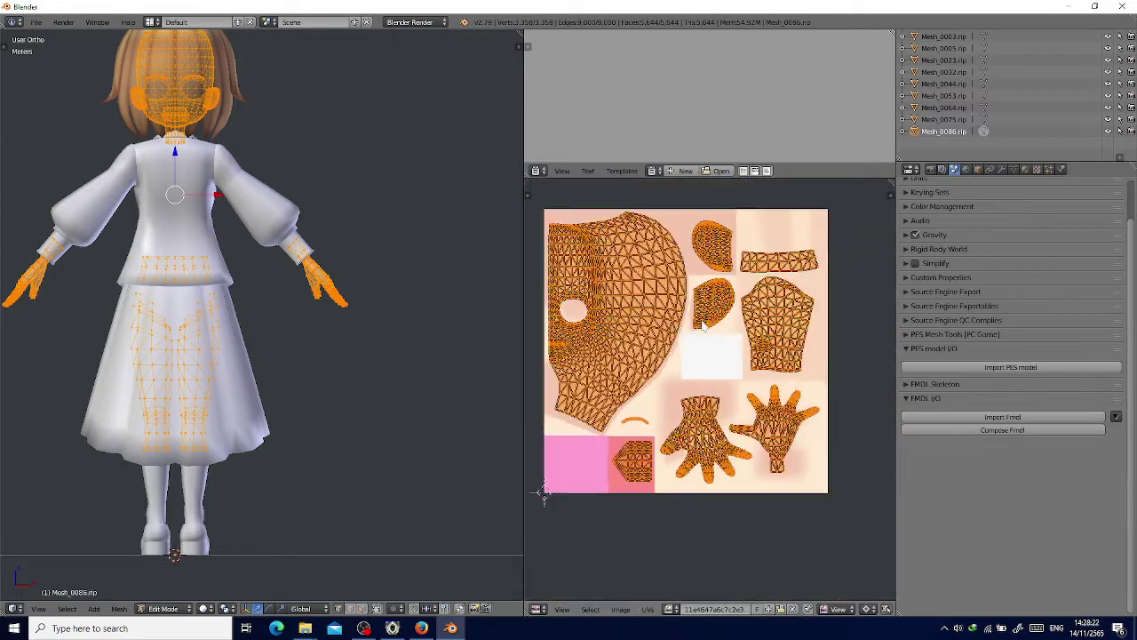
pyautogui.scroll(-3, 704, 326)
pyautogui.scroll(2, 622, 320)
pyautogui.press('Tab')
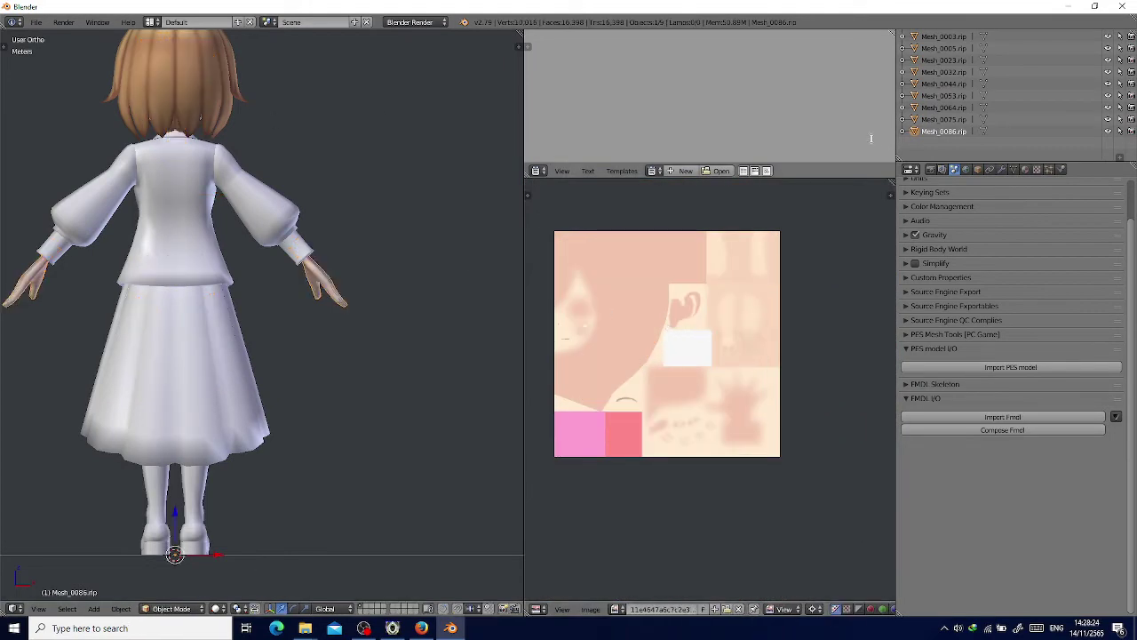
# Load the eye texture onto the eye meshes Mesh_0003 and Mesh_0005.
pyautogui.click(944, 36)
pyautogui.press('Tab')
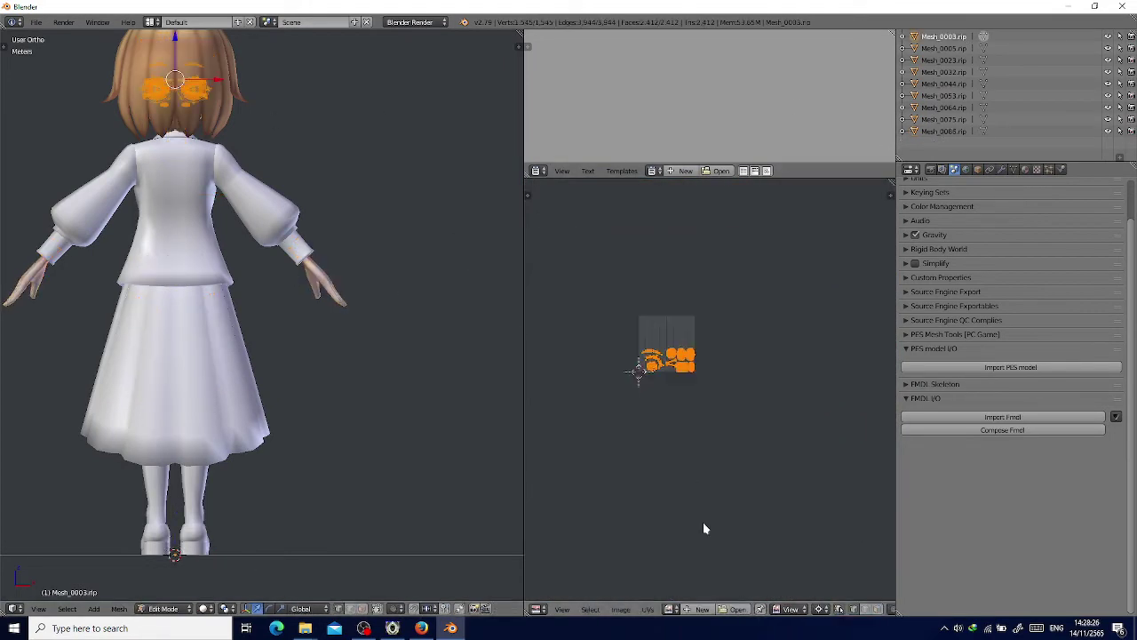
pyautogui.click(734, 609)
pyautogui.click(89, 228)
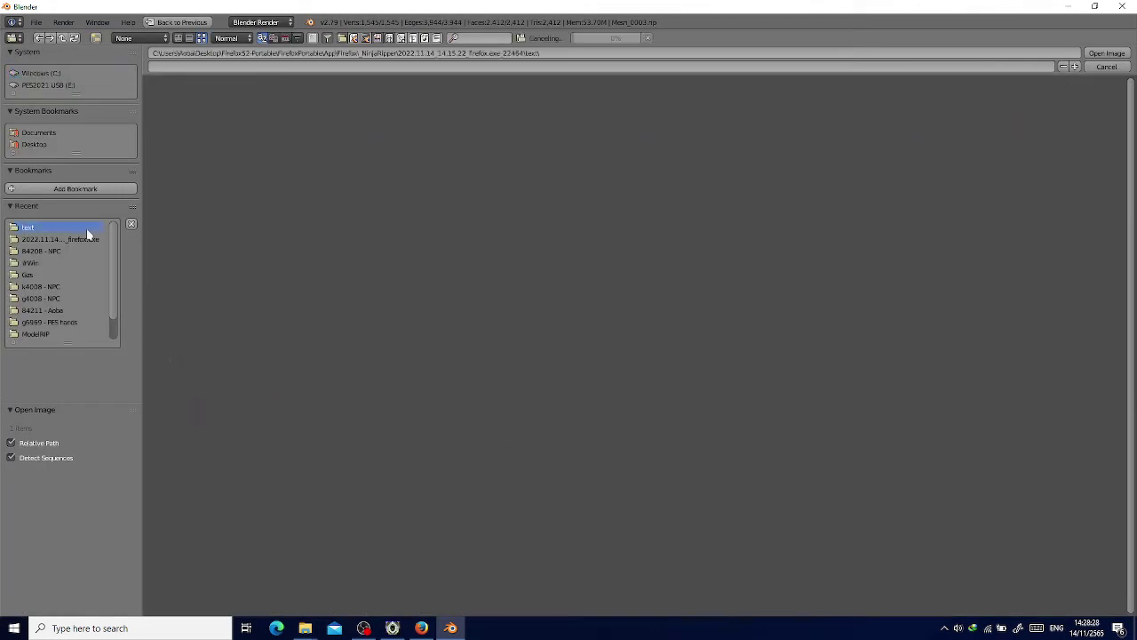
pyautogui.doubleClick(456, 148)
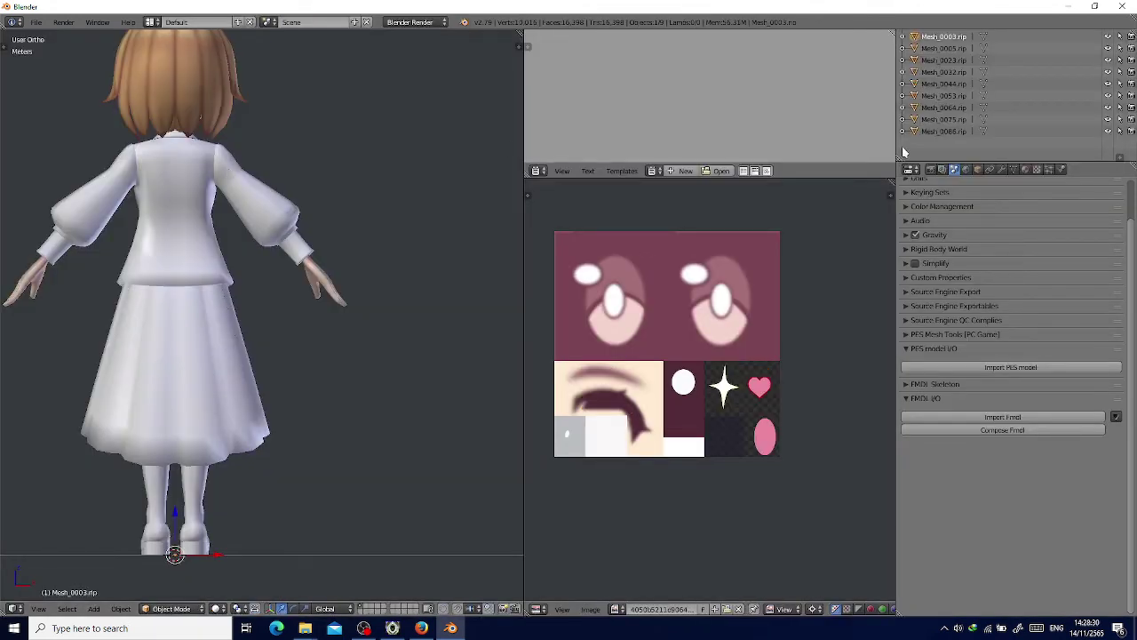
pyautogui.press('Tab')
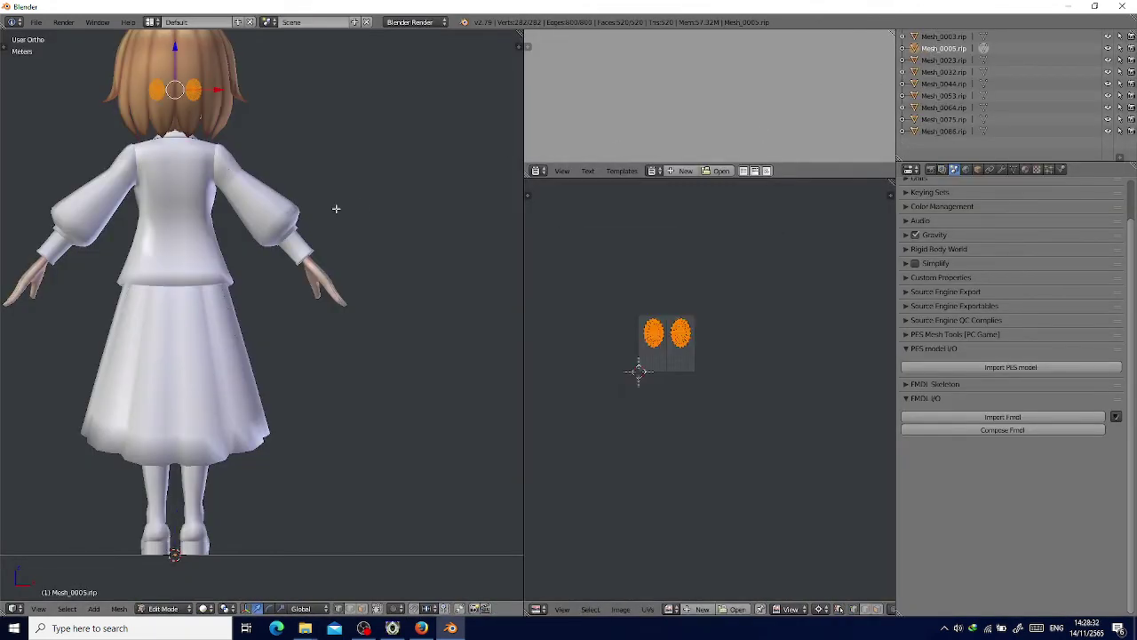
pyautogui.click(734, 608)
pyautogui.click(71, 227)
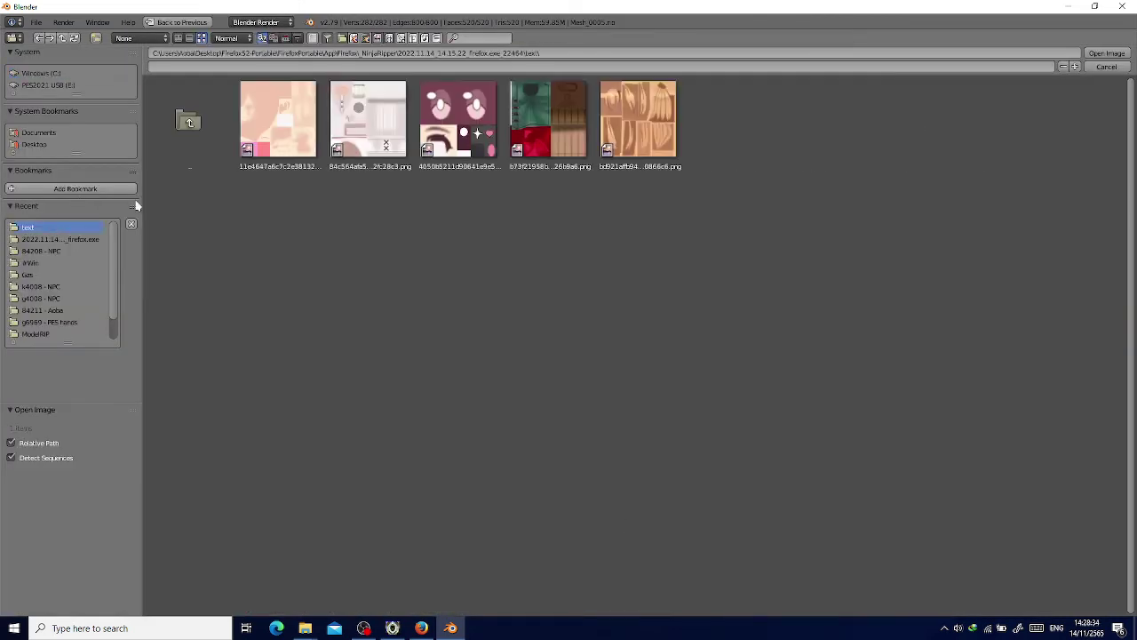
pyautogui.doubleClick(454, 124)
pyautogui.press('a')
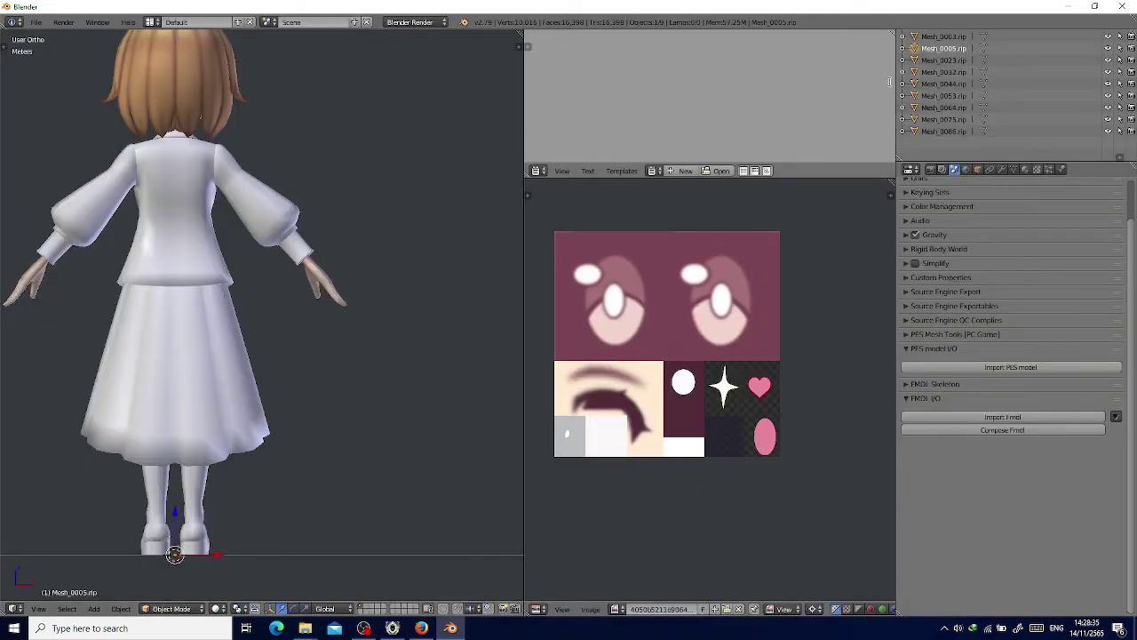
# Give the shoe mesh Mesh_0032 the green, red and brown clothing texture.
pyautogui.click(944, 60)
pyautogui.press('a')
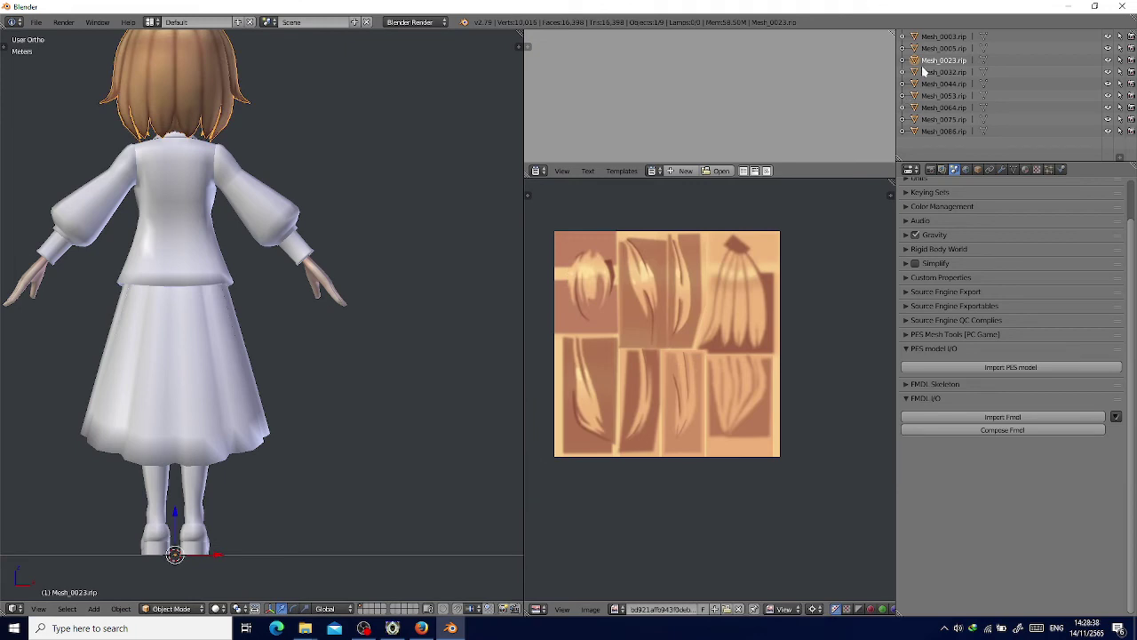
pyautogui.click(944, 72)
pyautogui.scroll(10, 693, 287)
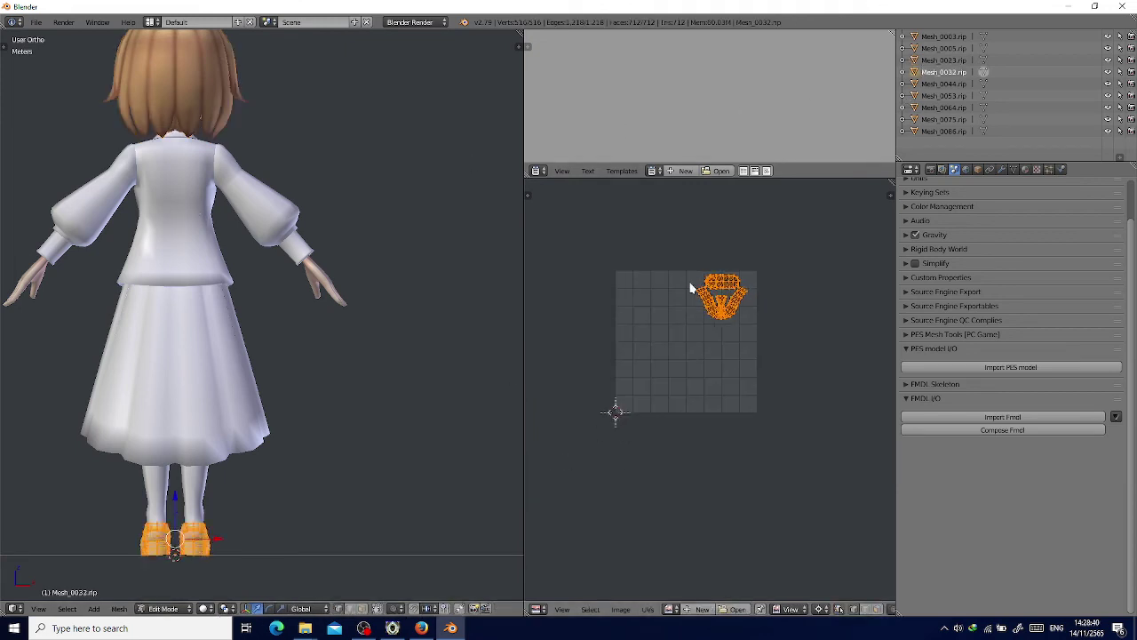
pyautogui.press('Tab')
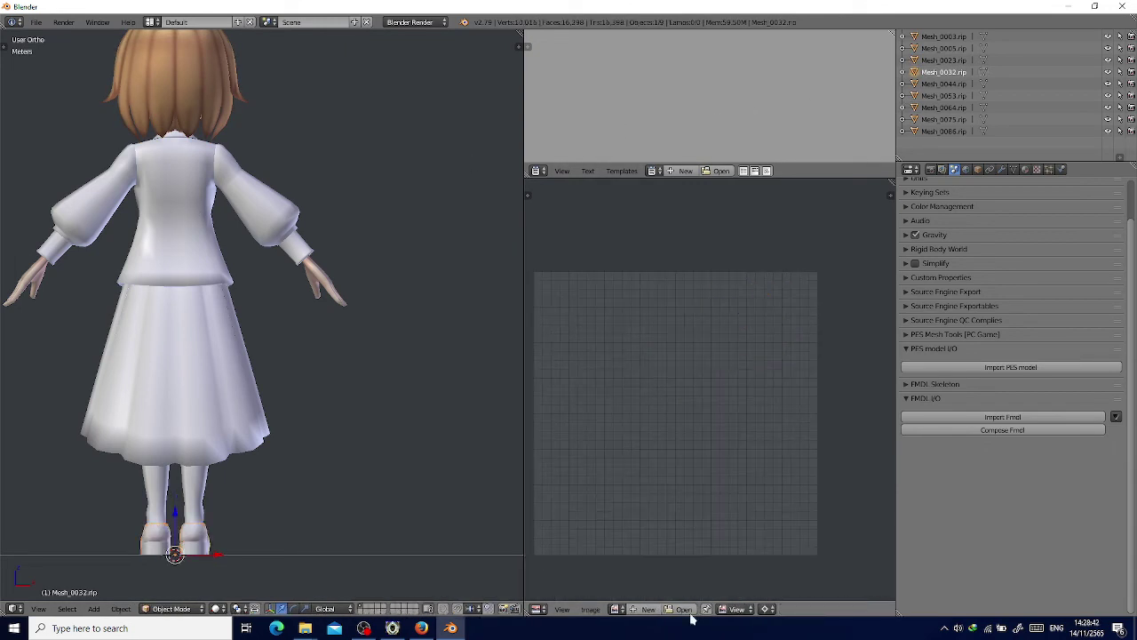
pyautogui.press('Tab')
pyautogui.click(724, 612)
pyautogui.click(28, 227)
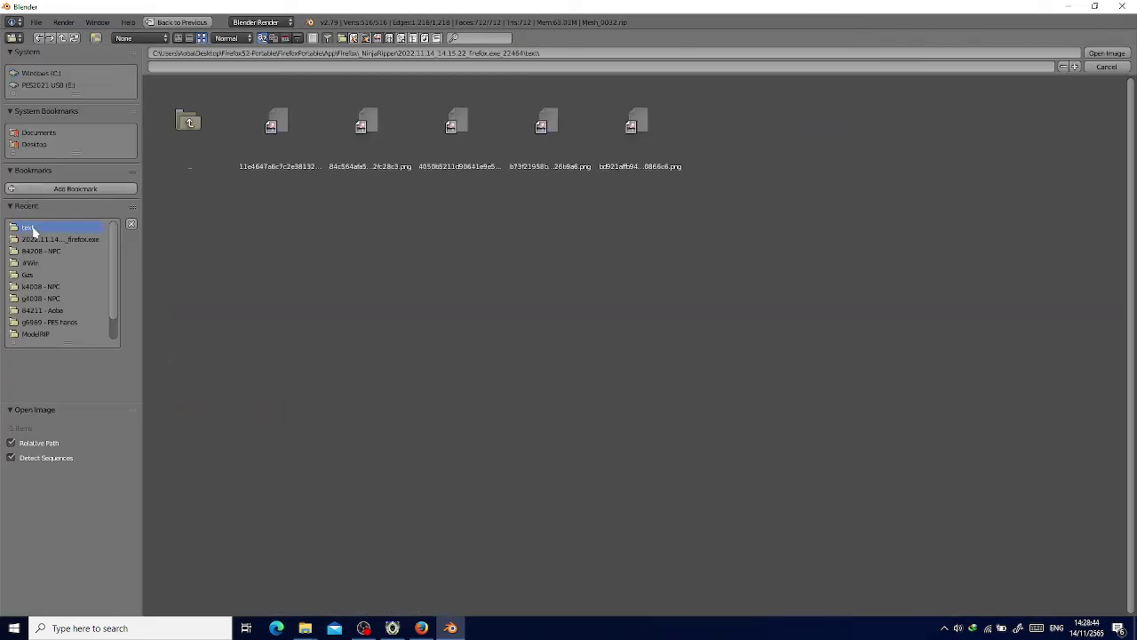
pyautogui.doubleClick(531, 93)
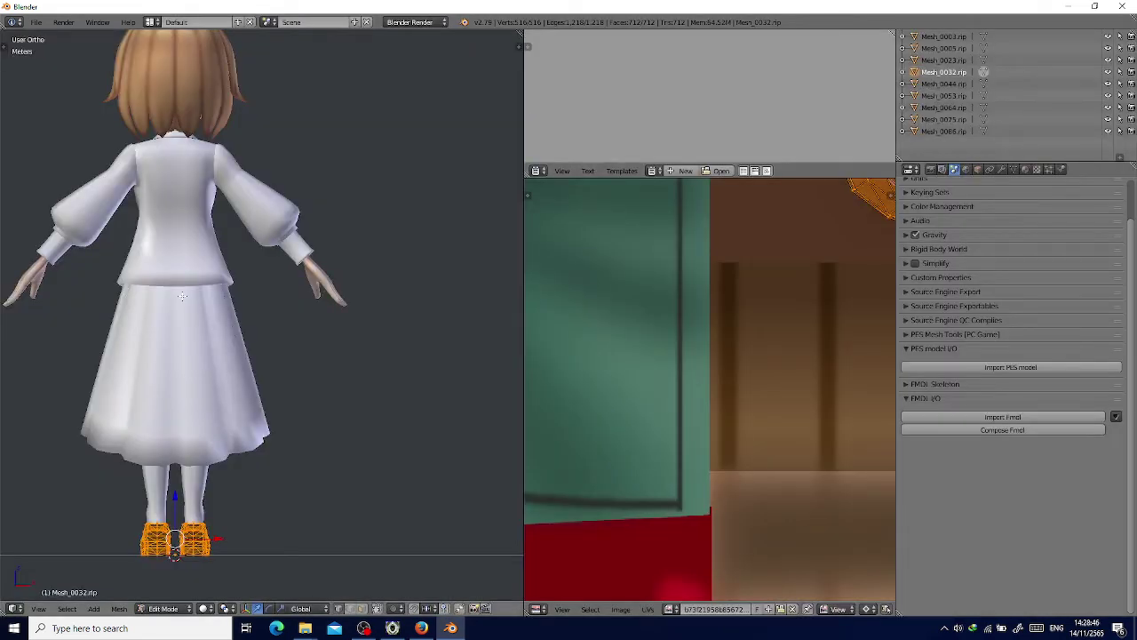
pyautogui.press('Home')
pyautogui.press('Tab')
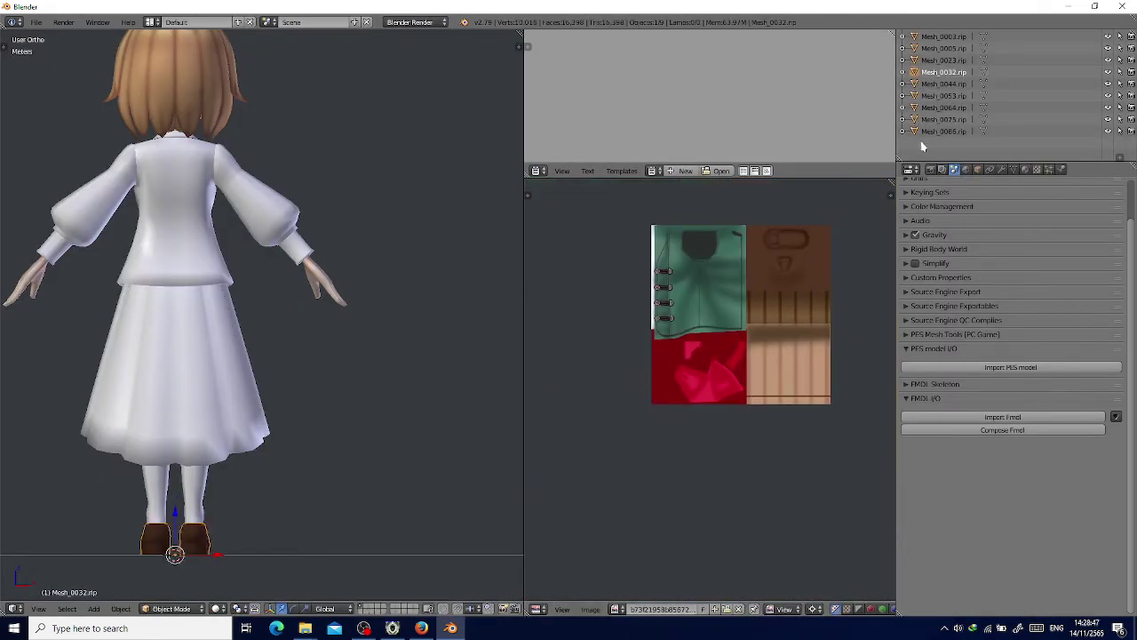
# Load the clothing texture onto the skirt mesh Mesh_0044.
pyautogui.click(944, 84)
pyautogui.press('Tab')
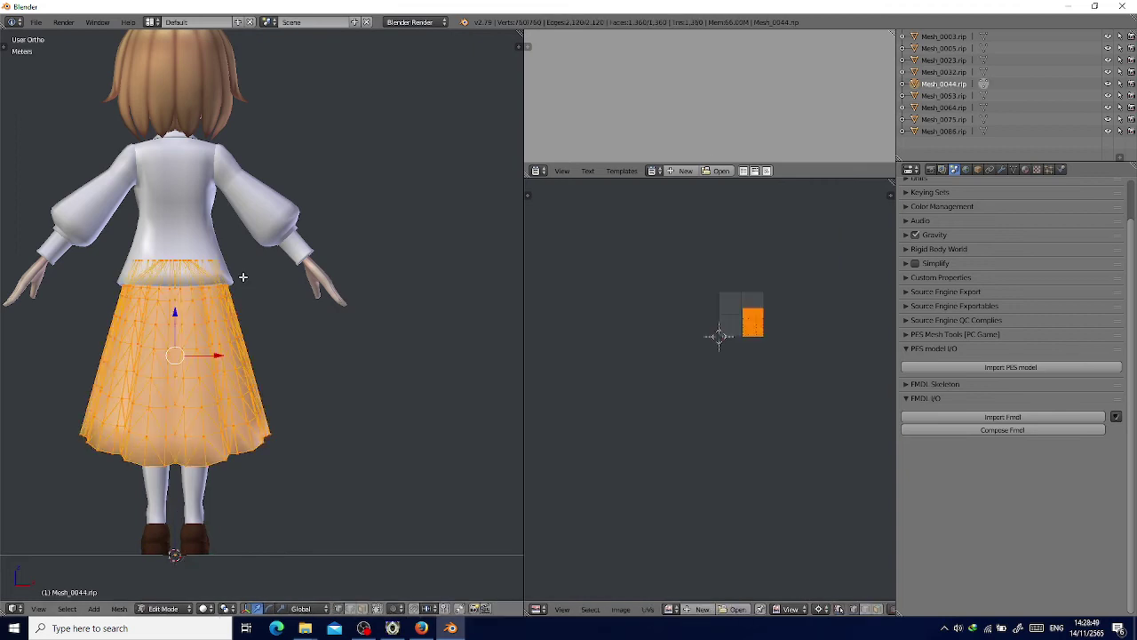
pyautogui.click(738, 611)
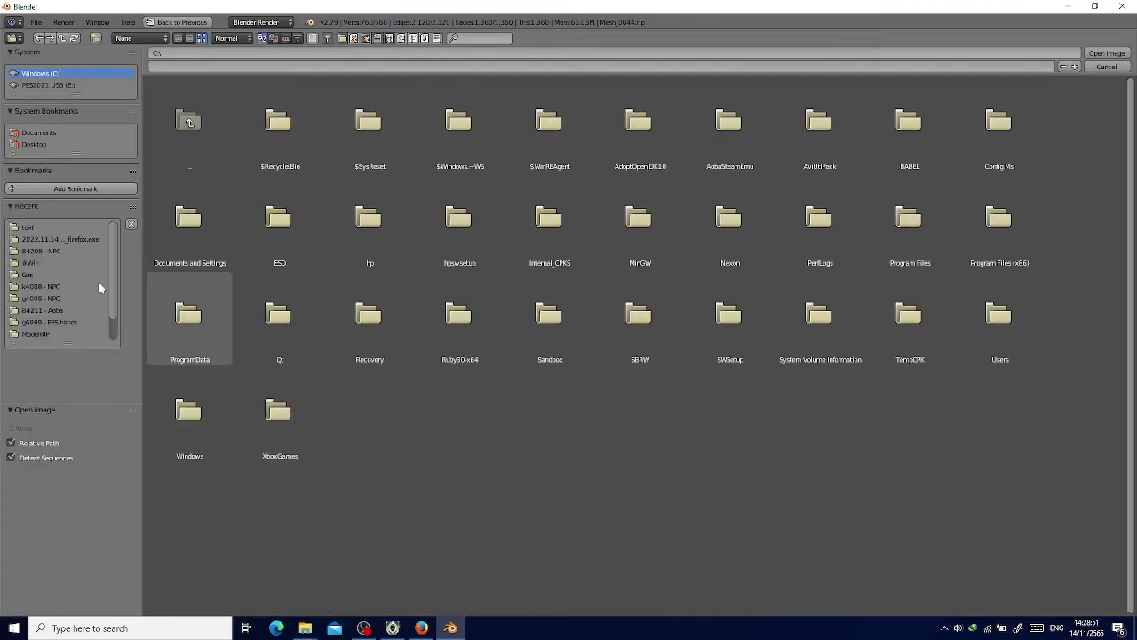
pyautogui.click(71, 226)
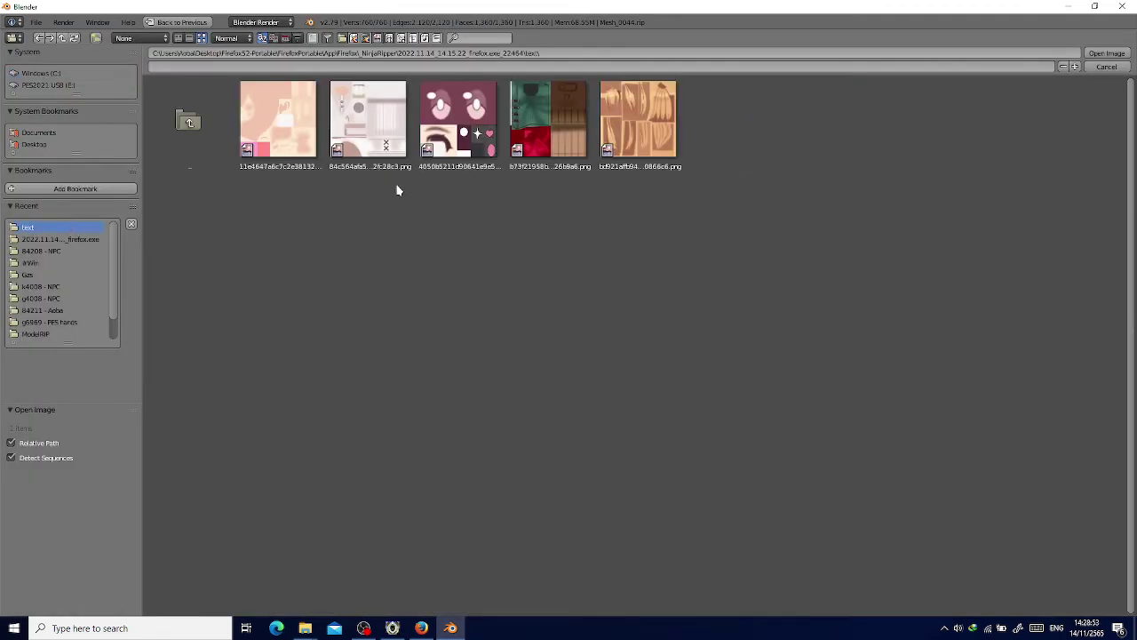
pyautogui.doubleClick(557, 143)
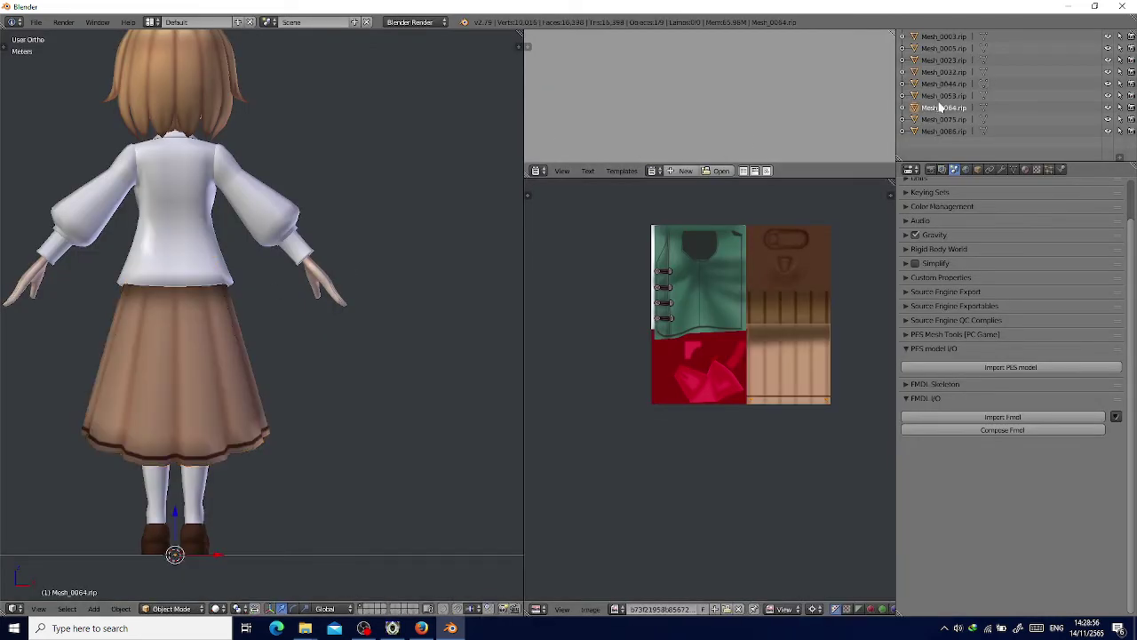
# Load the green clothing texture onto the vest mesh Mesh_0053.
pyautogui.click(942, 95)
pyautogui.press('Tab')
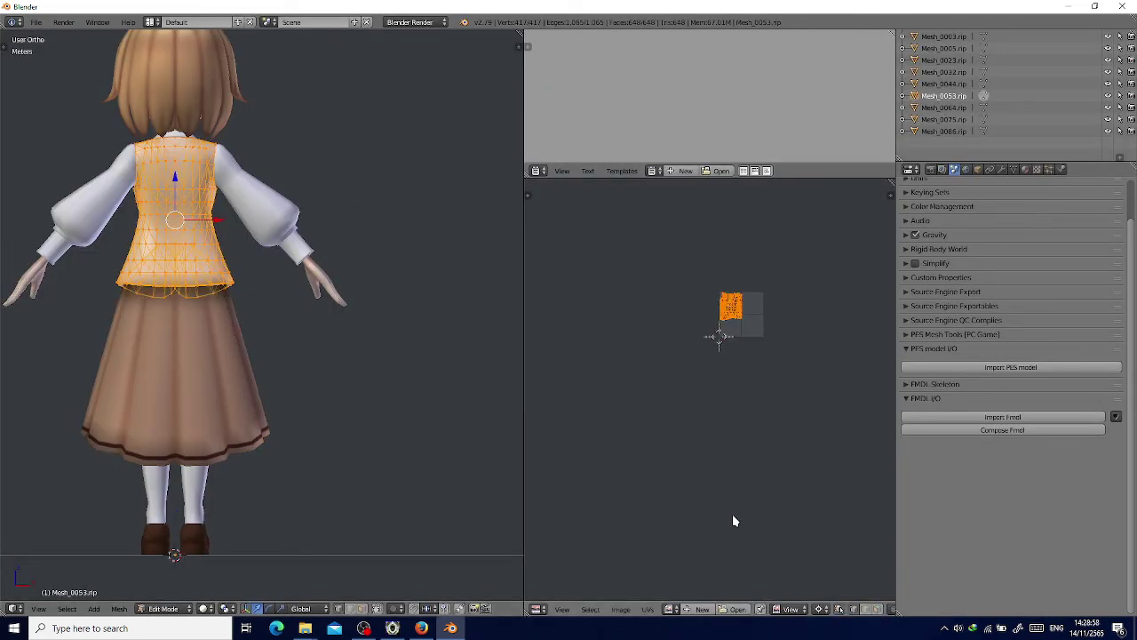
pyautogui.click(736, 609)
pyautogui.click(70, 227)
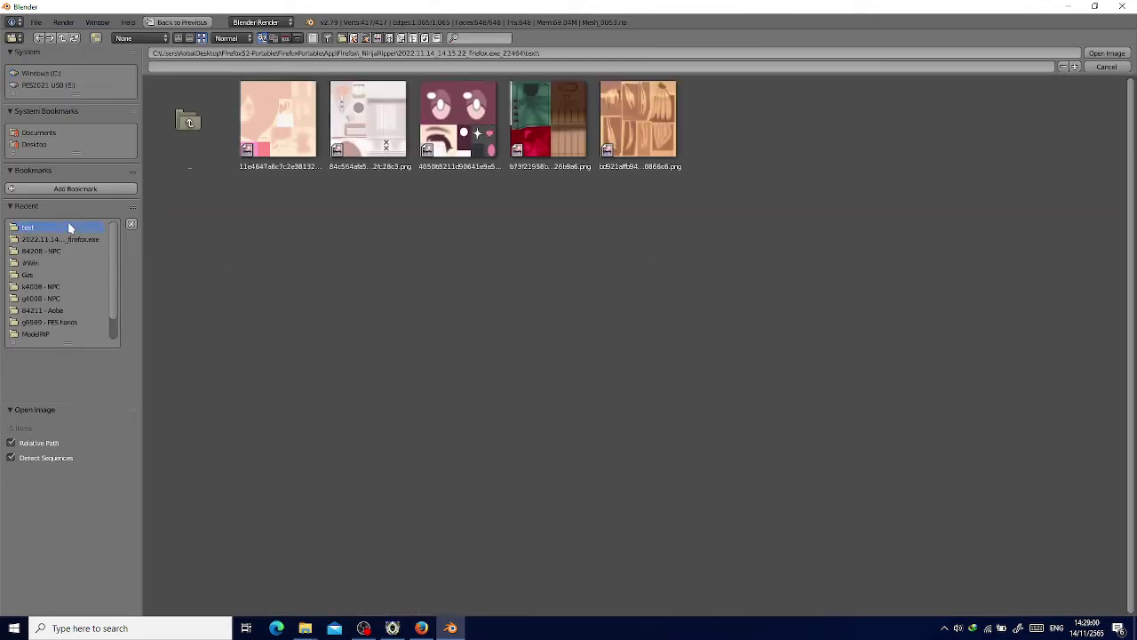
pyautogui.doubleClick(548, 120)
pyautogui.press('Tab')
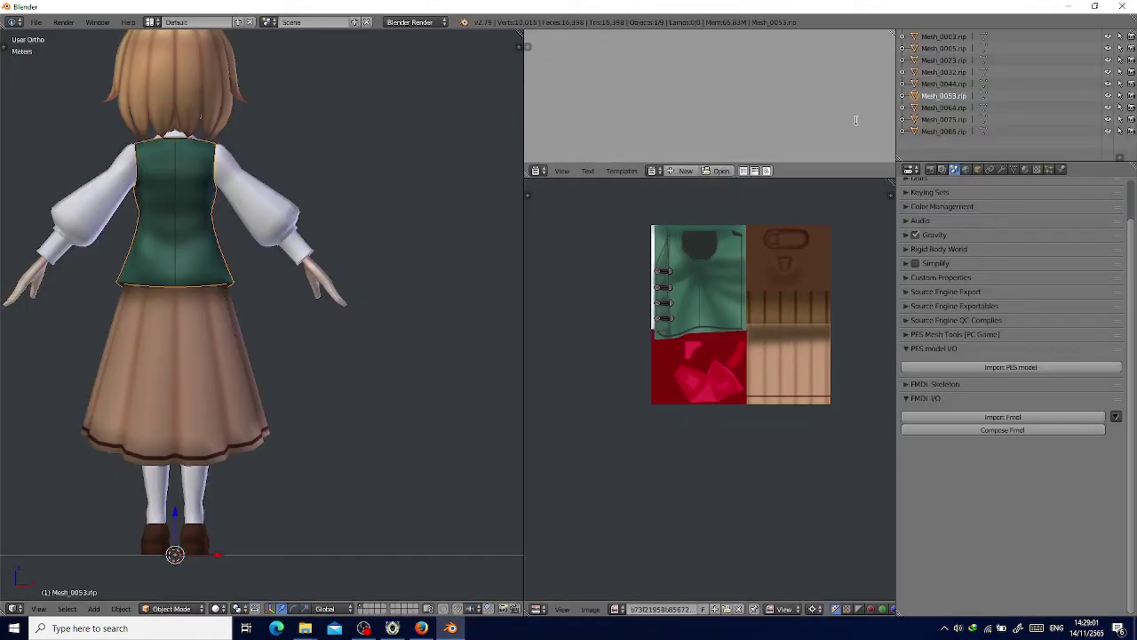
# Load the clothing texture onto the ribbon mesh Mesh_0064.
pyautogui.click(959, 107)
pyautogui.press('Tab')
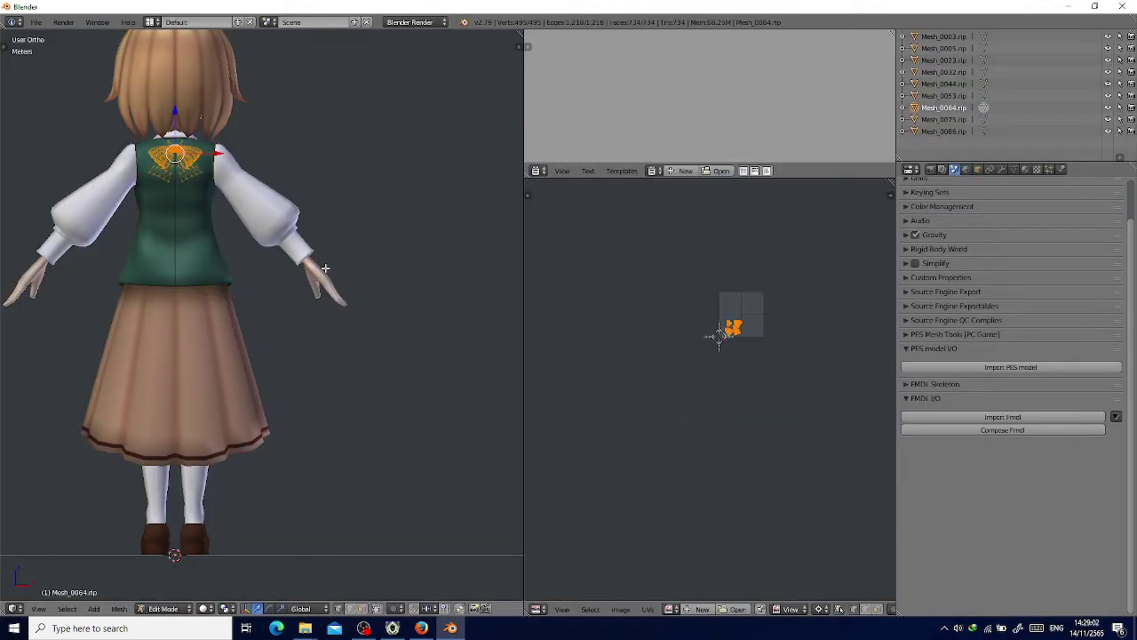
pyautogui.click(737, 610)
pyautogui.click(92, 225)
pyautogui.doubleClick(548, 120)
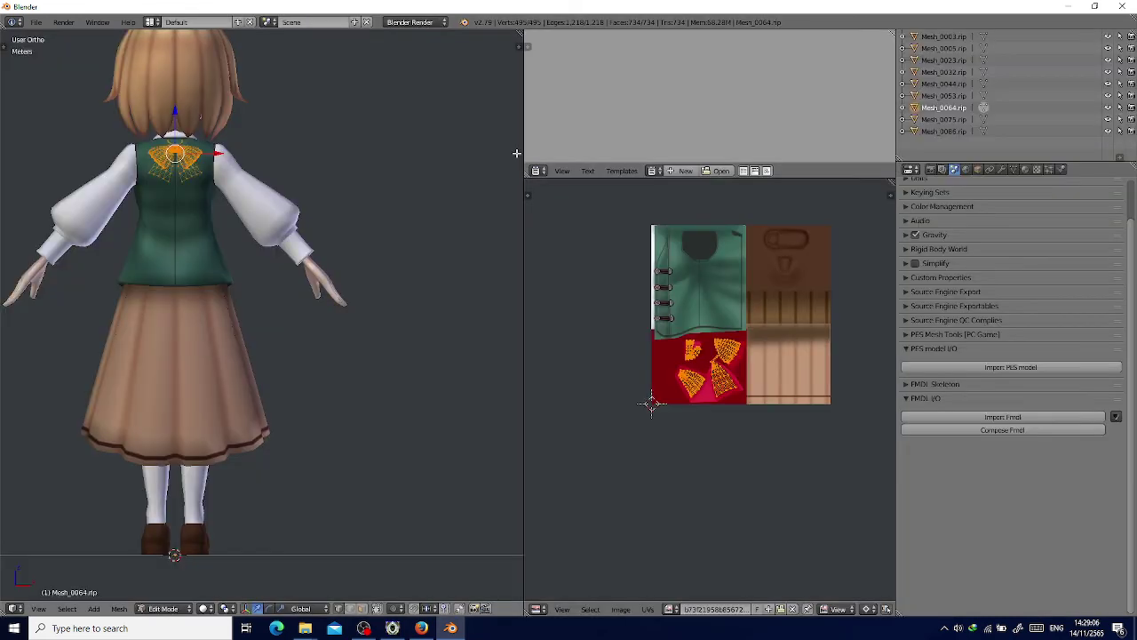
pyautogui.press('Tab')
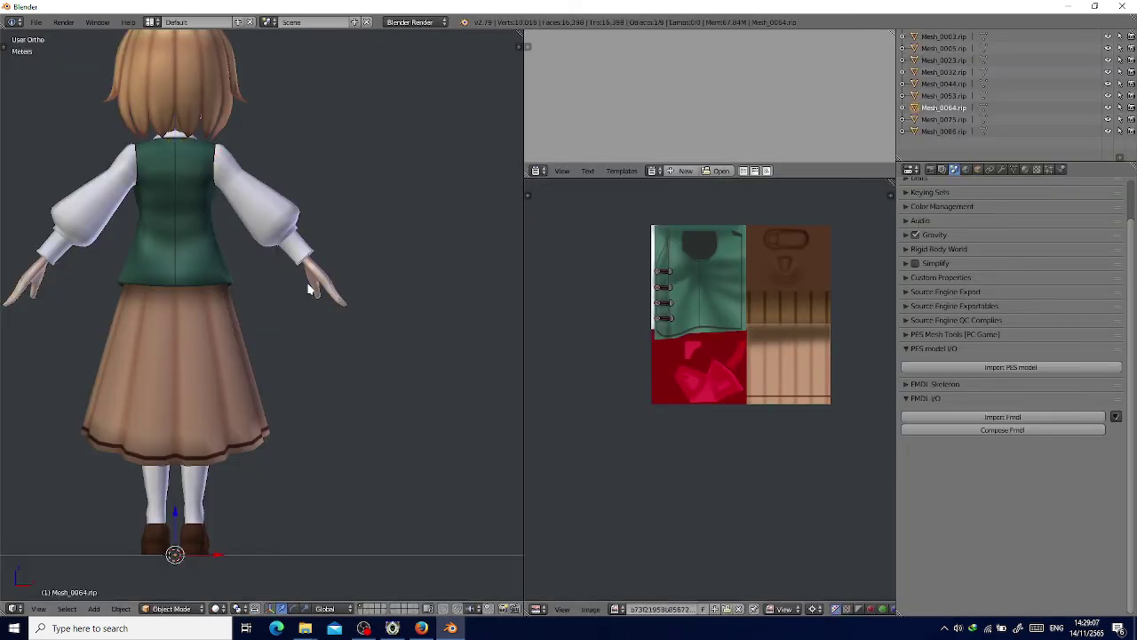
# Load the pale shirt texture onto the shirt mesh Mesh_0075.
pyautogui.click(963, 121)
pyautogui.press('Tab')
pyautogui.scroll(4, 749, 311)
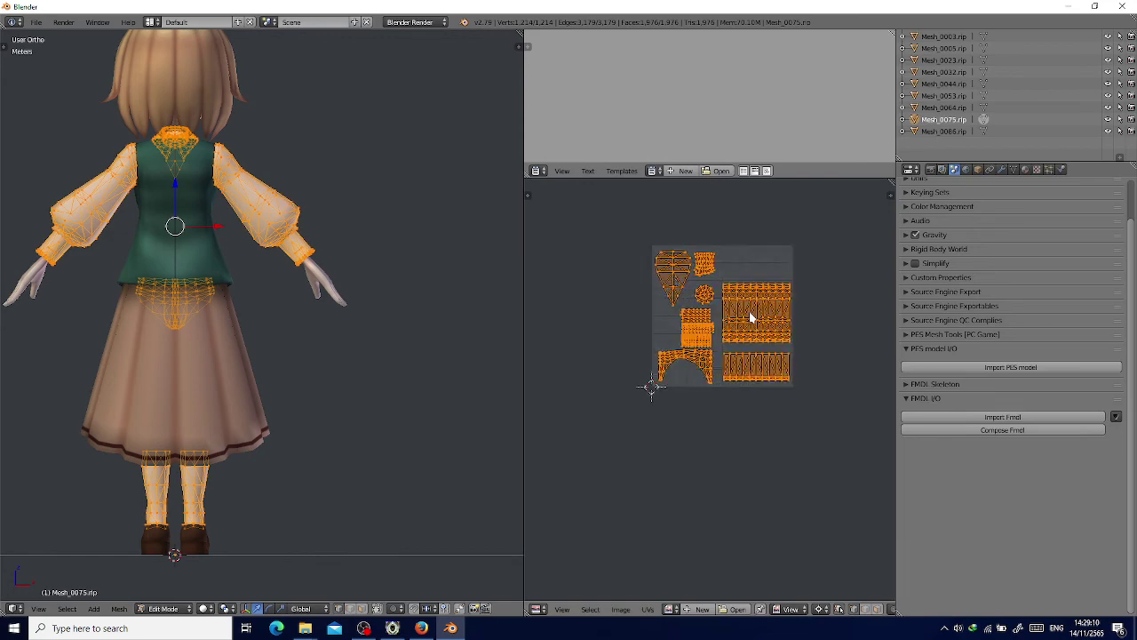
pyautogui.scroll(3, 749, 311)
pyautogui.click(738, 610)
pyautogui.click(66, 229)
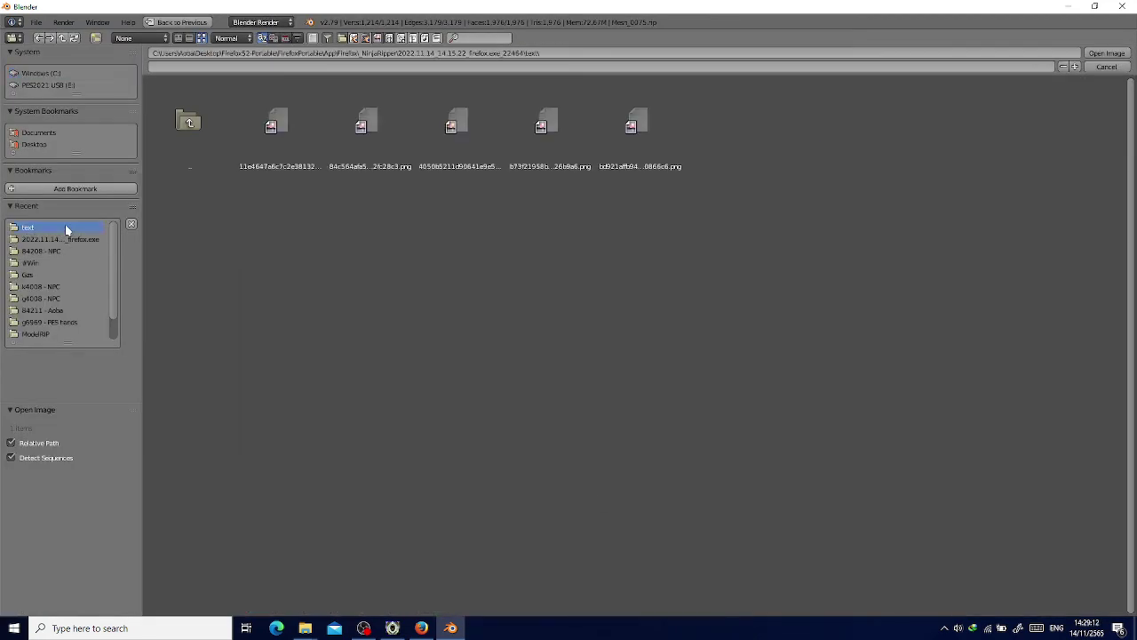
pyautogui.doubleClick(365, 142)
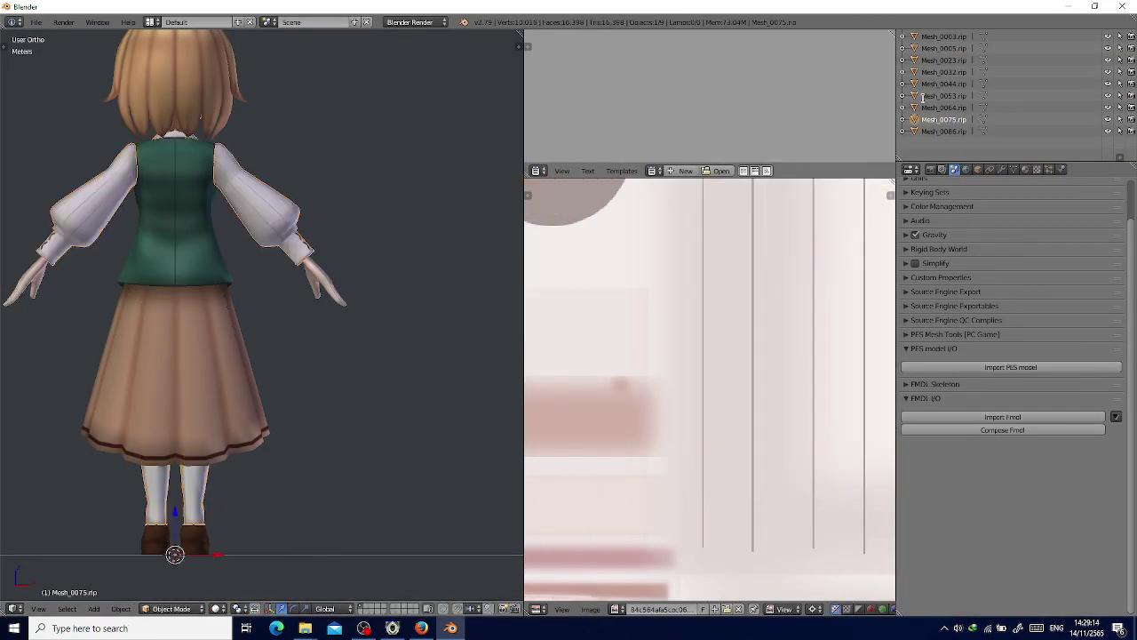
# Select all the character's meshes and join them into Mesh_0086 with Ctrl+J.
pyautogui.click(944, 130)
pyautogui.press('Tab')
pyautogui.press('Tab')
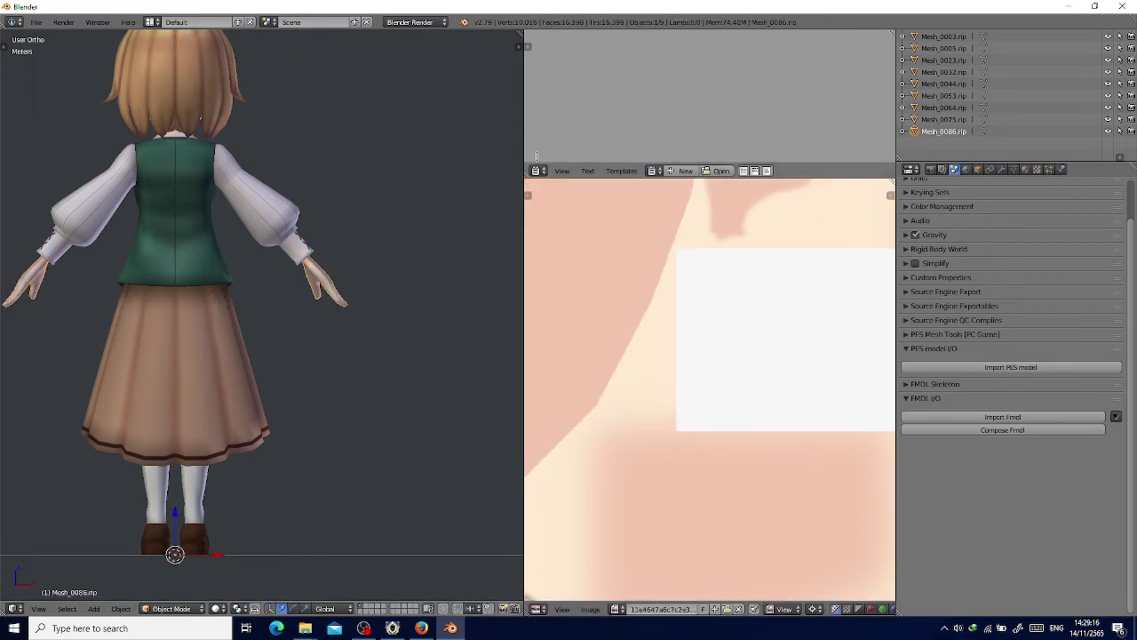
pyautogui.press('a')
pyautogui.hotkey('ctrl', 'j')
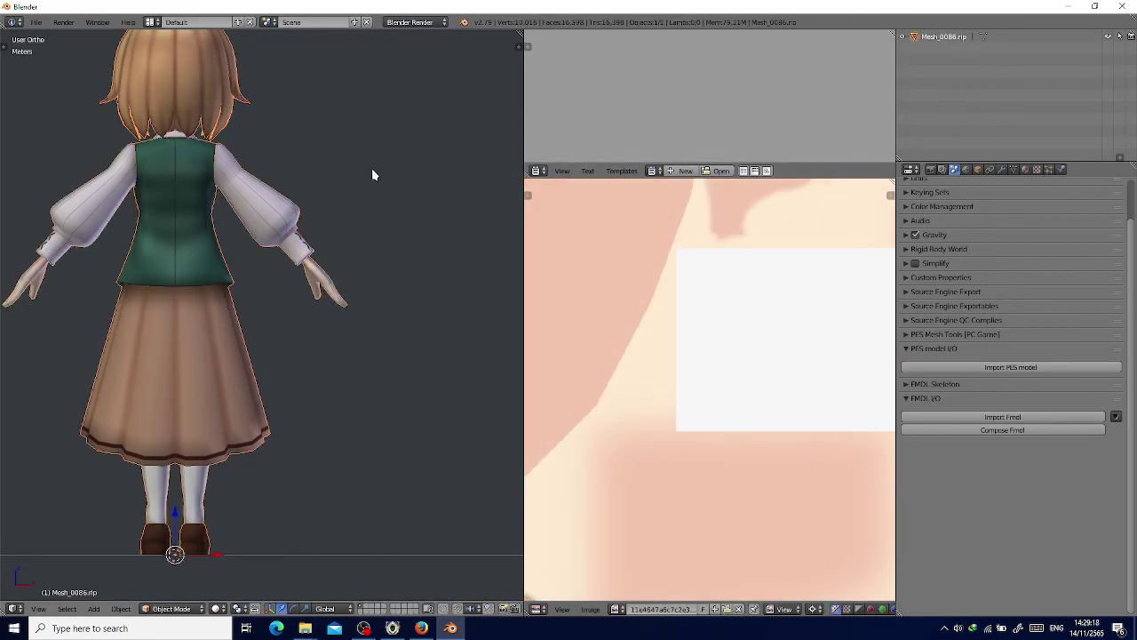
pyautogui.press('Tab')
pyautogui.press('Tab')
# Set the joined object's scale X, Y and Z to 1 in the N panel.
pyautogui.press('n')
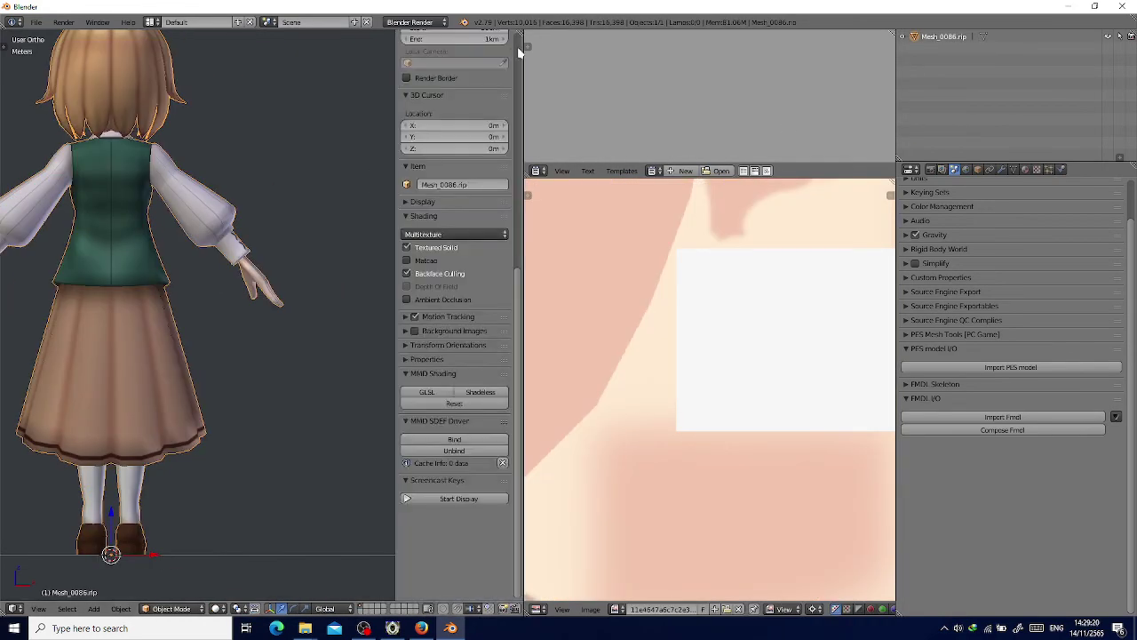
pyautogui.scroll(10, 430, 201)
pyautogui.click(453, 176)
pyautogui.write('1')
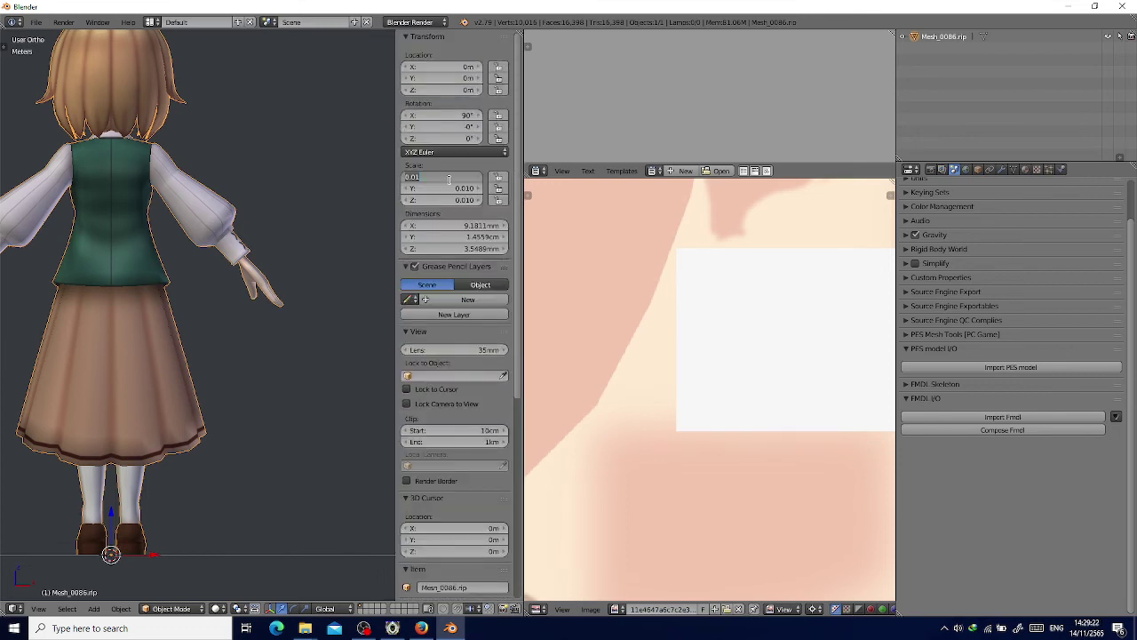
pyautogui.press('Tab')
pyautogui.write('1')
pyautogui.press('Tab')
pyautogui.write('1')
pyautogui.press('Return')
pyautogui.scroll(-10, 278, 228)
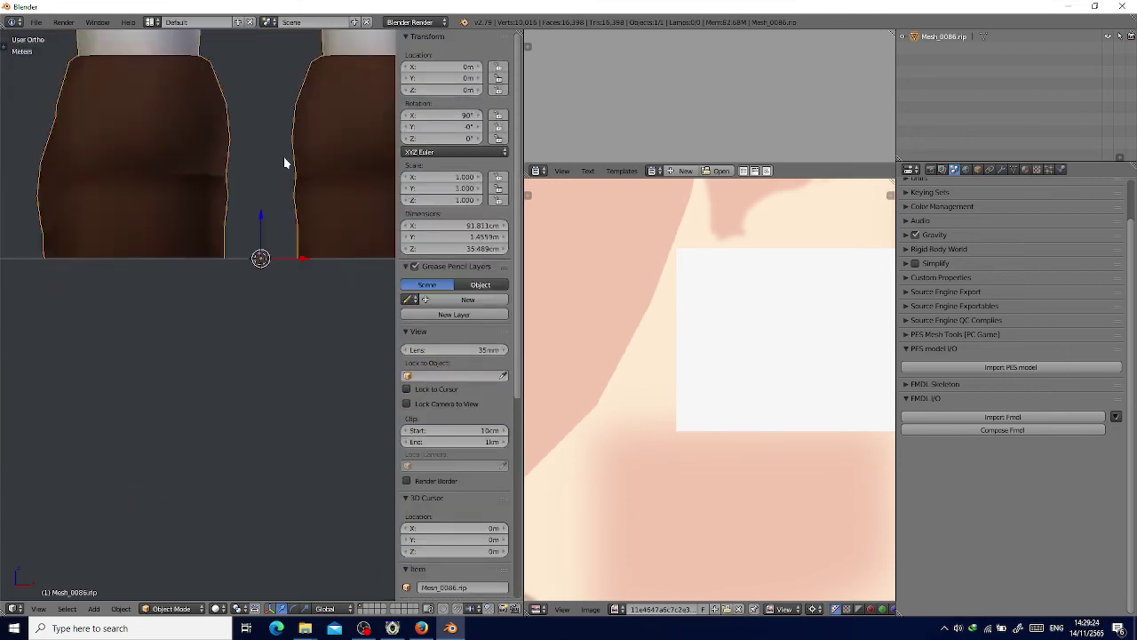
pyautogui.scroll(12, 318, 53)
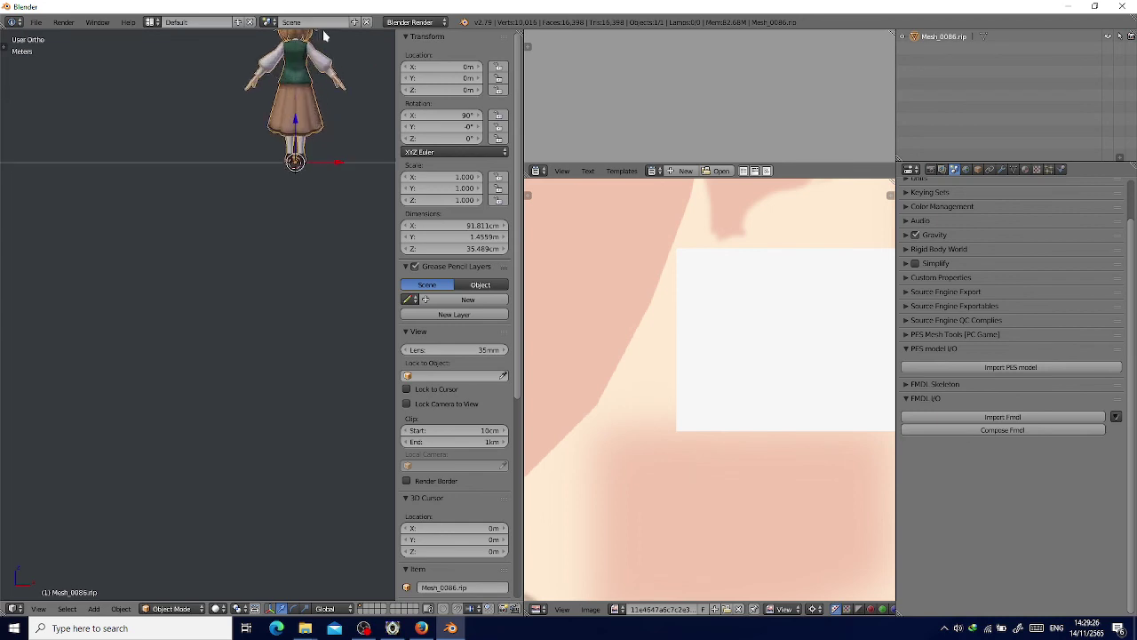
pyautogui.scroll(-8, 189, 48)
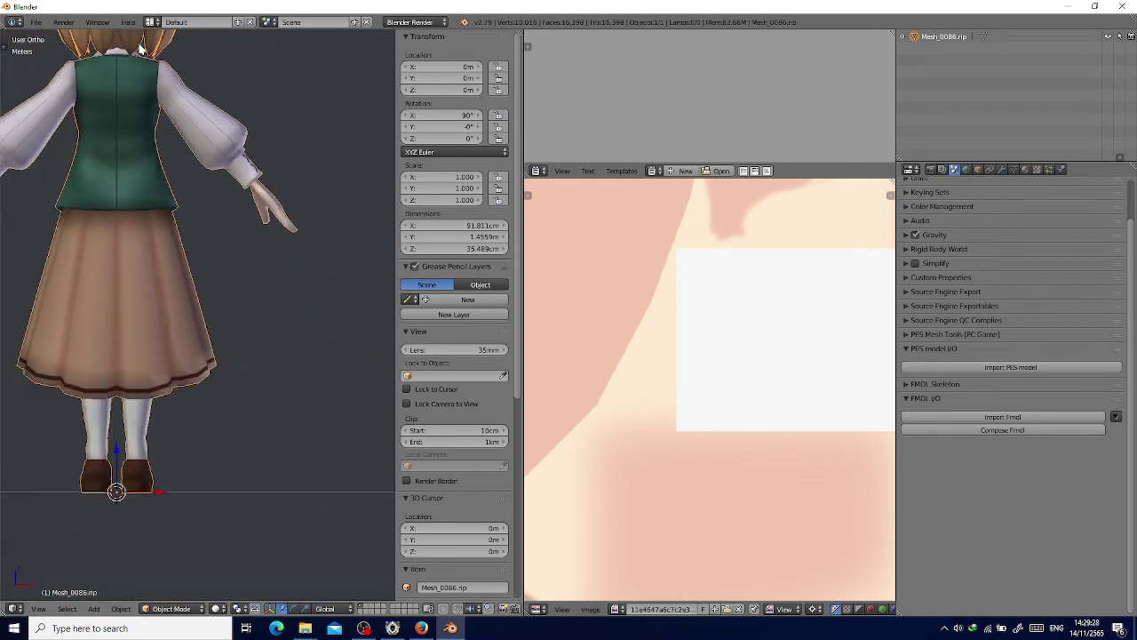
pyautogui.scroll(5, 124, 45)
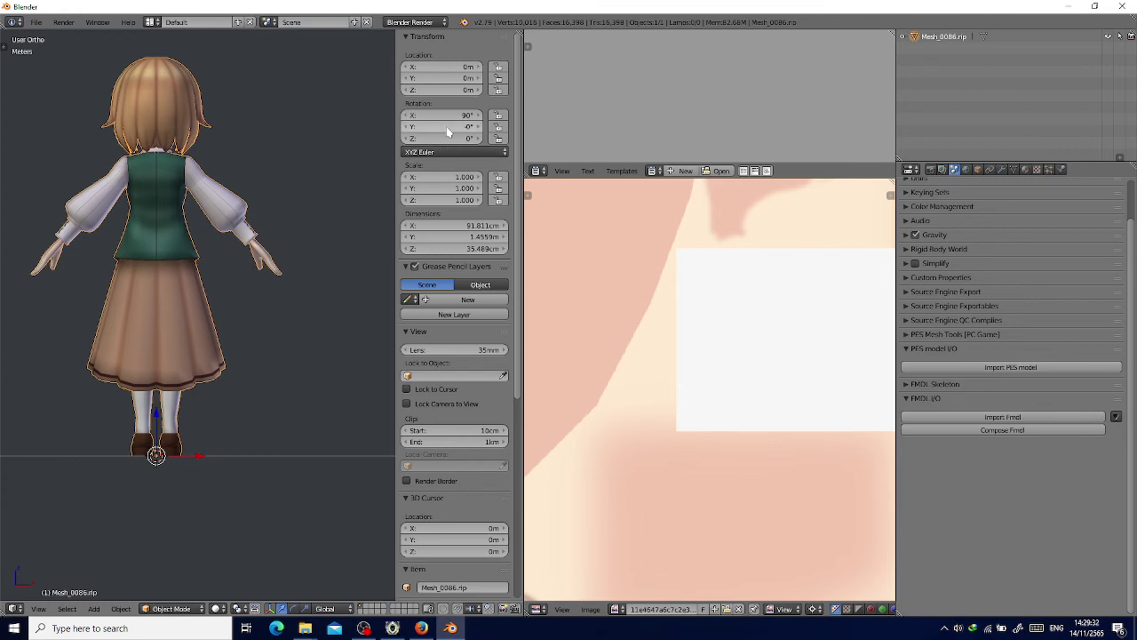
# Set the object's Z rotation to 180° so the character faces front.
pyautogui.moveTo(445, 139); pyautogui.dragTo(586, 139)
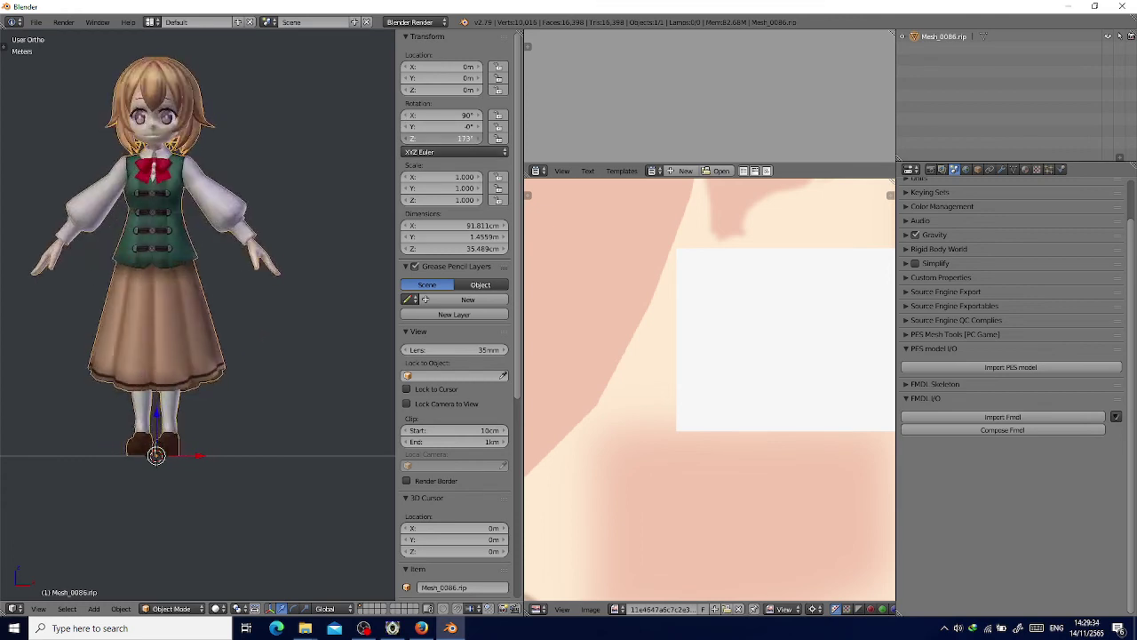
pyautogui.click(439, 139)
pyautogui.write('180')
pyautogui.press('Return')
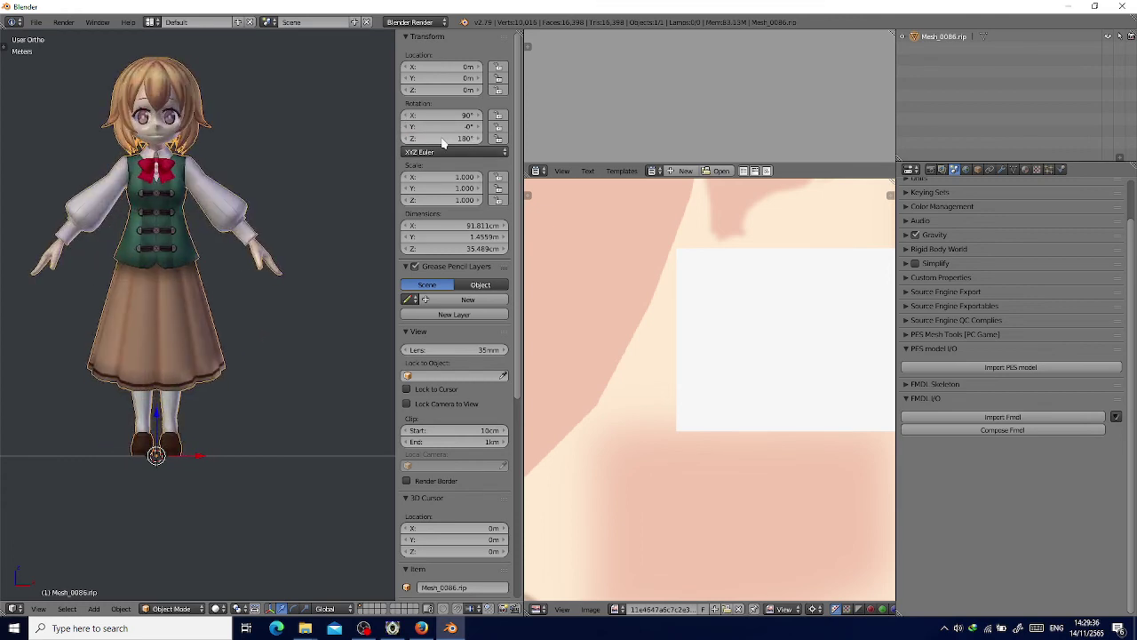
# Switch viewport shading to Texture and view the character from the front (Numpad 1).
pyautogui.click(220, 608)
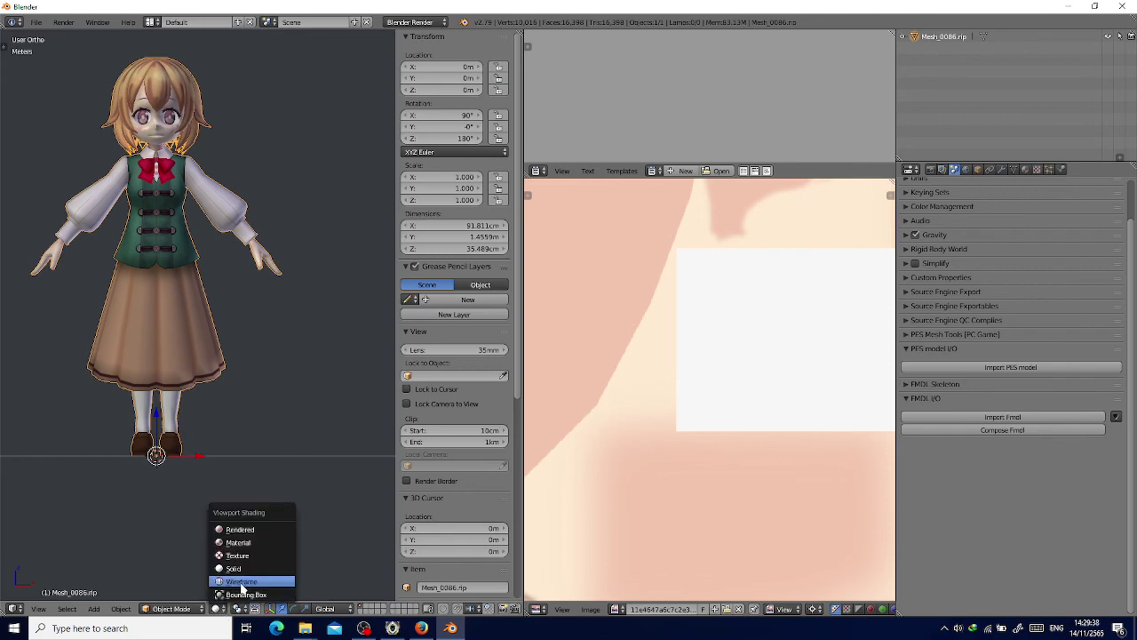
pyautogui.click(263, 555)
pyautogui.scroll(5, 307, 115)
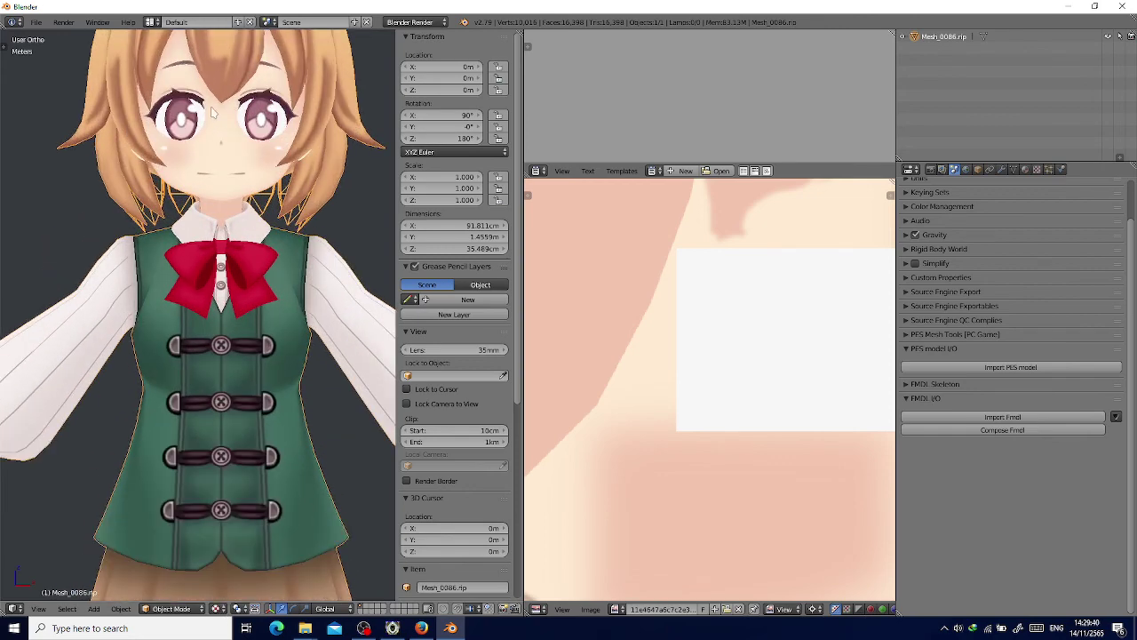
pyautogui.scroll(-4, 307, 116)
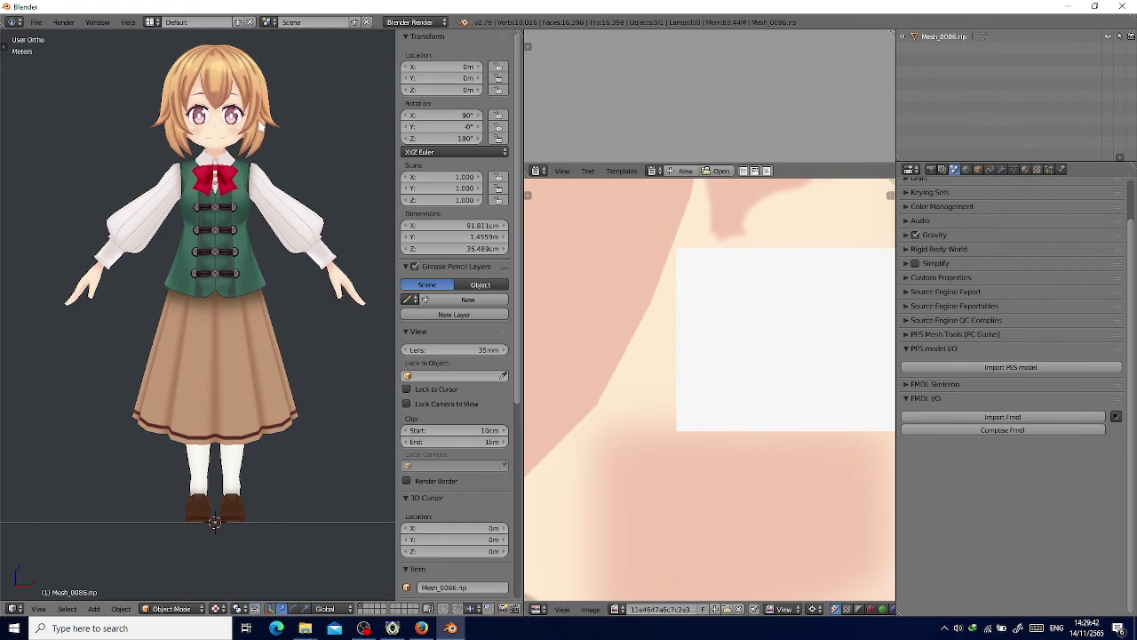
pyautogui.press('KP_1')
pyautogui.scroll(-4, 260, 126)
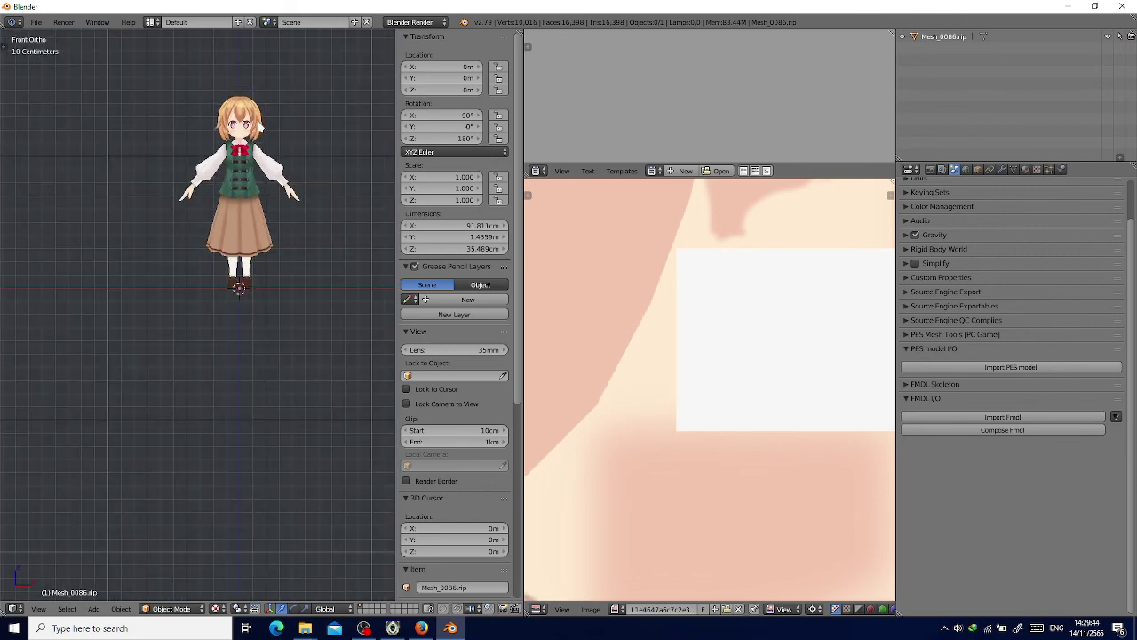
pyautogui.scroll(4, 285, 103)
# Select the character, cancel a trial move so it stays in place, and reselect it.
pyautogui.rightClick(222, 333)
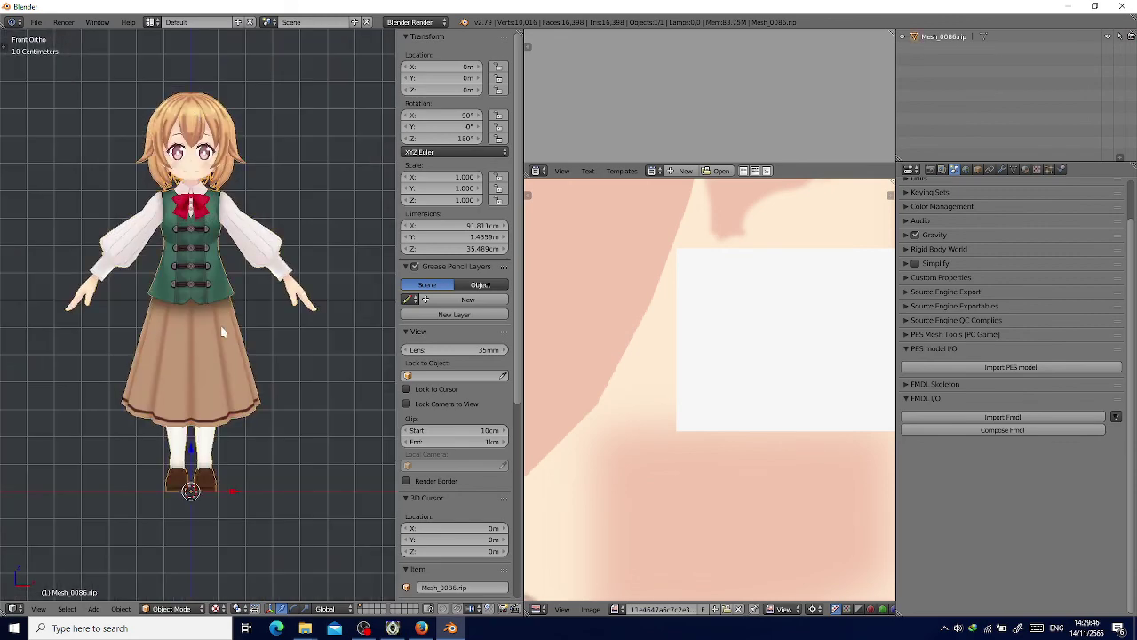
pyautogui.press('g')
pyautogui.rightClick(226, 152)
pyautogui.press('a')
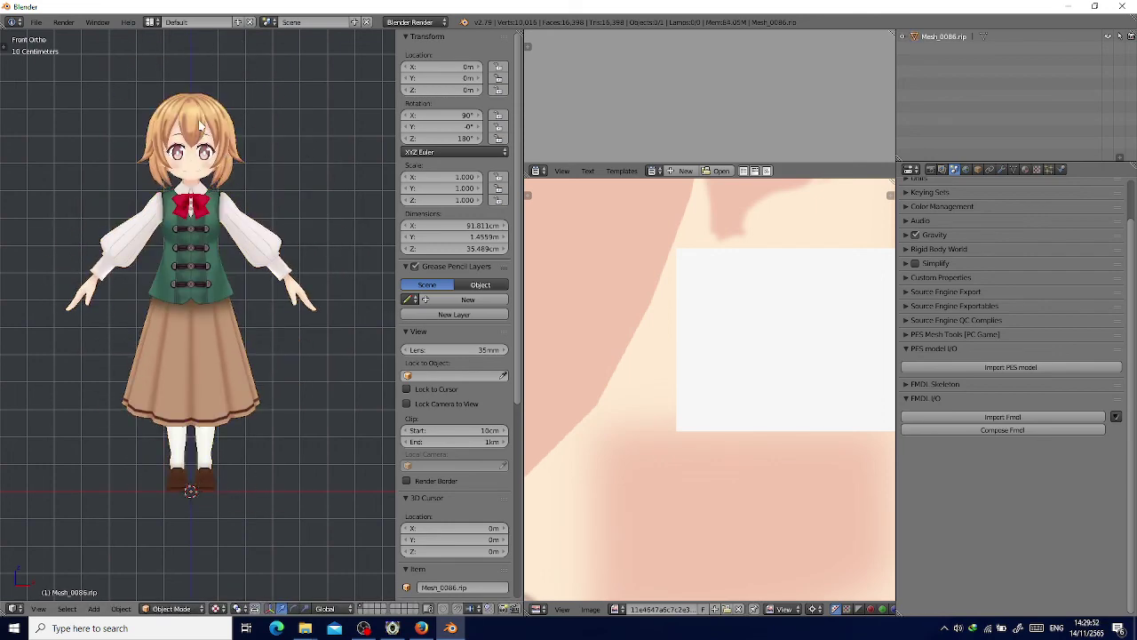
pyautogui.scroll(5, 221, 195)
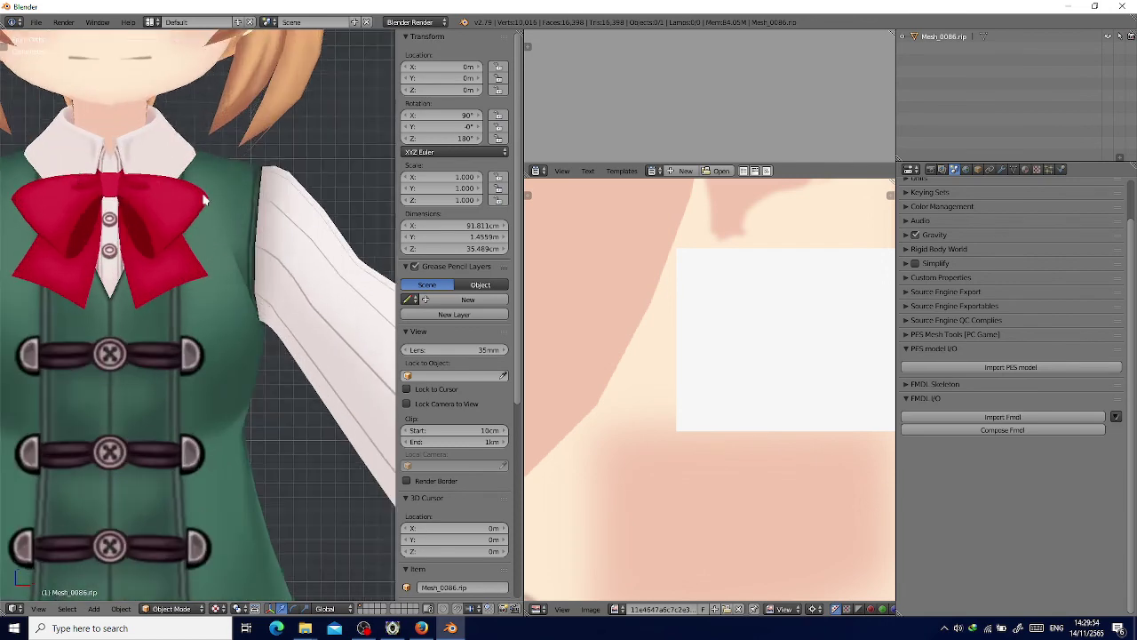
pyautogui.scroll(-5, 262, 178)
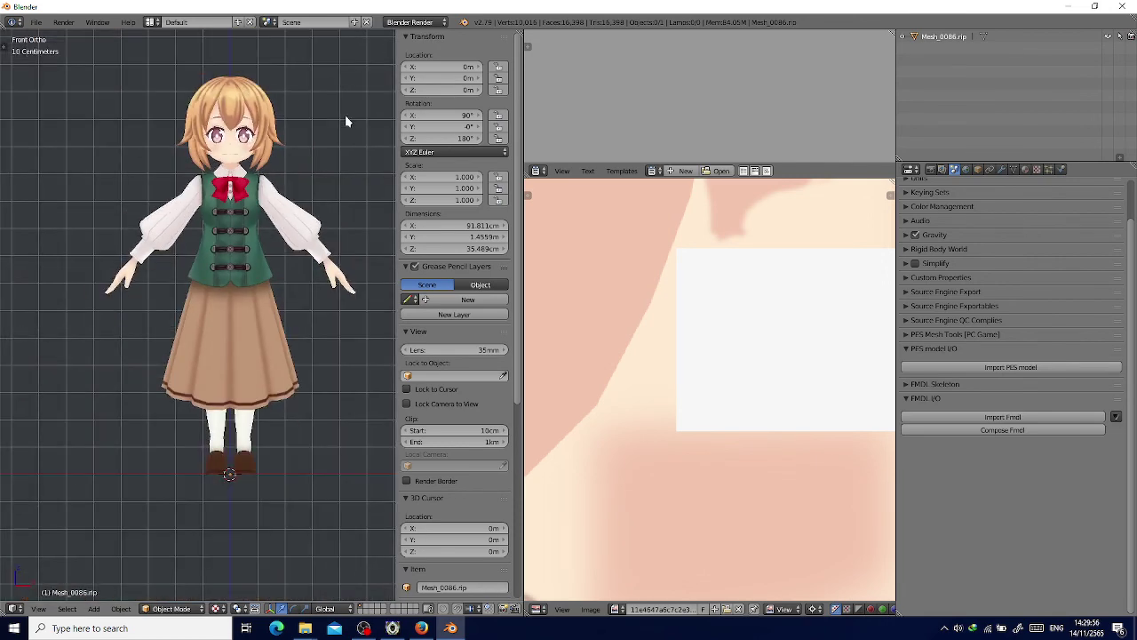
pyautogui.scroll(1, 351, 134)
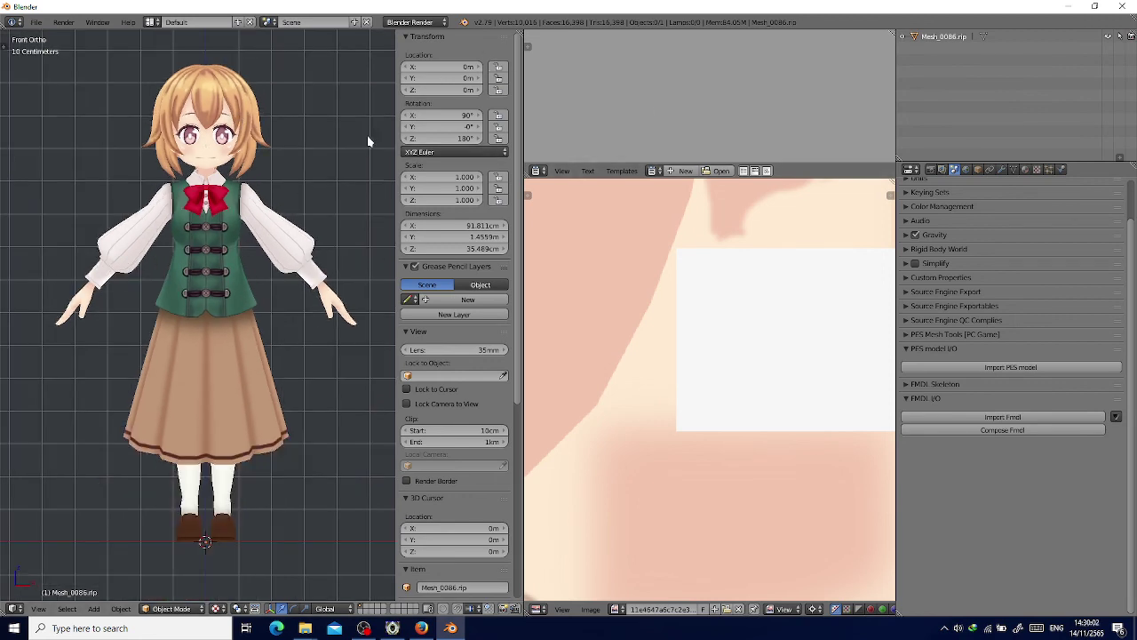
pyautogui.press('a')
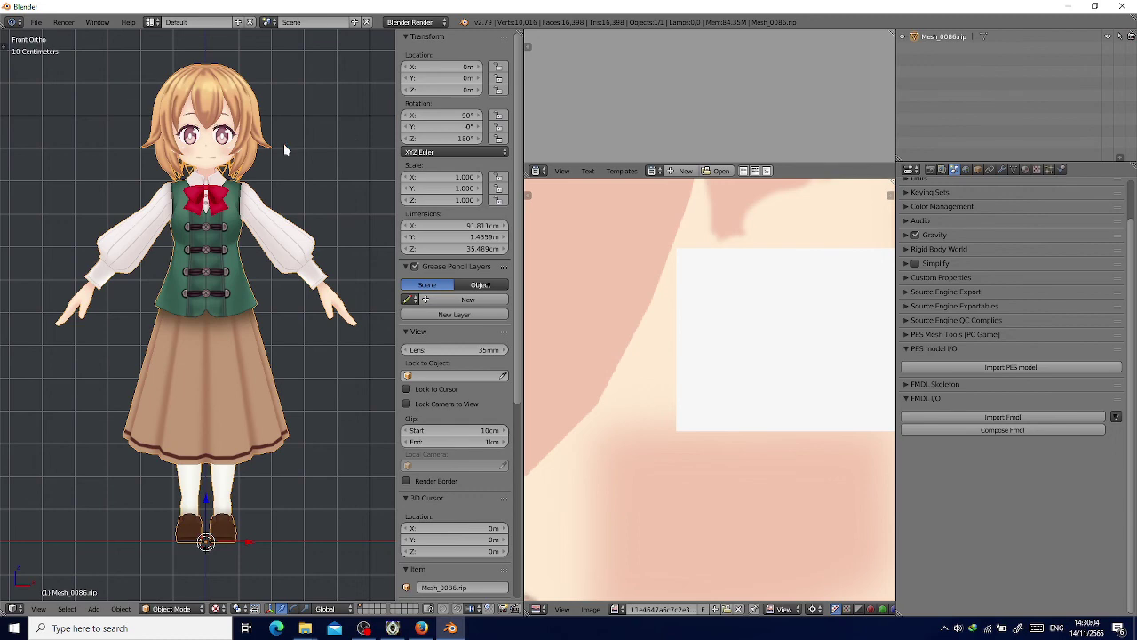